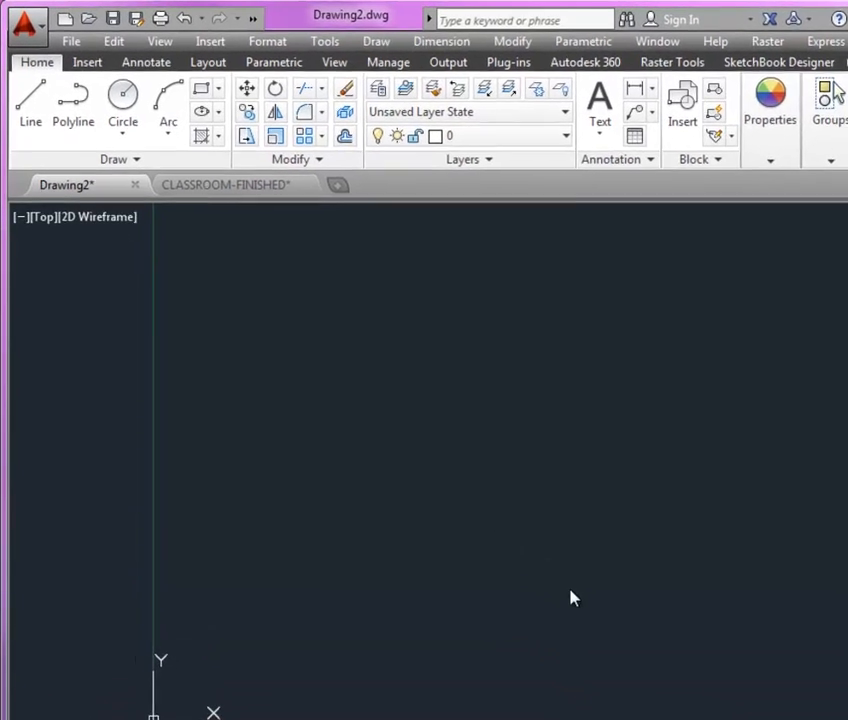
Set the annotation scale to 1/4" = 1'-0" and toggle the visibility of annotative objects for all scales.
{"action": "left_click", "coordinate": [165, 77]}
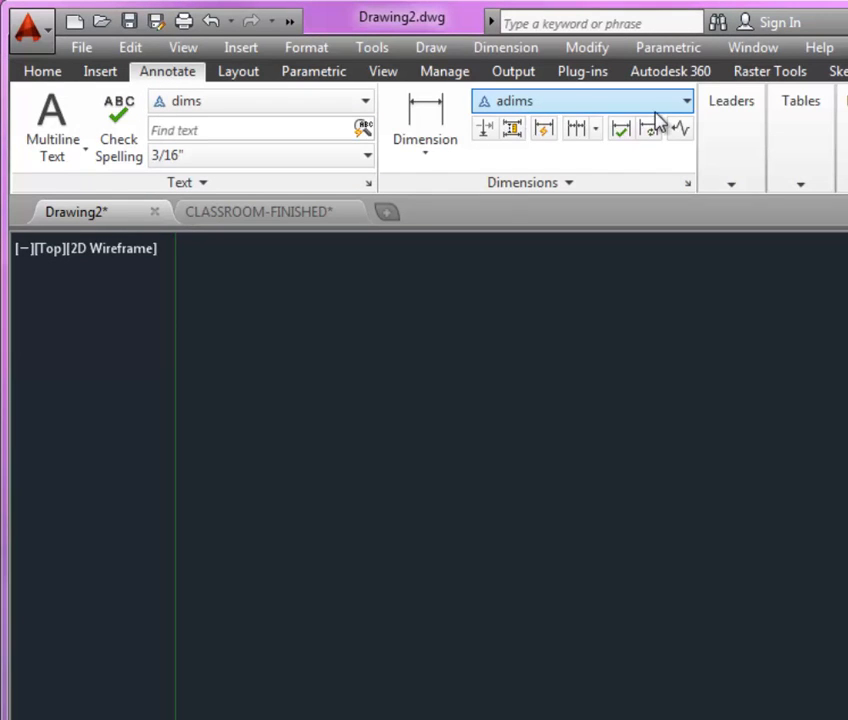
{"action": "mouse_move", "coordinate": [748, 130]}
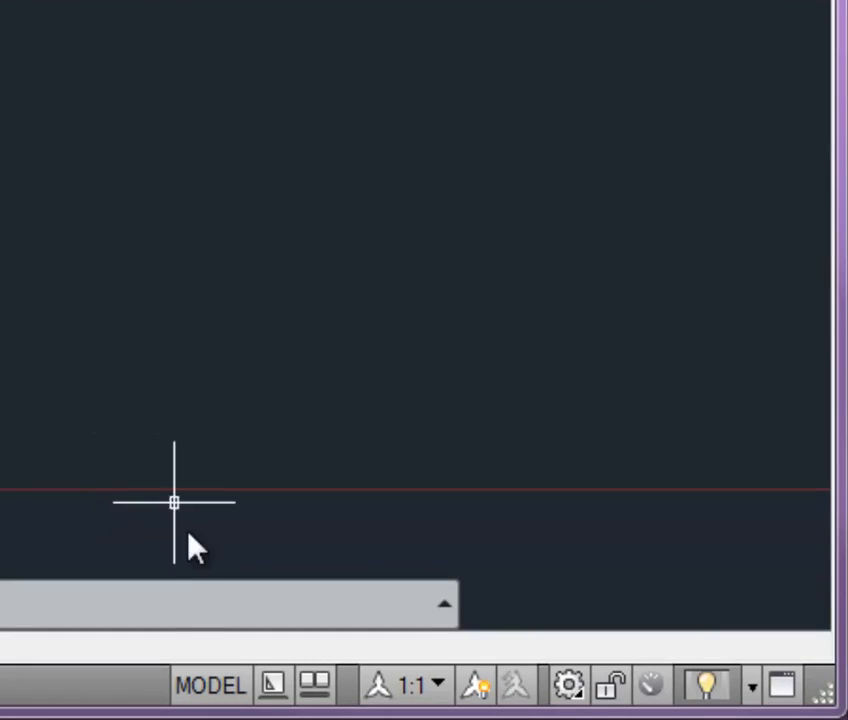
{"action": "left_click", "coordinate": [438, 683]}
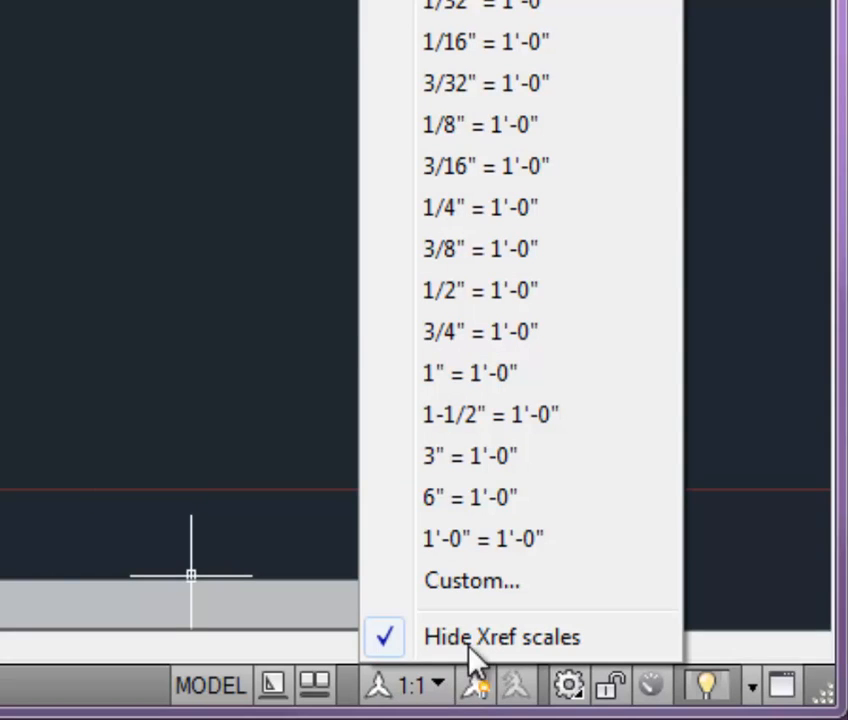
{"action": "left_click", "coordinate": [479, 210]}
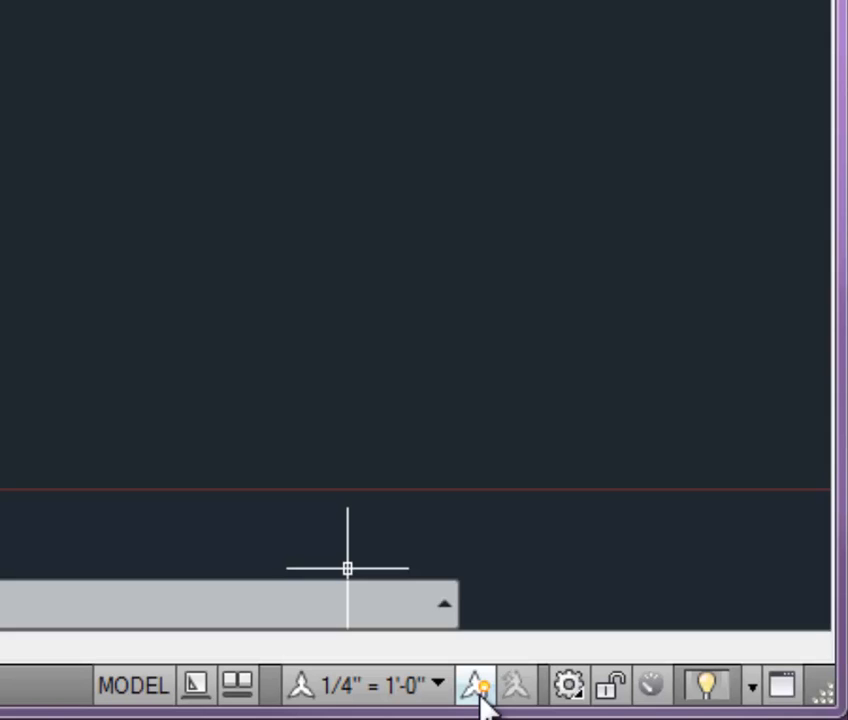
{"action": "left_click", "coordinate": [477, 686]}
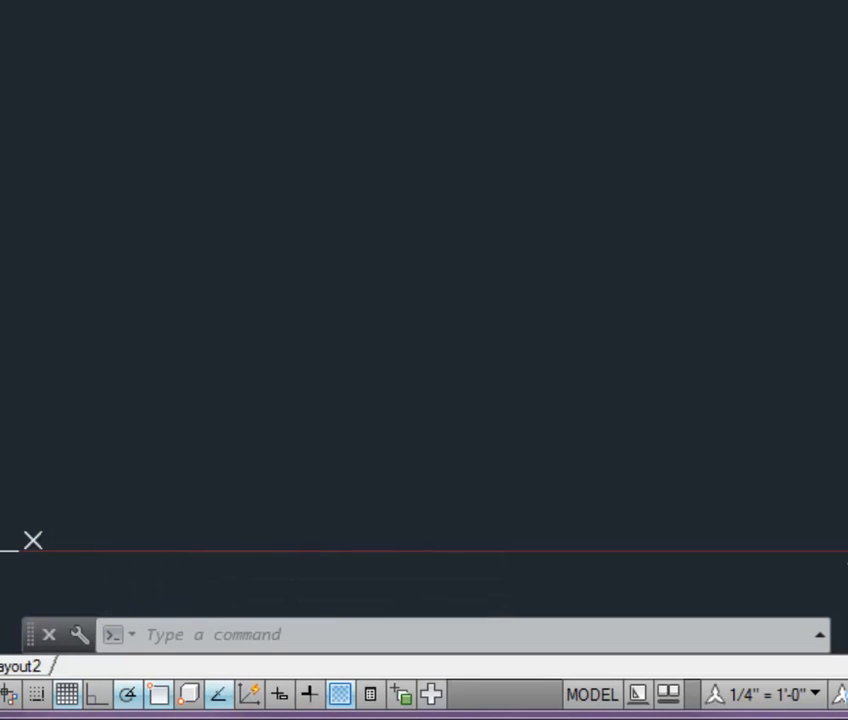
Zoom All so that the full drawing limits fit in the view.
{"action": "scroll", "coordinate": [222, 333], "scroll_direction": "down", "scroll_amount": 3}
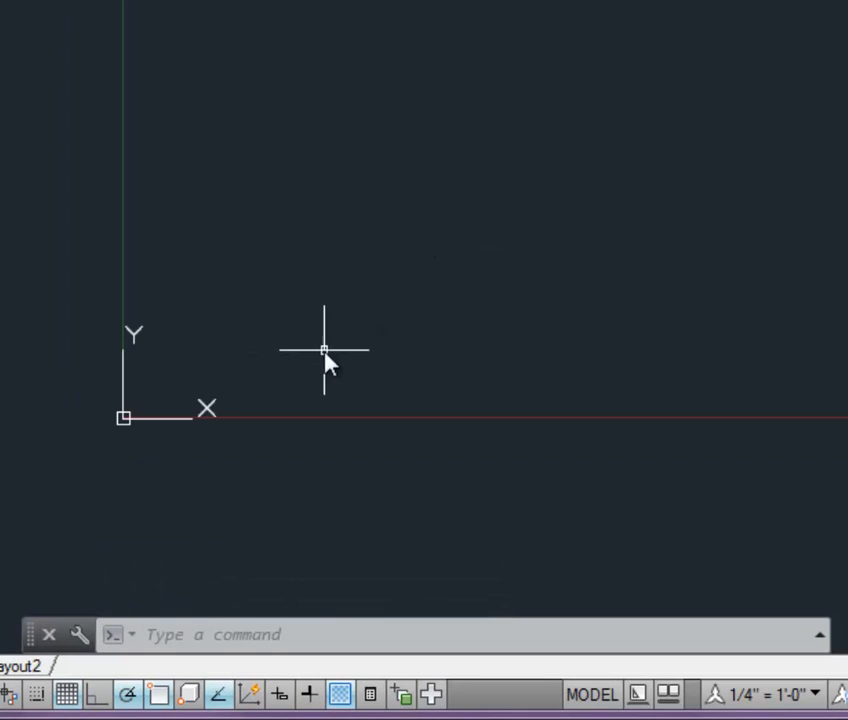
{"action": "middle_click_drag", "start_coordinate": [284, 255], "coordinate": [284, 379]}
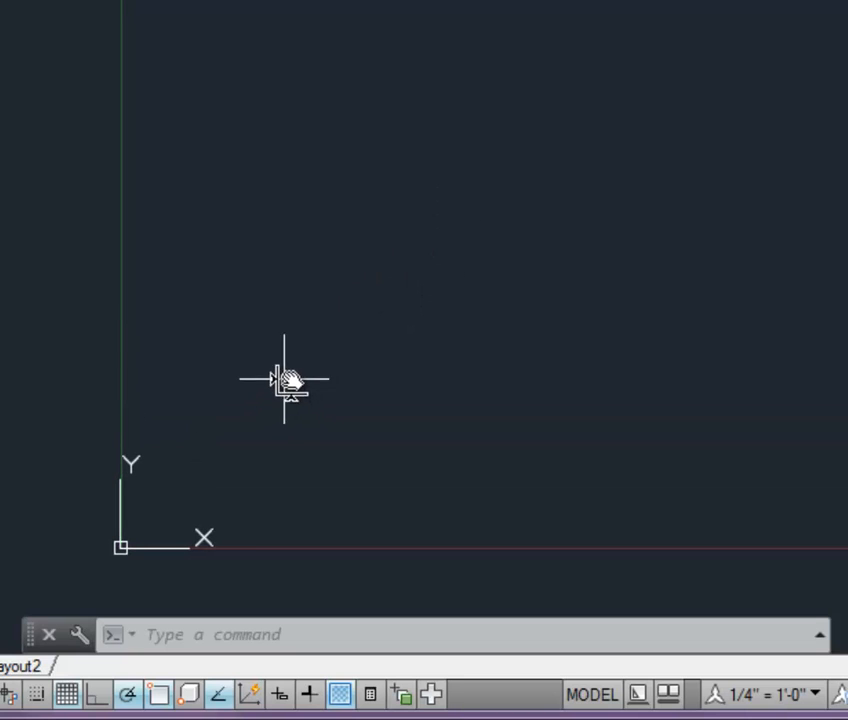
{"action": "type", "text": "z"}
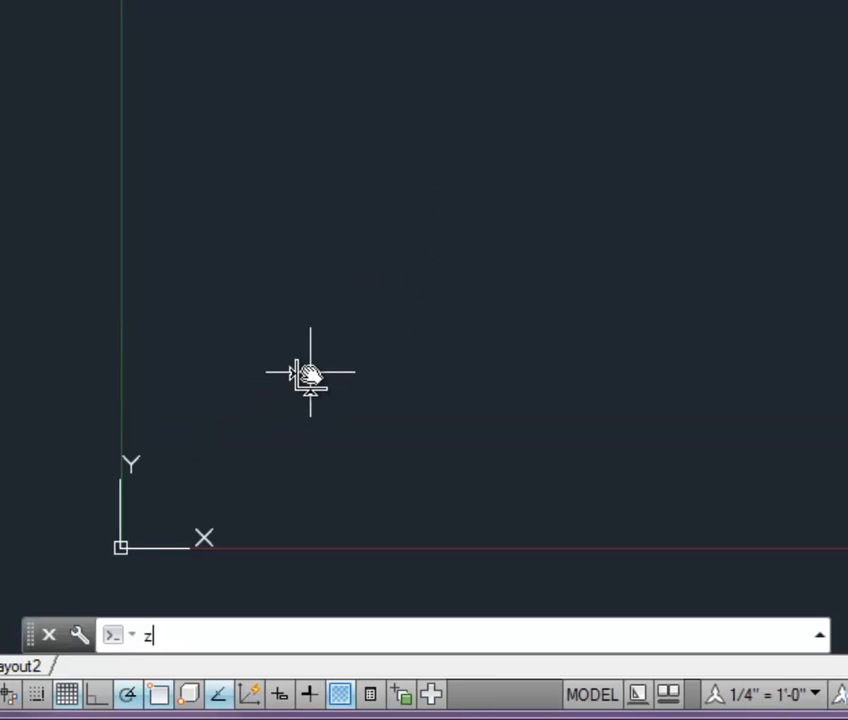
{"action": "key", "text": "Return"}
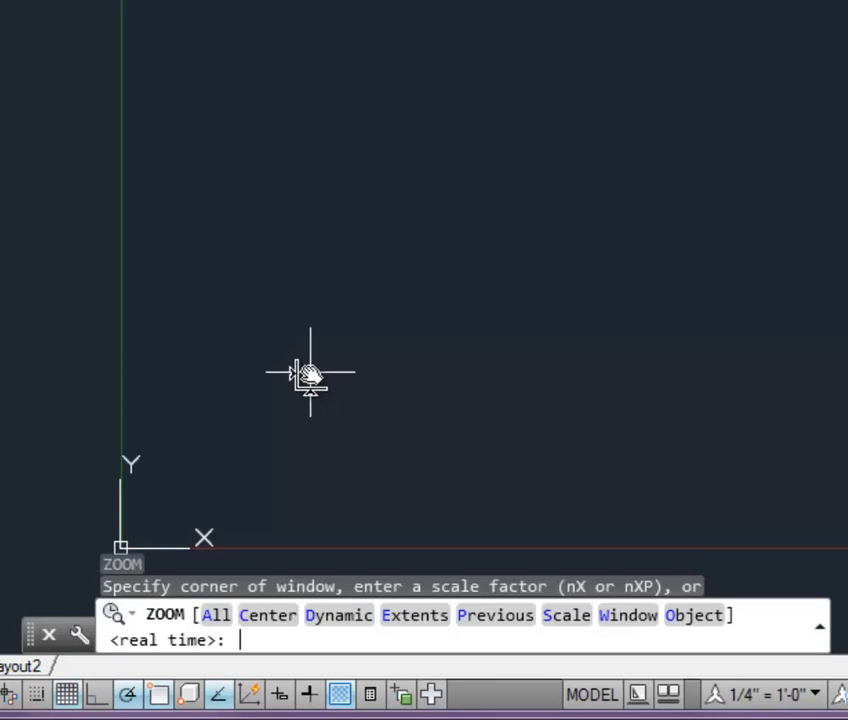
{"action": "type", "text": "a"}
{"action": "key", "text": "Return"}
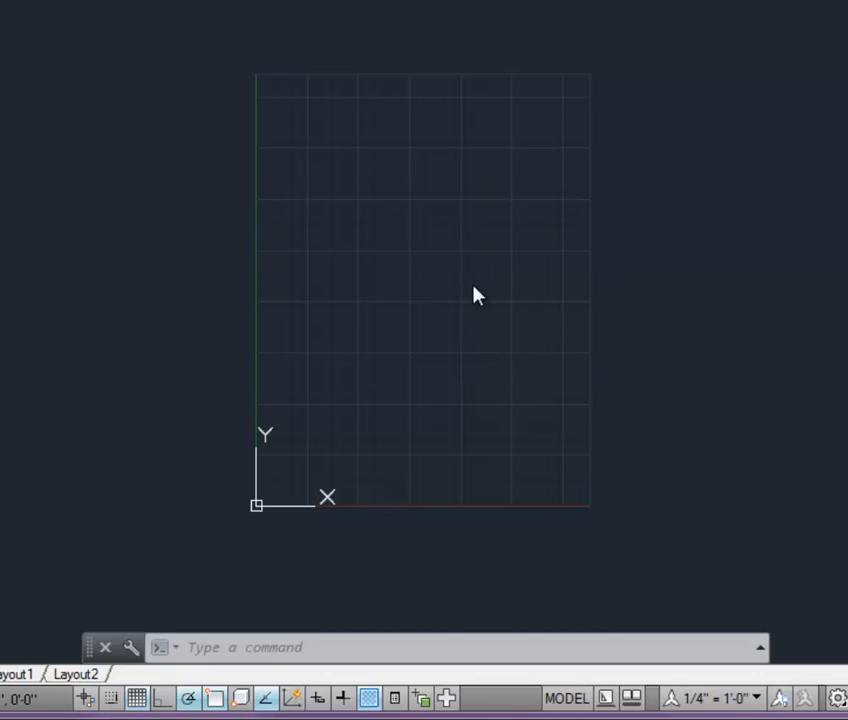
Switch to the CLASSROOM-FINISHED drawing and close it without saving the changes.
{"action": "key", "text": "ctrl+Tab"}
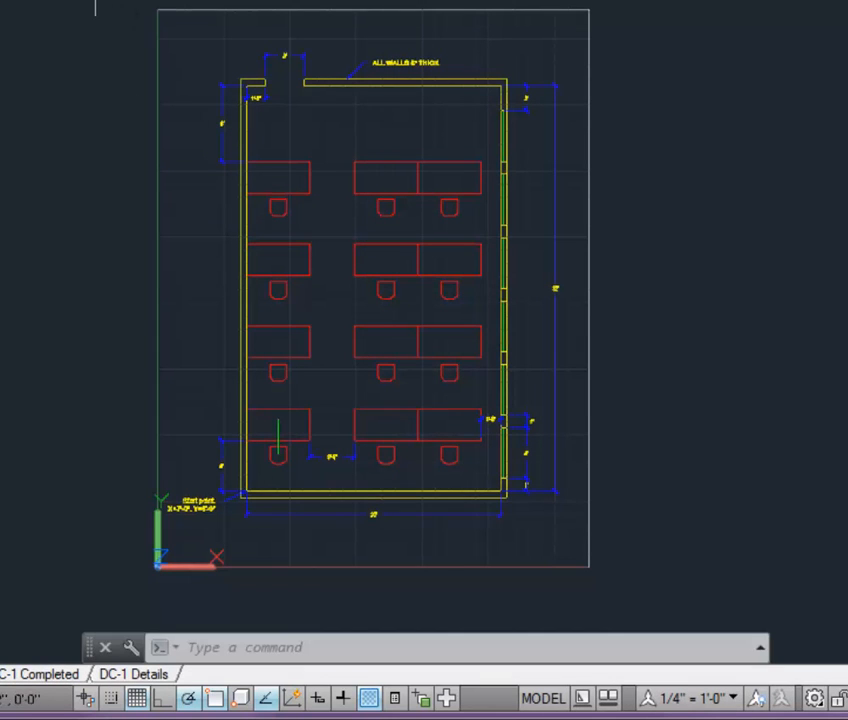
{"action": "left_click", "coordinate": [205, 1]}
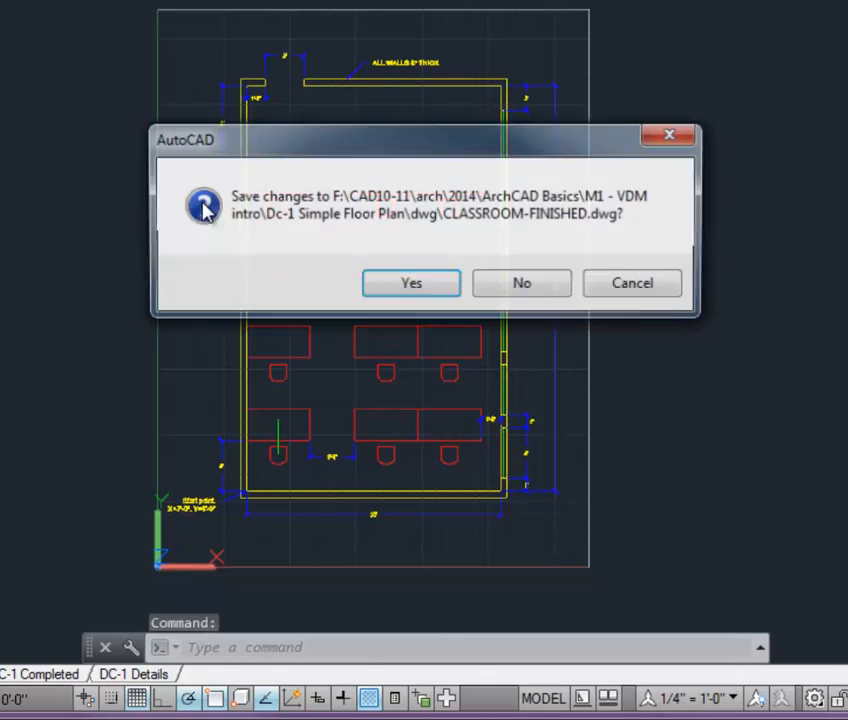
{"action": "left_click", "coordinate": [507, 289]}
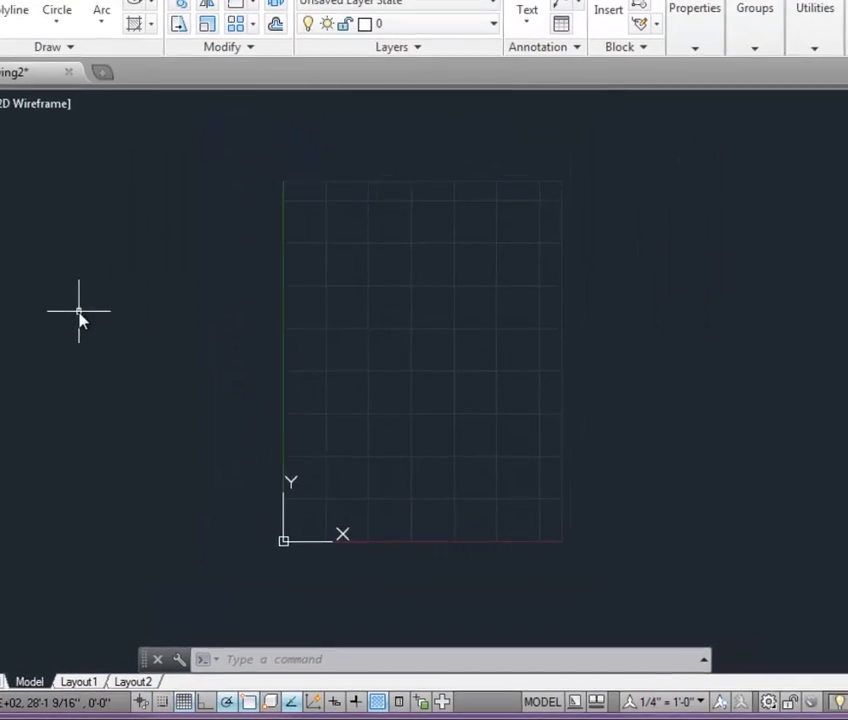
Switch to the browser, examine the floor plan's start point and dimensions in CLASSROOM-FINISHED.pdf, and return to the AutoCAD drawing.
{"action": "key", "text": "alt+Tab"}
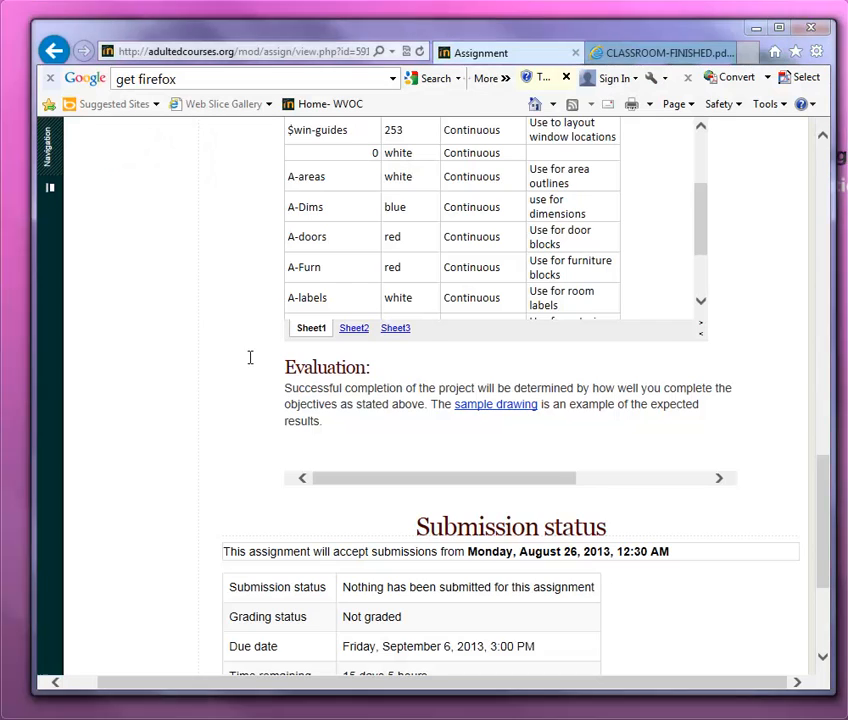
{"action": "left_click", "coordinate": [663, 52]}
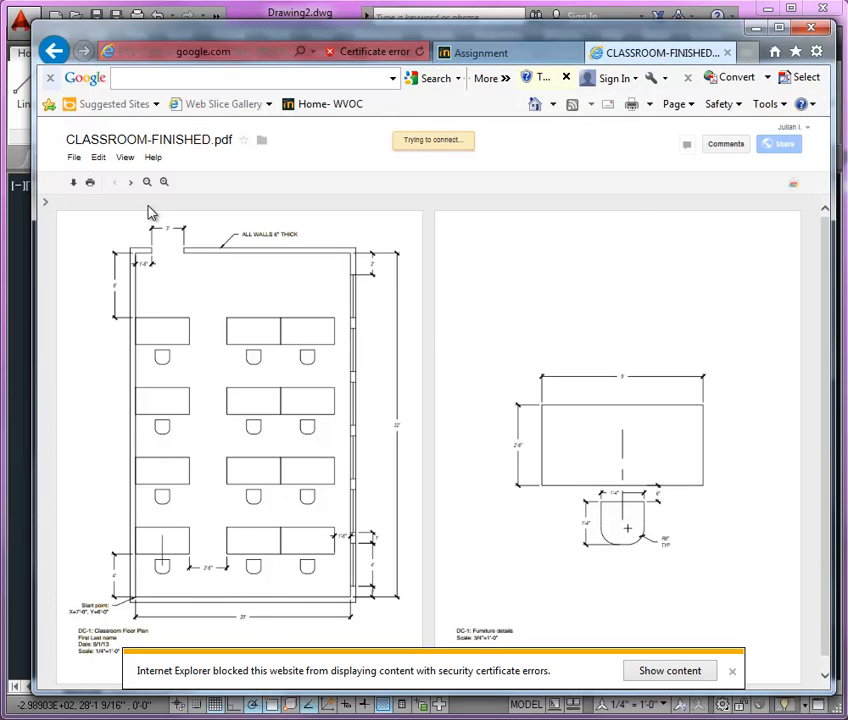
{"action": "left_click", "coordinate": [164, 182]}
{"action": "scroll", "coordinate": [360, 605], "scroll_direction": "down", "scroll_amount": 5}
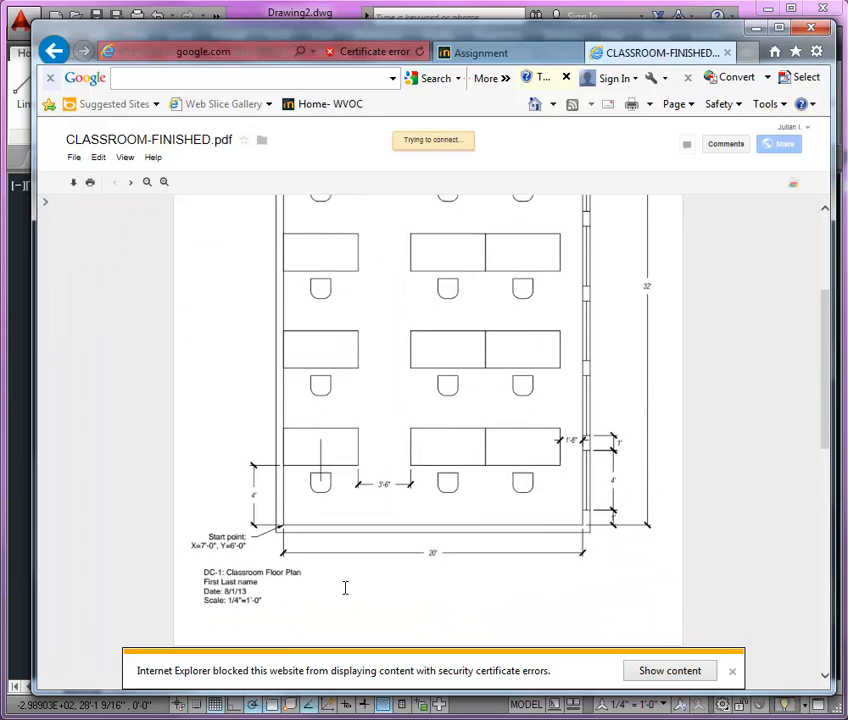
{"action": "left_click", "coordinate": [732, 671]}
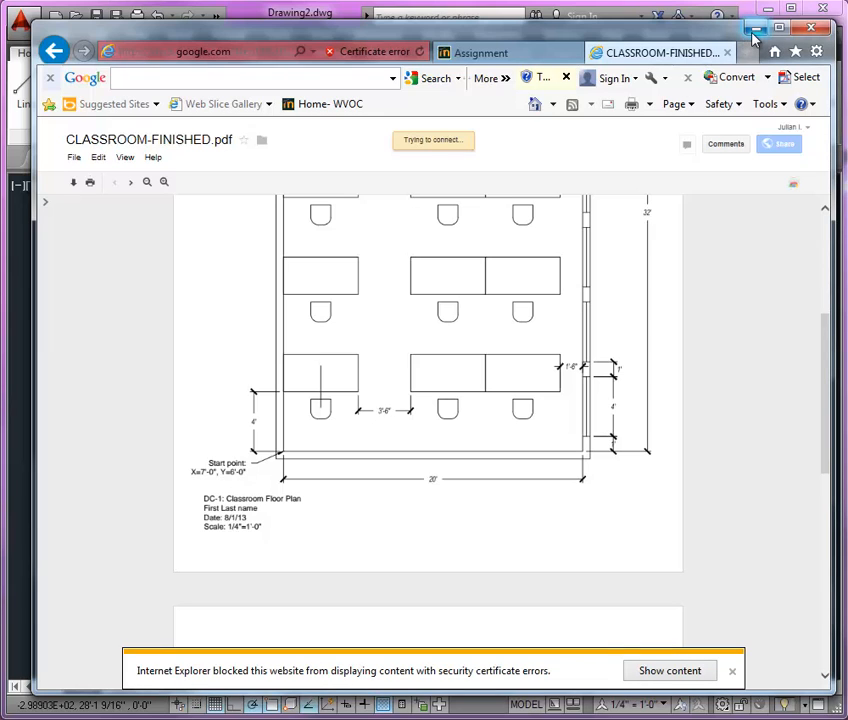
{"action": "left_click", "coordinate": [246, 15]}
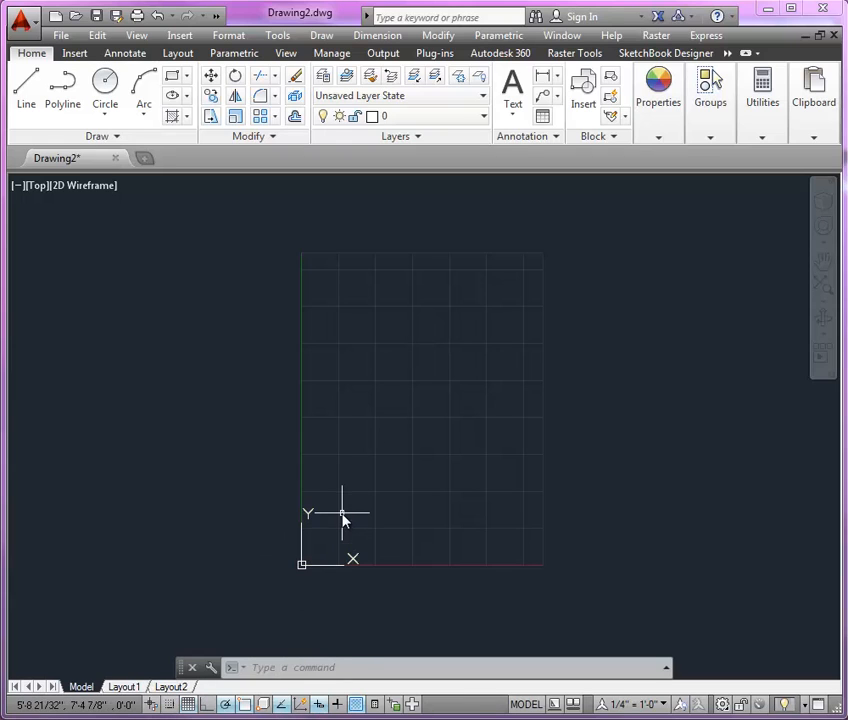
Turn dynamic input off and back on, and keep the expanded set of Draw tools pinned open.
{"action": "key", "text": "F12"}
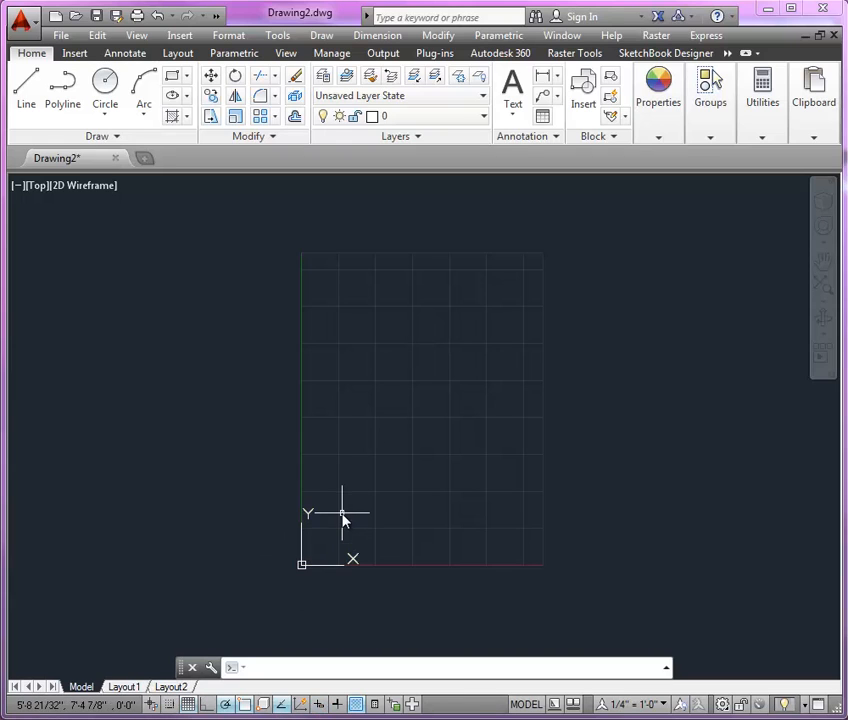
{"action": "key", "text": "F12"}
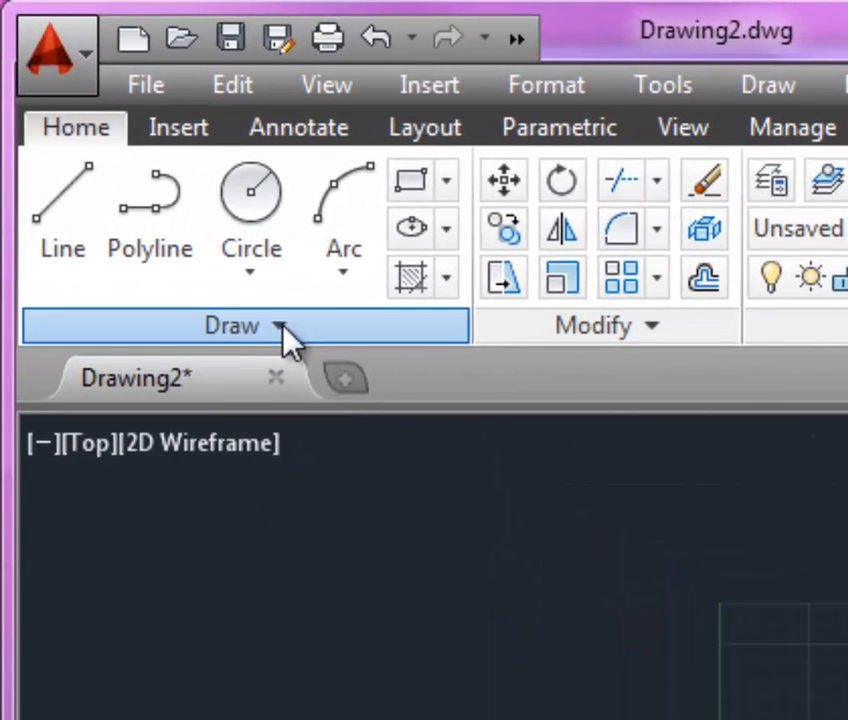
{"action": "left_click", "coordinate": [117, 137]}
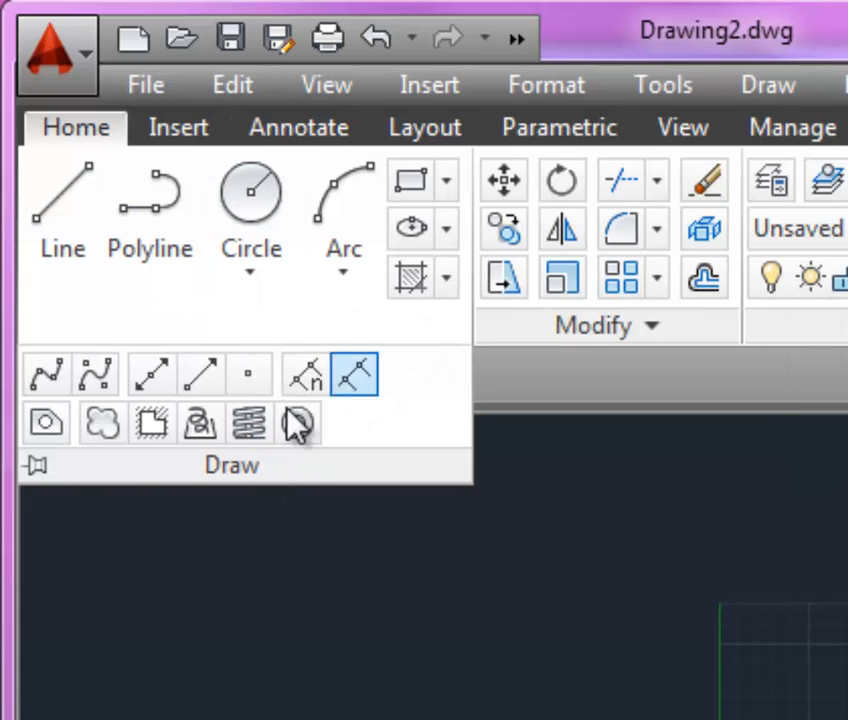
{"action": "left_click", "coordinate": [35, 465]}
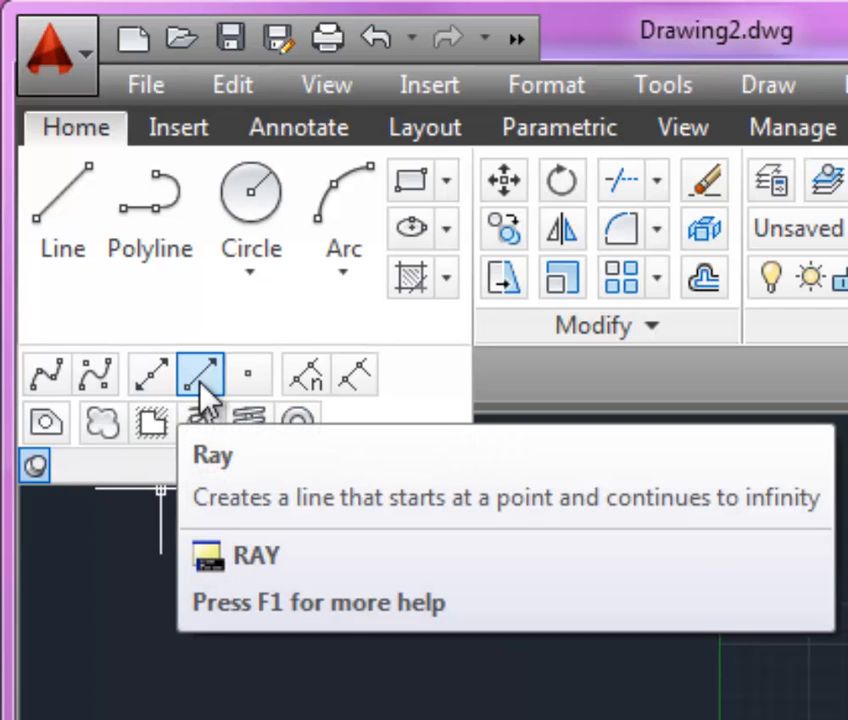
{"action": "left_click", "coordinate": [157, 386]}
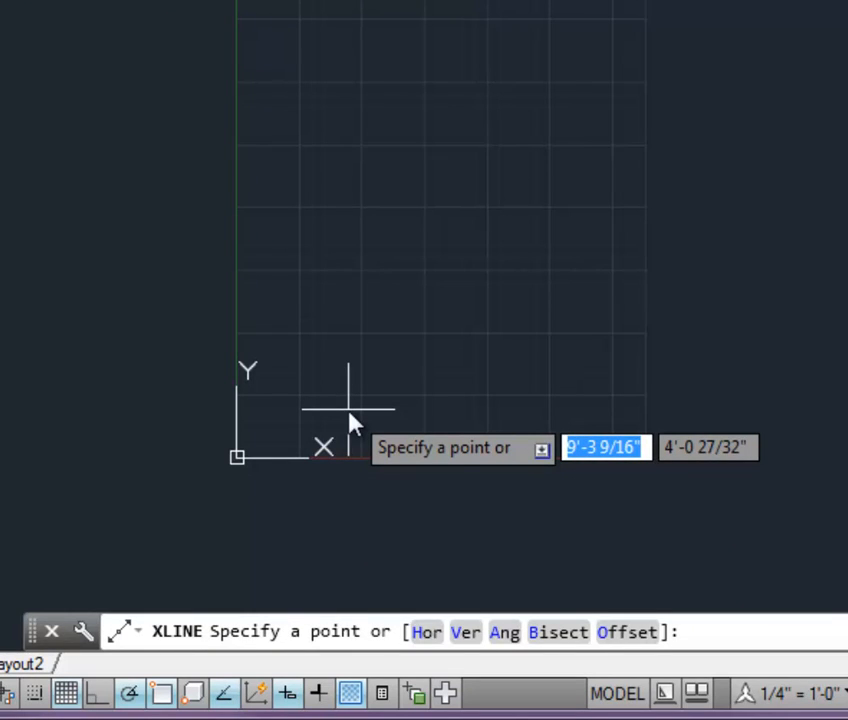
{"action": "key", "text": "Down"}
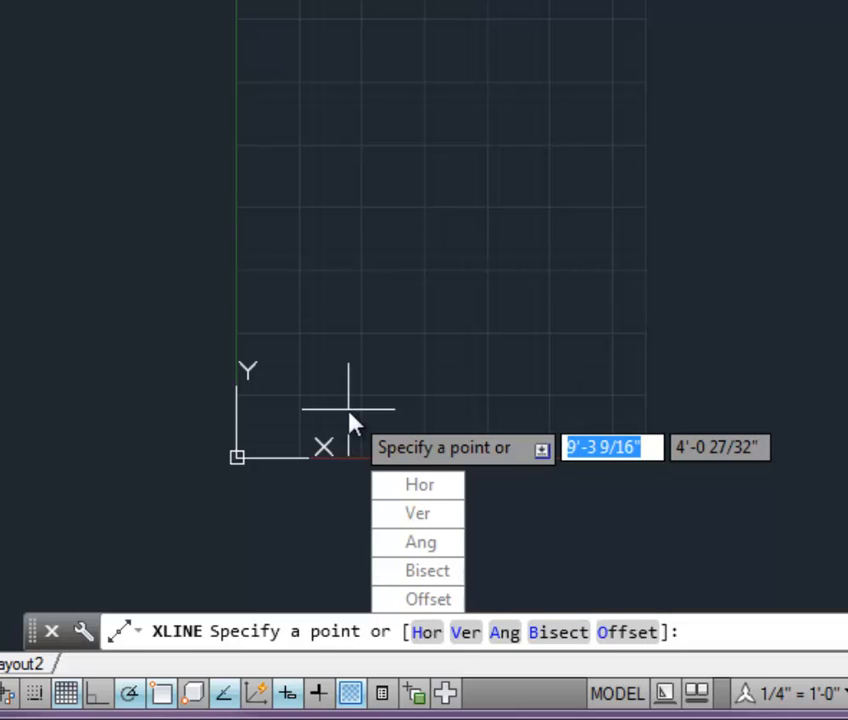
{"action": "left_click", "coordinate": [348, 410]}
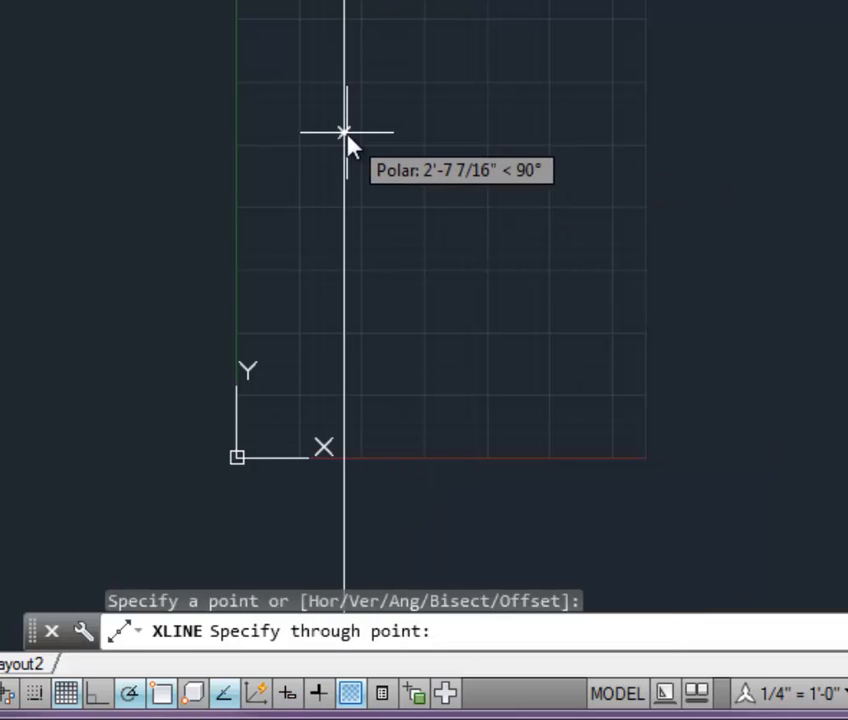
{"action": "key", "text": "Escape"}
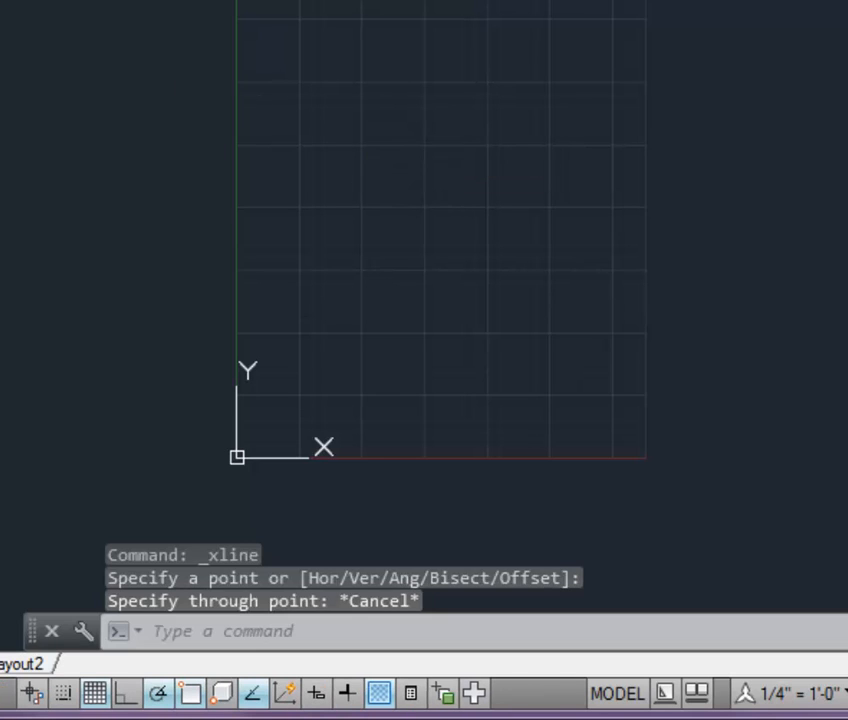
Turn off dynamic input and draw a vertical construction line (XLINE) through the point 7',6'.
{"action": "key", "text": "Return"}
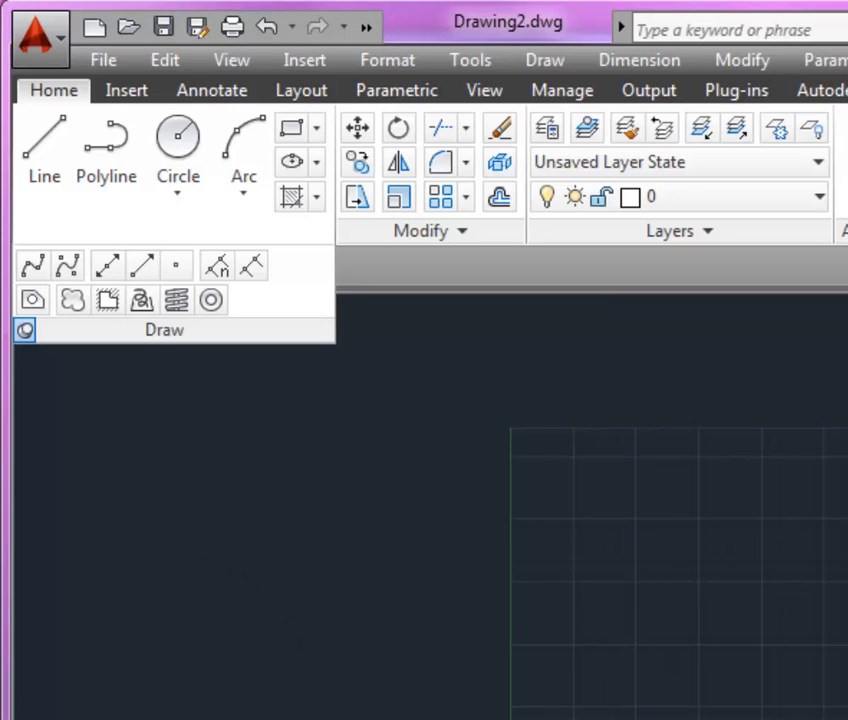
{"action": "key", "text": "F1"}
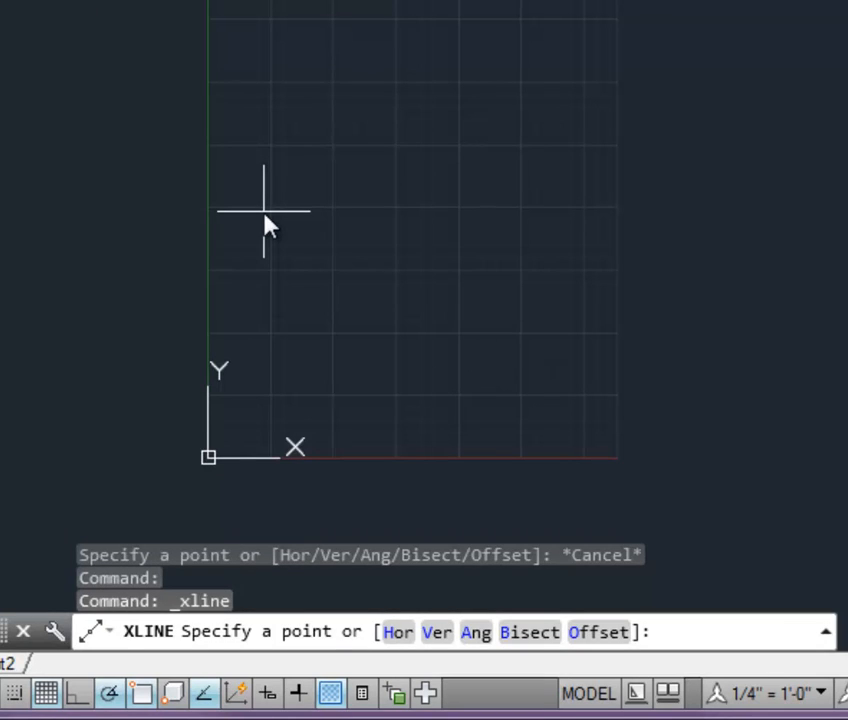
{"action": "type", "text": "v"}
{"action": "key", "text": "Return"}
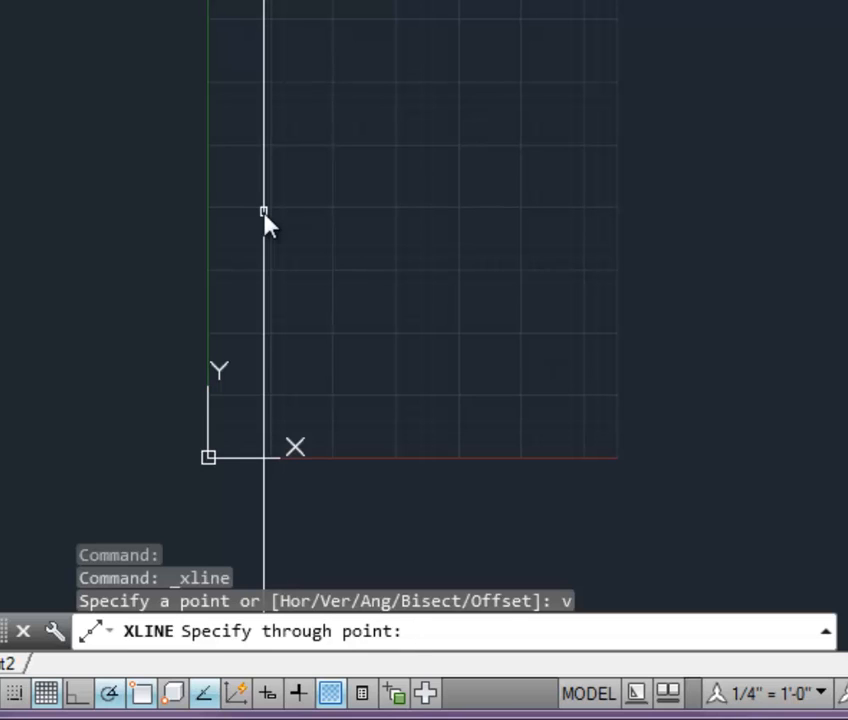
{"action": "type", "text": "7',6'"}
{"action": "key", "text": "Return"}
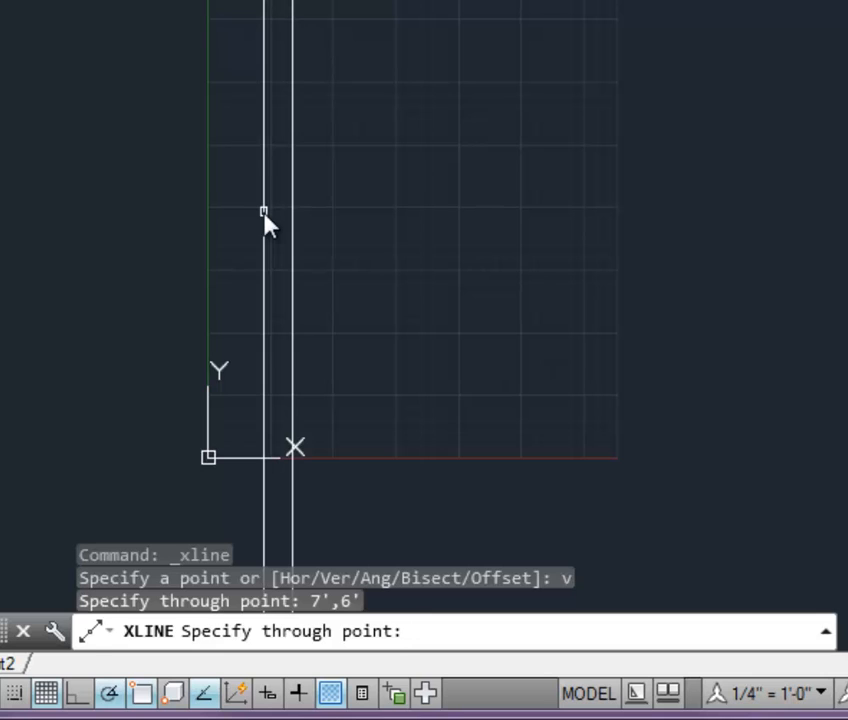
{"action": "key", "text": "Escape"}
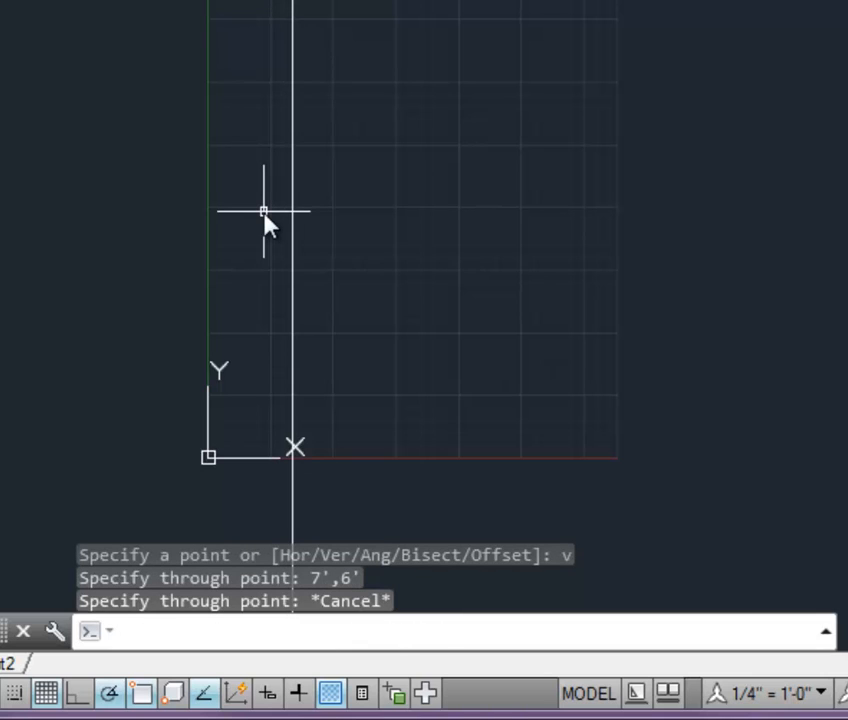
Repeat the XLINE command and draw a horizontal construction line through the start point 7',6'.
{"action": "key", "text": "Return"}
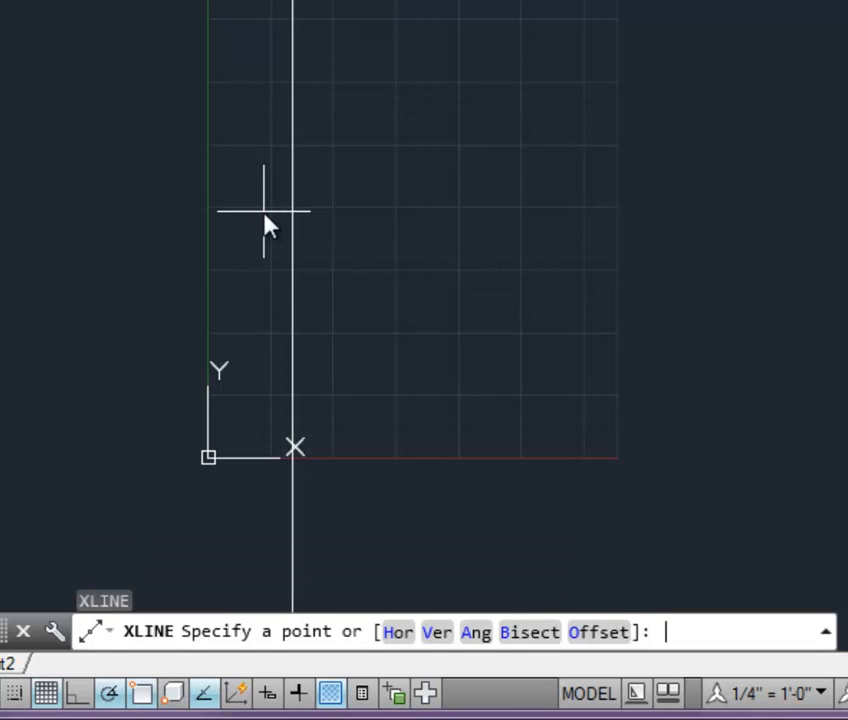
{"action": "key", "text": "Escape"}
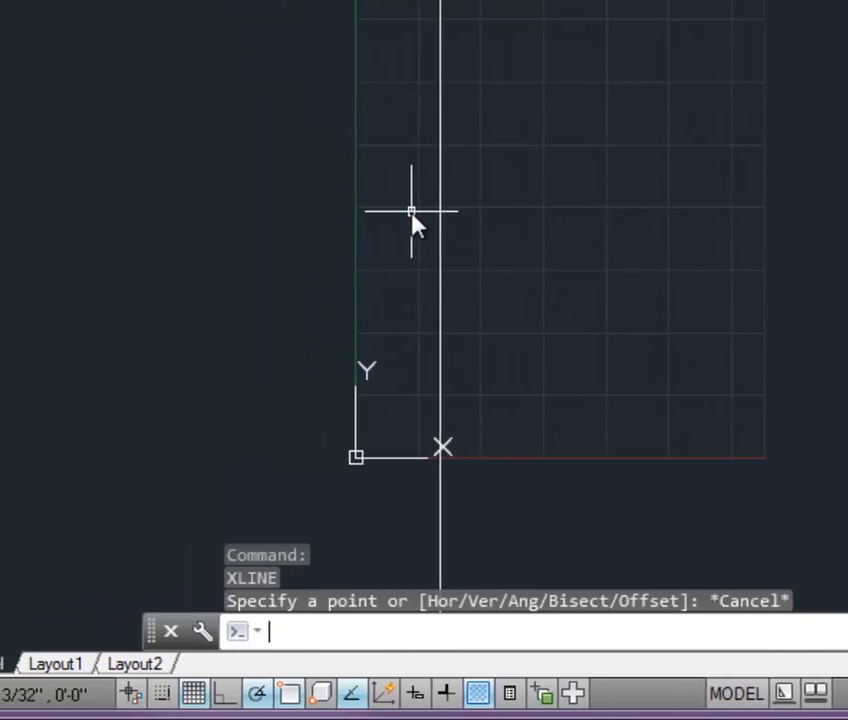
{"action": "right_click", "coordinate": [115, 77]}
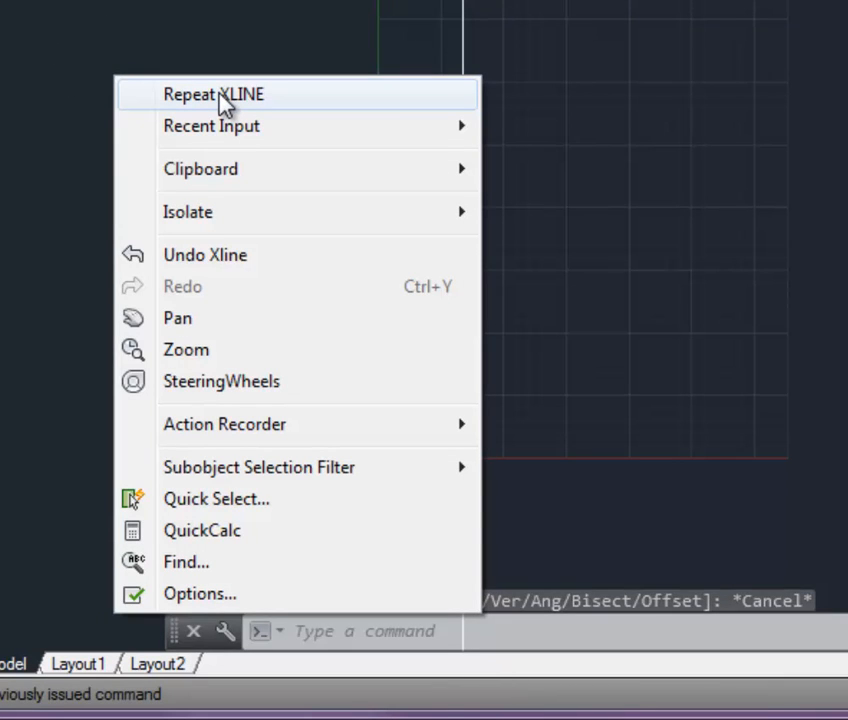
{"action": "mouse_move", "coordinate": [224, 119]}
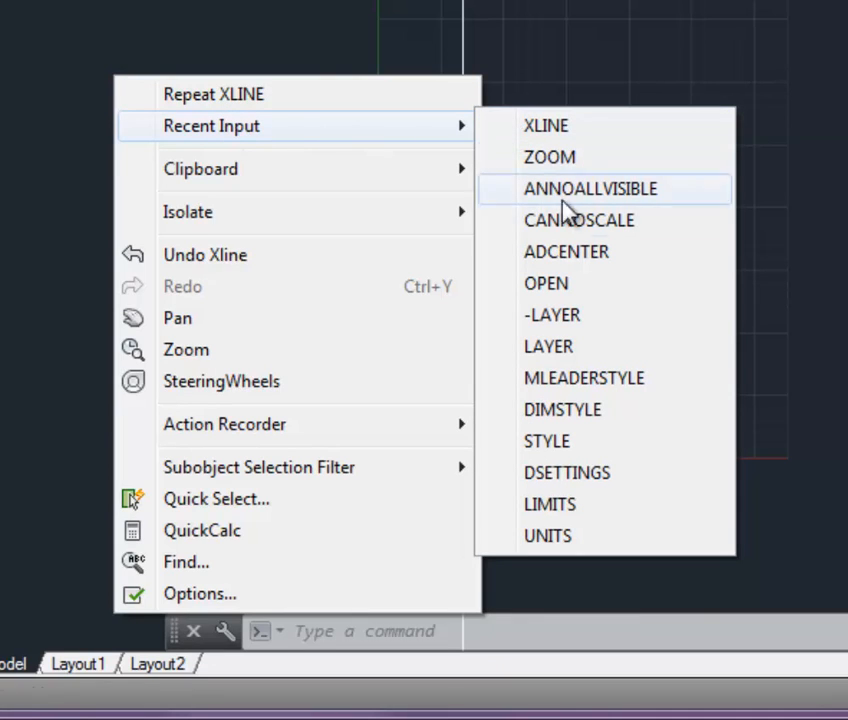
{"action": "left_click", "coordinate": [586, 124]}
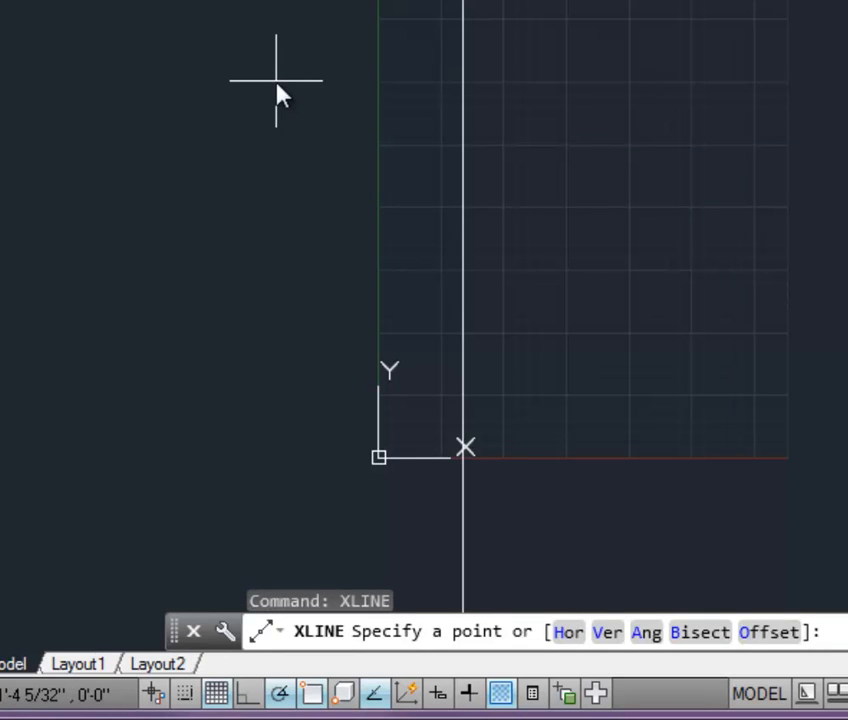
{"action": "type", "text": "h"}
{"action": "key", "text": "Return"}
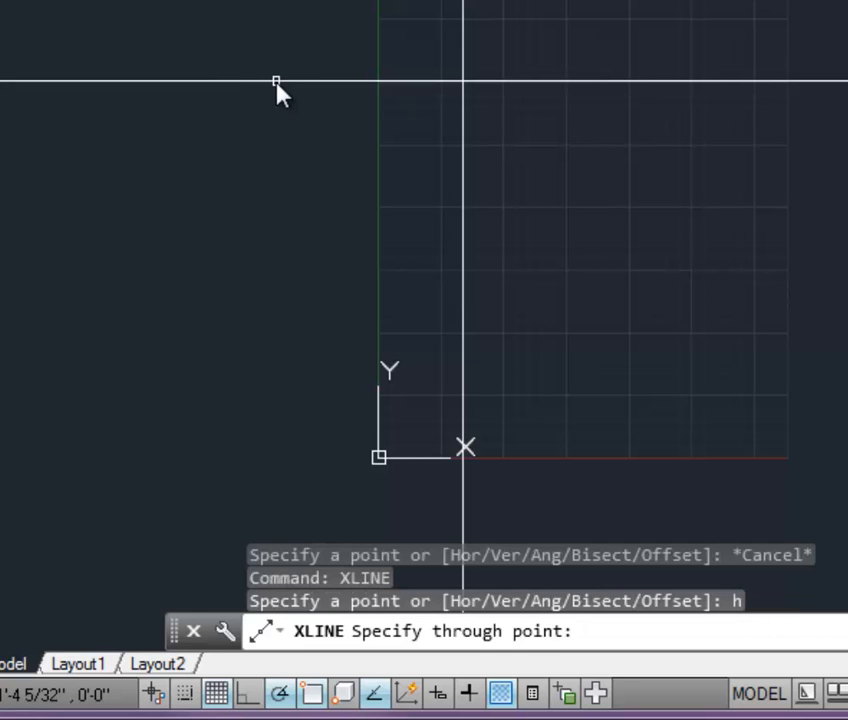
{"action": "type", "text": "7',6'"}
{"action": "key", "text": "Return"}
{"action": "key", "text": "Return"}
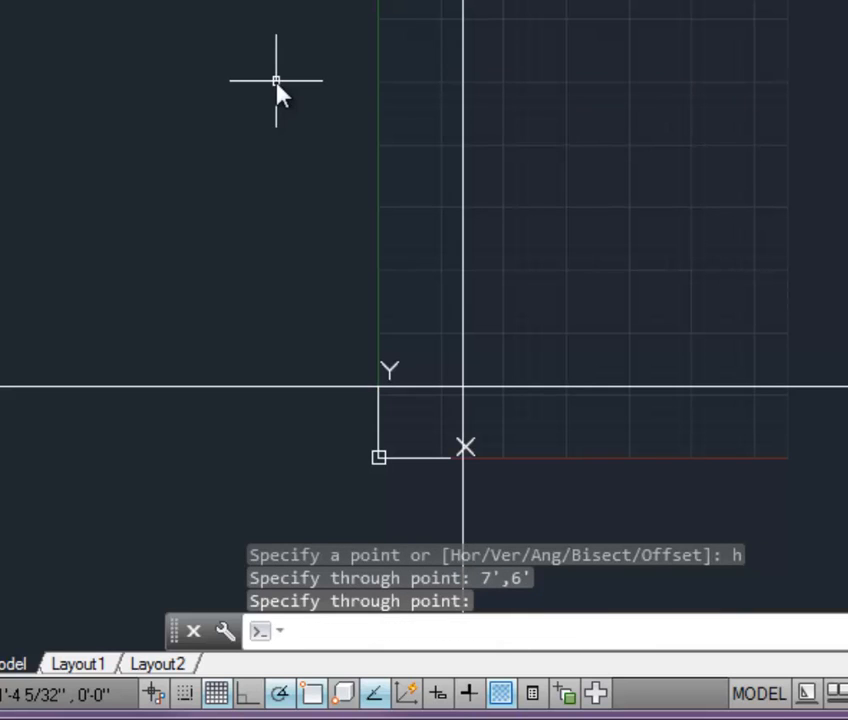
Examine the room's overall width and length dimensions in CLASSROOM-FINISHED.pdf in the browser, and return to the AutoCAD drawing.
{"action": "scroll", "coordinate": [814, 468], "scroll_direction": "up", "scroll_amount": 2}
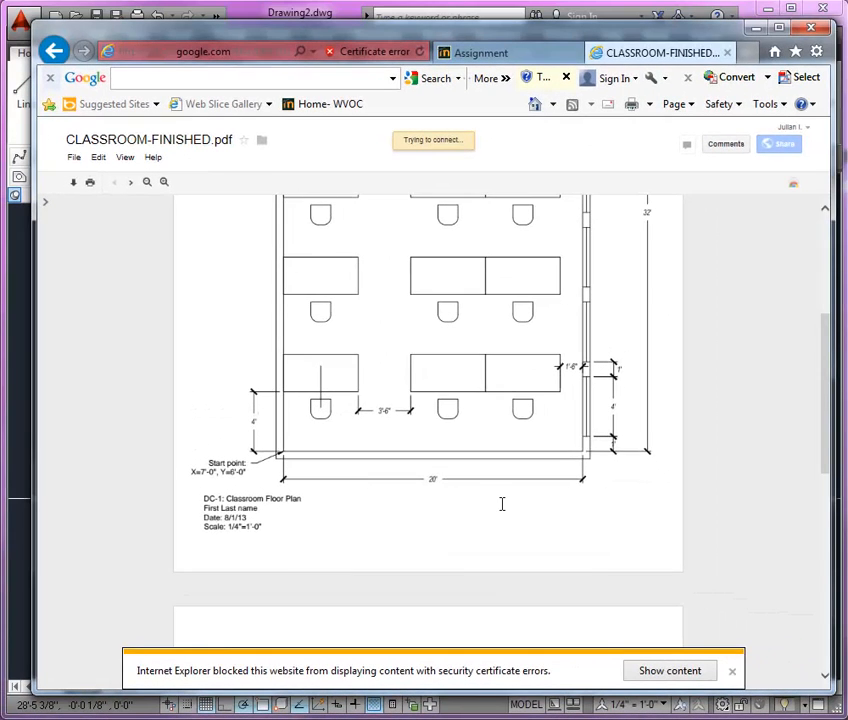
{"action": "scroll", "coordinate": [502, 505], "scroll_direction": "up", "scroll_amount": 3}
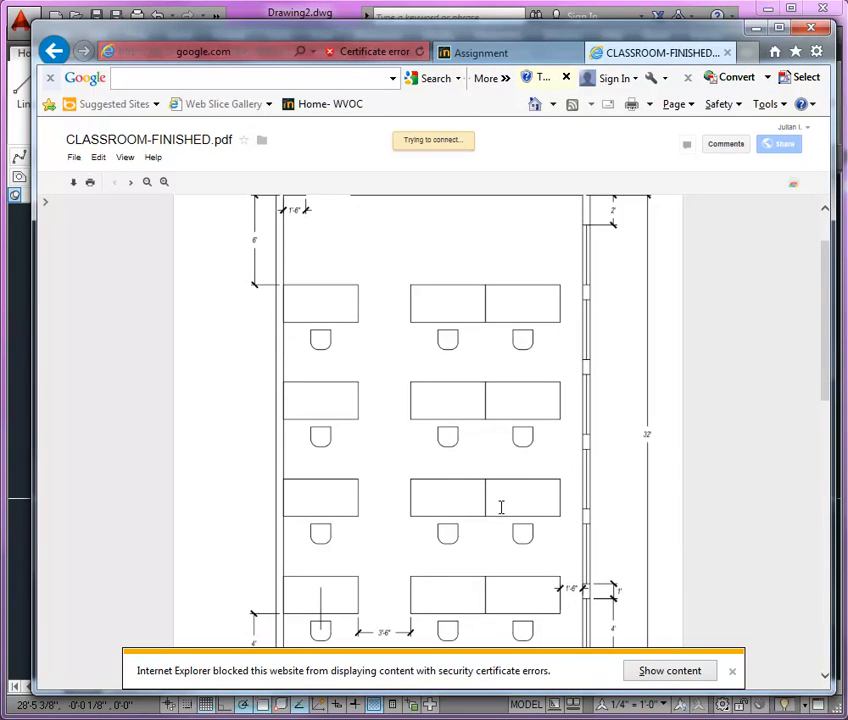
{"action": "key", "text": "alt+Tab"}
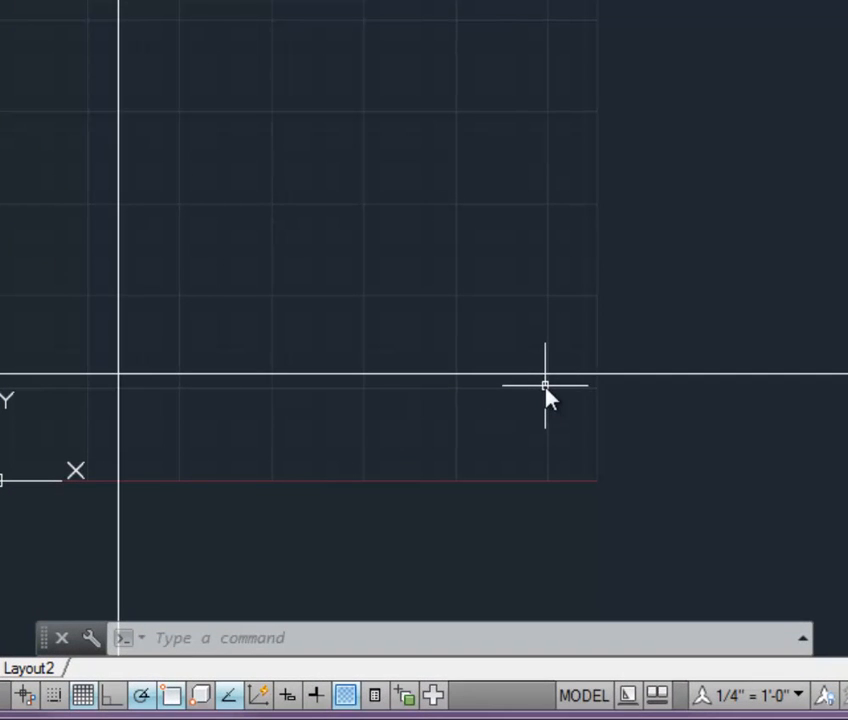
{"action": "type", "text": "o"}
{"action": "key", "text": "Return"}
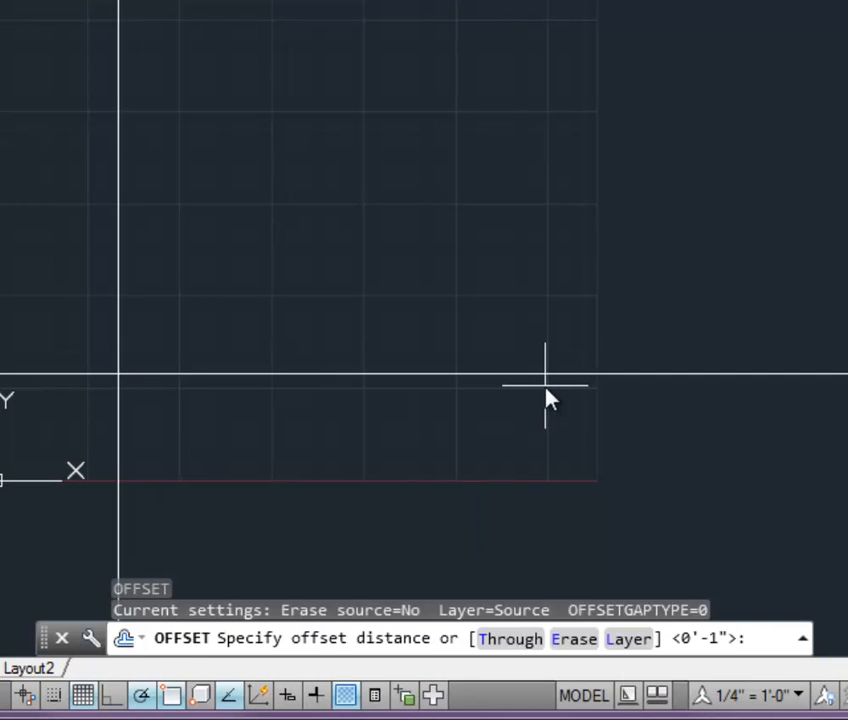
{"action": "key", "text": "Escape"}
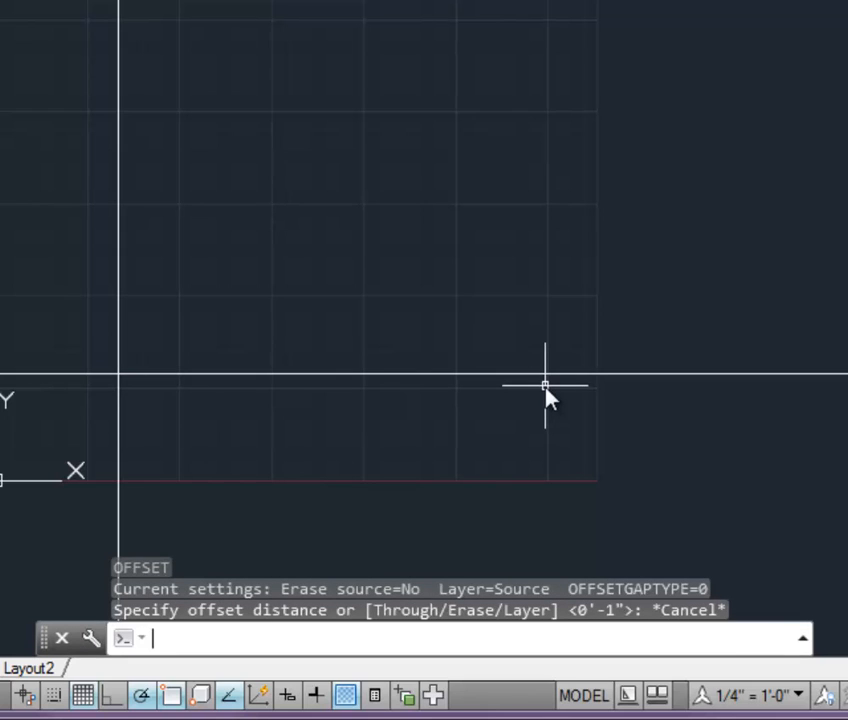
Offset the vertical construction line 20' to its right with the OFFSET command.
{"action": "type", "text": "o"}
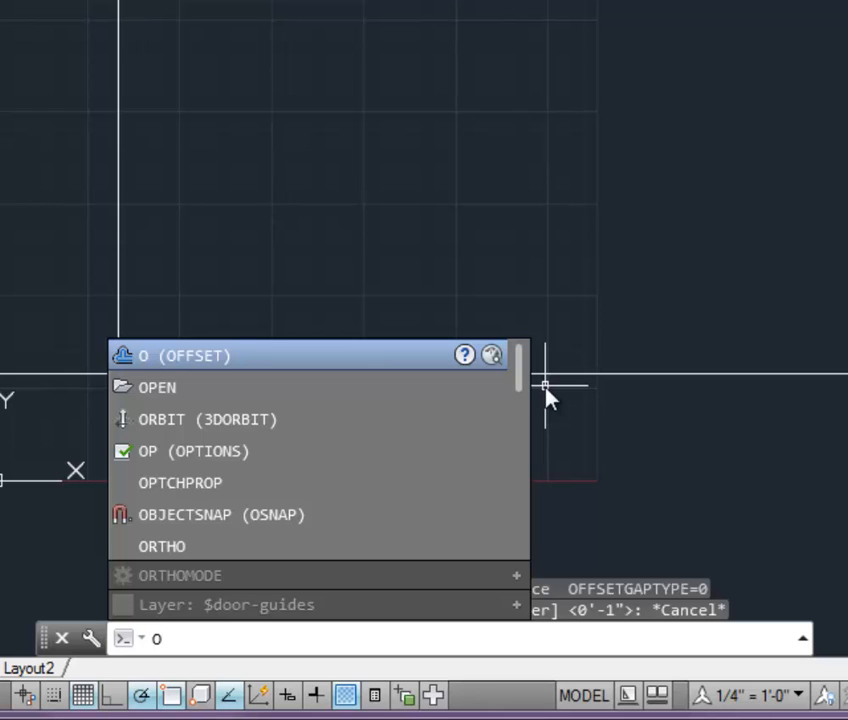
{"action": "key", "text": "Return"}
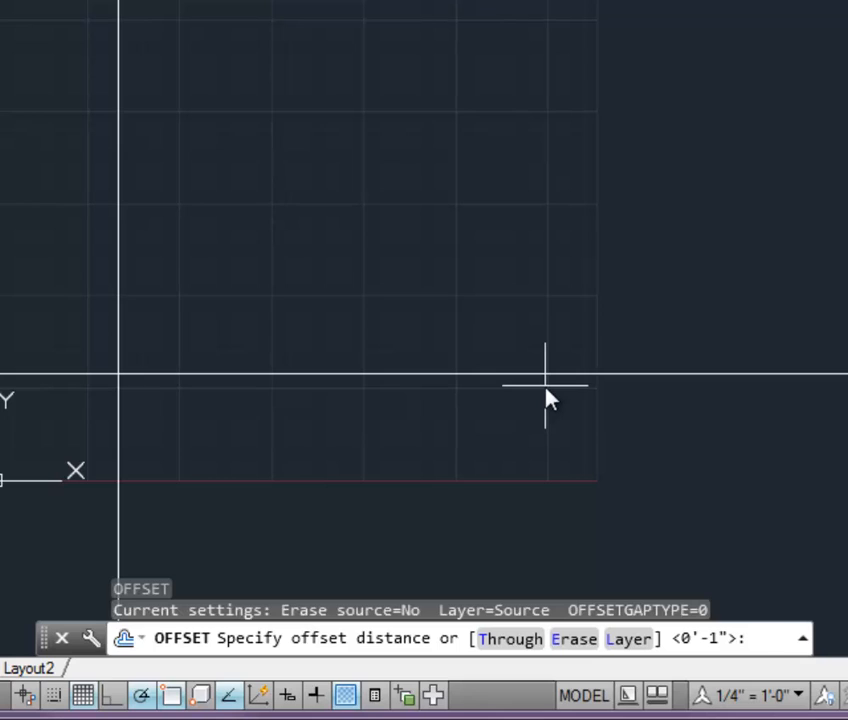
{"action": "type", "text": "20'"}
{"action": "key", "text": "Return"}
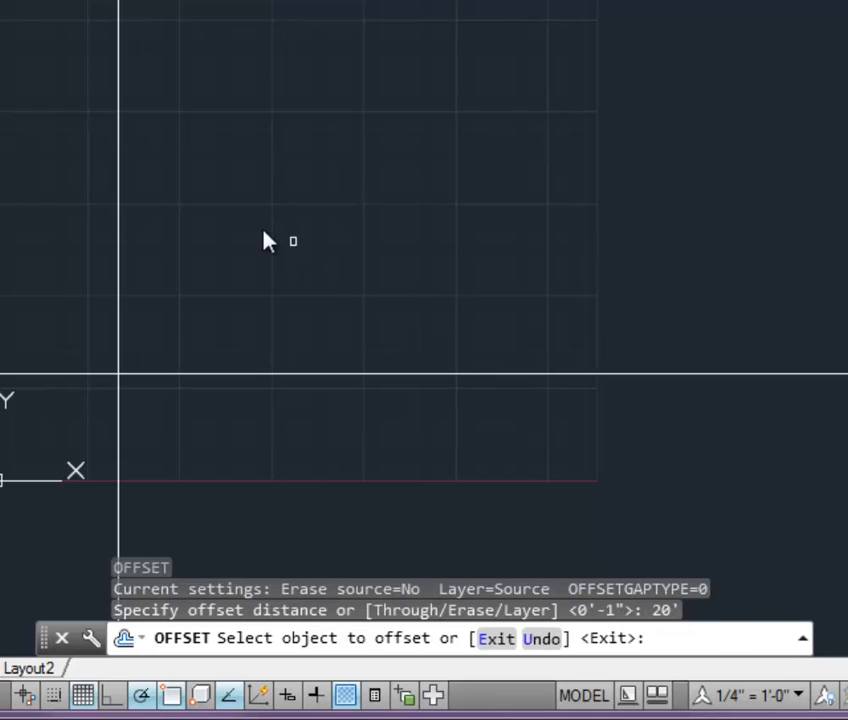
{"action": "left_click", "coordinate": [119, 246]}
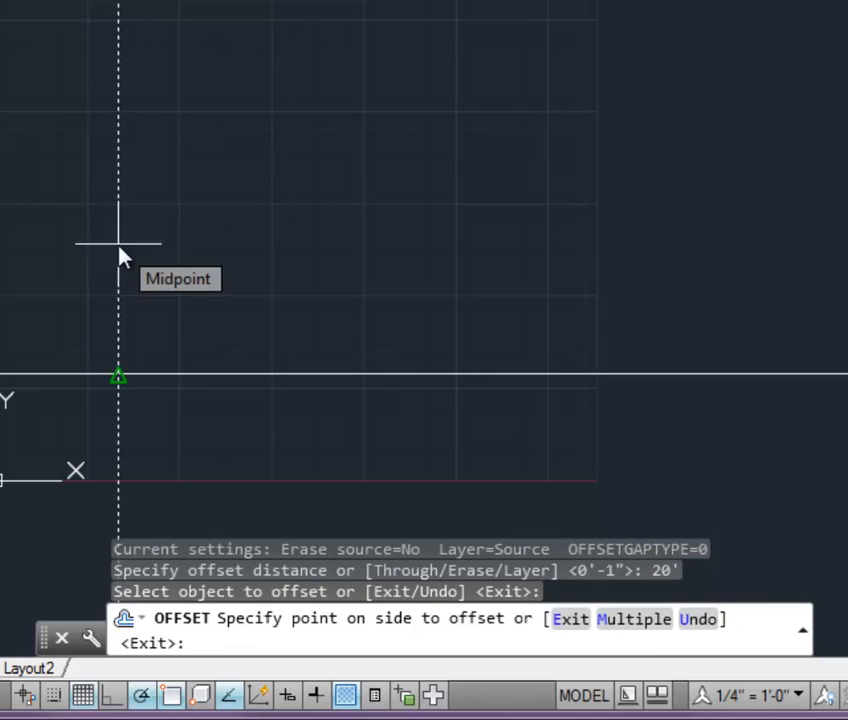
{"action": "left_click", "coordinate": [288, 140]}
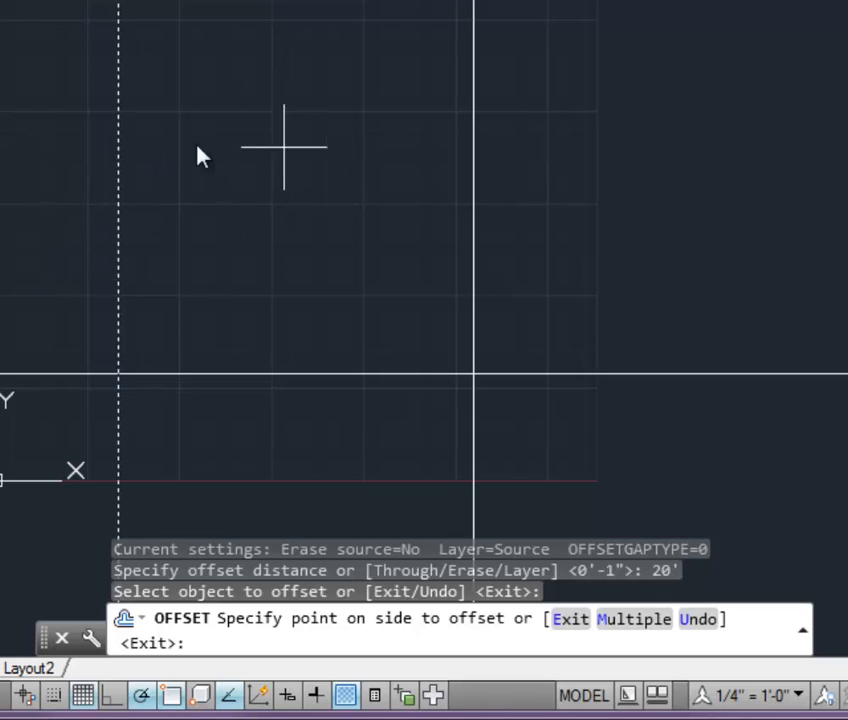
{"action": "left_click", "coordinate": [302, 152]}
{"action": "key", "text": "Return"}
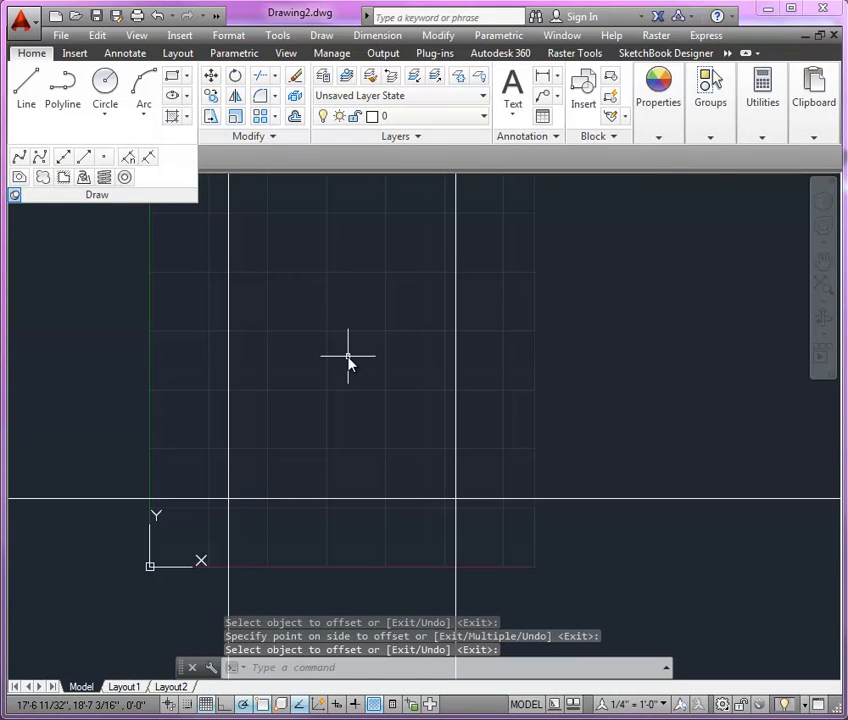
Measure the distance between the two vertical construction lines, from intersection to intersection along the horizontal construction line.
{"action": "left_click", "coordinate": [763, 138]}
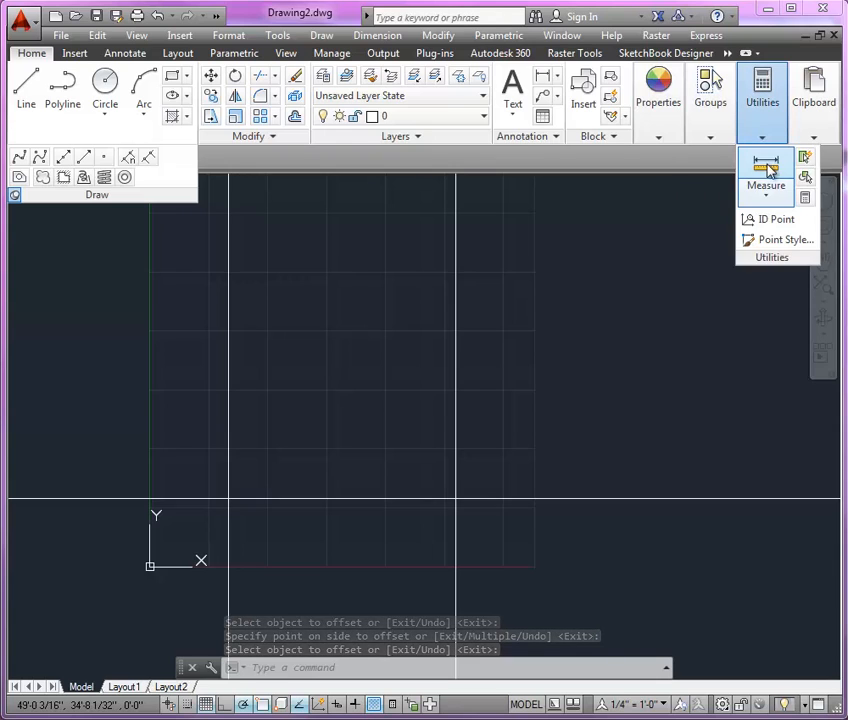
{"action": "left_click", "coordinate": [769, 196]}
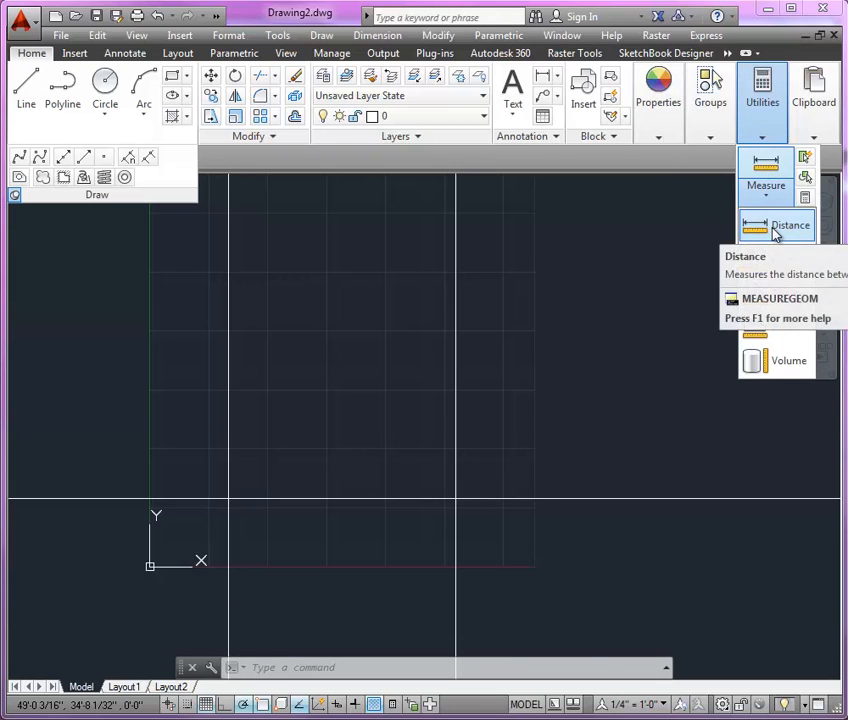
{"action": "left_click", "coordinate": [775, 228]}
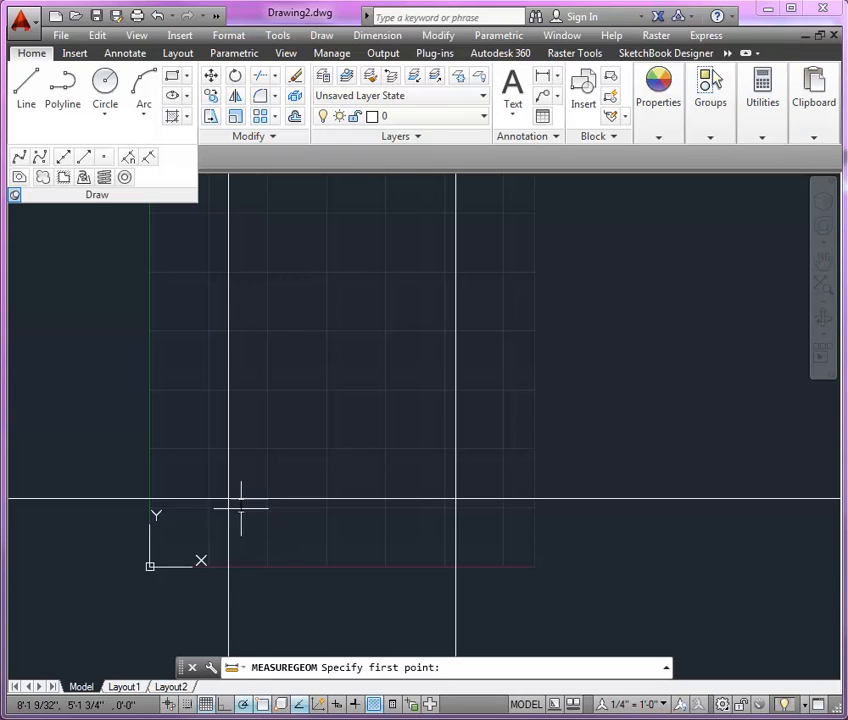
{"action": "scroll", "coordinate": [229, 500], "scroll_direction": "up", "scroll_amount": 3}
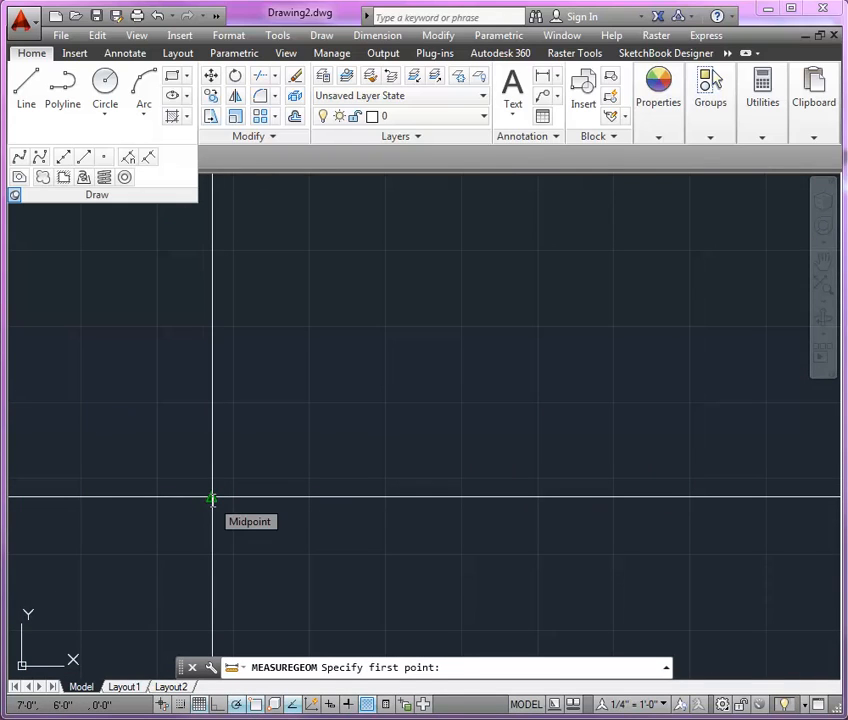
{"action": "left_click", "coordinate": [212, 499]}
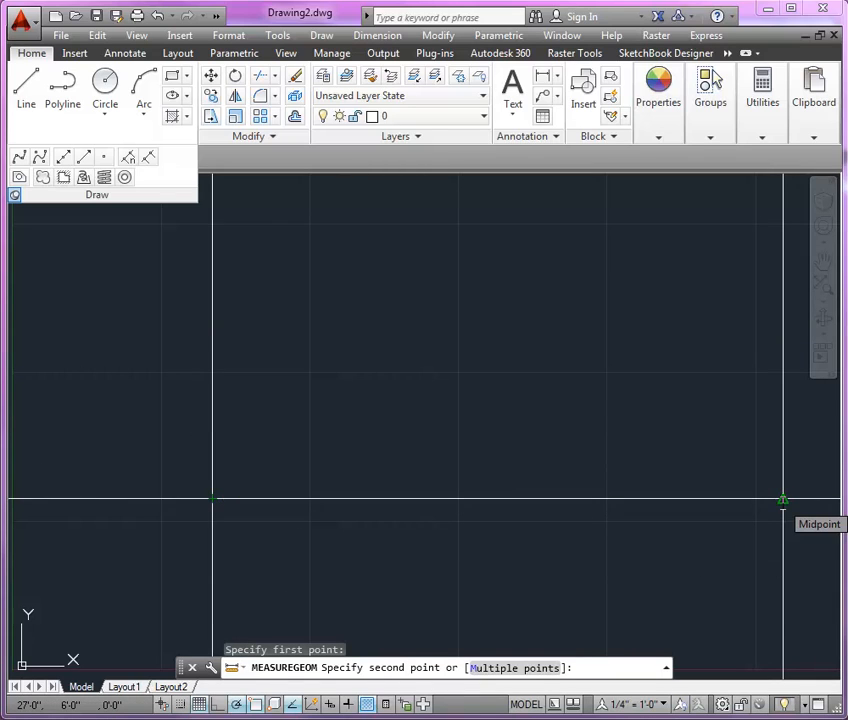
{"action": "left_click", "coordinate": [783, 499]}
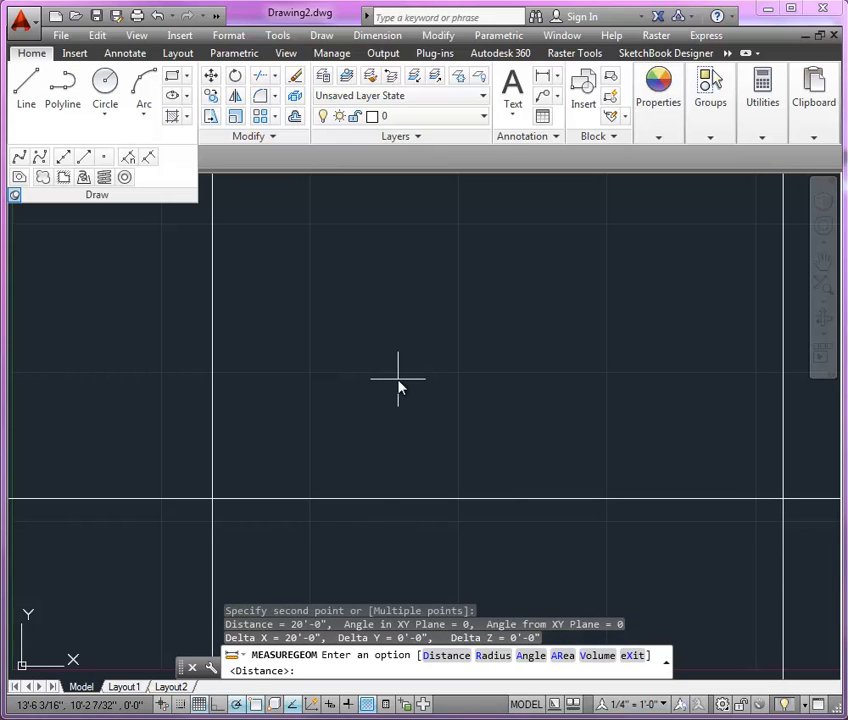
{"action": "key", "text": "Escape"}
{"action": "left_click", "coordinate": [764, 140]}
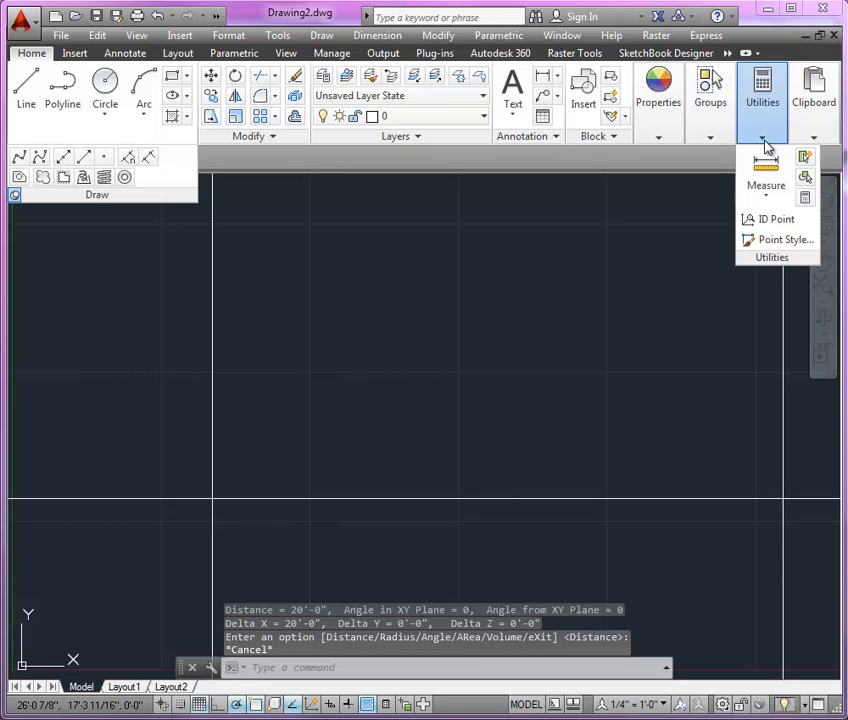
{"action": "left_click", "coordinate": [766, 170]}
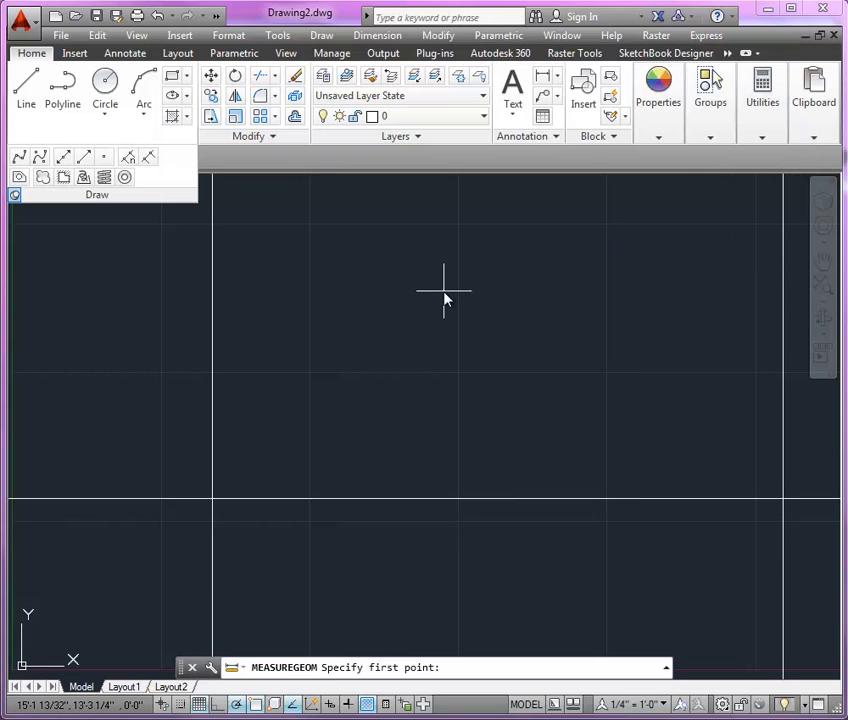
{"action": "left_click", "coordinate": [213, 500]}
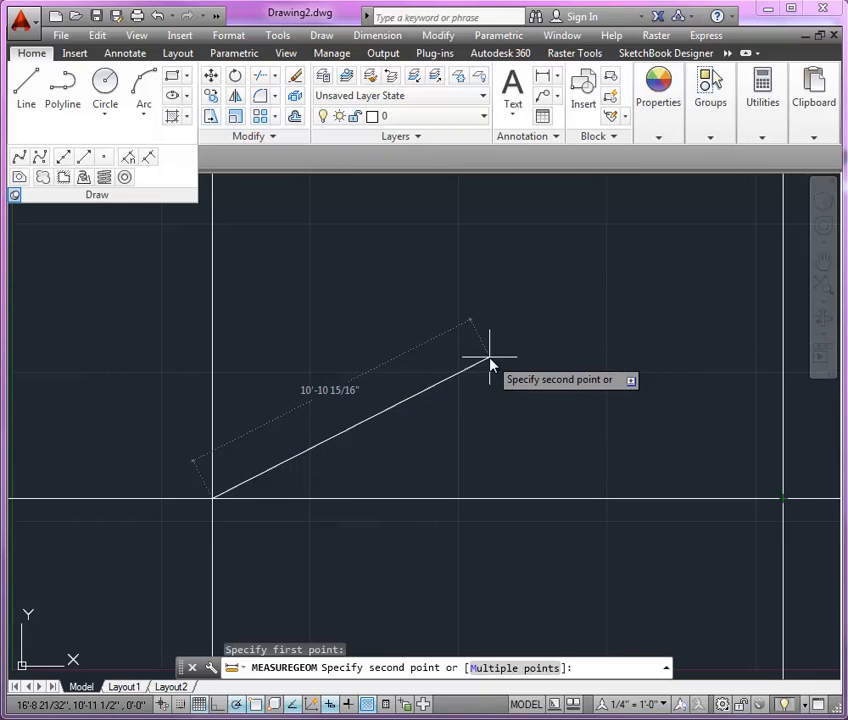
{"action": "key", "text": "Escape"}
Offset the horizontal construction line 32' upward with the OFFSET command.
{"action": "scroll", "coordinate": [310, 560], "scroll_direction": "down", "scroll_amount": 6}
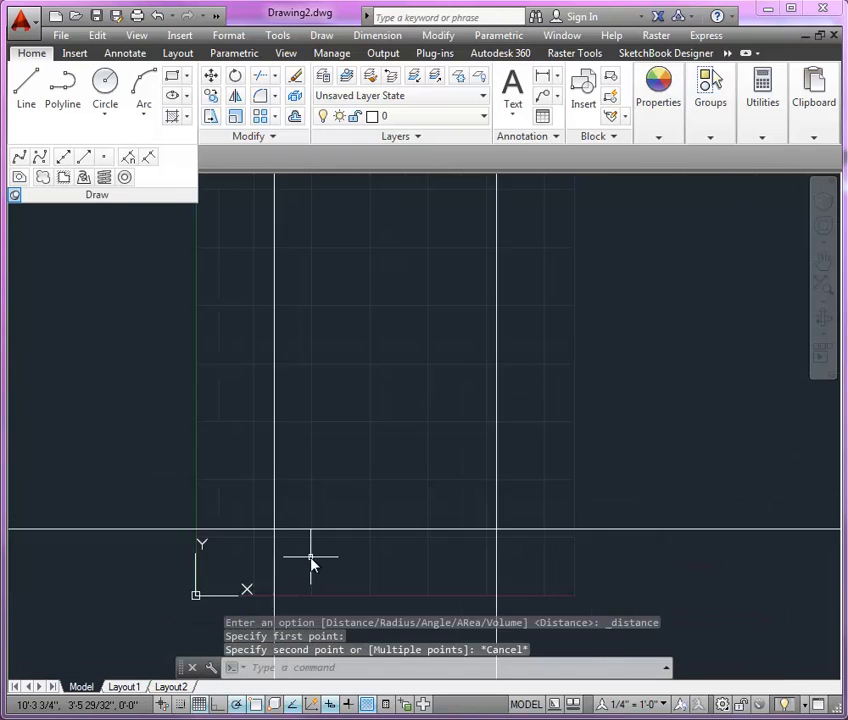
{"action": "scroll", "coordinate": [464, 463], "scroll_direction": "up", "scroll_amount": 2}
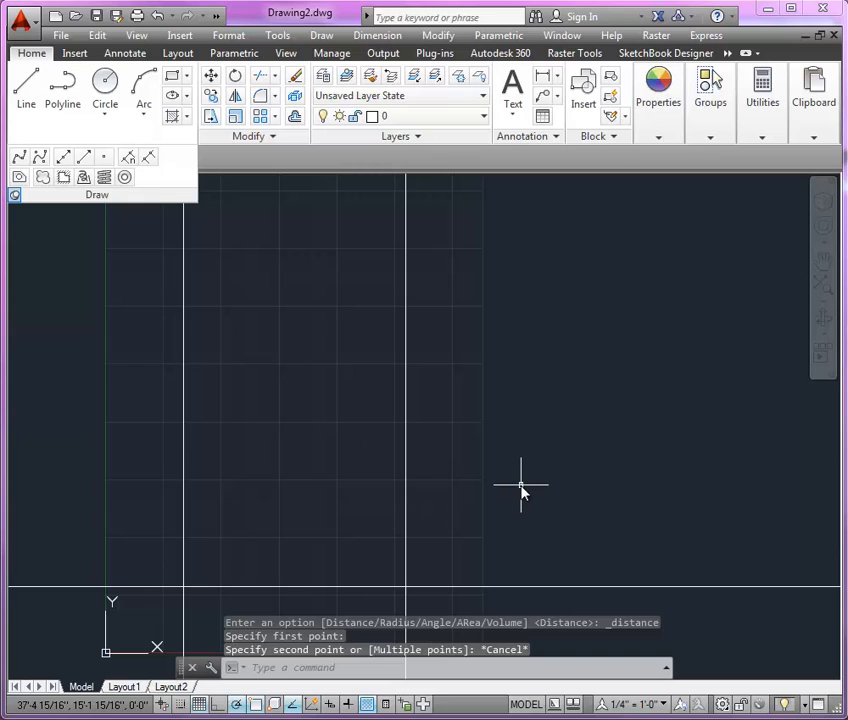
{"action": "key", "text": "Return"}
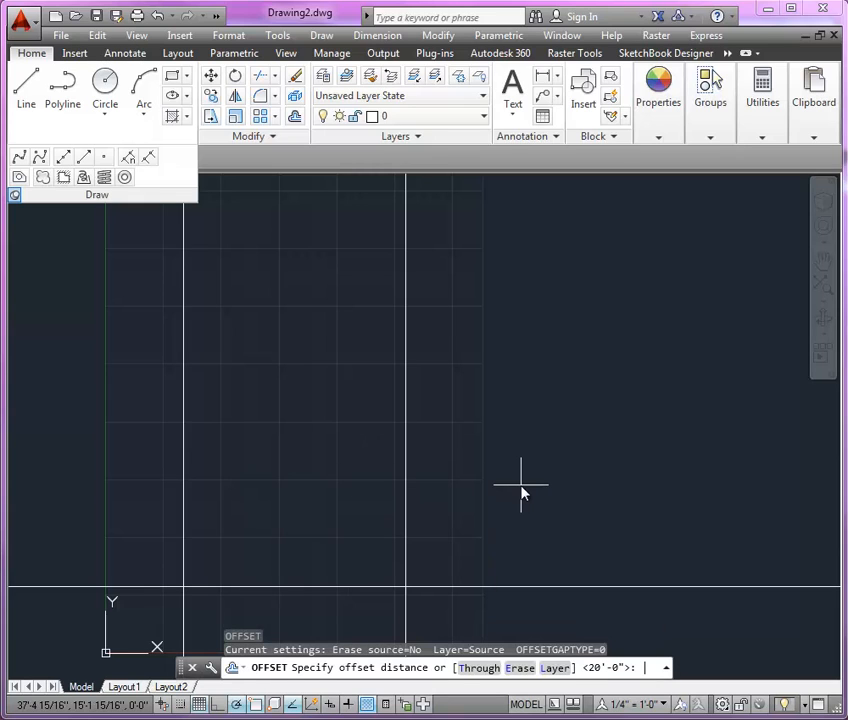
{"action": "type", "text": "32'"}
{"action": "key", "text": "Return"}
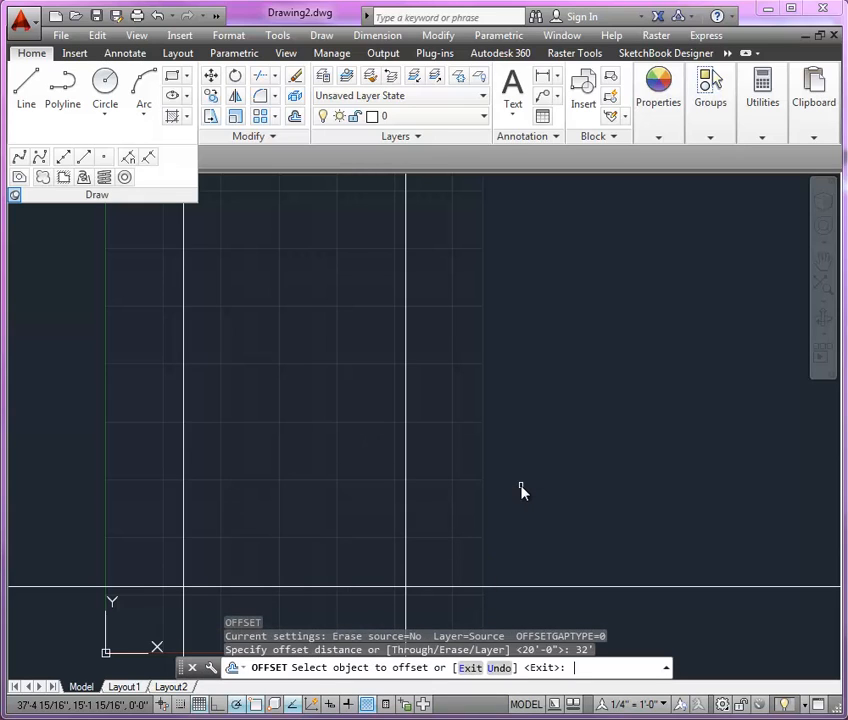
{"action": "left_click", "coordinate": [434, 587]}
{"action": "left_click", "coordinate": [443, 432]}
{"action": "key", "text": "Return"}
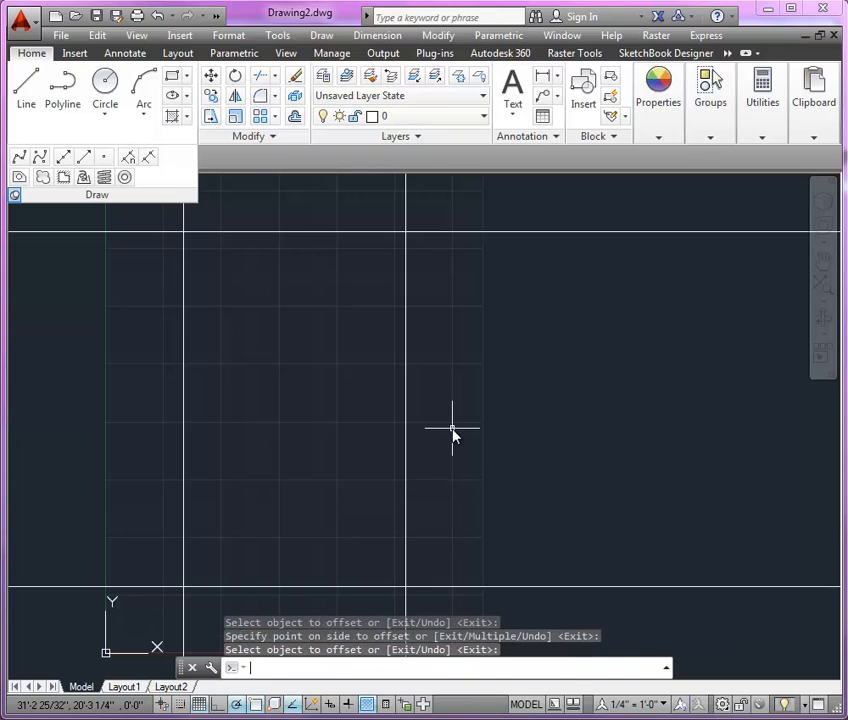
Thaw the $guides layer.
{"action": "middle_click_drag", "start_coordinate": [452, 432], "coordinate": [564, 430]}
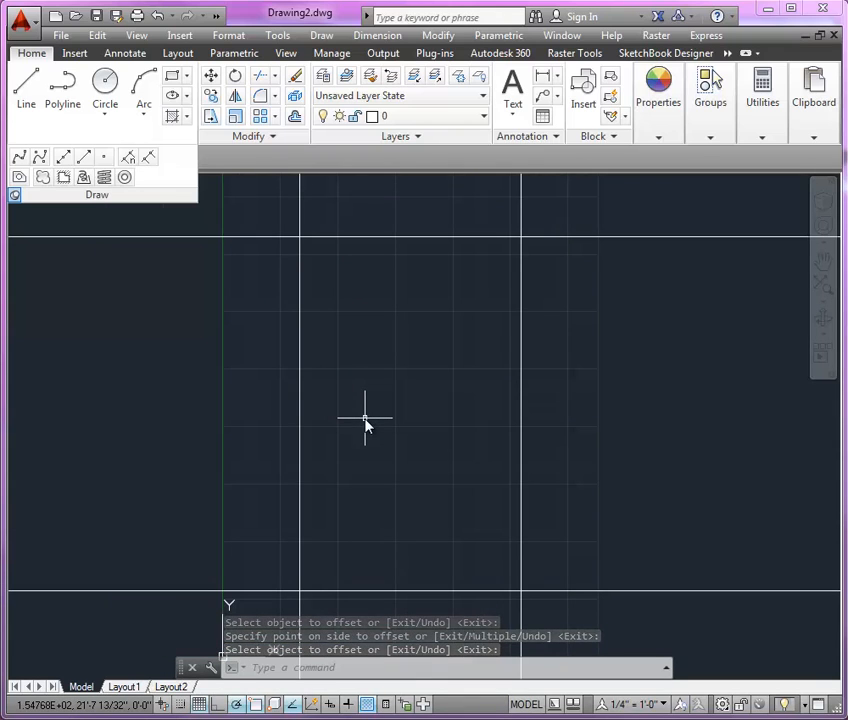
{"action": "scroll", "coordinate": [366, 424], "scroll_direction": "down", "scroll_amount": 2}
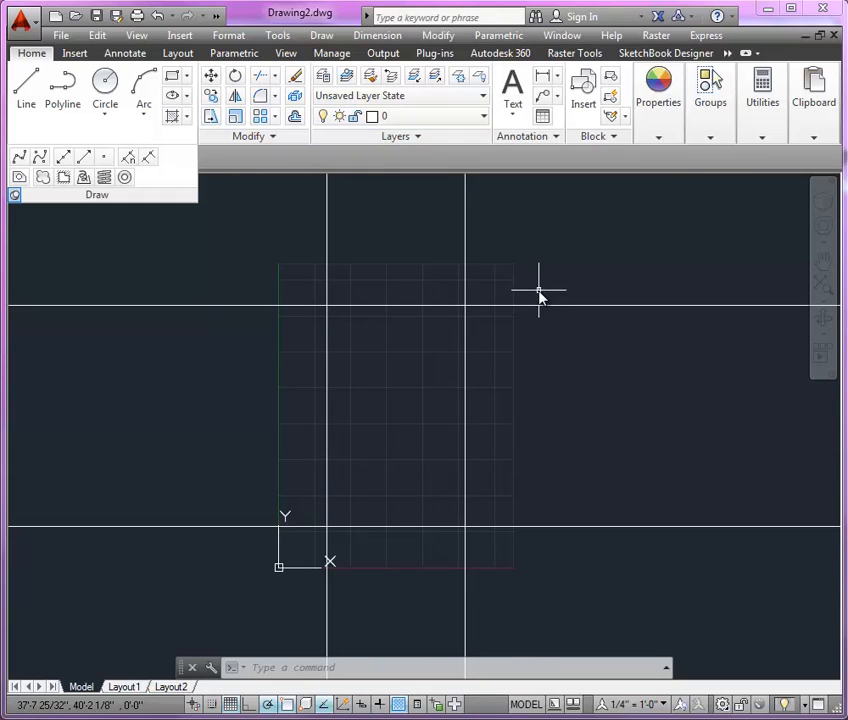
{"action": "left_click", "coordinate": [484, 119]}
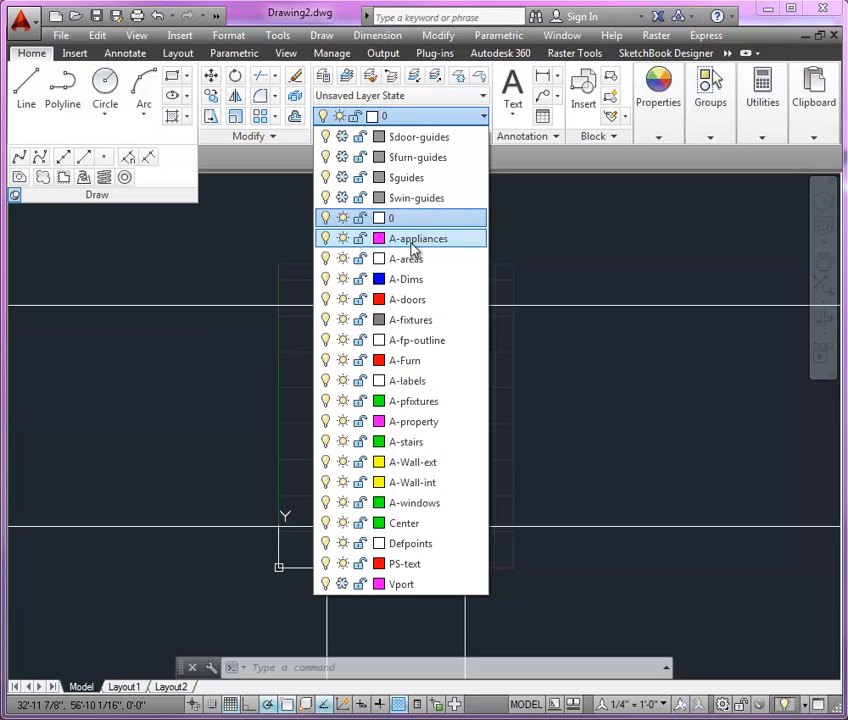
{"action": "left_click", "coordinate": [342, 177]}
{"action": "left_click", "coordinate": [524, 252]}
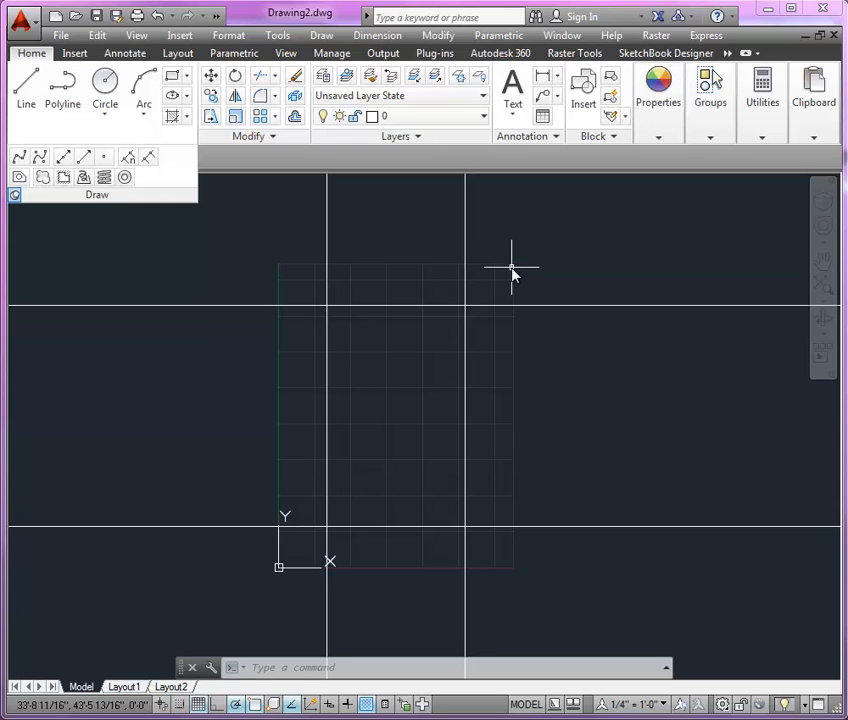
{"action": "left_click", "coordinate": [465, 287]}
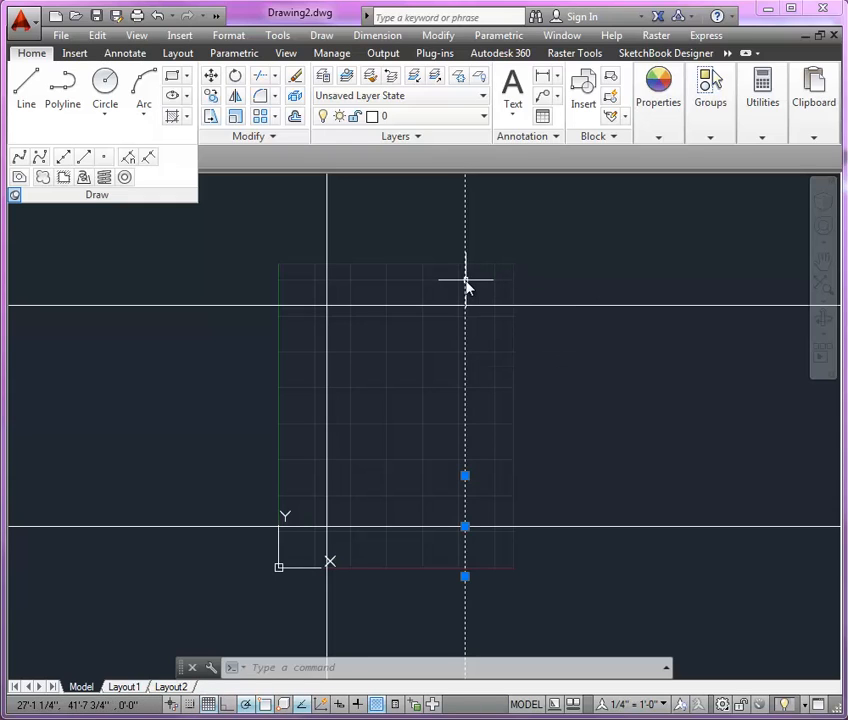
{"action": "left_click", "coordinate": [327, 282]}
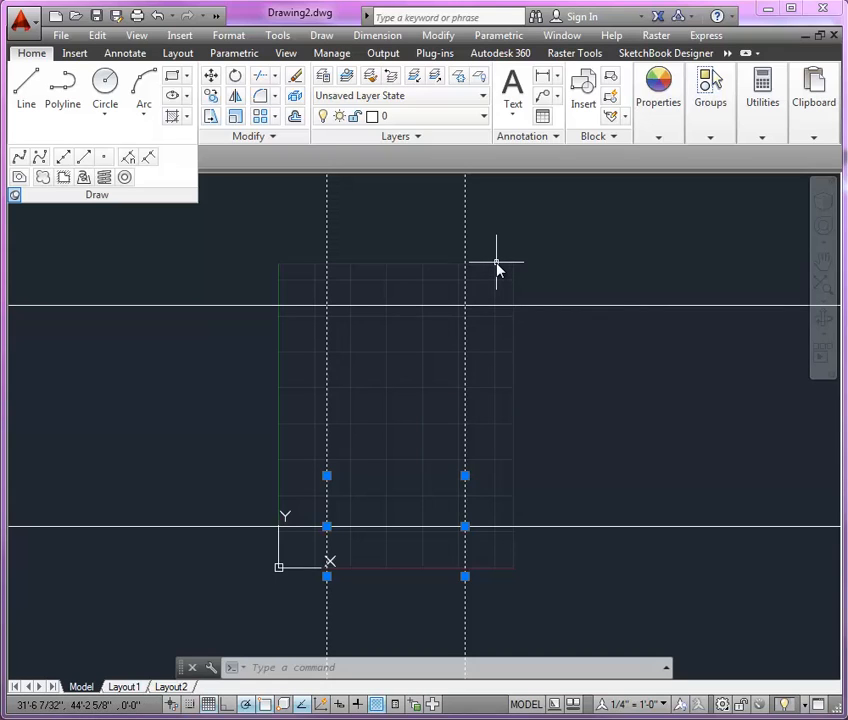
{"action": "key", "text": "Escape"}
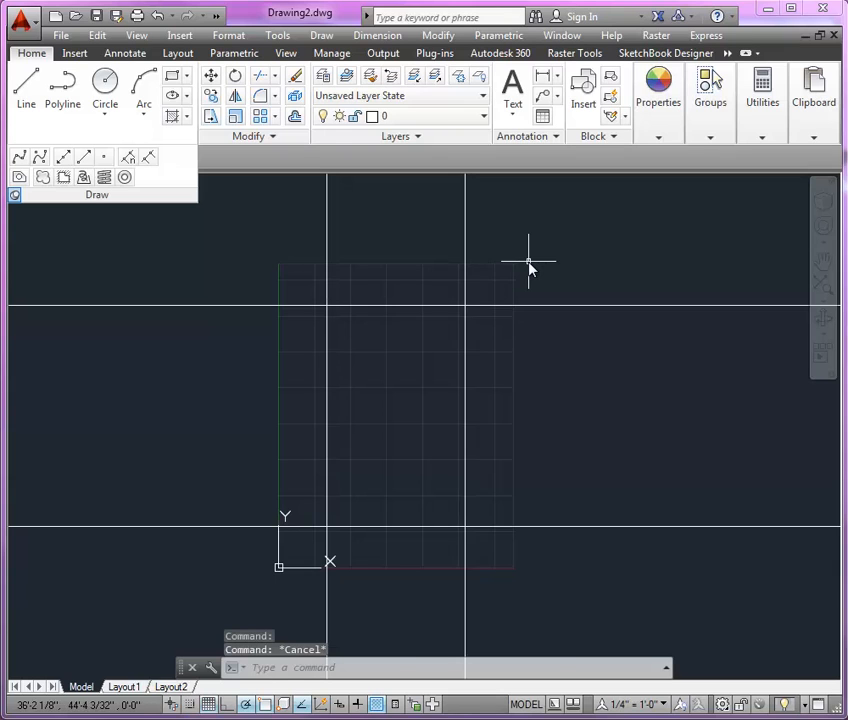
Select all four construction lines with a crossing window, move them to the $guides layer and clear the selection.
{"action": "left_click", "coordinate": [529, 263]}
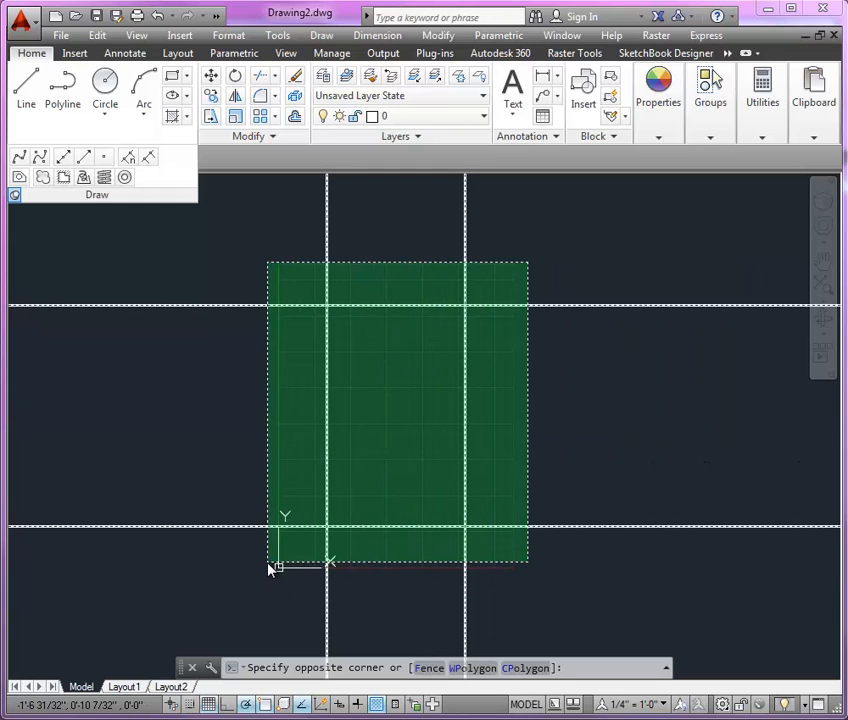
{"action": "left_click", "coordinate": [270, 568]}
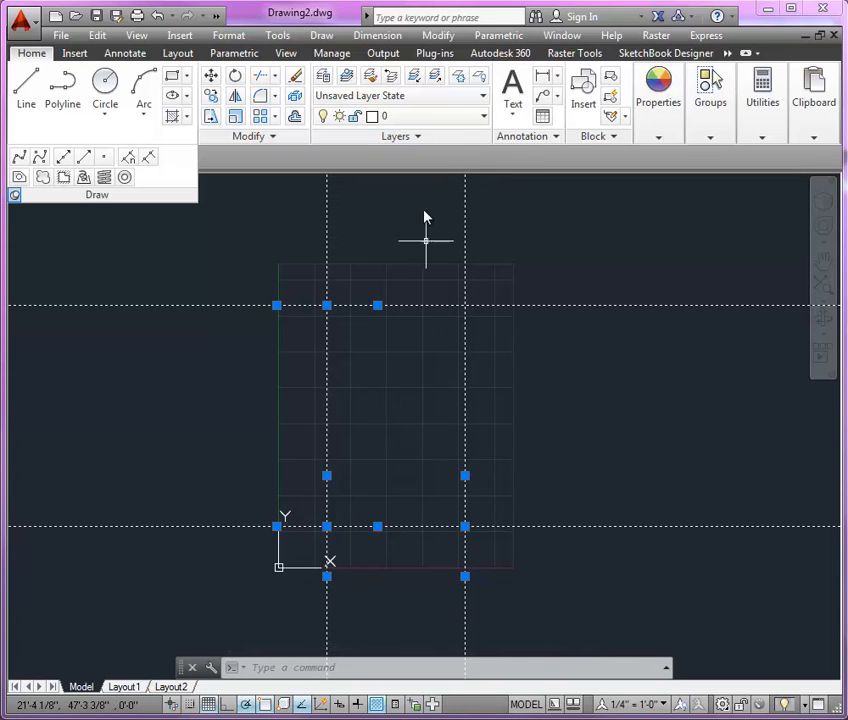
{"action": "left_click", "coordinate": [471, 120]}
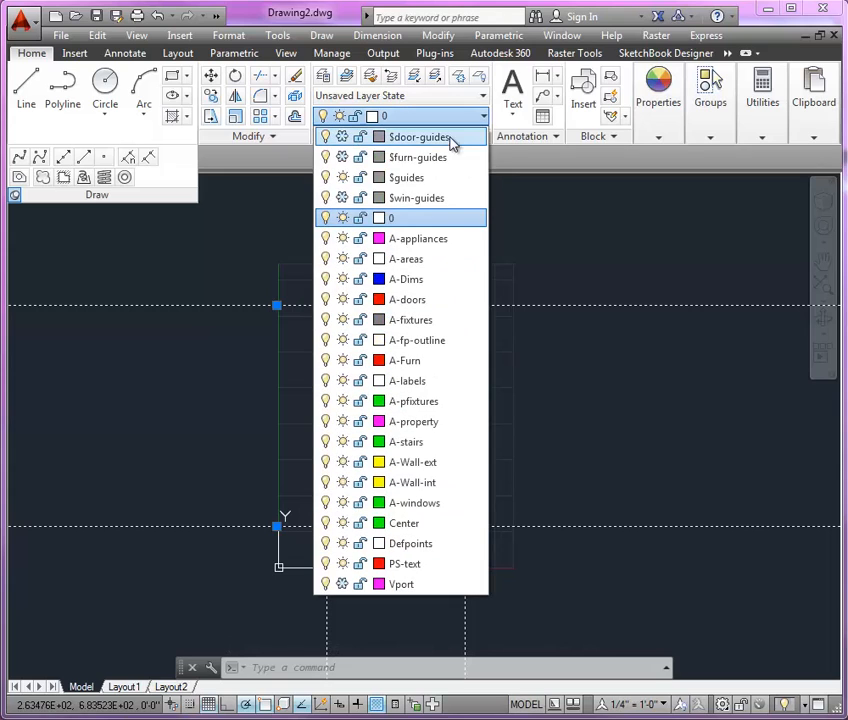
{"action": "left_click", "coordinate": [429, 179]}
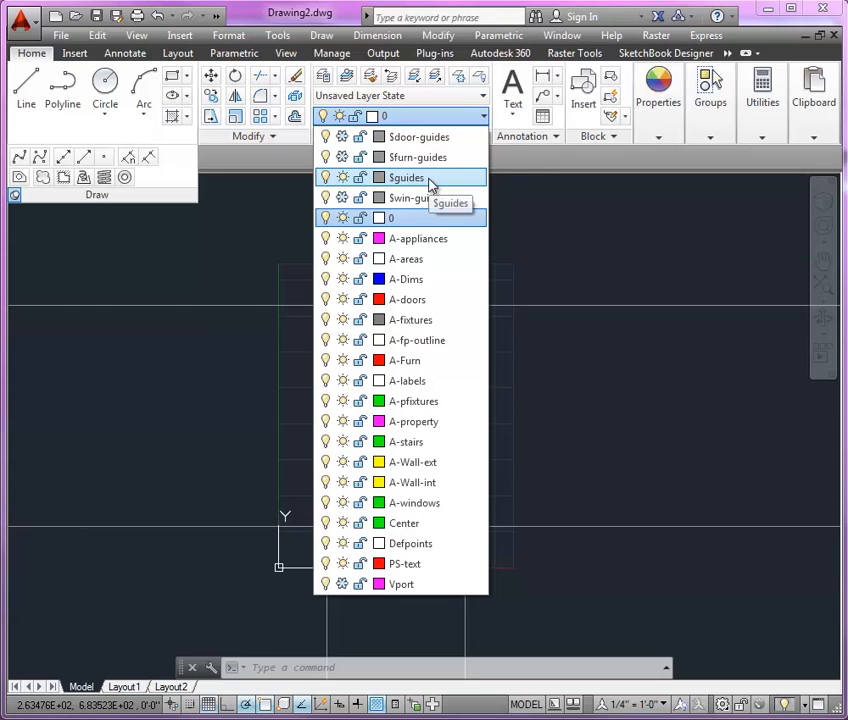
{"action": "left_click", "coordinate": [430, 183]}
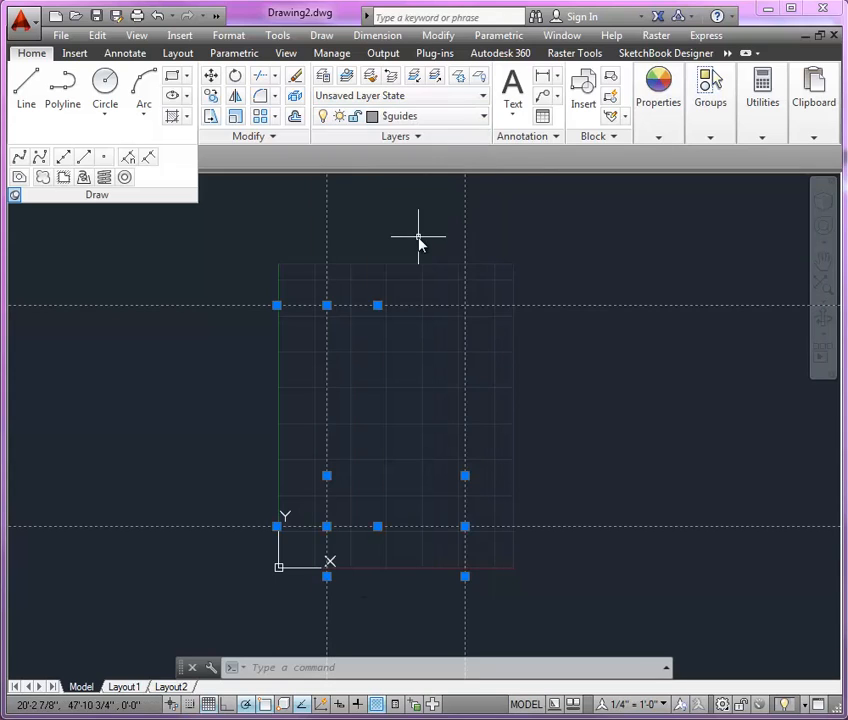
{"action": "key", "text": "Escape"}
{"action": "key", "text": "Escape"}
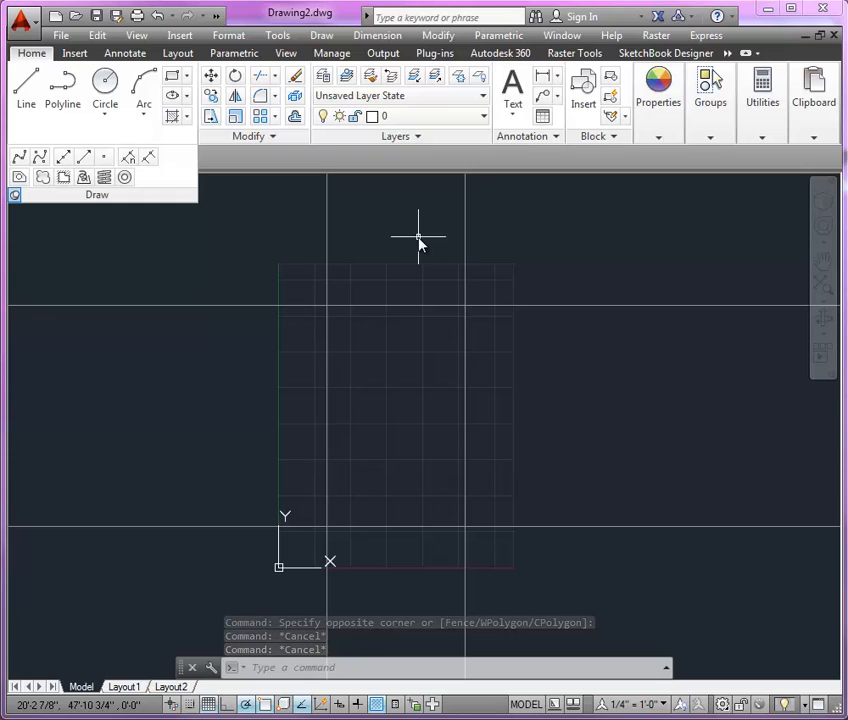
Freeze the $guides layer to hide the construction lines and thaw it again.
{"action": "left_click", "coordinate": [432, 118]}
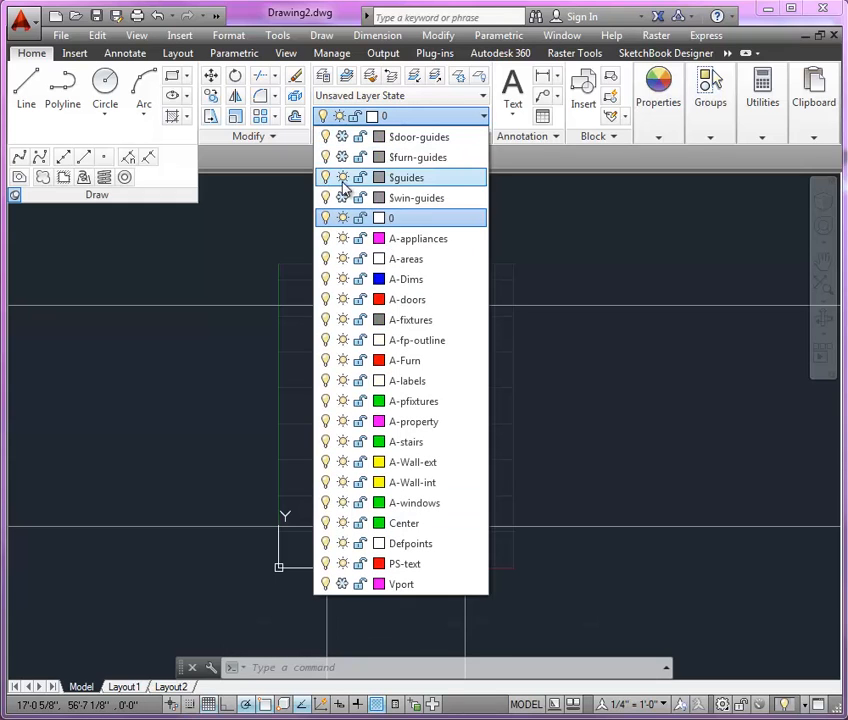
{"action": "left_click", "coordinate": [342, 177]}
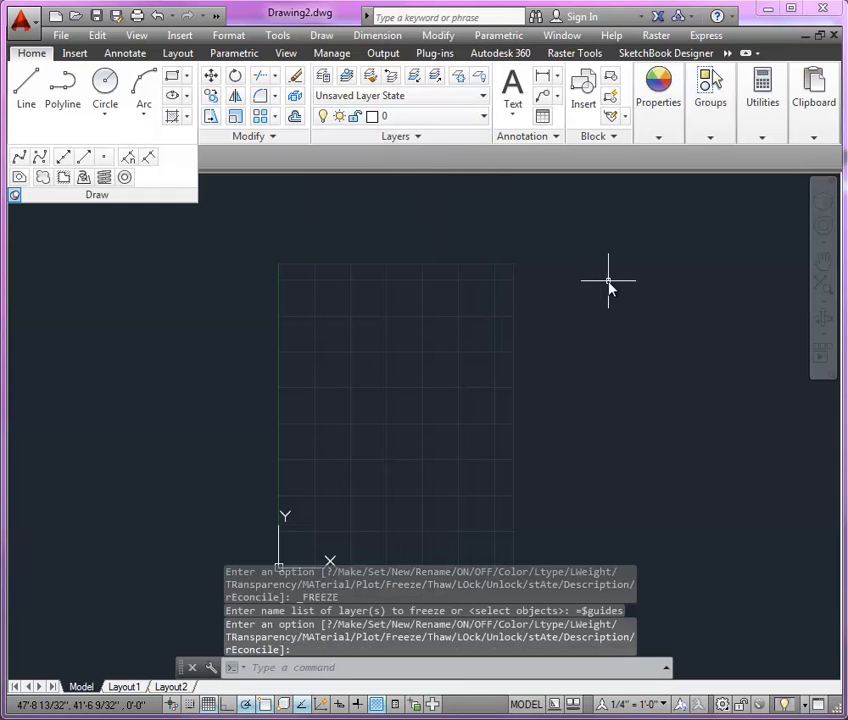
{"action": "left_click", "coordinate": [430, 117]}
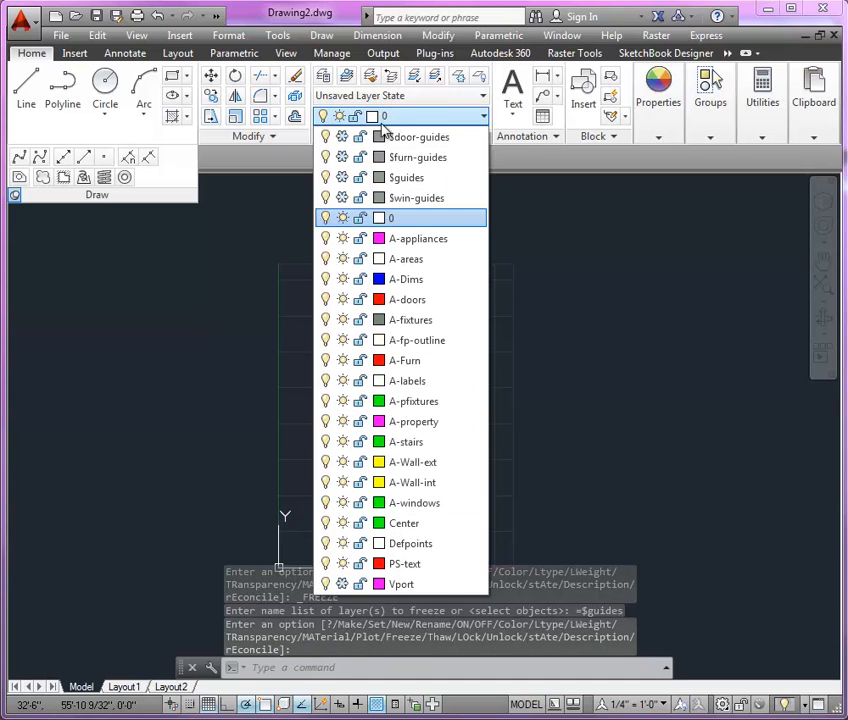
{"action": "left_click", "coordinate": [342, 177]}
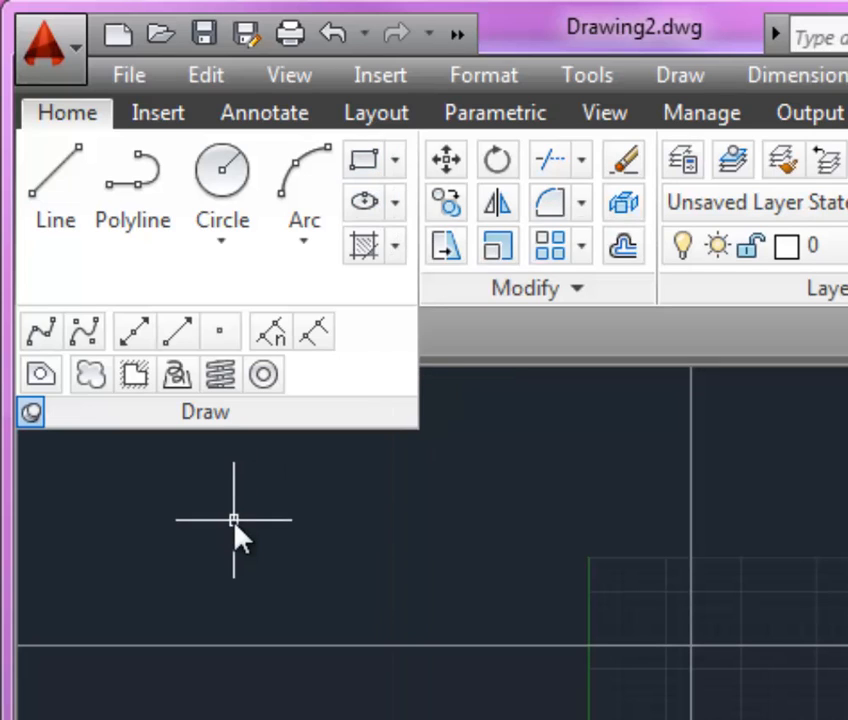
Make A-Wall-ext the current layer.
{"action": "left_click", "coordinate": [843, 245]}
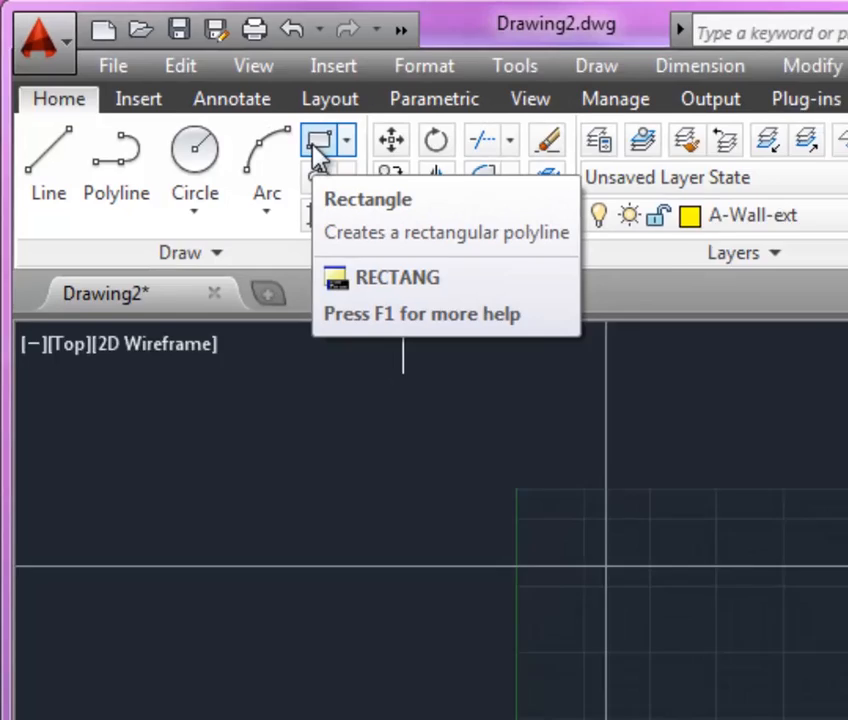
Draw a rectangle from the lower-left to the upper-right intersection of the construction lines.
{"action": "left_click", "coordinate": [318, 145]}
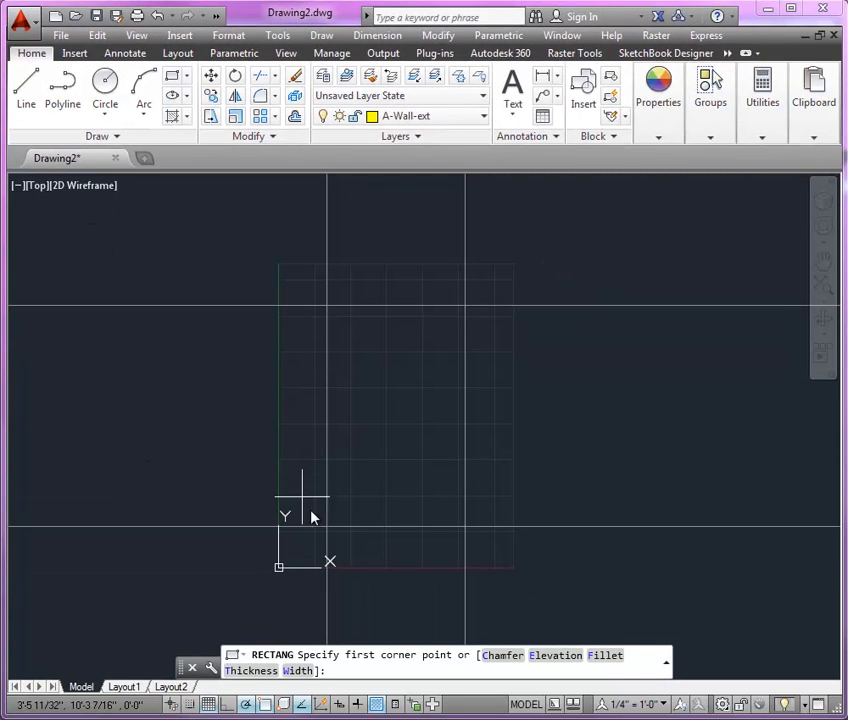
{"action": "left_click", "coordinate": [327, 526]}
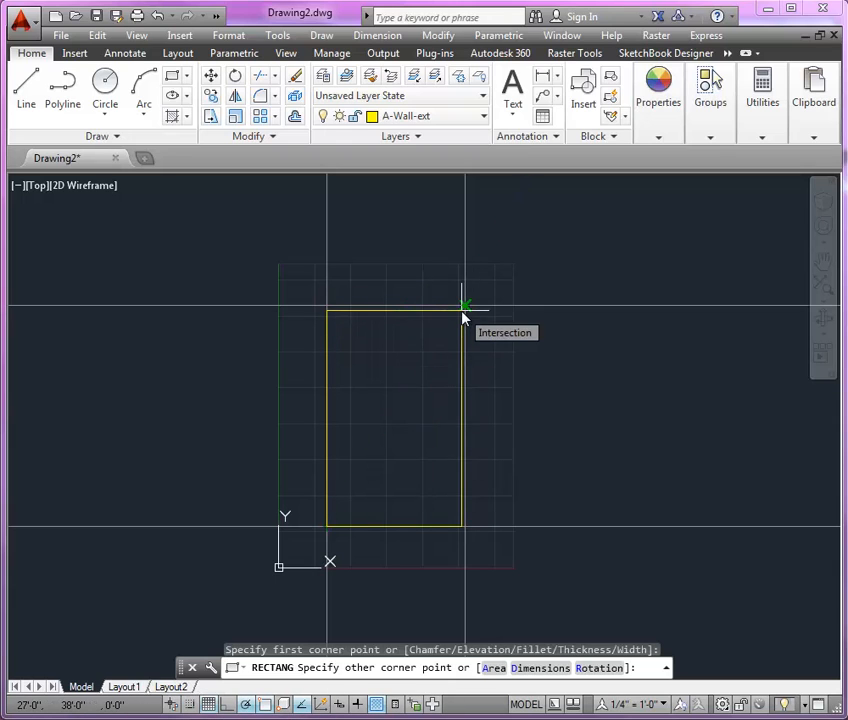
{"action": "scroll", "coordinate": [463, 316], "scroll_direction": "up", "scroll_amount": 3}
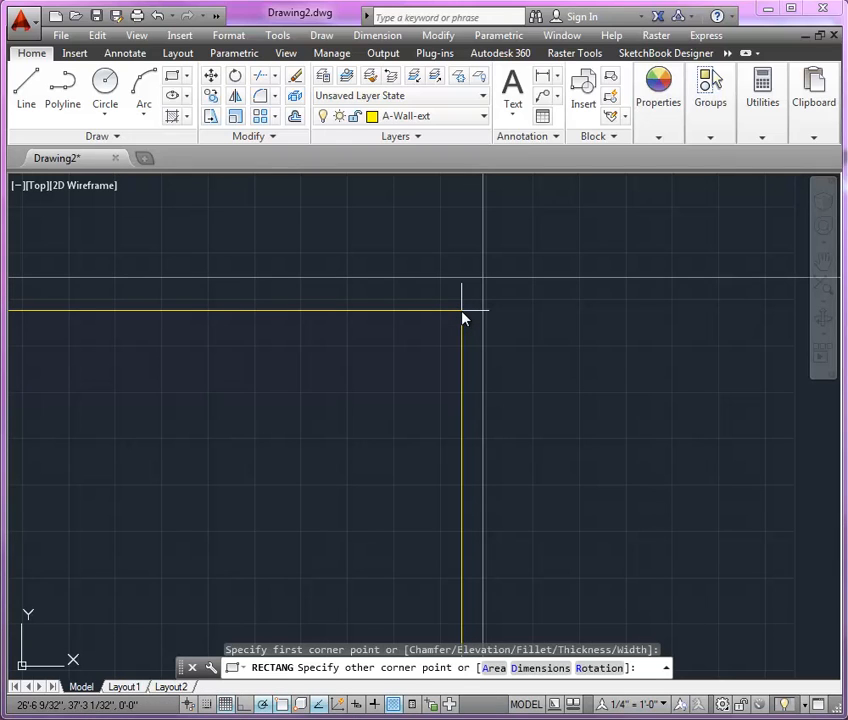
{"action": "mouse_move", "coordinate": [463, 316]}
{"action": "middle_mouse_down"}
{"action": "mouse_move", "coordinate": [180, 322]}
{"action": "mouse_move", "coordinate": [503, 384]}
{"action": "mouse_move", "coordinate": [575, 534]}
{"action": "mouse_move", "coordinate": [223, 539]}
{"action": "mouse_move", "coordinate": [206, 409]}
{"action": "mouse_move", "coordinate": [360, 396]}
{"action": "mouse_move", "coordinate": [290, 394]}
{"action": "mouse_move", "coordinate": [404, 420]}
{"action": "mouse_move", "coordinate": [333, 416]}
{"action": "middle_mouse_up"}
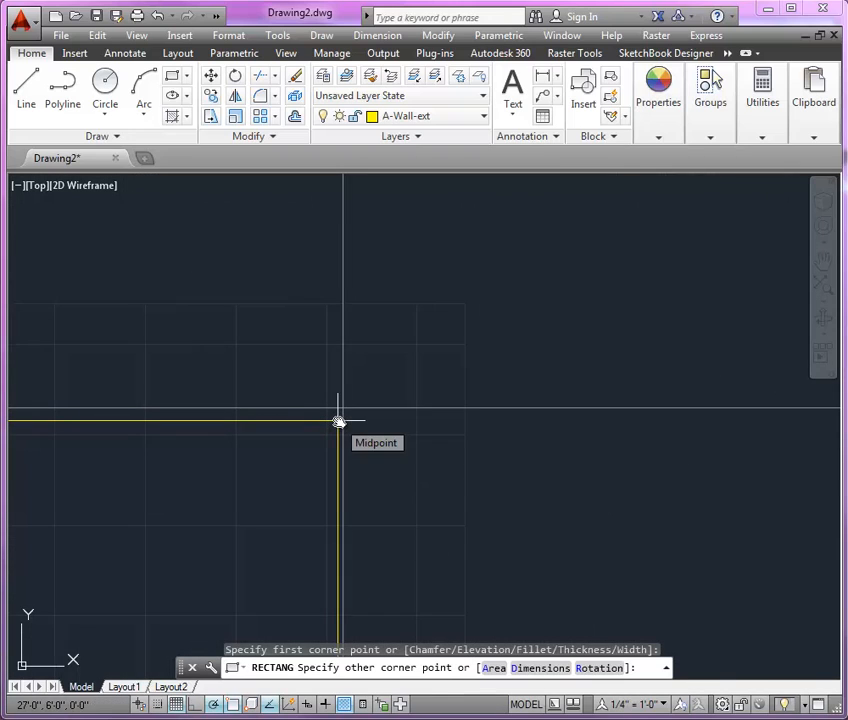
{"action": "scroll", "coordinate": [338, 421], "scroll_direction": "up", "scroll_amount": 3}
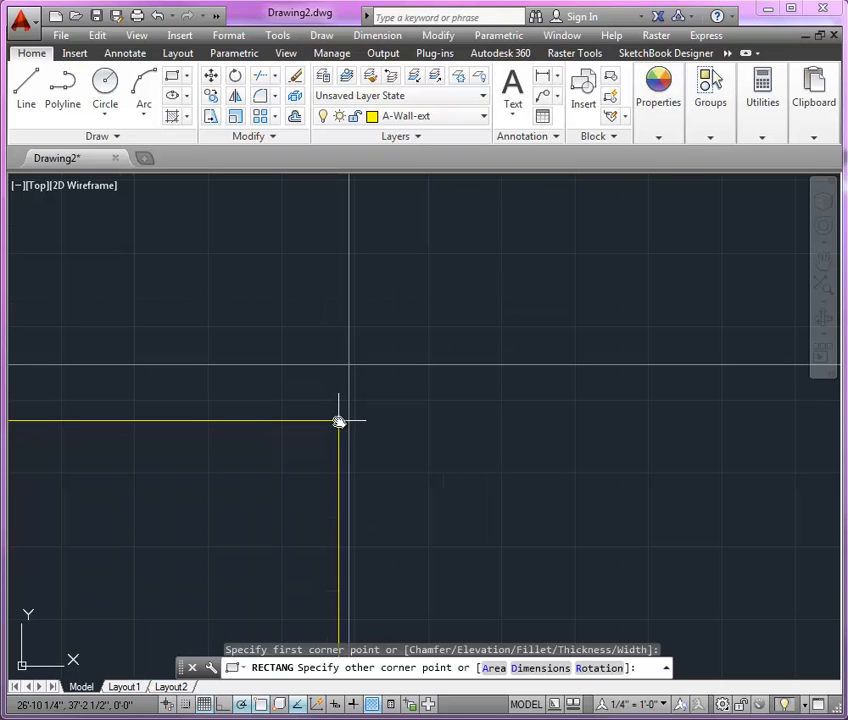
{"action": "scroll", "coordinate": [320, 384], "scroll_direction": "up", "scroll_amount": 4}
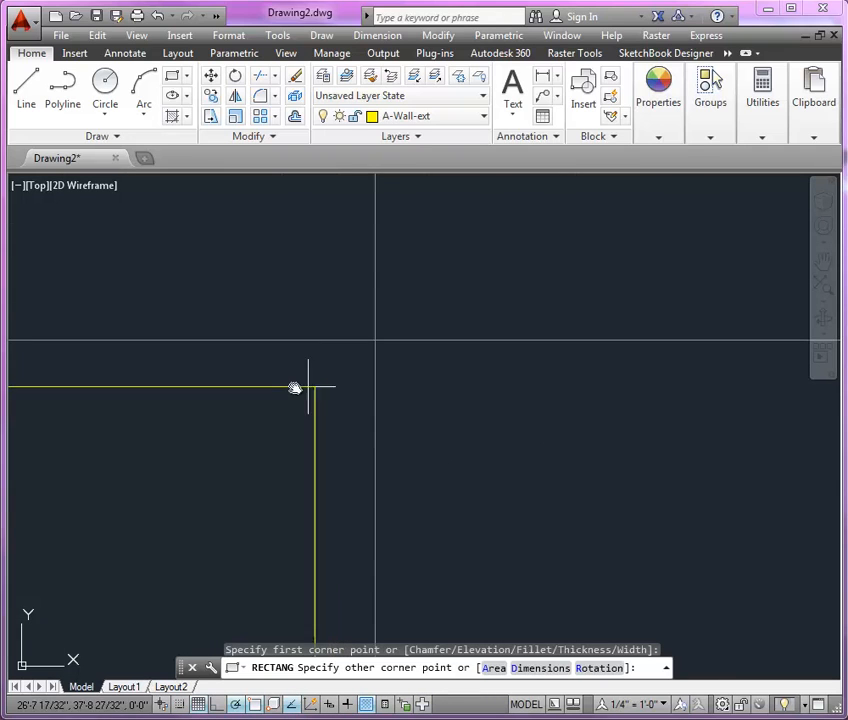
{"action": "left_click", "coordinate": [372, 342]}
Offset the wall rectangle 6" outward with the OFFSET command.
{"action": "scroll", "coordinate": [566, 263], "scroll_direction": "down", "scroll_amount": 5}
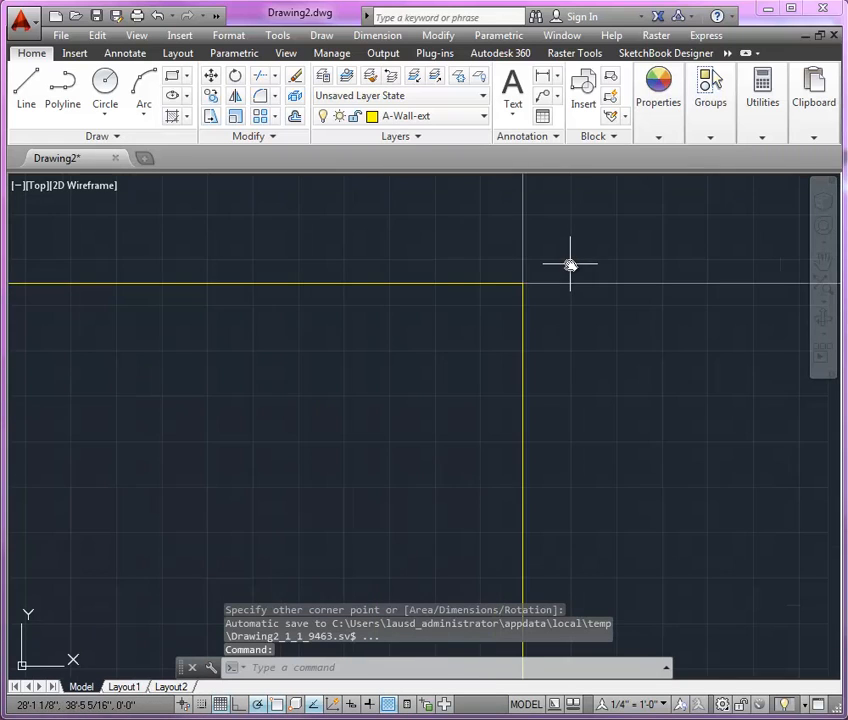
{"action": "scroll", "coordinate": [561, 270], "scroll_direction": "down", "scroll_amount": 4}
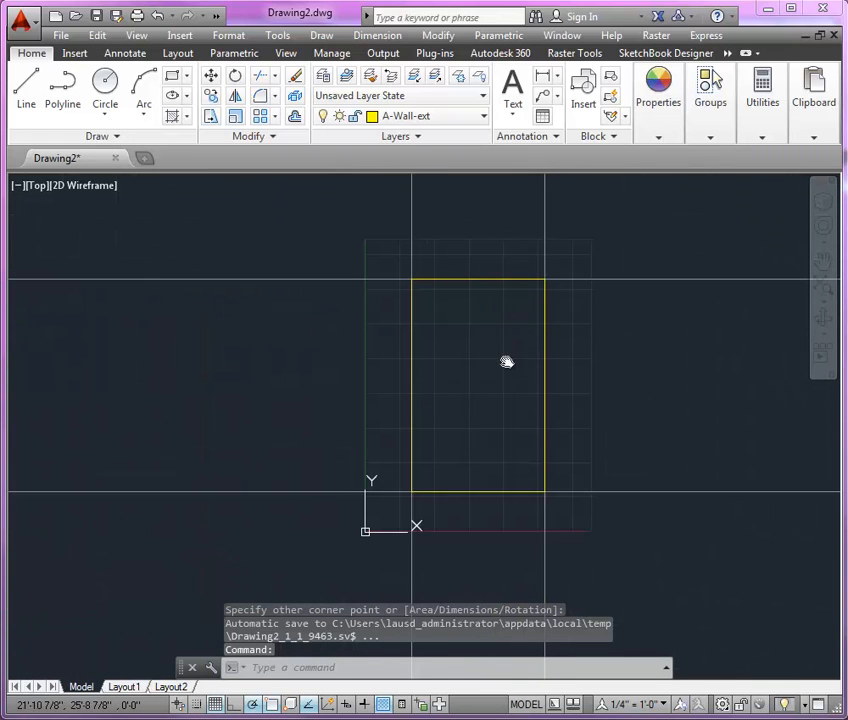
{"action": "middle_click_drag", "start_coordinate": [507, 362], "coordinate": [460, 359]}
{"action": "scroll", "coordinate": [458, 357], "scroll_direction": "up", "scroll_amount": 5}
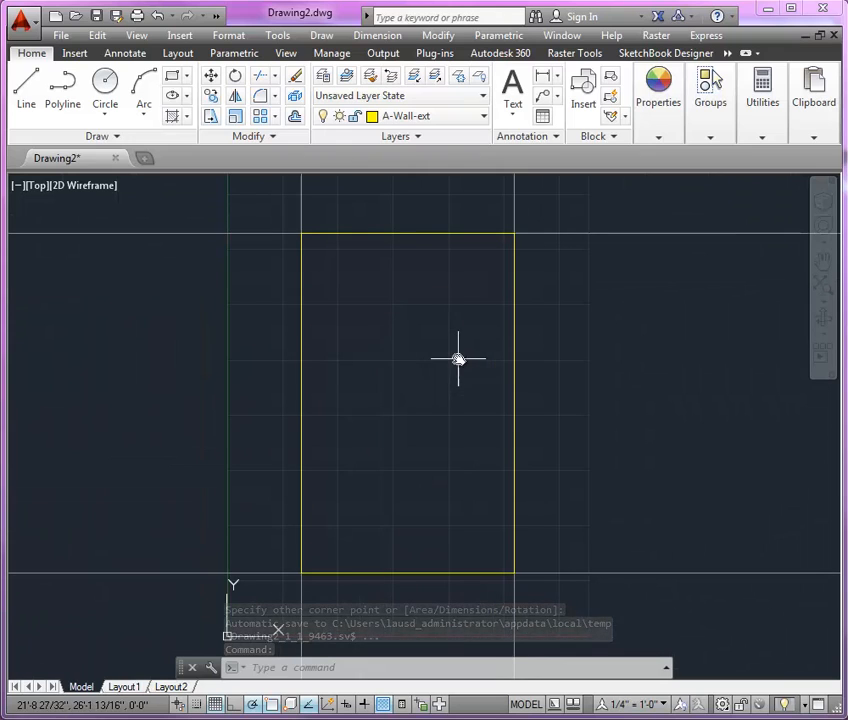
{"action": "left_click", "coordinate": [431, 235]}
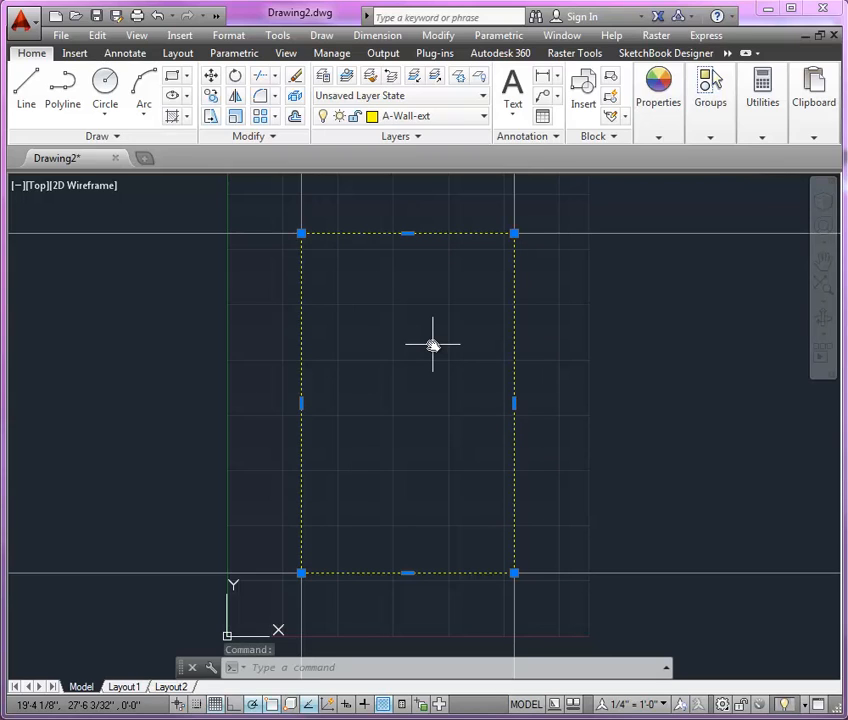
{"action": "type", "text": "o"}
{"action": "key", "text": "Return"}
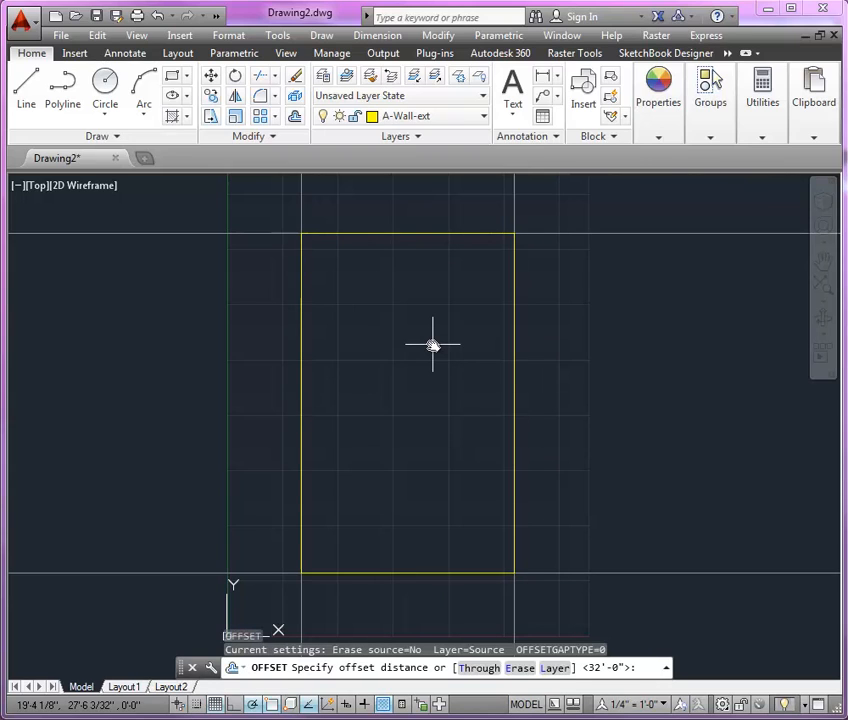
{"action": "key", "text": "Return"}
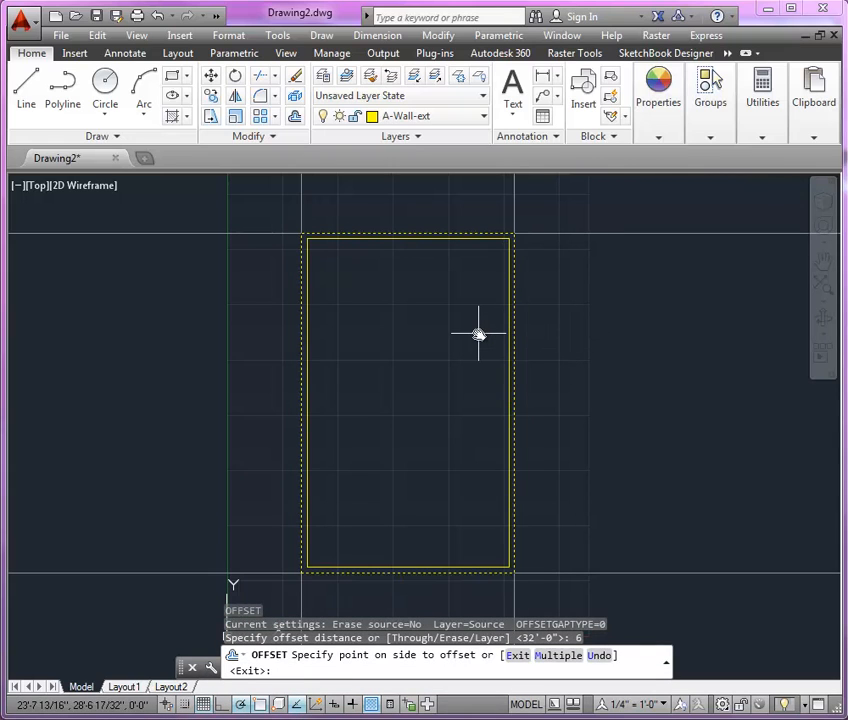
{"action": "left_click", "coordinate": [548, 336]}
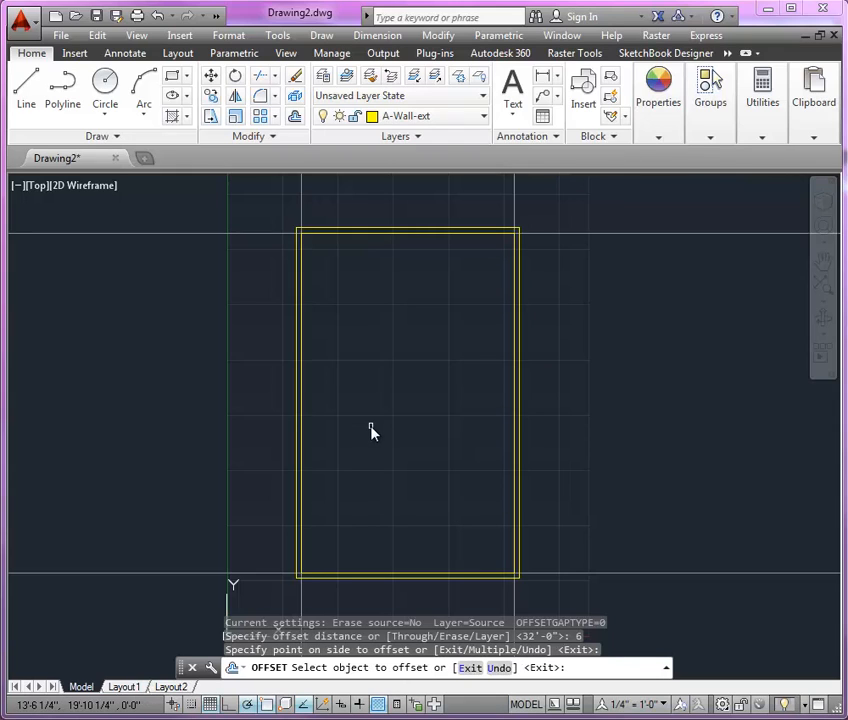
{"action": "key", "text": "Escape"}
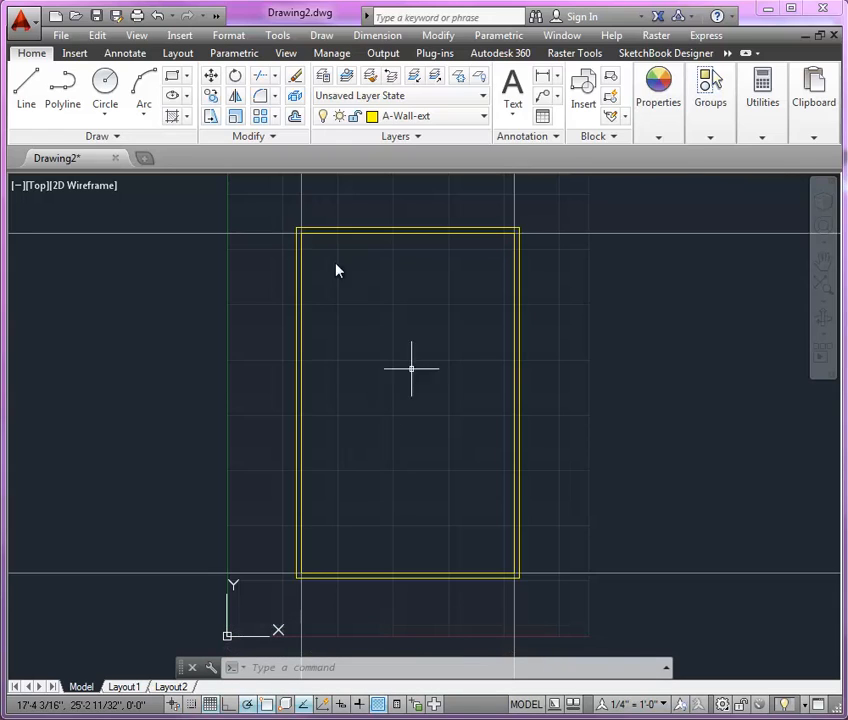
Undo the outward wall offset and the rectangle.
{"action": "left_click", "coordinate": [158, 17]}
{"action": "left_click", "coordinate": [158, 17]}
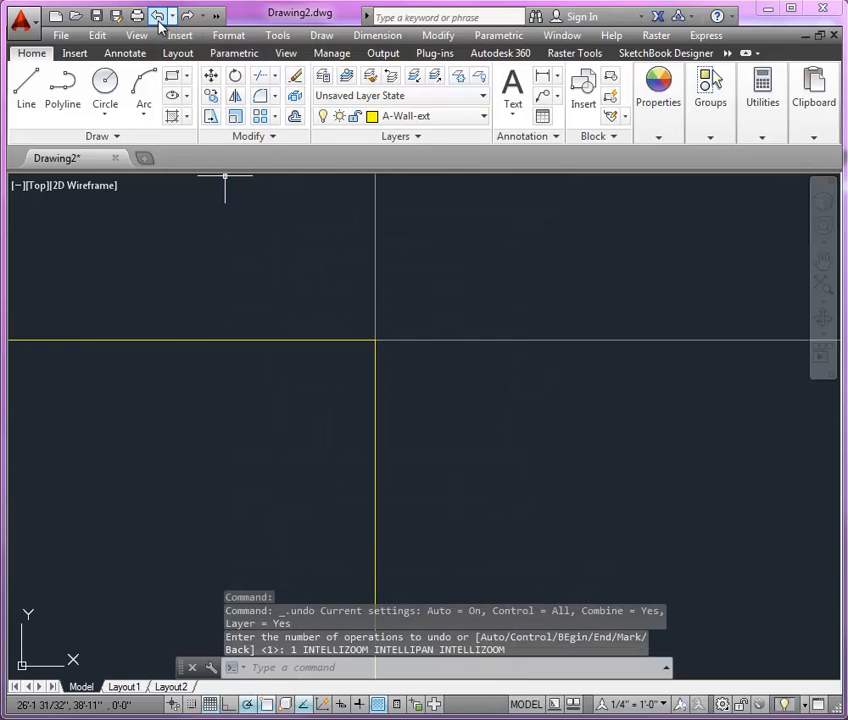
{"action": "left_click", "coordinate": [158, 17]}
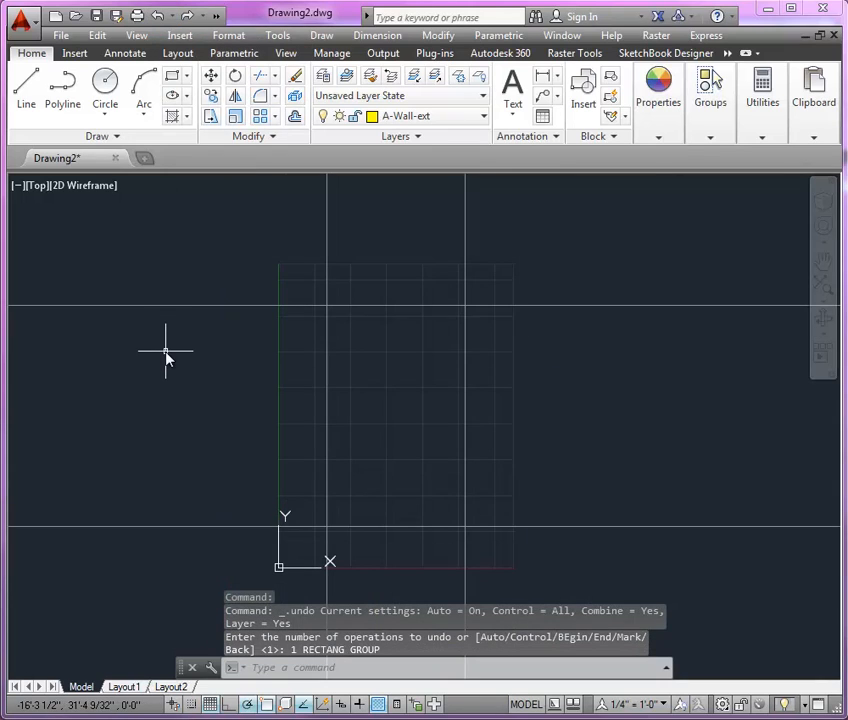
Trace a closed polyline through the four construction-line intersections, starting at the lower-left one, and undo it.
{"action": "left_click", "coordinate": [60, 104]}
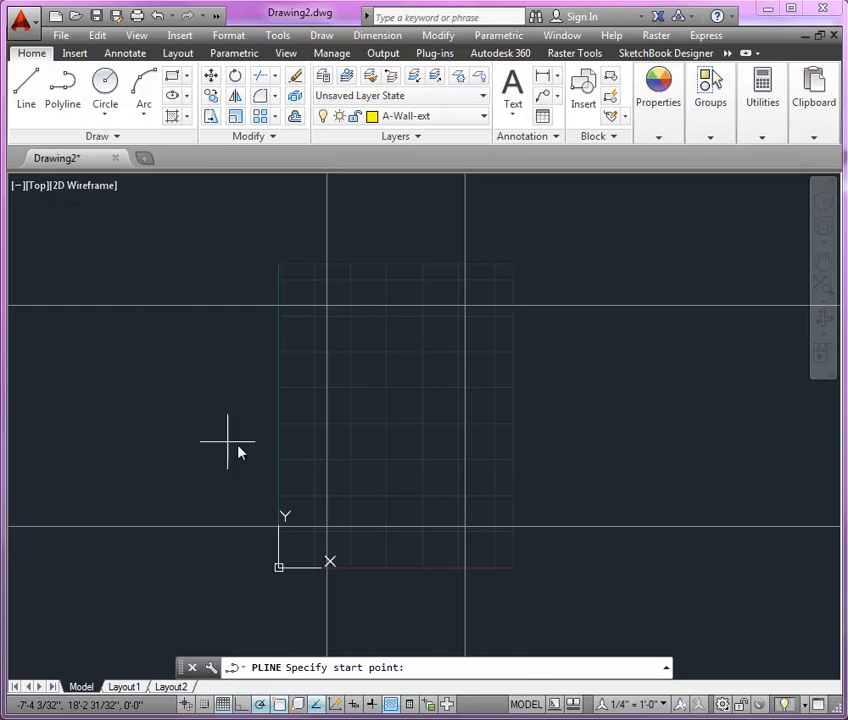
{"action": "left_click", "coordinate": [327, 528]}
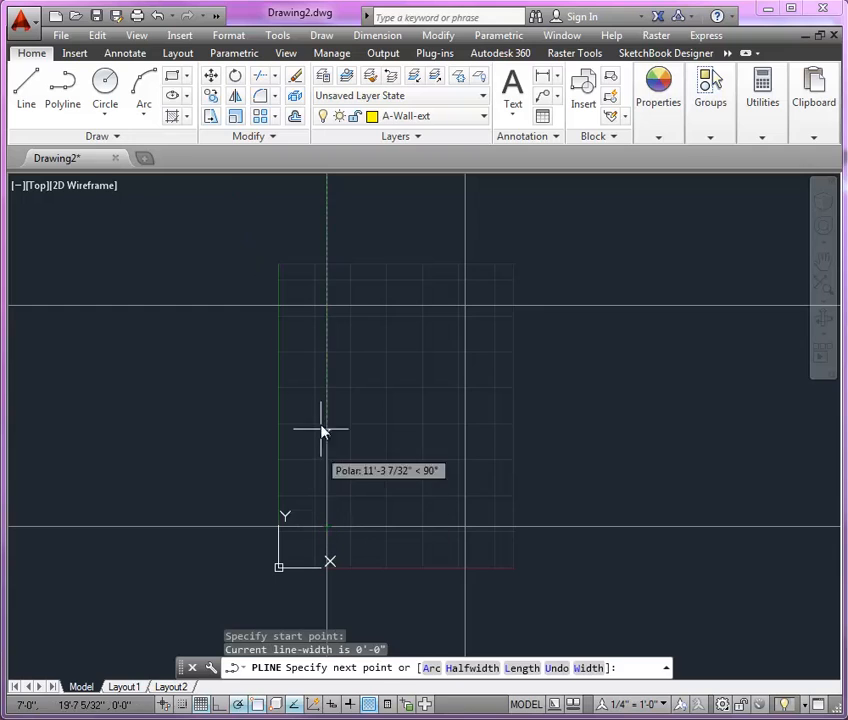
{"action": "left_click", "coordinate": [327, 307]}
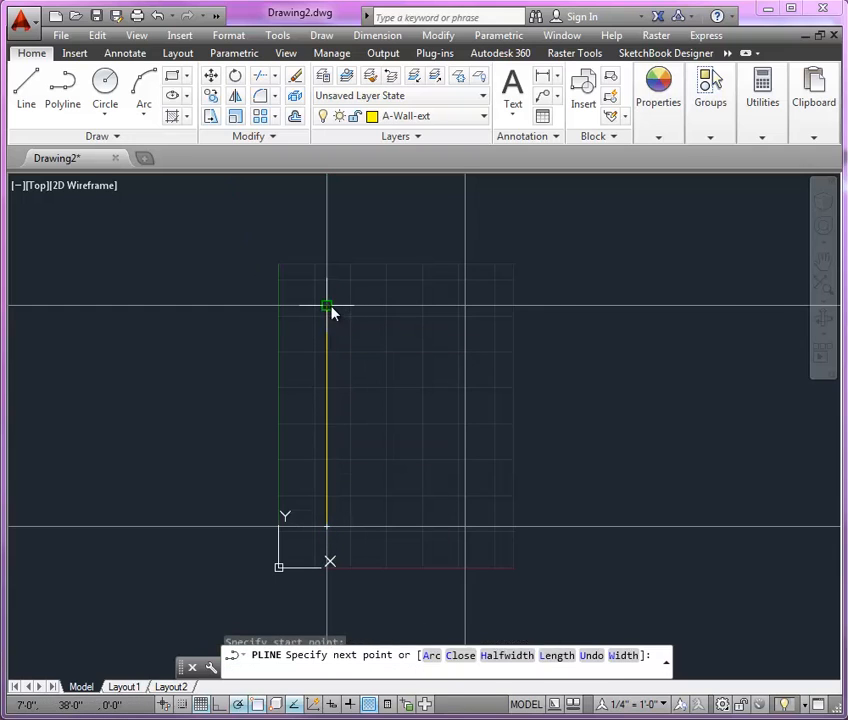
{"action": "left_click", "coordinate": [466, 307]}
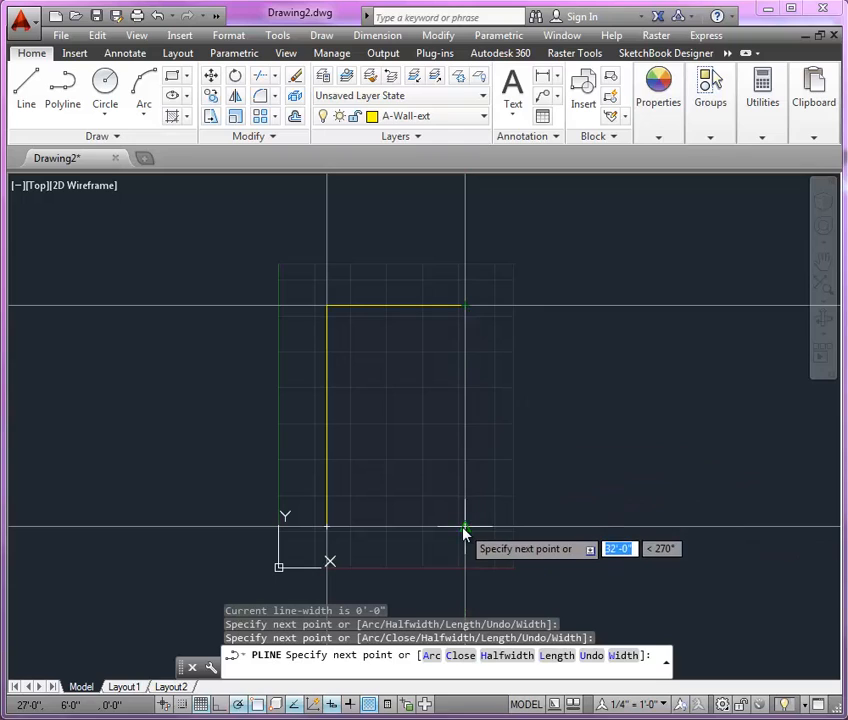
{"action": "left_click", "coordinate": [463, 527]}
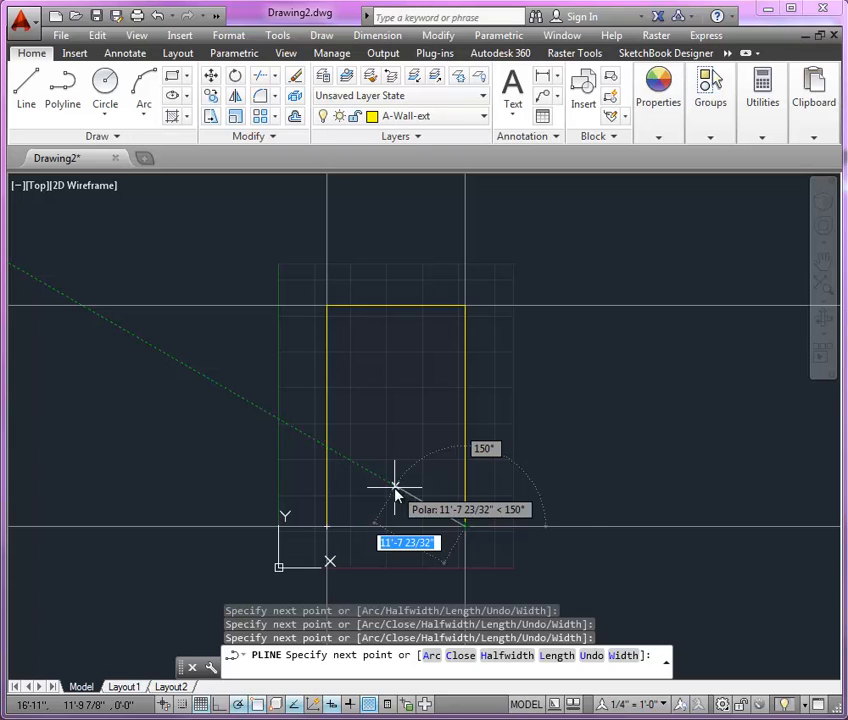
{"action": "type", "text": "c"}
{"action": "key", "text": "Return"}
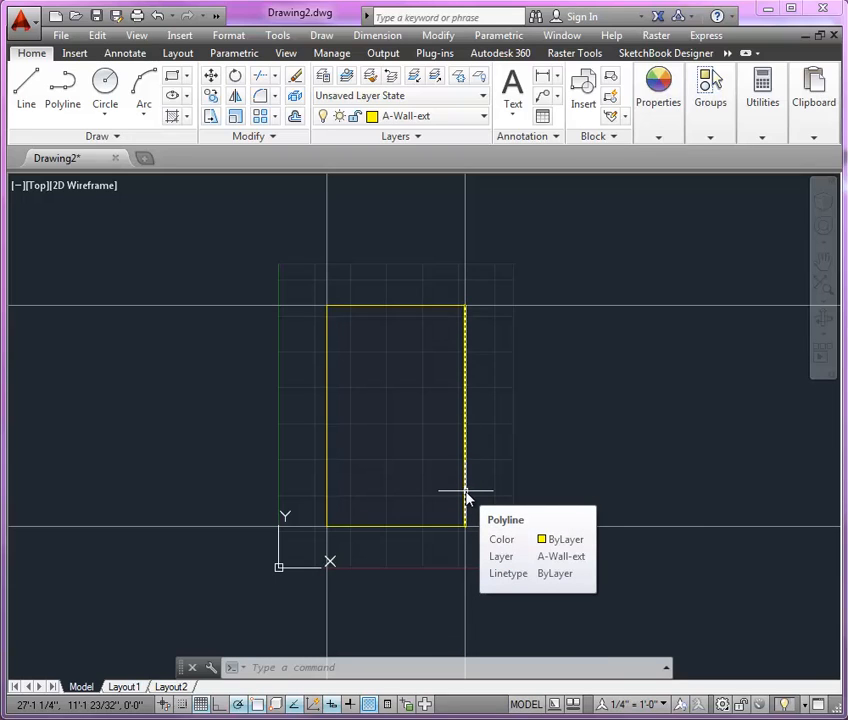
{"action": "key", "text": "ctrl+z"}
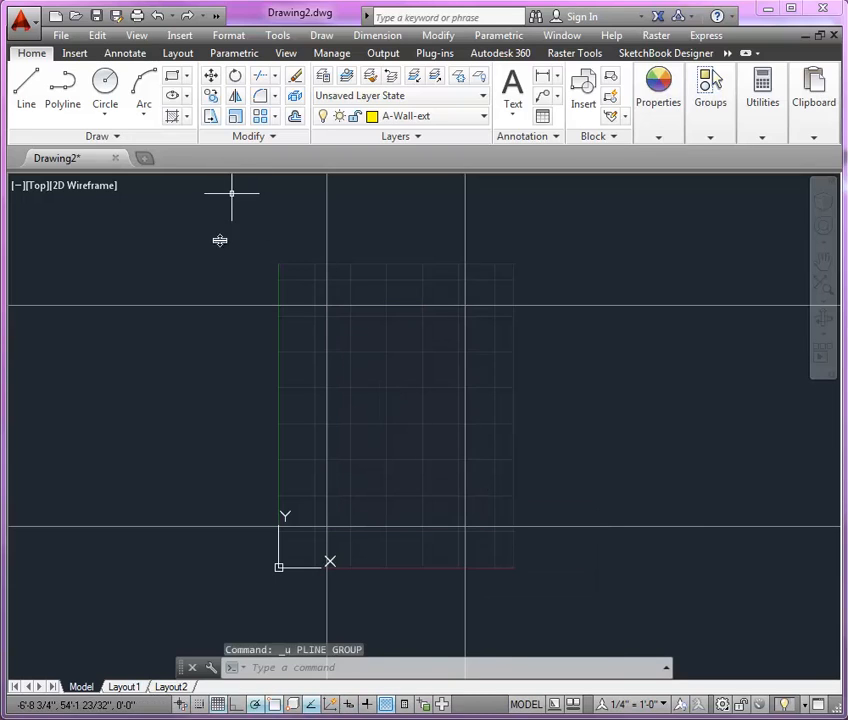
Fillet the construction lines into a closed rectangle at all four corners, using radius 0 and the Multiple option.
{"action": "left_click", "coordinate": [259, 101]}
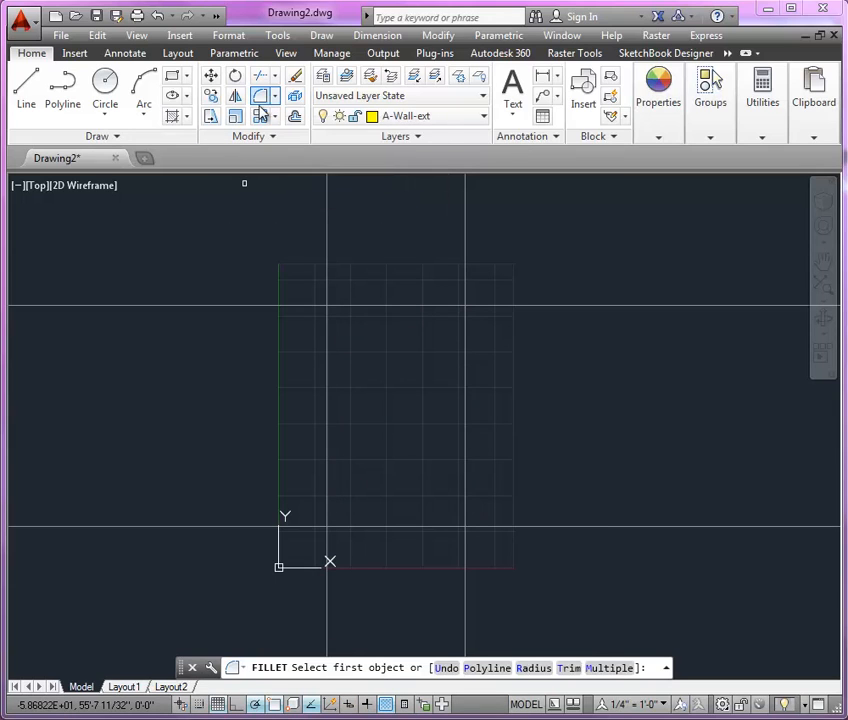
{"action": "left_click", "coordinate": [531, 668]}
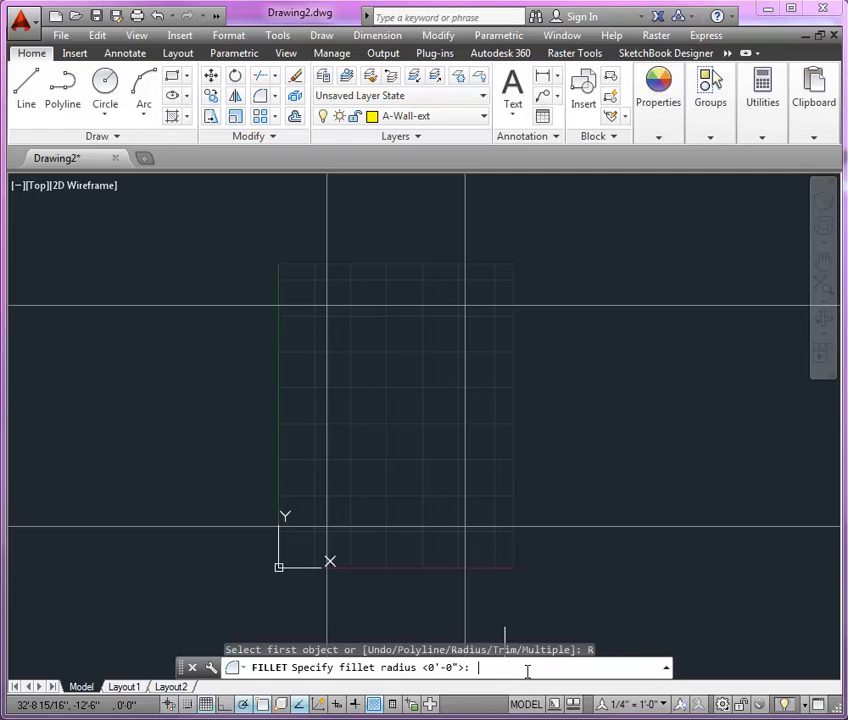
{"action": "key", "text": "Return"}
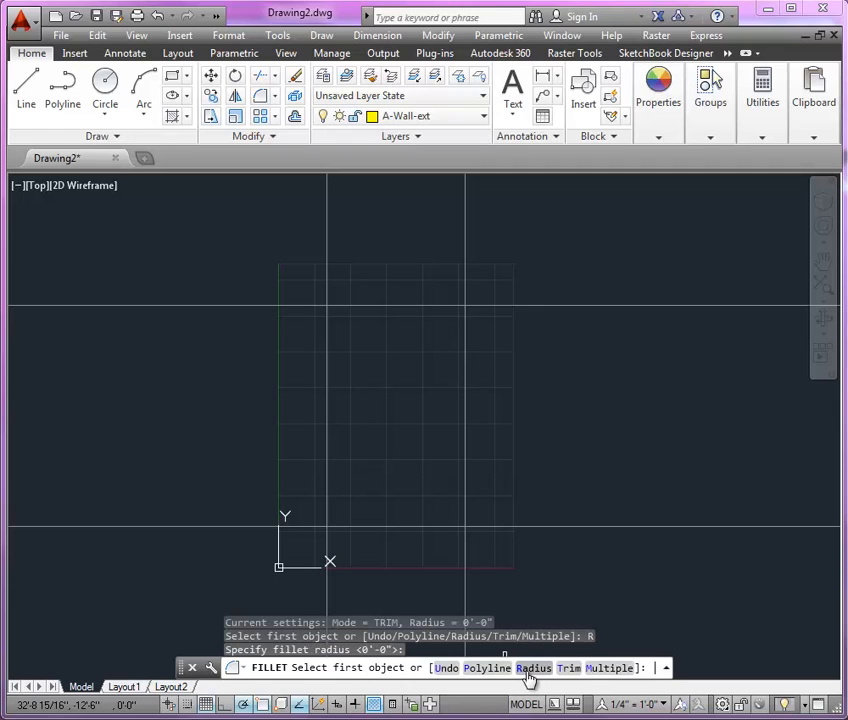
{"action": "left_click", "coordinate": [606, 672]}
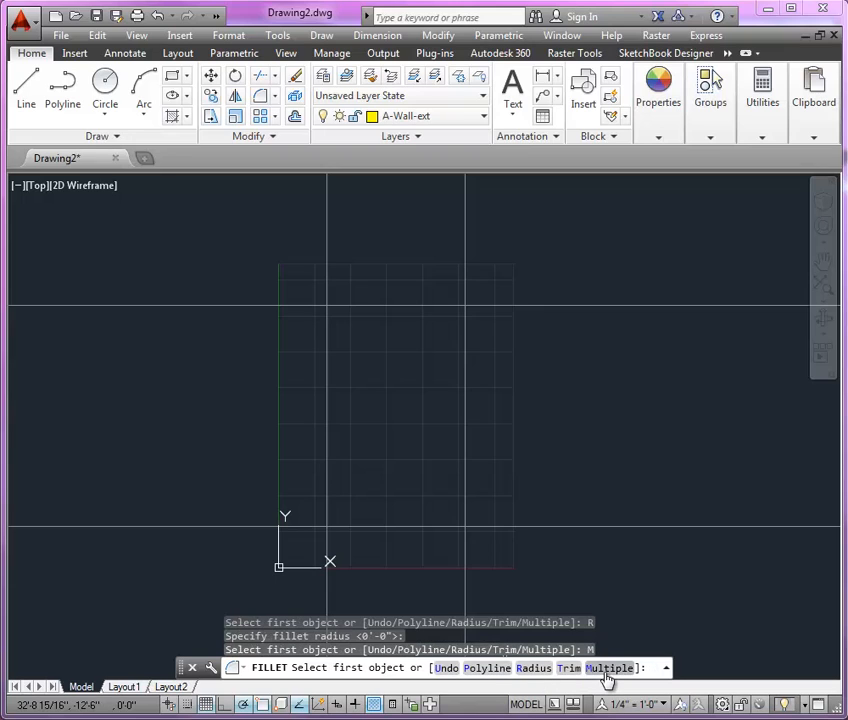
{"action": "left_click", "coordinate": [329, 329]}
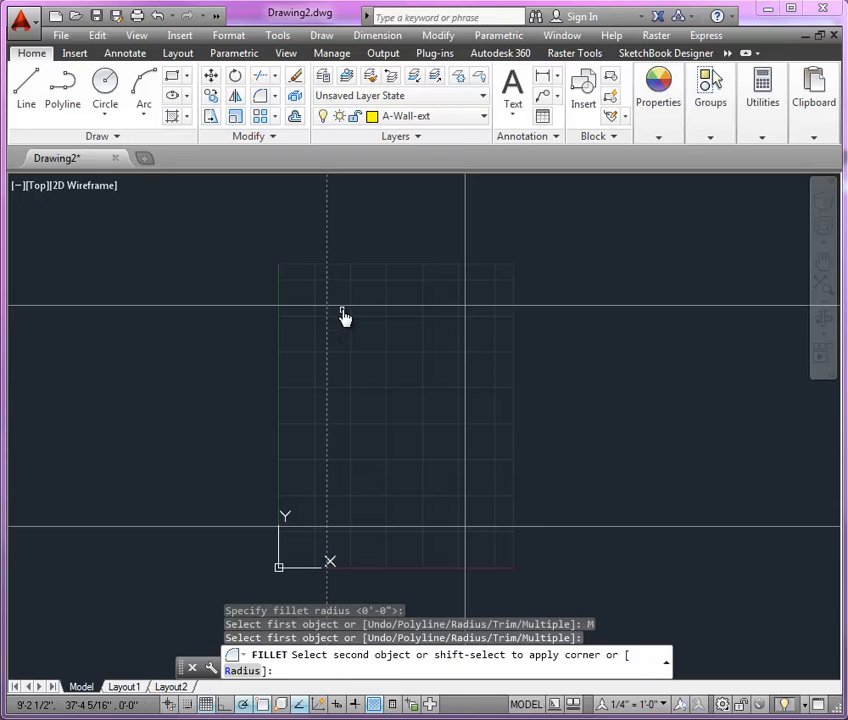
{"action": "left_click", "coordinate": [345, 307]}
{"action": "left_click", "coordinate": [456, 311]}
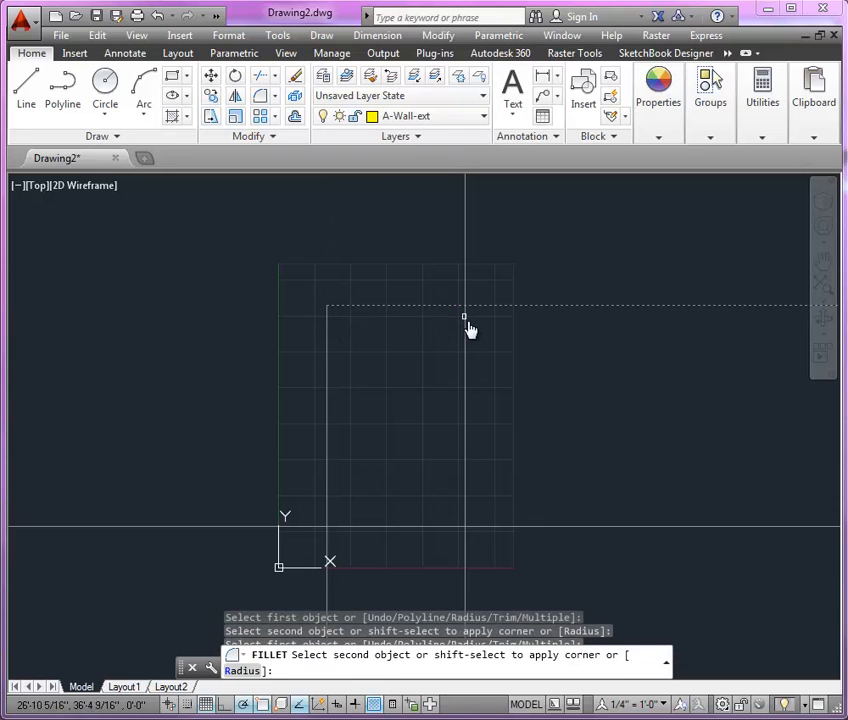
{"action": "left_click", "coordinate": [467, 326]}
{"action": "left_click", "coordinate": [460, 530]}
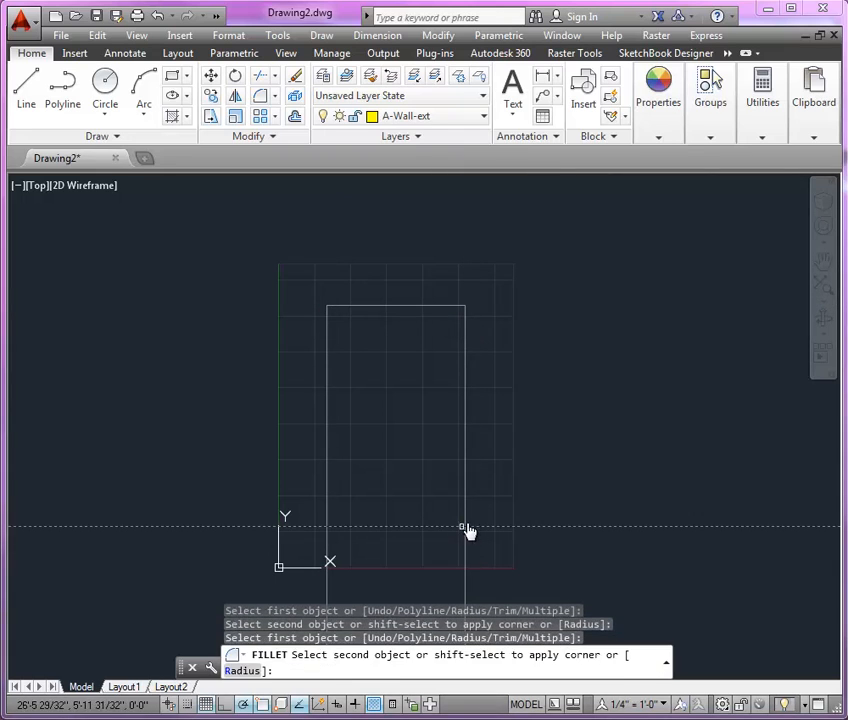
{"action": "left_click", "coordinate": [467, 519]}
{"action": "left_click", "coordinate": [350, 527]}
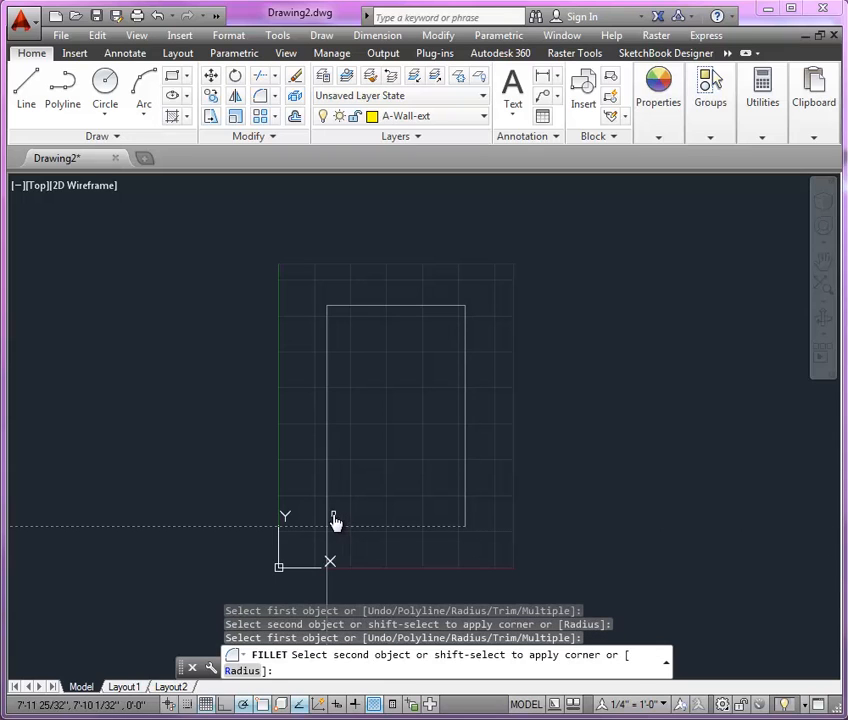
{"action": "left_click", "coordinate": [329, 520]}
{"action": "key", "text": "Return"}
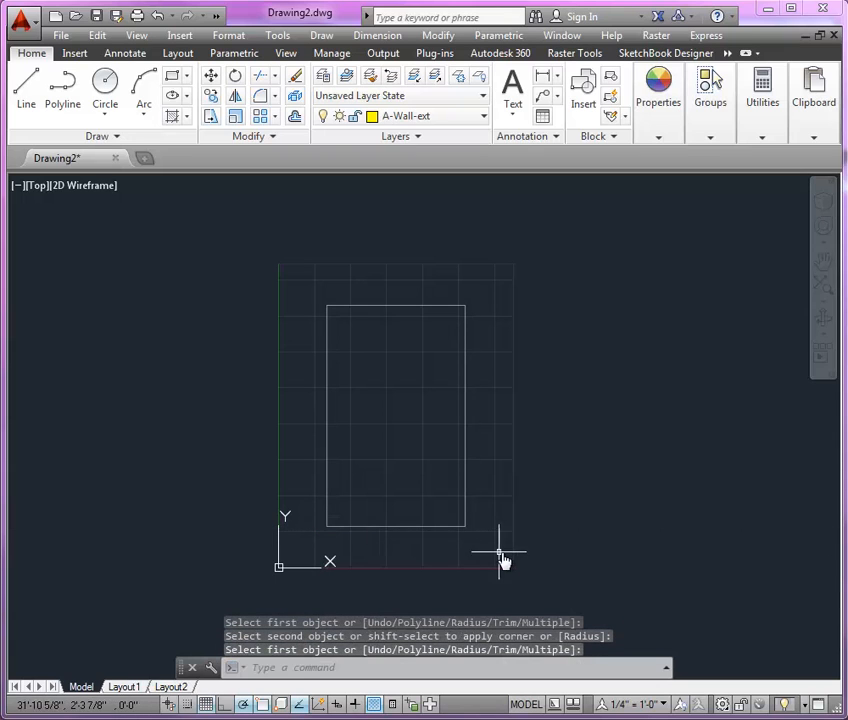
Move the four filleted lines to the A-Wall-ext layer and clear the selection.
{"action": "left_click", "coordinate": [500, 555]}
{"action": "left_click", "coordinate": [280, 287]}
{"action": "left_click", "coordinate": [447, 118]}
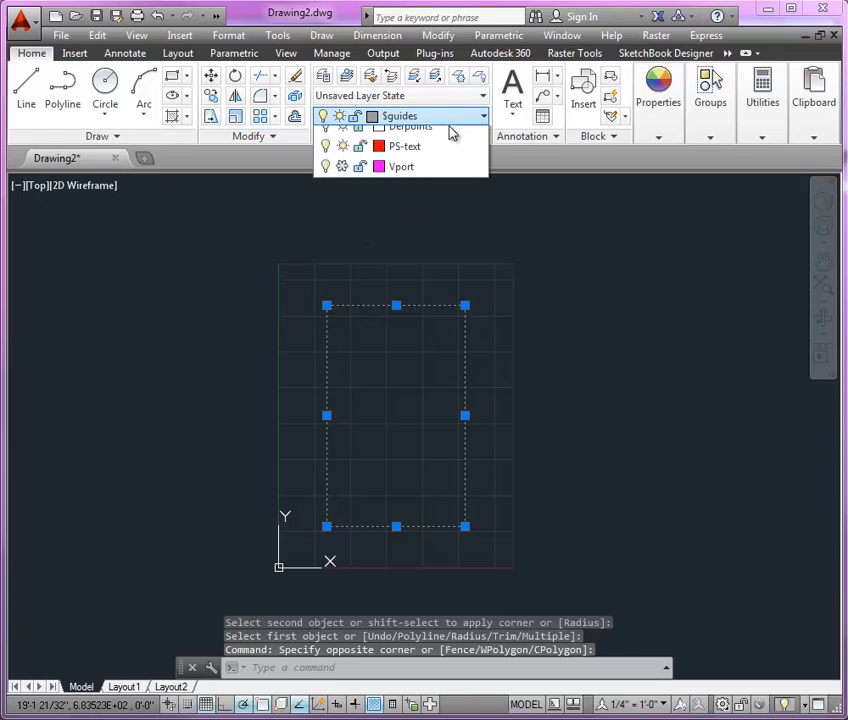
{"action": "left_click", "coordinate": [407, 463]}
{"action": "key", "text": "Escape"}
{"action": "left_click", "coordinate": [465, 471]}
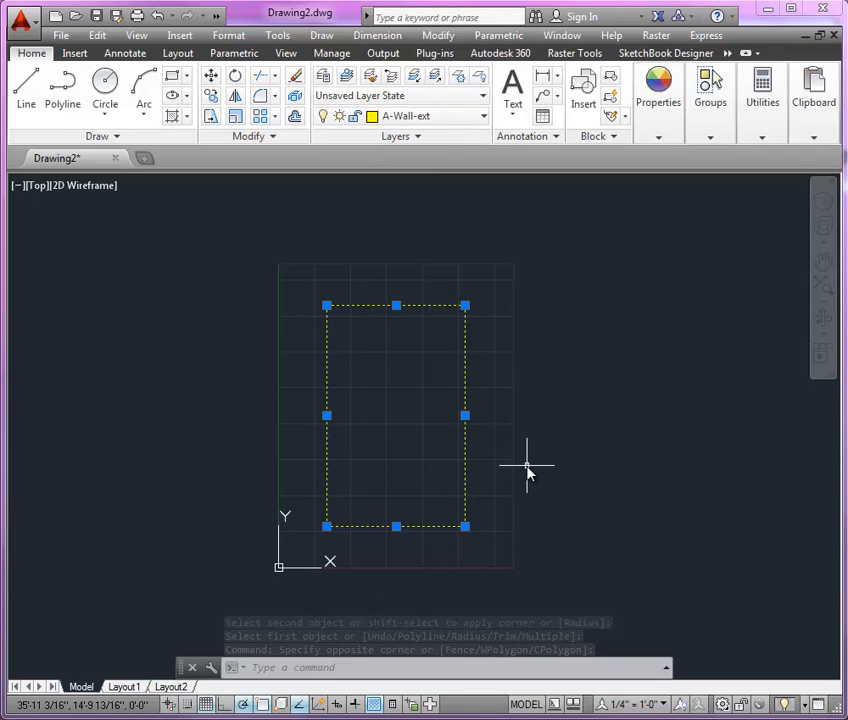
{"action": "key", "text": "Escape"}
Offset the upper and left wall lines 6" outward.
{"action": "scroll", "coordinate": [345, 311], "scroll_direction": "up", "scroll_amount": 5}
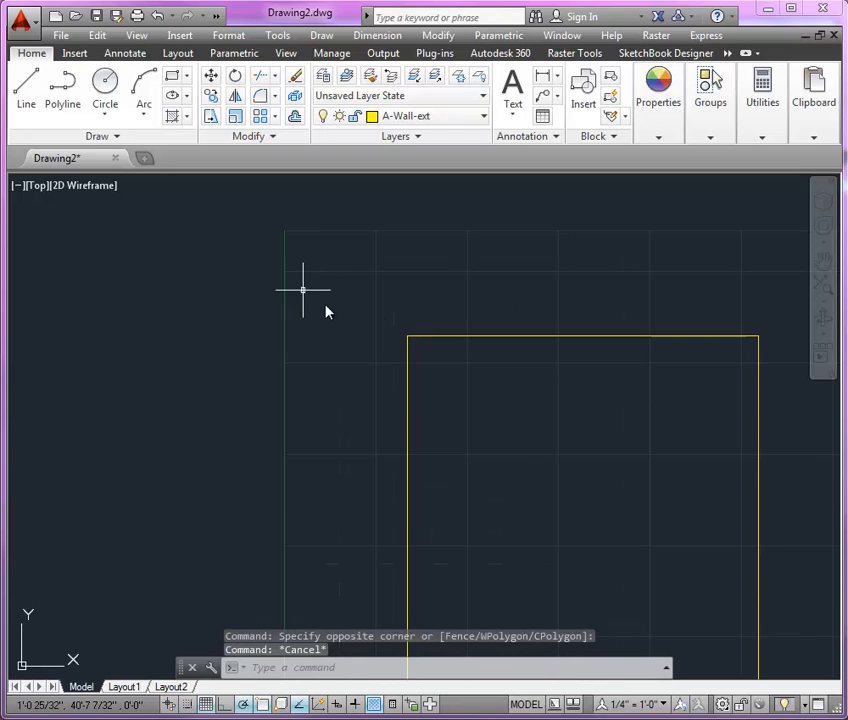
{"action": "type", "text": "o"}
{"action": "key", "text": "Return"}
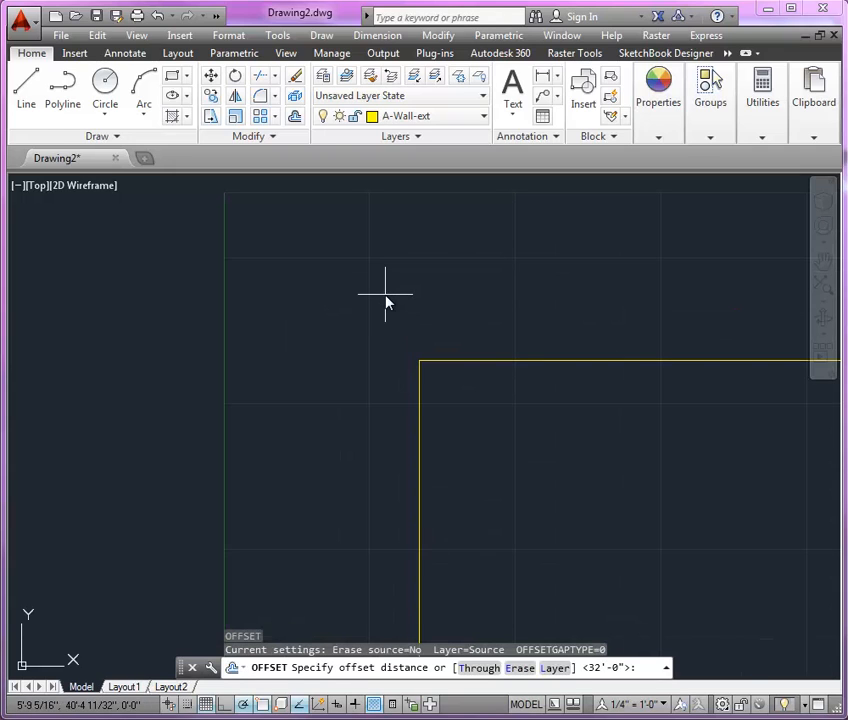
{"action": "type", "text": "6"}
{"action": "key", "text": "Return"}
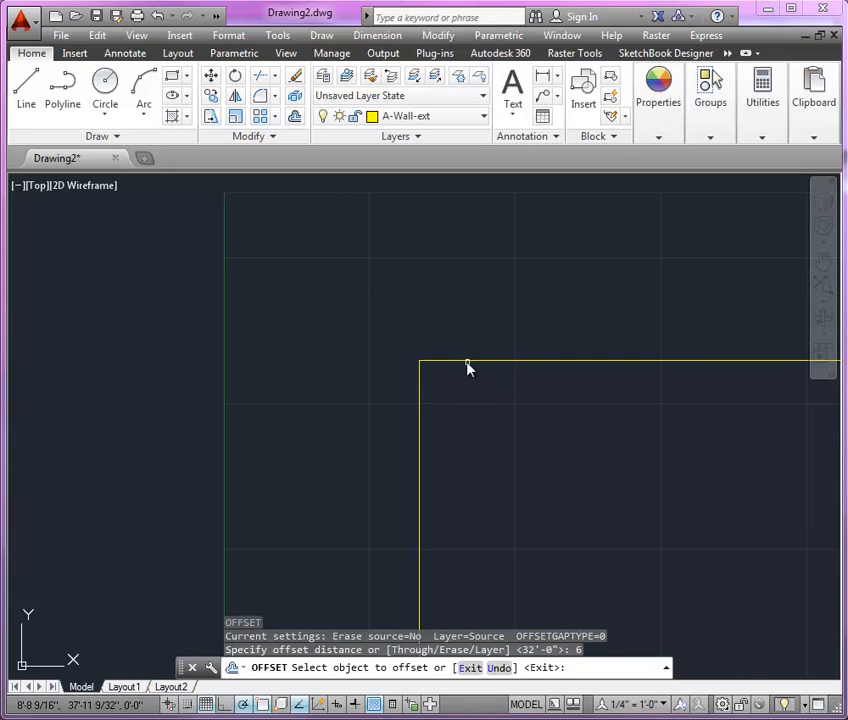
{"action": "left_click", "coordinate": [466, 361]}
{"action": "left_click", "coordinate": [465, 338]}
{"action": "left_click", "coordinate": [418, 397]}
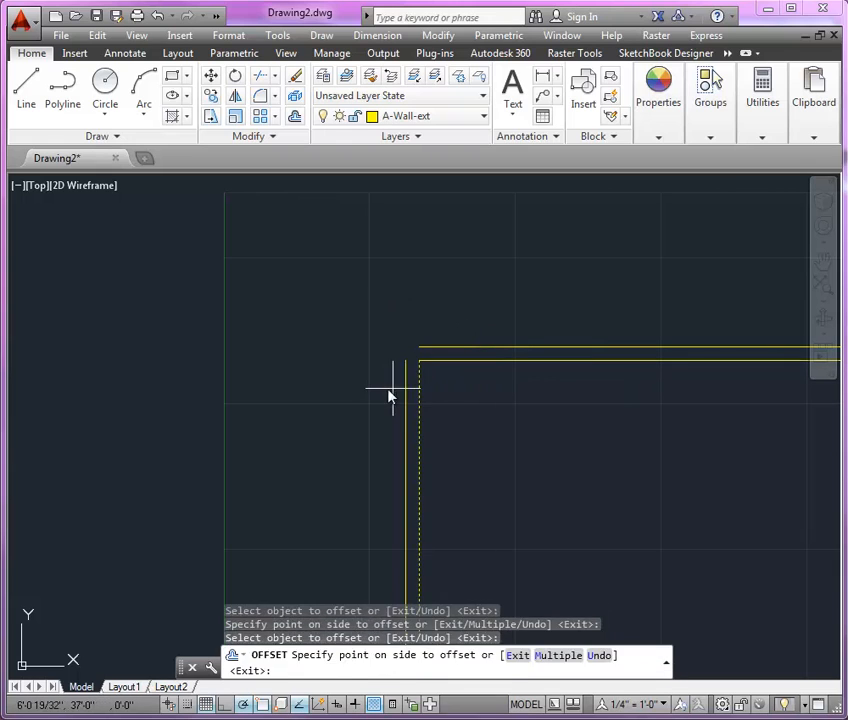
{"action": "left_click", "coordinate": [377, 393]}
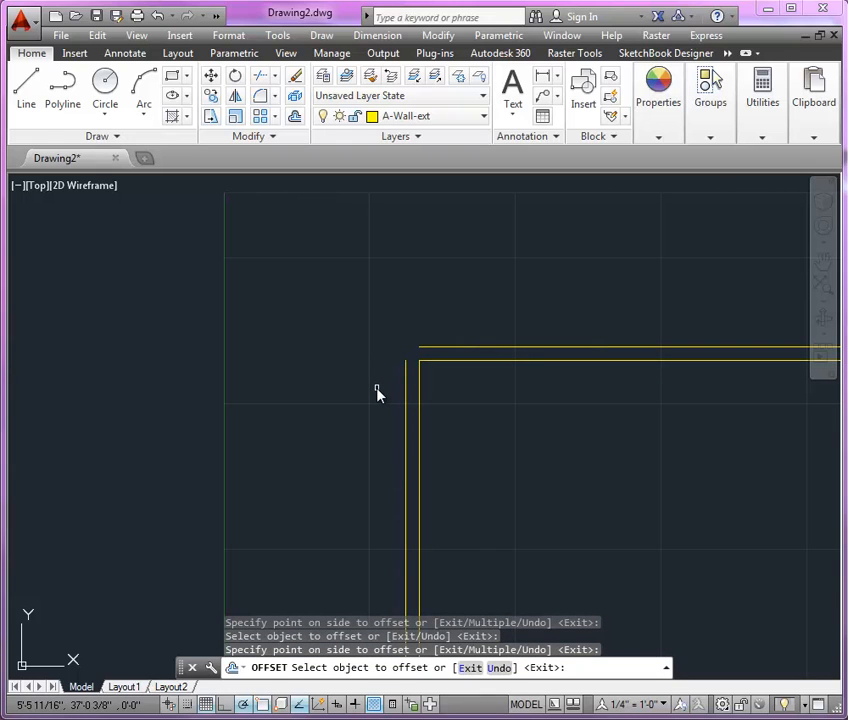
{"action": "key", "text": "Return"}
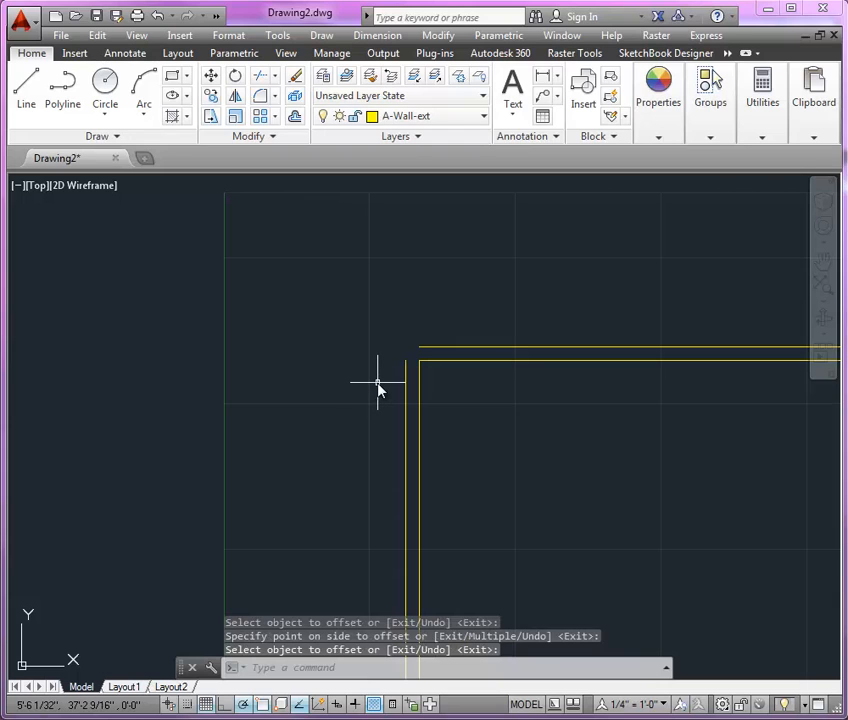
Fillet the two outer offset lines into a sharp upper-left corner with radius 0.
{"action": "type", "text": "F"}
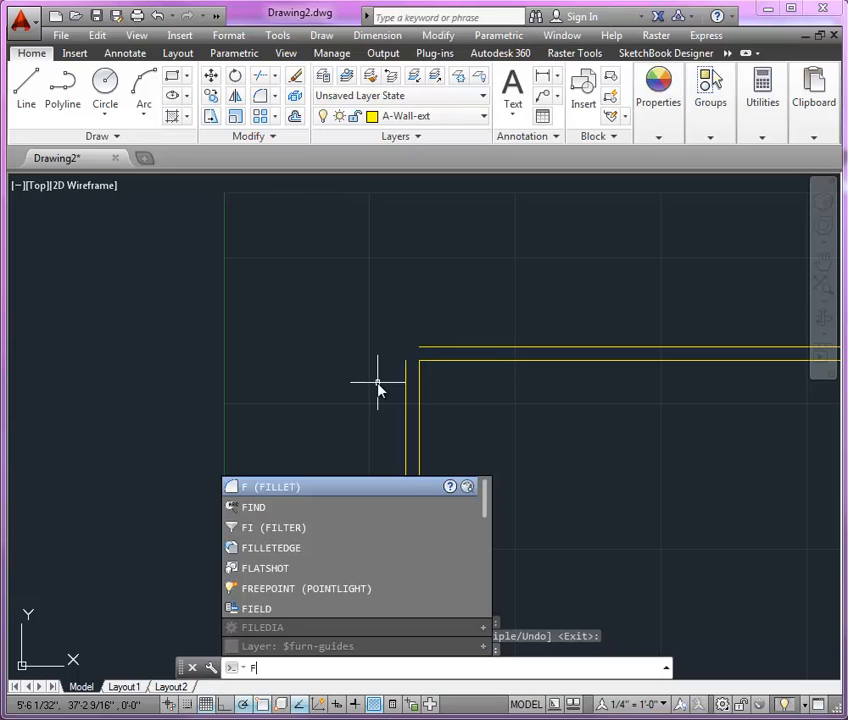
{"action": "key", "text": "Return"}
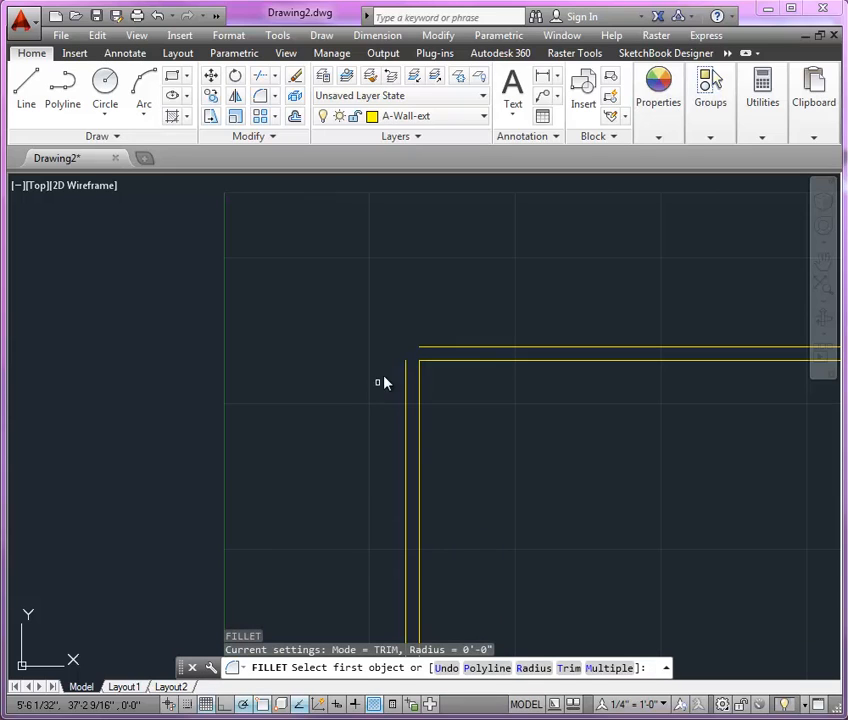
{"action": "left_click", "coordinate": [407, 373]}
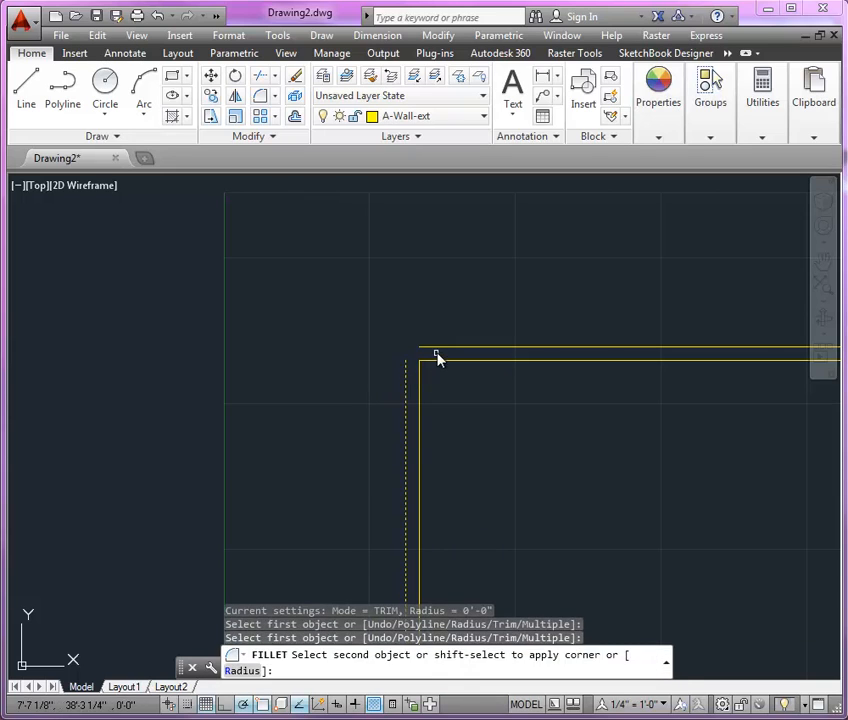
{"action": "left_click", "coordinate": [441, 349]}
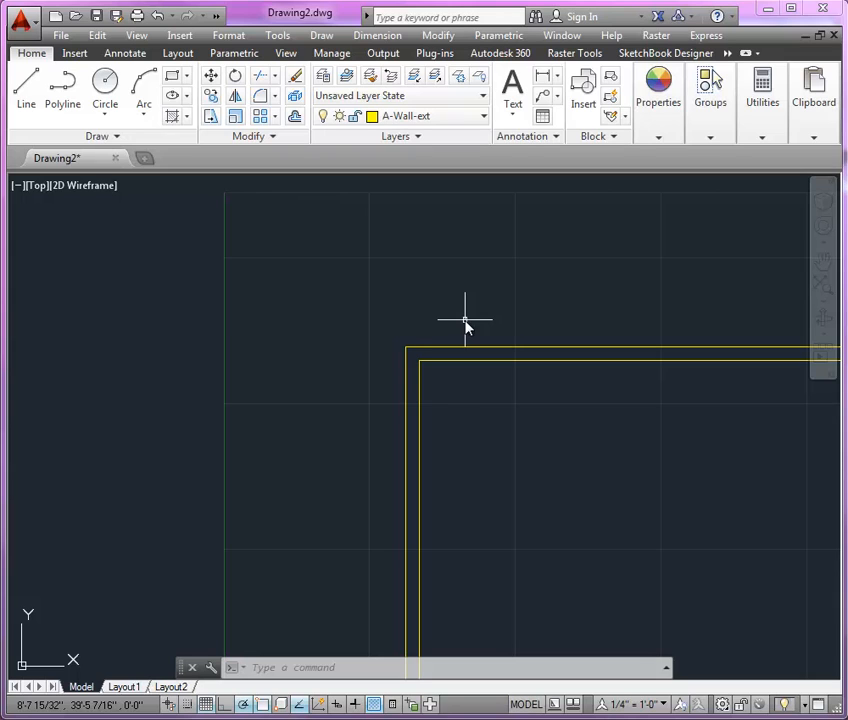
Undo the corner fillet, offsets, layer change and line fillets, back to the full-length construction lines.
{"action": "key", "text": "ctrl+z"}
{"action": "key", "text": "ctrl+z"}
{"action": "key", "text": "ctrl+z"}
{"action": "key", "text": "ctrl+z"}
{"action": "key", "text": "ctrl+z"}
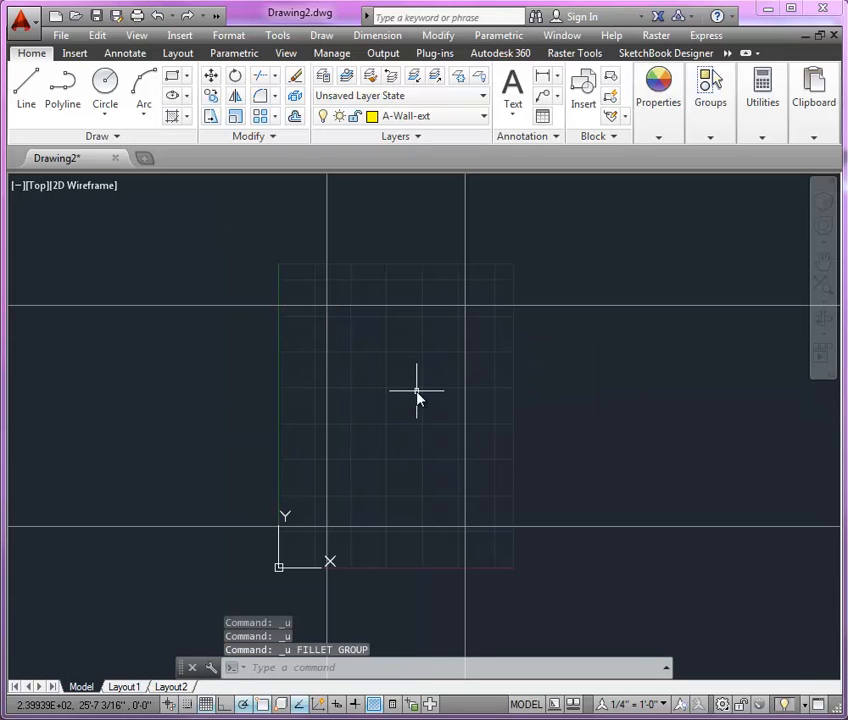
Draw the wall rectangle from the lower-left to the upper-right construction-line intersection on the A-Wall-ext layer.
{"action": "left_click", "coordinate": [172, 75]}
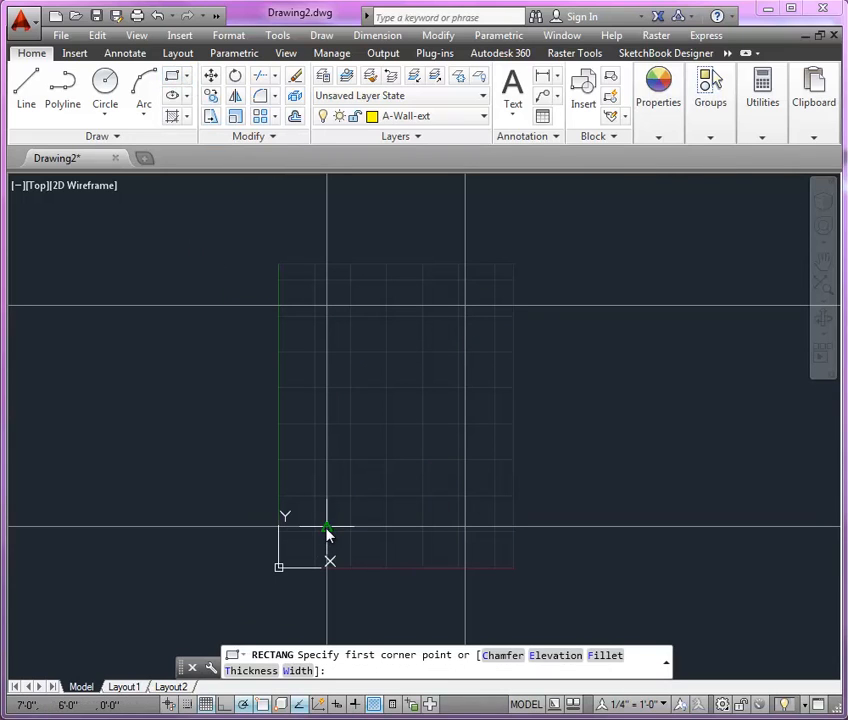
{"action": "left_click", "coordinate": [327, 528]}
{"action": "left_click", "coordinate": [465, 305]}
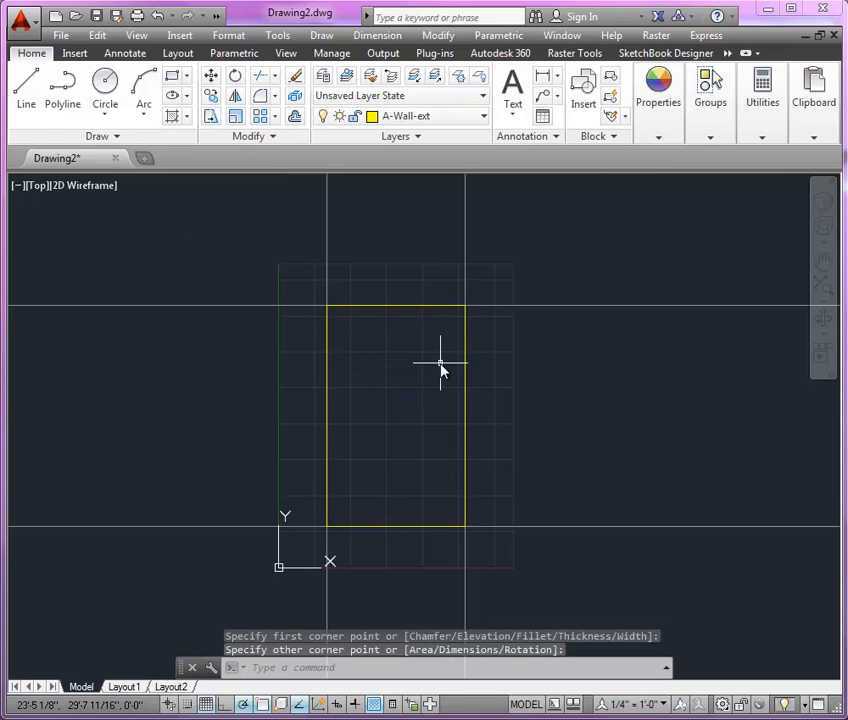
Offset the wall rectangle 6" to the outside to form the exterior wall thickness.
{"action": "type", "text": "o"}
{"action": "key", "text": "Return"}
{"action": "type", "text": "6"}
{"action": "key", "text": "Return"}
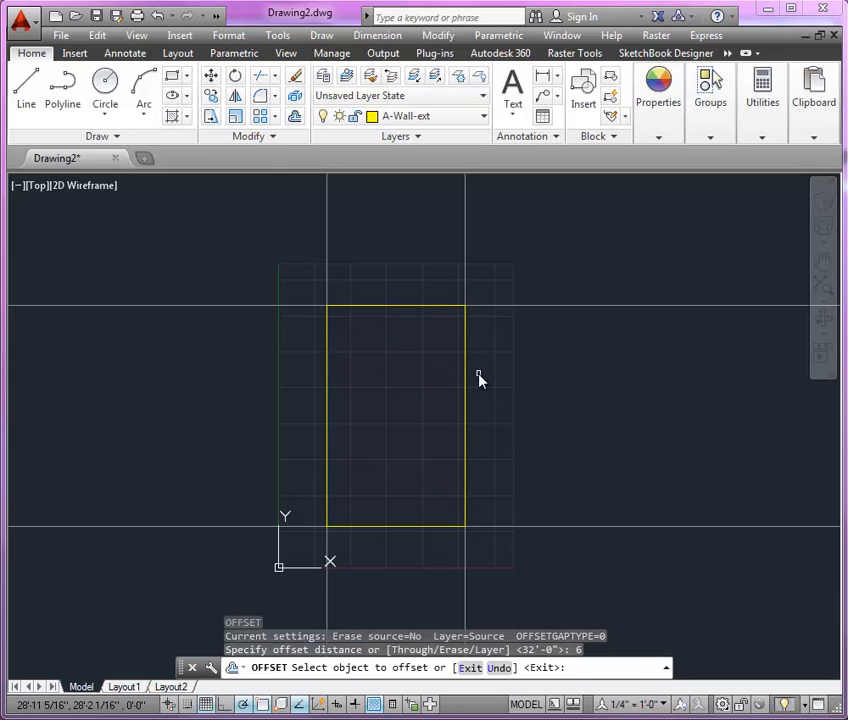
{"action": "left_click", "coordinate": [466, 379]}
{"action": "left_click", "coordinate": [505, 390]}
{"action": "key", "text": "Return"}
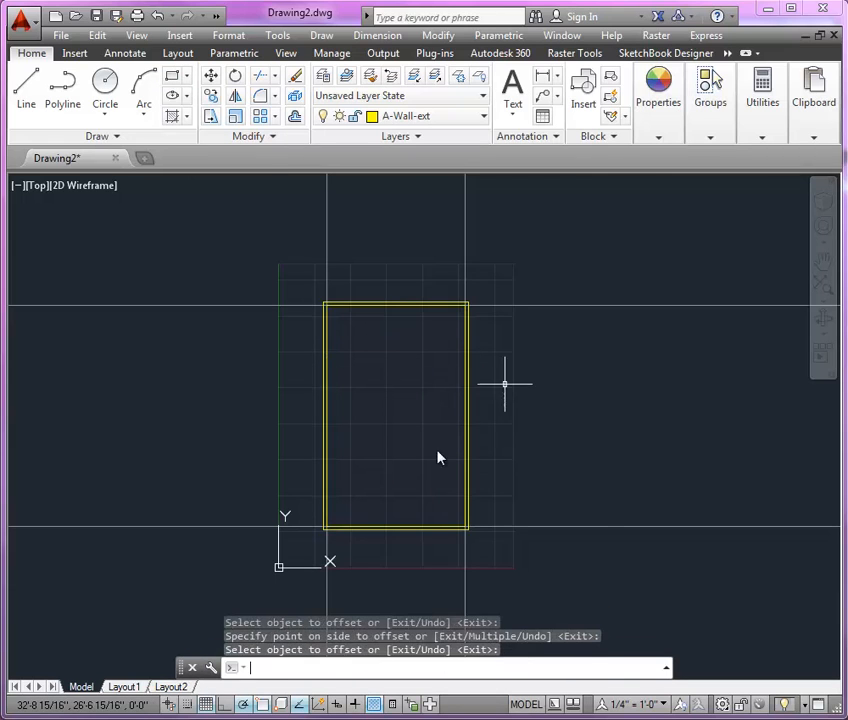
{"action": "scroll", "coordinate": [416, 437], "scroll_direction": "up", "scroll_amount": 2}
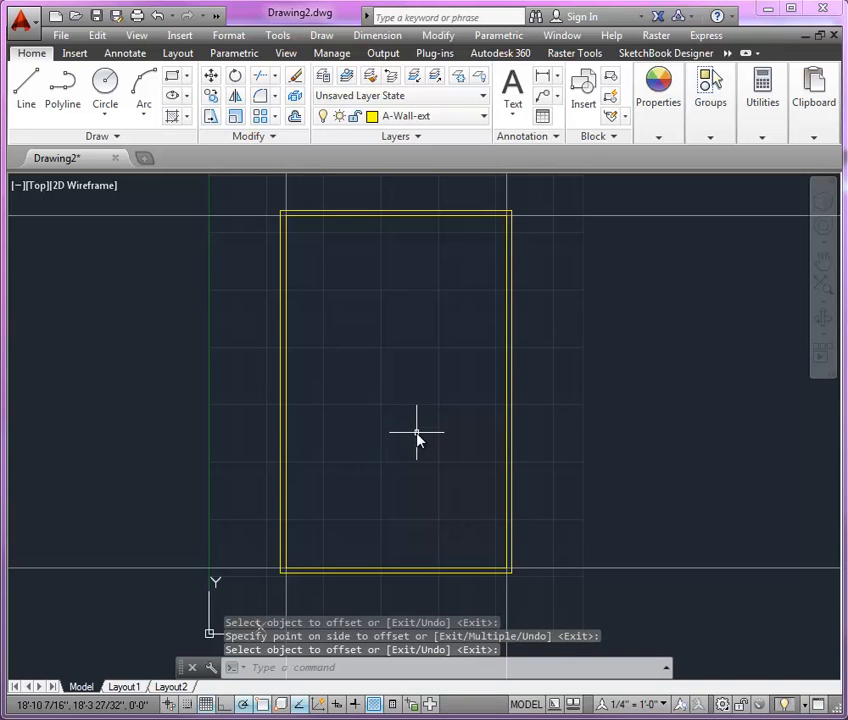
Switch to the browser and examine the lower part of the floor plan in CLASSROOM-FINISHED.pdf.
{"action": "key", "text": "alt+Tab"}
{"action": "scroll", "coordinate": [380, 387], "scroll_direction": "down", "scroll_amount": 3}
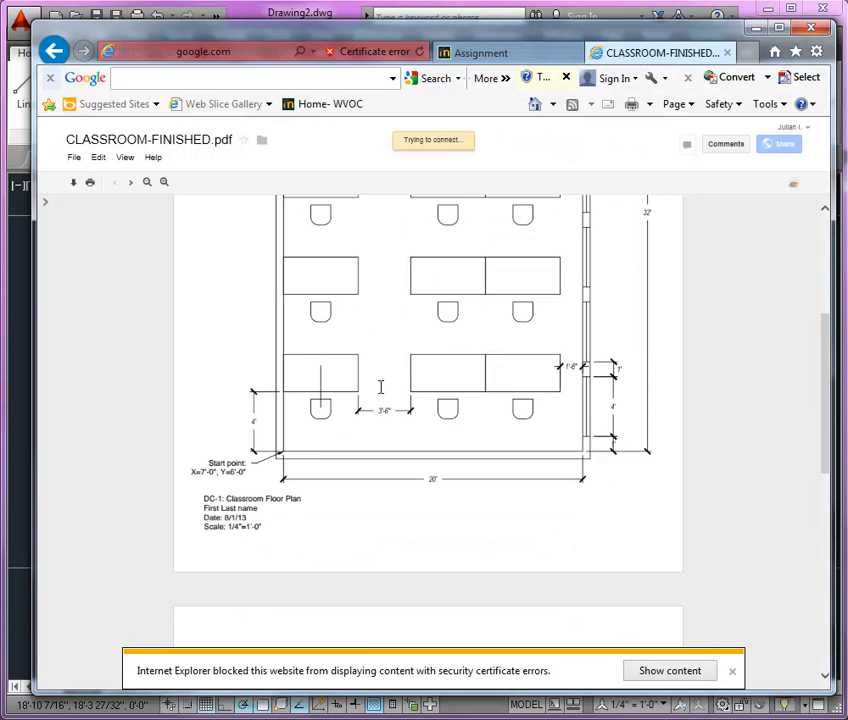
Examine the door opening, wall thickness and window dimensions in the CLASSROOM-FINISHED.pdf floor plan, enlarging its upper part.
{"action": "scroll", "coordinate": [380, 387], "scroll_direction": "up", "scroll_amount": 4}
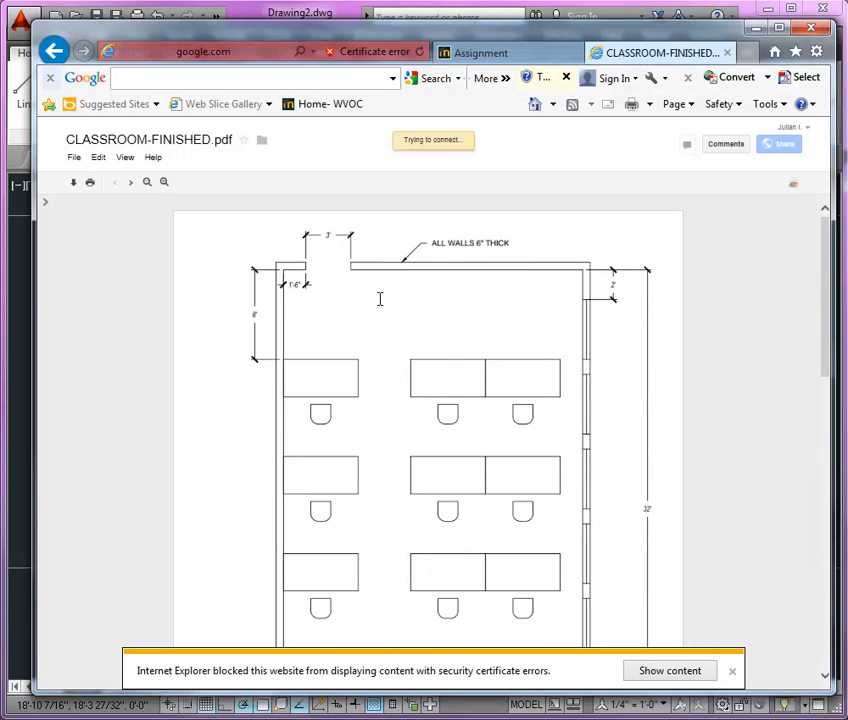
{"action": "scroll", "coordinate": [537, 356], "scroll_direction": "down", "scroll_amount": 3}
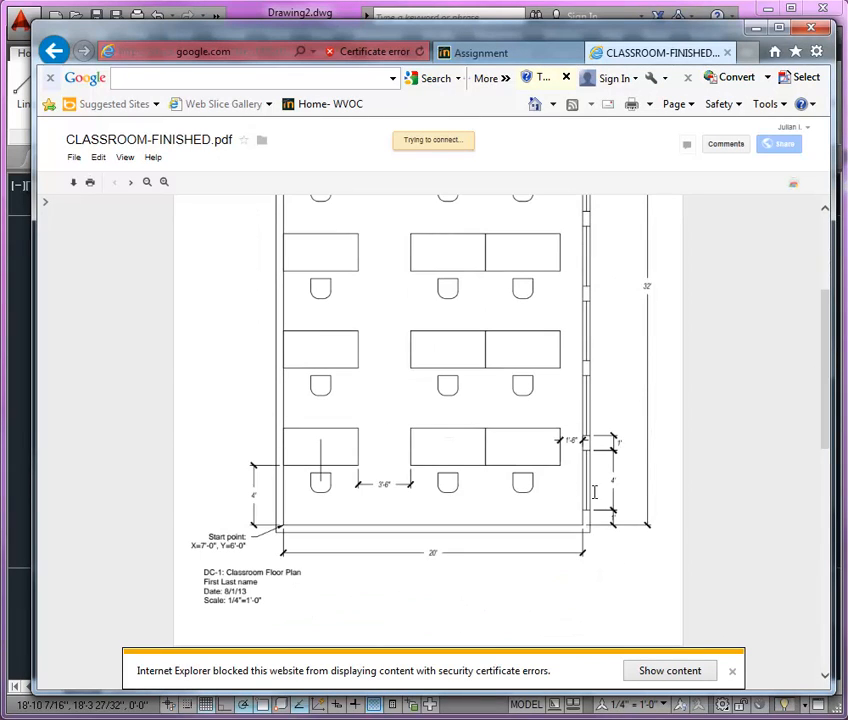
{"action": "scroll", "coordinate": [610, 388], "scroll_direction": "up", "scroll_amount": 3}
{"action": "scroll", "coordinate": [610, 388], "scroll_direction": "down", "scroll_amount": 2}
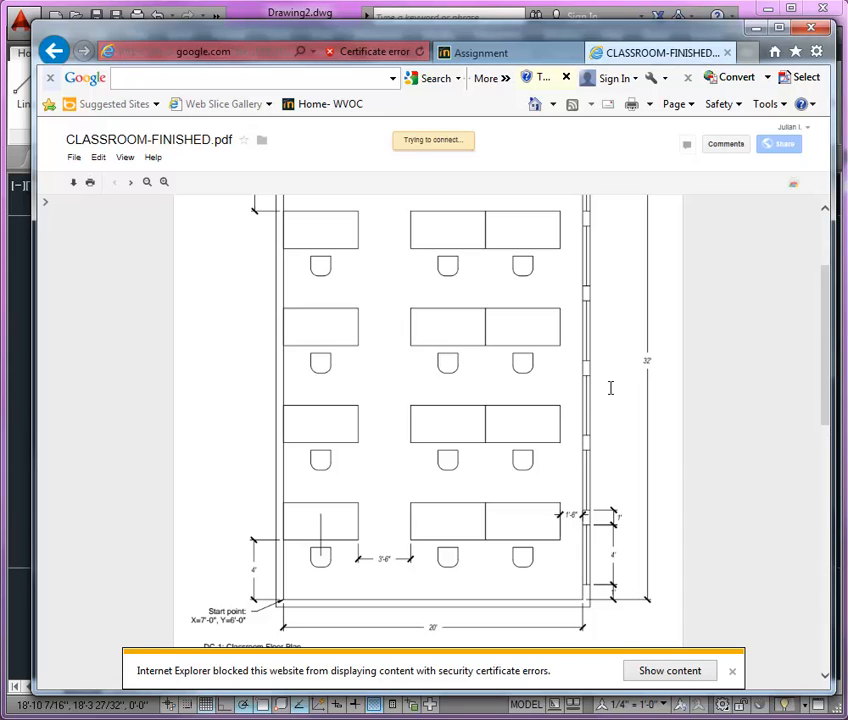
{"action": "scroll", "coordinate": [450, 322], "scroll_direction": "up", "scroll_amount": 3}
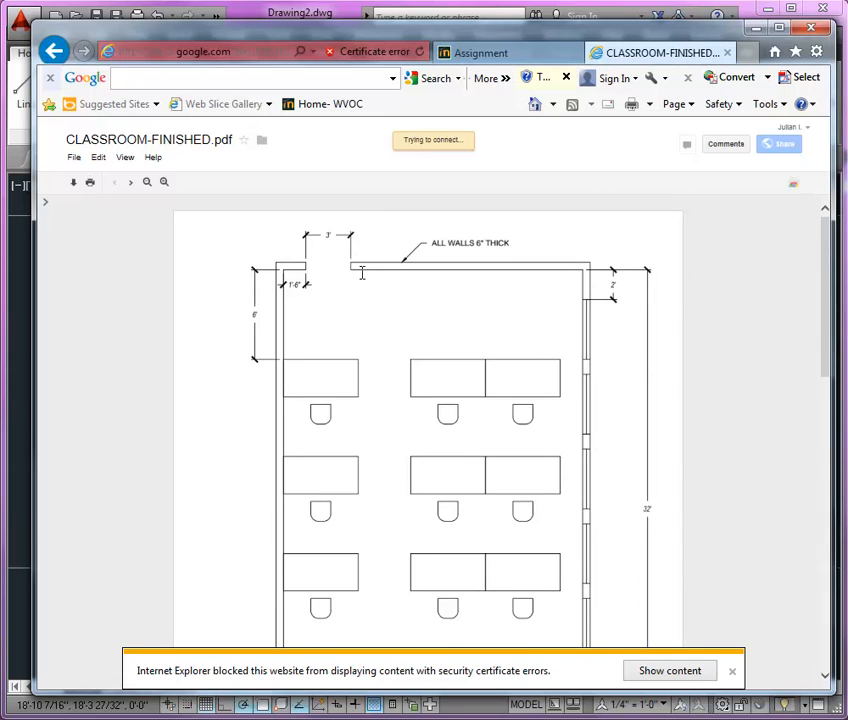
{"action": "left_click", "coordinate": [164, 183]}
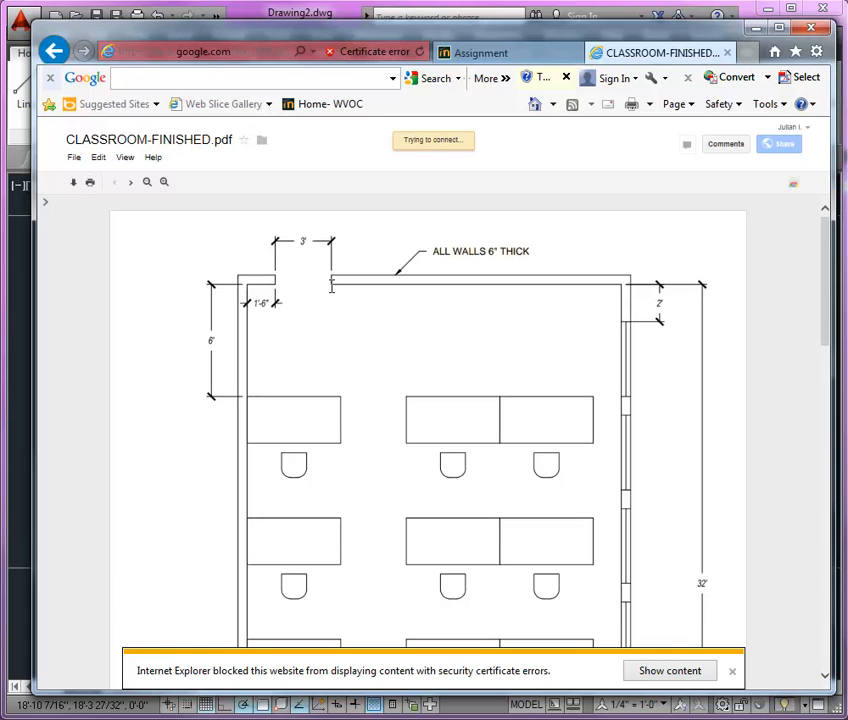
Switch back to AutoCAD and offset the left vertical construction line 1'6" to the right to locate the door opening's near side.
{"action": "key", "text": "alt+Tab"}
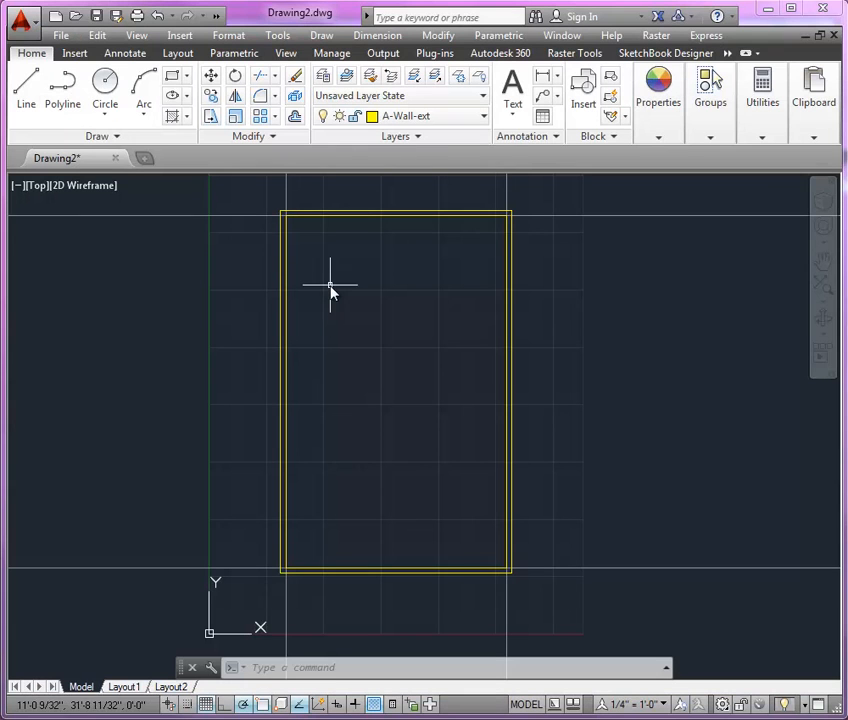
{"action": "scroll", "coordinate": [309, 188], "scroll_direction": "up", "scroll_amount": 5}
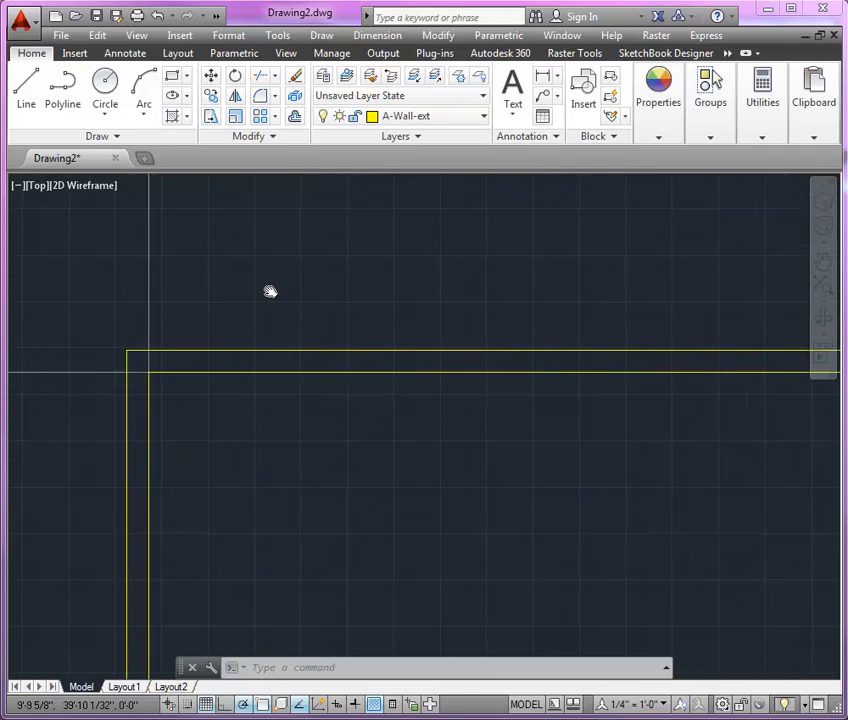
{"action": "scroll", "coordinate": [278, 291], "scroll_direction": "down", "scroll_amount": 2}
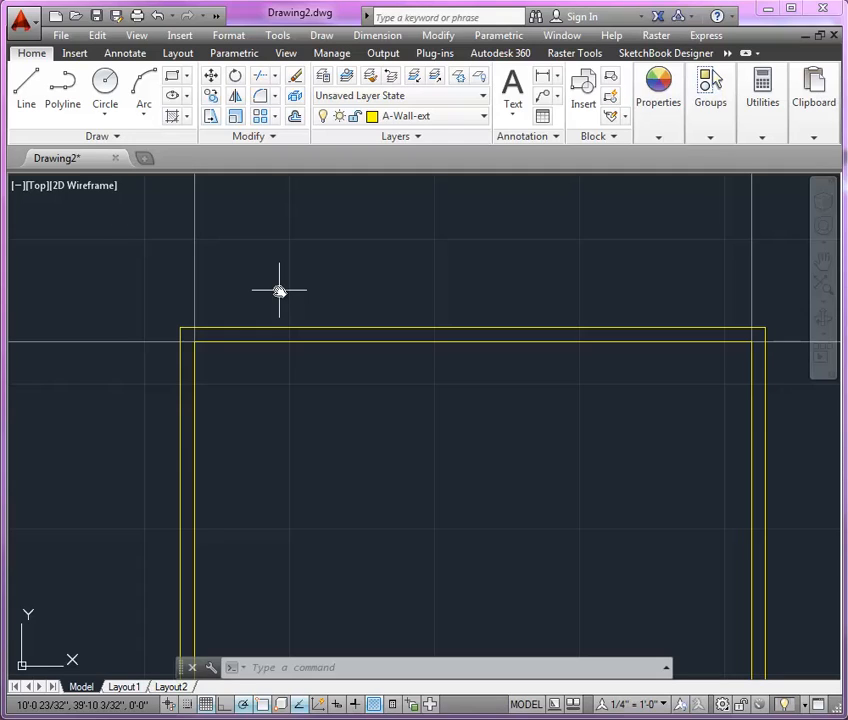
{"action": "type", "text": "o"}
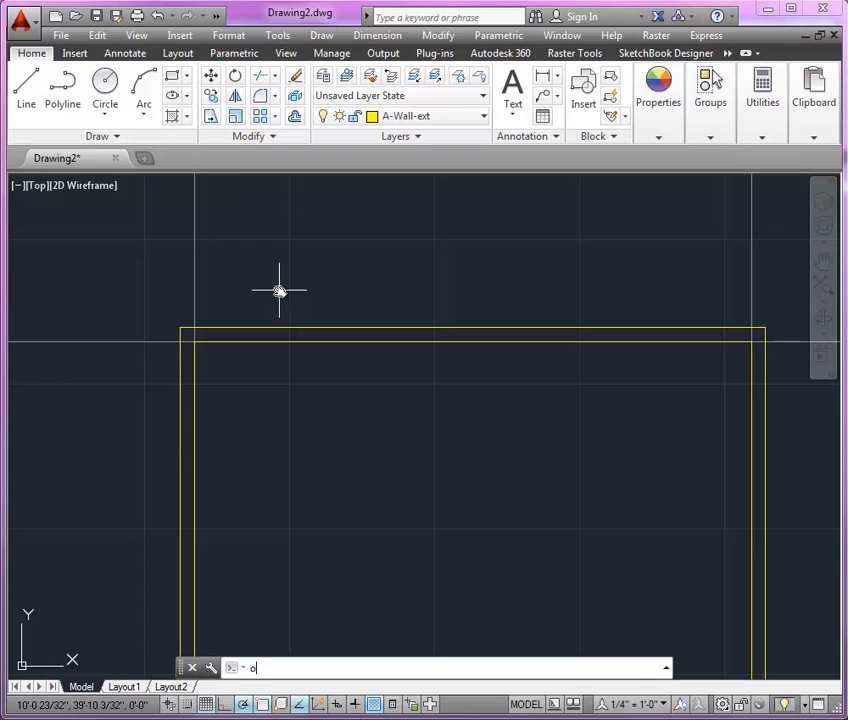
{"action": "key", "text": "Return"}
{"action": "type", "text": "1'"}
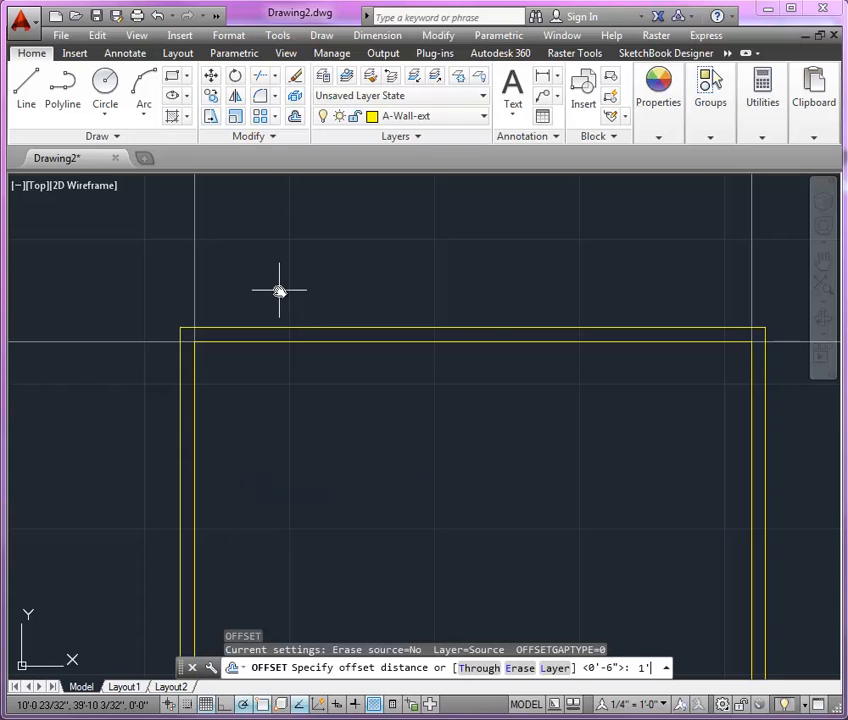
{"action": "type", "text": "6"}
{"action": "key", "text": "Return"}
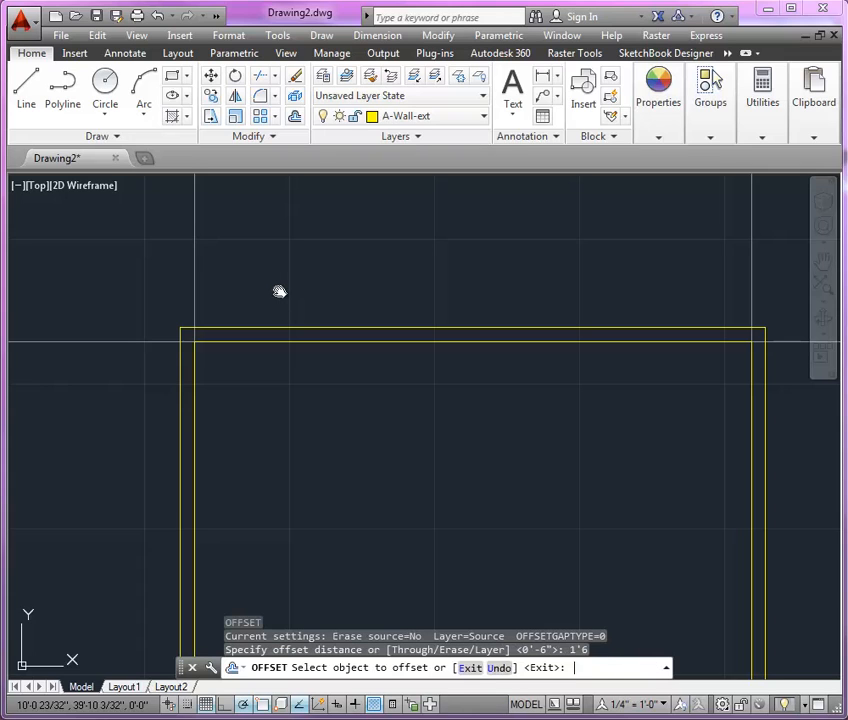
{"action": "left_click", "coordinate": [195, 291]}
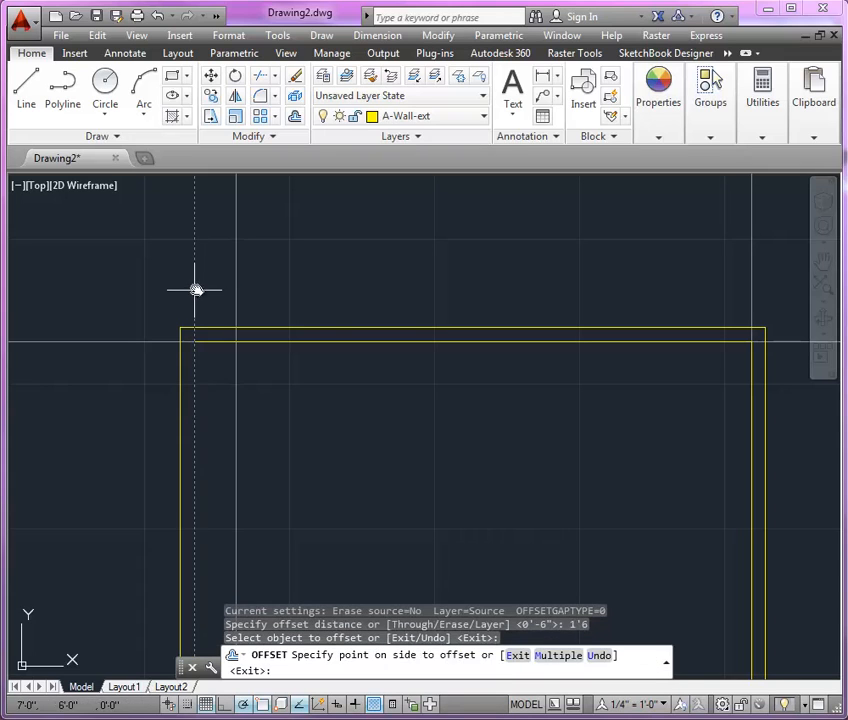
{"action": "left_click", "coordinate": [337, 279]}
{"action": "key", "text": "Return"}
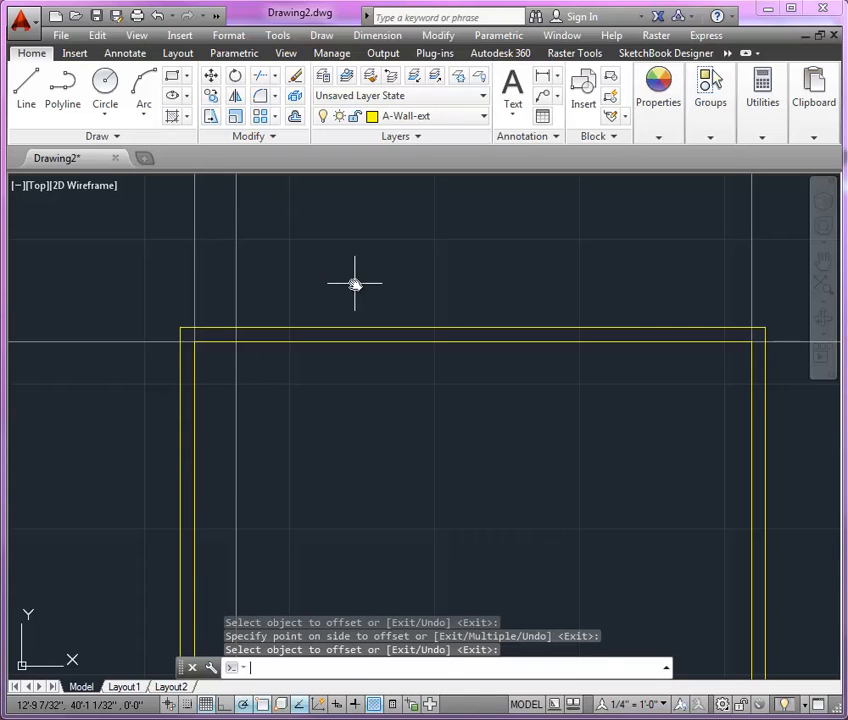
Offset the new vertical construction line 36" to the right to mark the far side of the door opening.
{"action": "key", "text": "Return"}
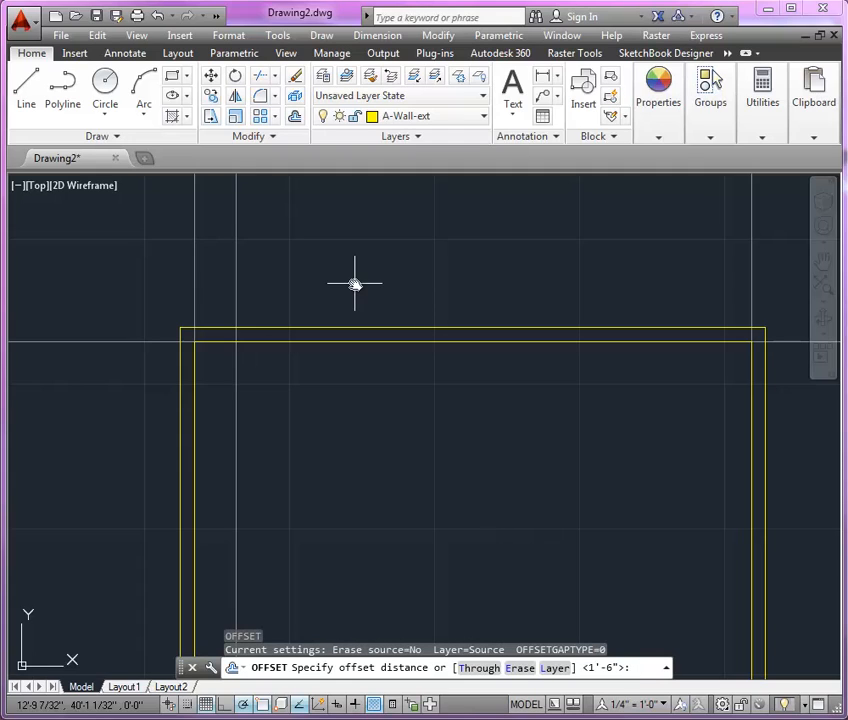
{"action": "type", "text": "36"}
{"action": "key", "text": "Return"}
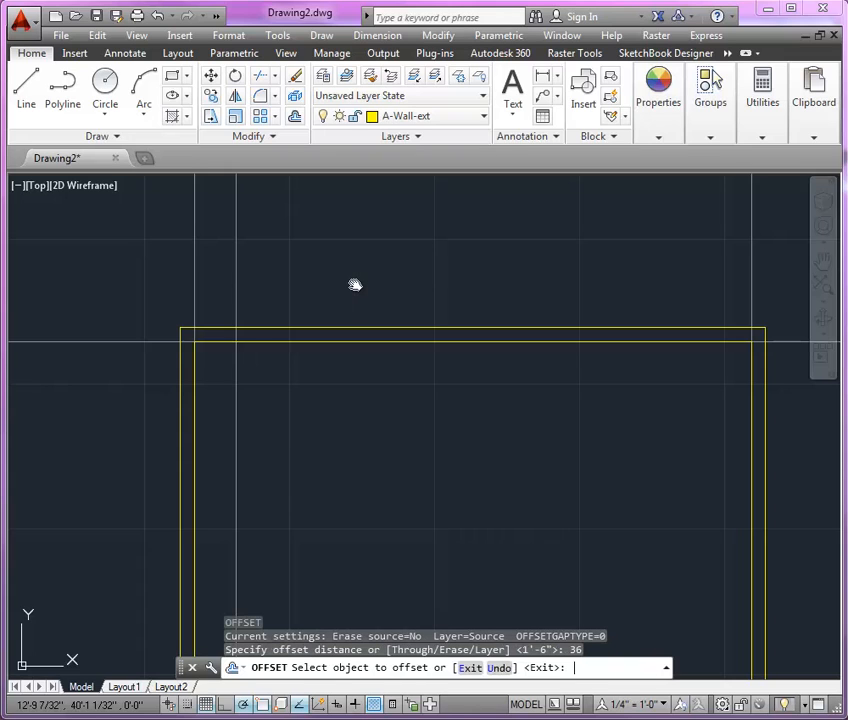
{"action": "left_click", "coordinate": [237, 287]}
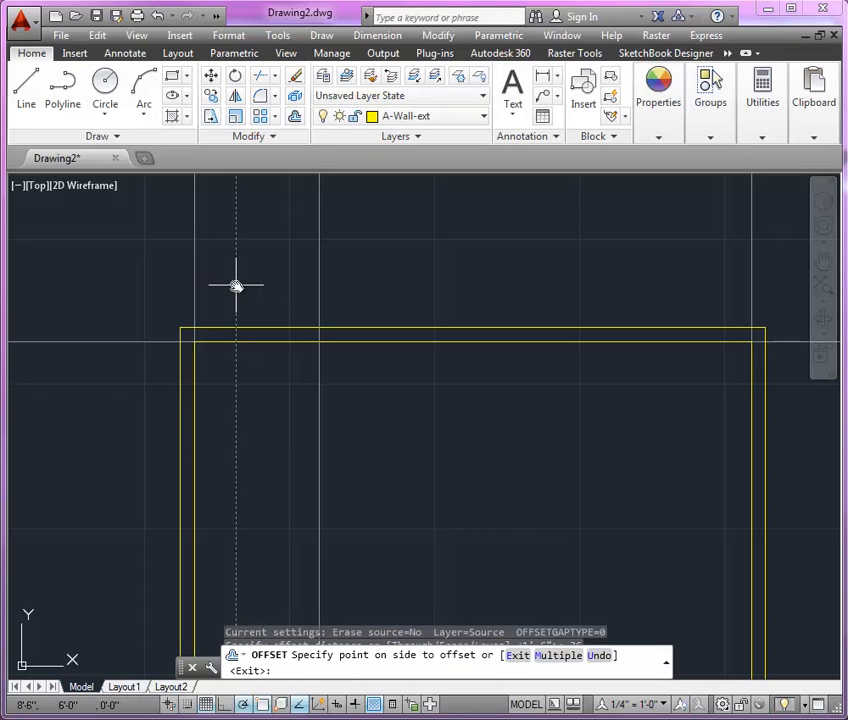
{"action": "left_click", "coordinate": [381, 288]}
{"action": "key", "text": "Return"}
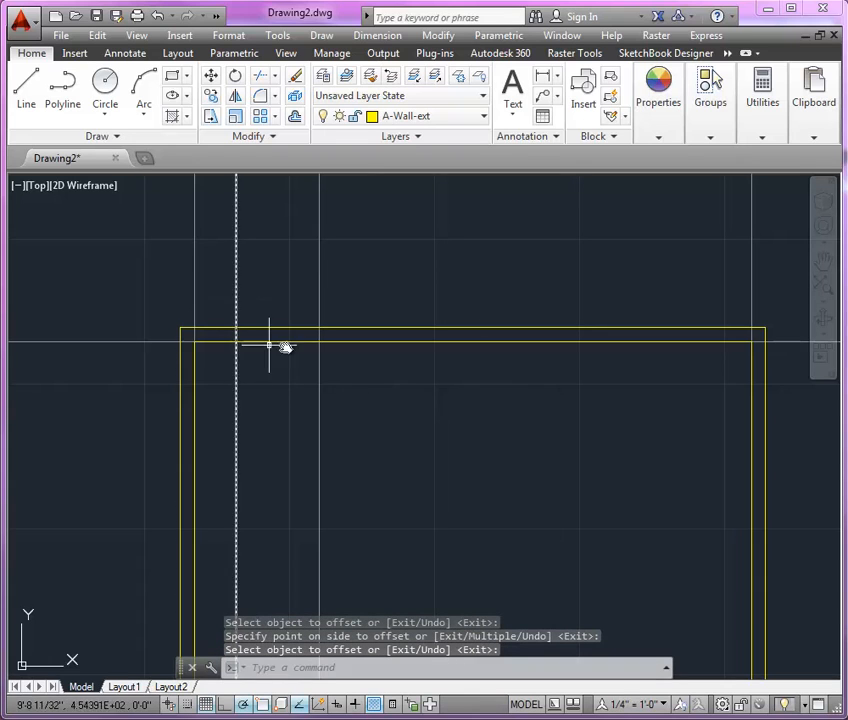
Trim both upper wall lines between the two door construction lines to cut the door opening.
{"action": "scroll", "coordinate": [264, 325], "scroll_direction": "up", "scroll_amount": 4}
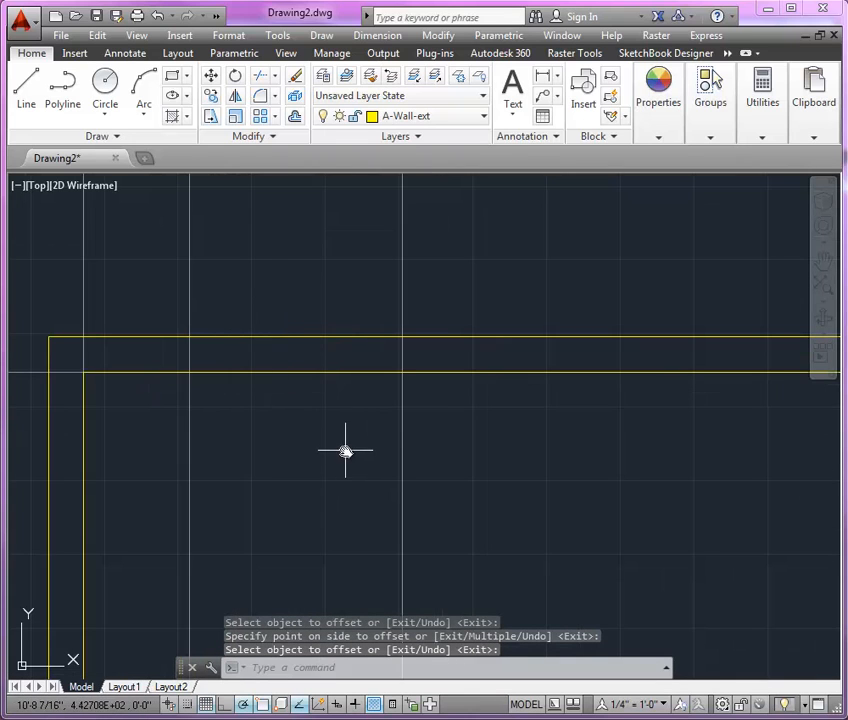
{"action": "mouse_move", "coordinate": [345, 450]}
{"action": "middle_mouse_down"}
{"action": "mouse_move", "coordinate": [518, 487]}
{"action": "mouse_move", "coordinate": [490, 490]}
{"action": "middle_mouse_up"}
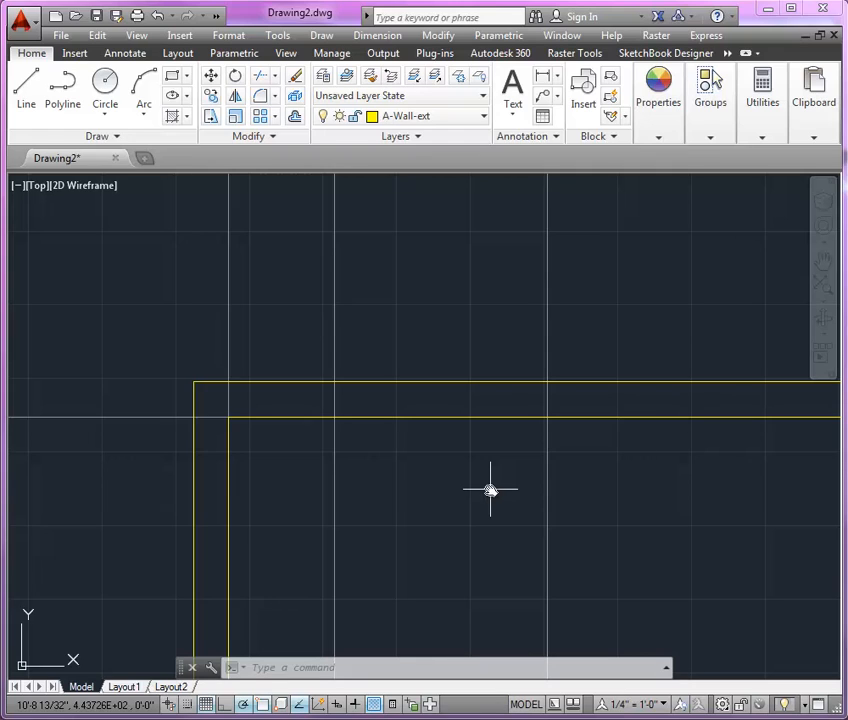
{"action": "type", "text": "tr"}
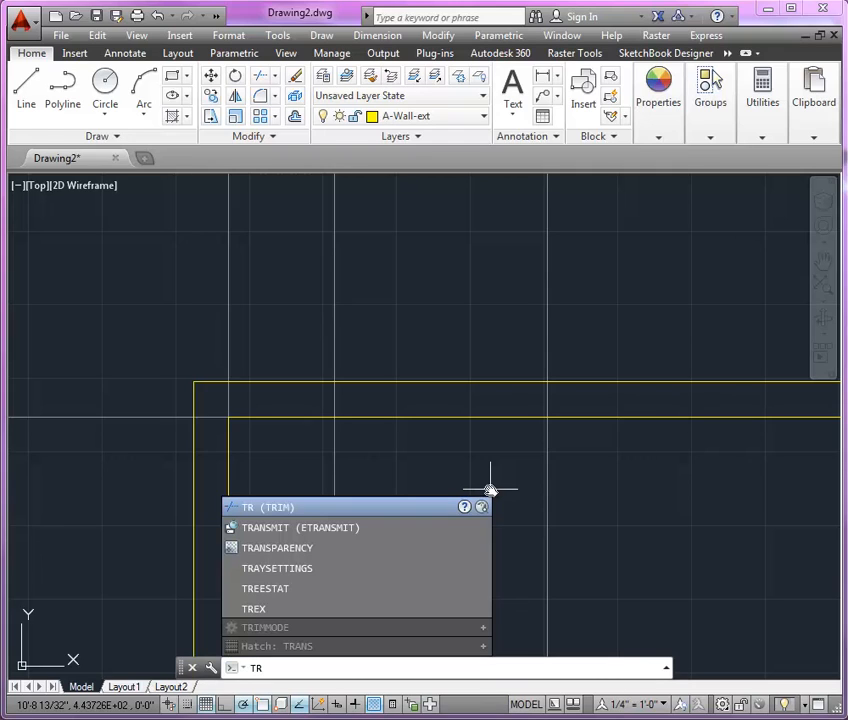
{"action": "key", "text": "Return"}
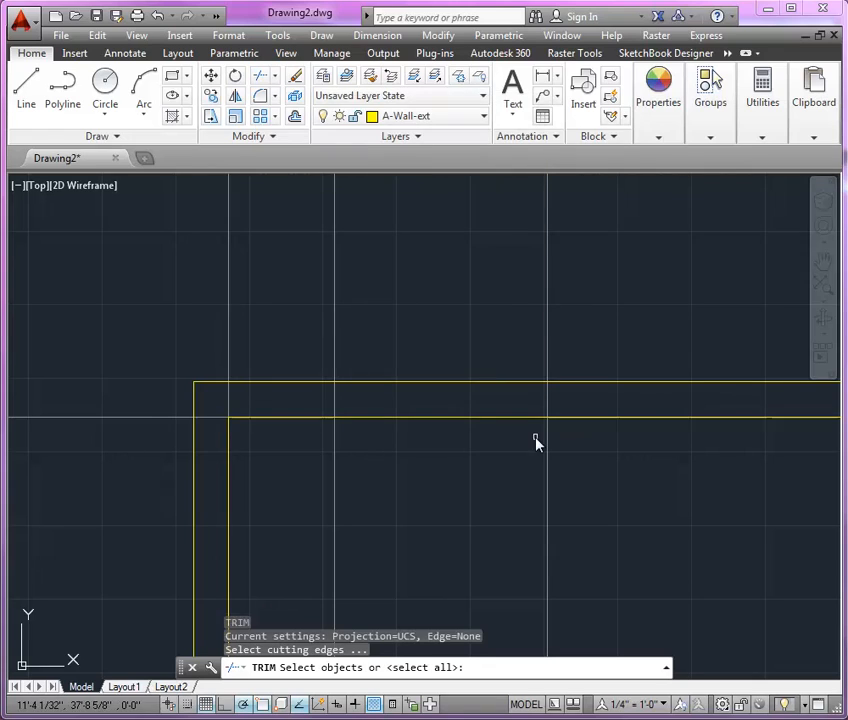
{"action": "left_click", "coordinate": [547, 463]}
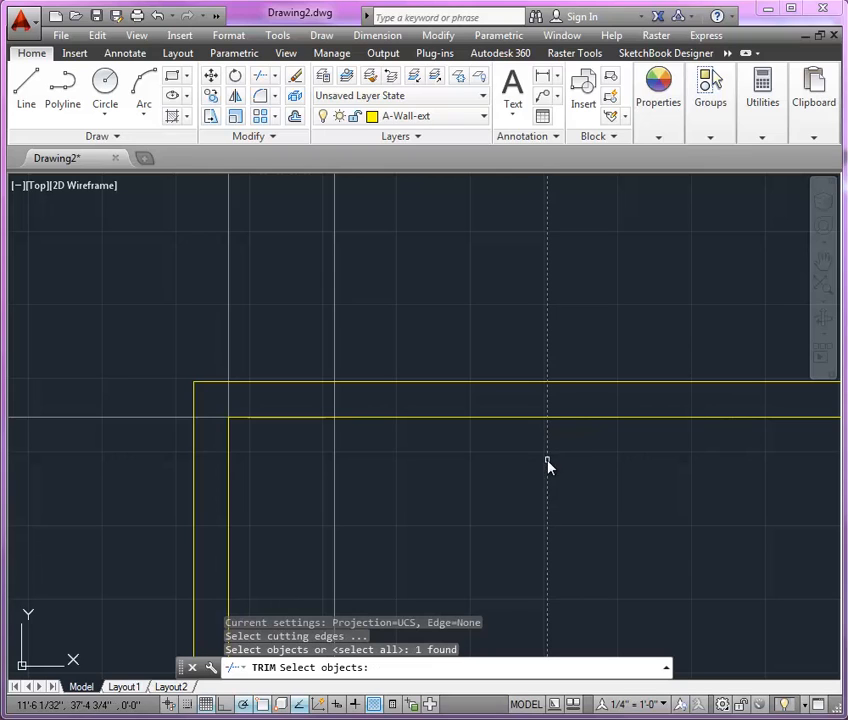
{"action": "left_click", "coordinate": [336, 469]}
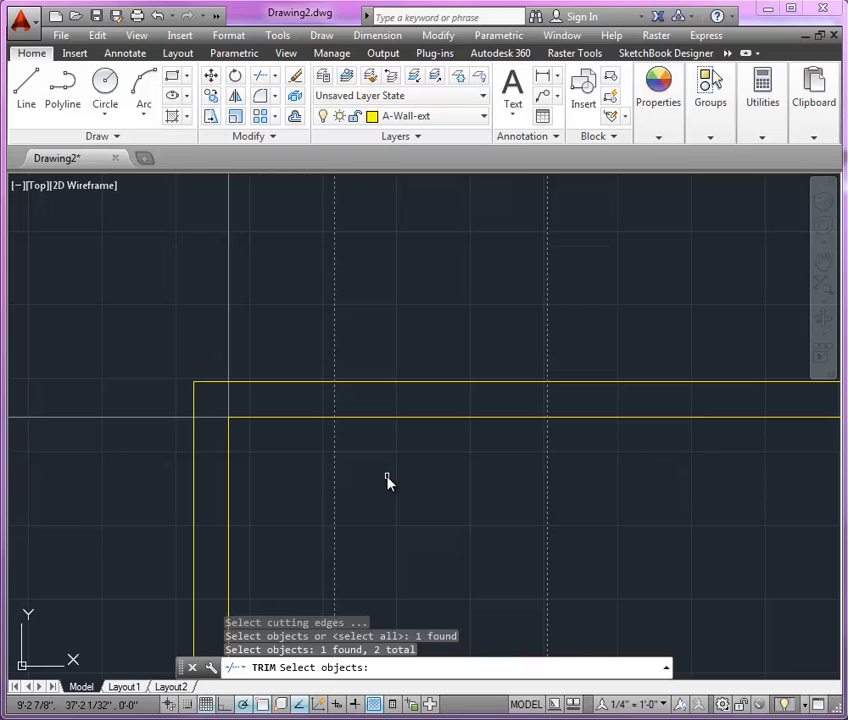
{"action": "key", "text": "Return"}
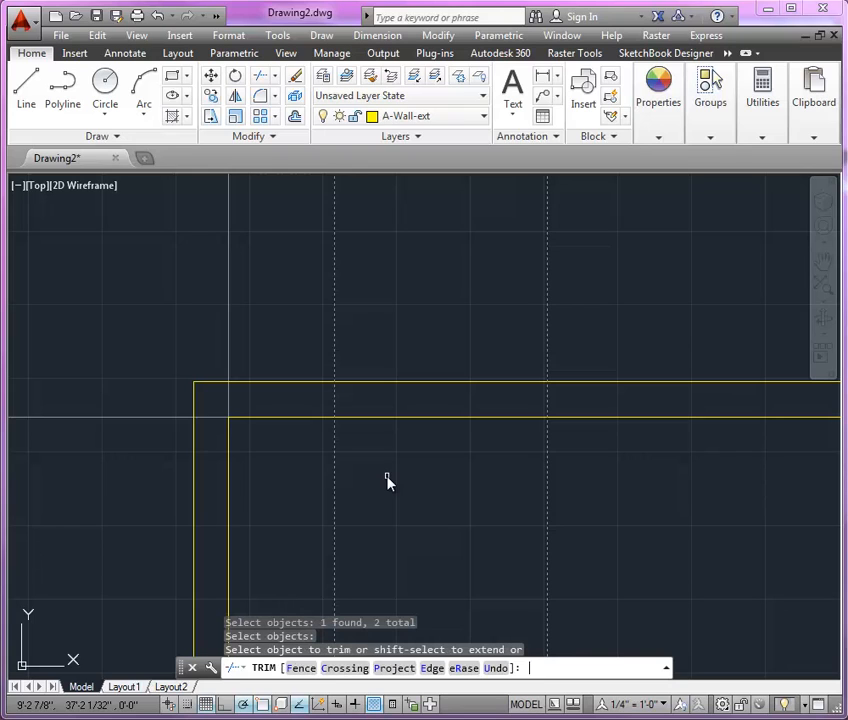
{"action": "left_click", "coordinate": [424, 418]}
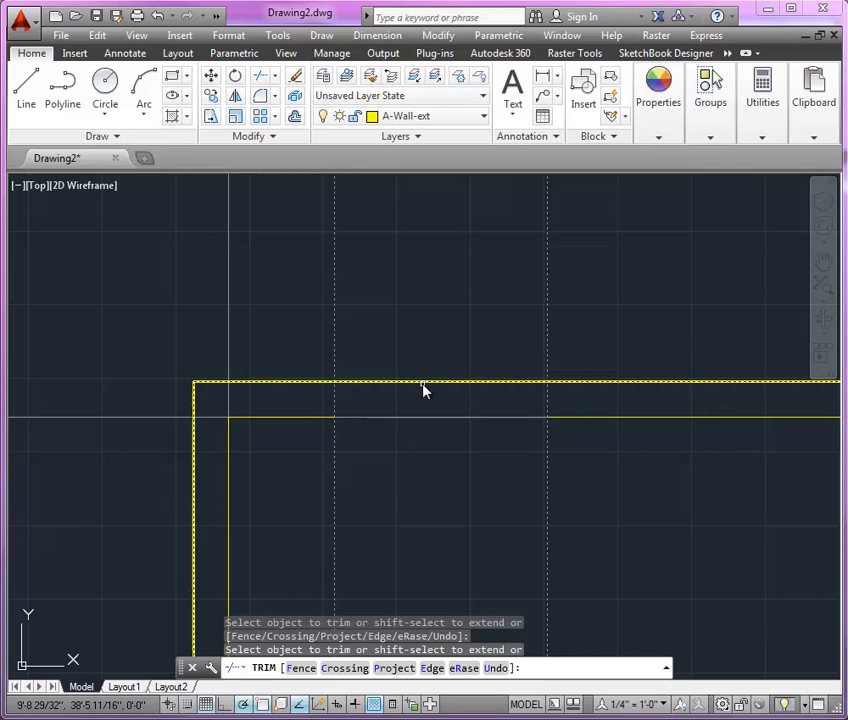
{"action": "left_click", "coordinate": [424, 384]}
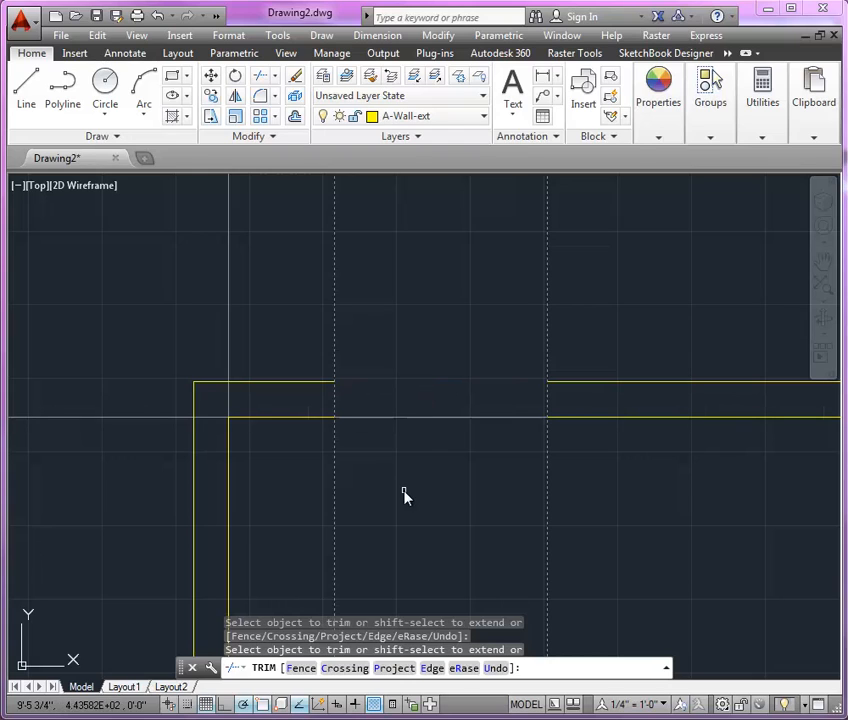
{"action": "key", "text": "Return"}
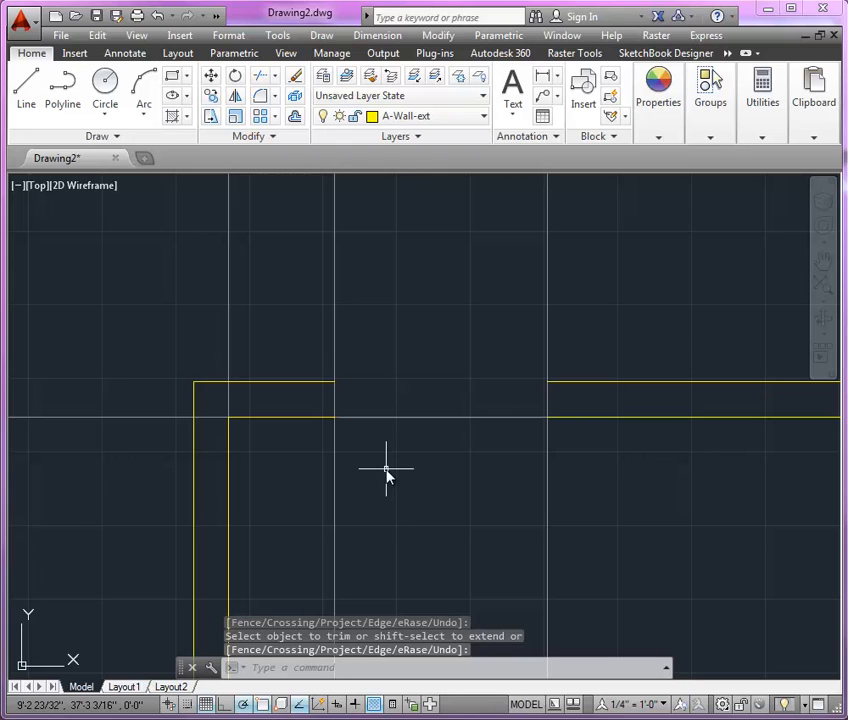
Close both wall ends at the door opening with short lines joining the inner and outer wall lines.
{"action": "type", "text": "1"}
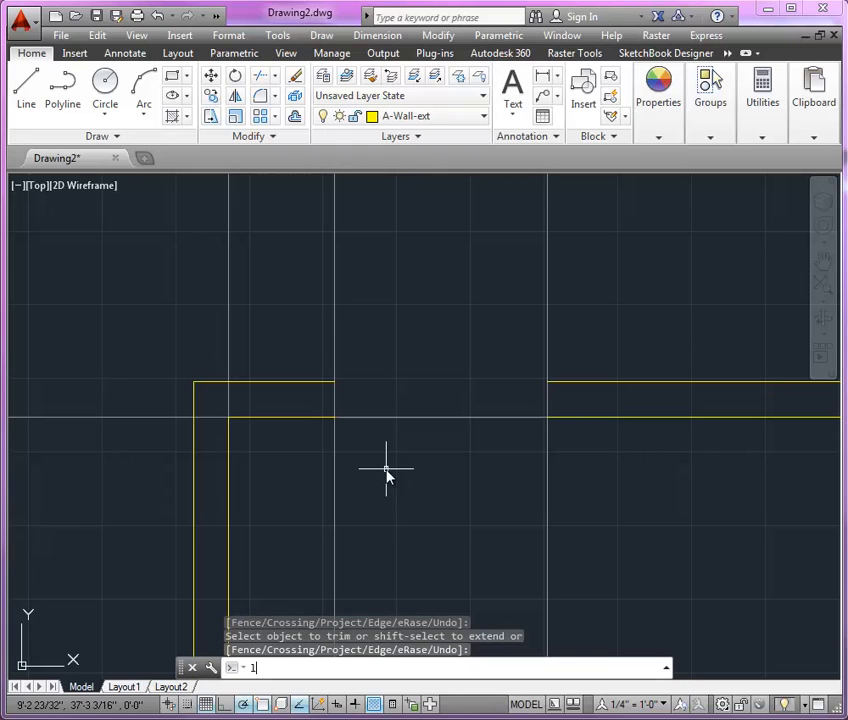
{"action": "key", "text": "Return"}
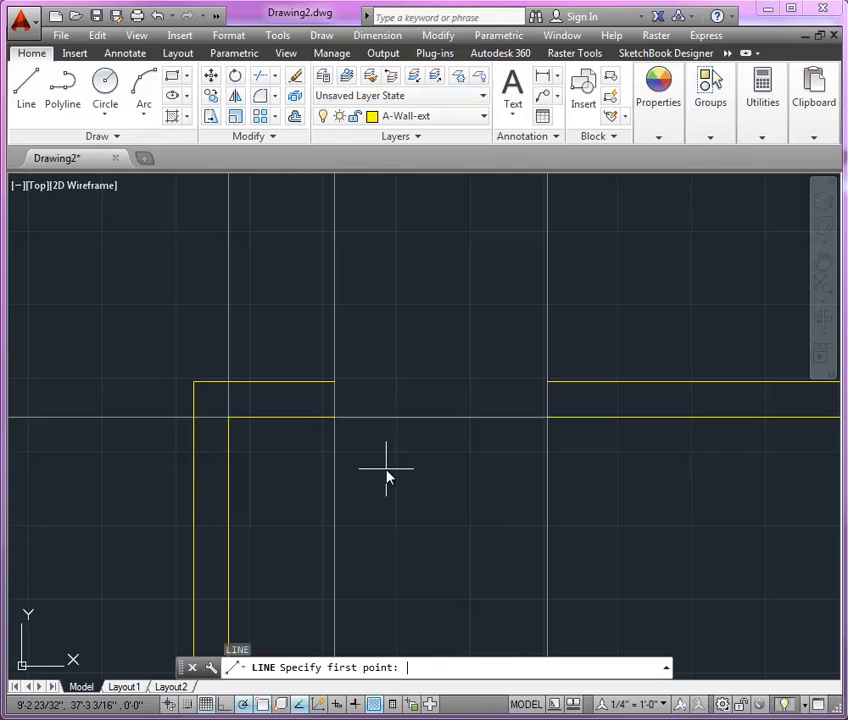
{"action": "left_click", "coordinate": [338, 422]}
{"action": "left_click", "coordinate": [335, 382]}
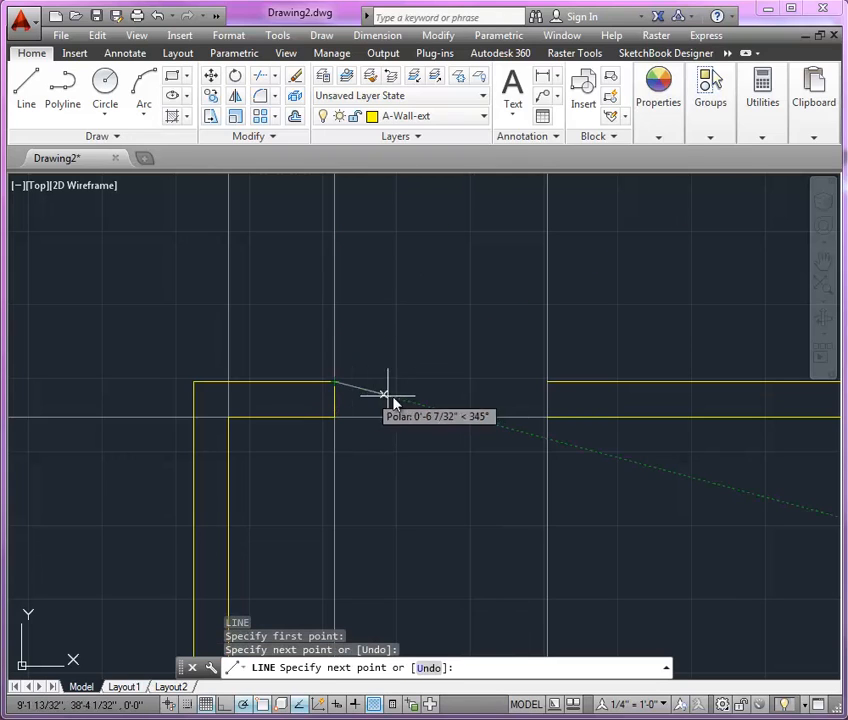
{"action": "key", "text": "Return"}
{"action": "key", "text": "Return"}
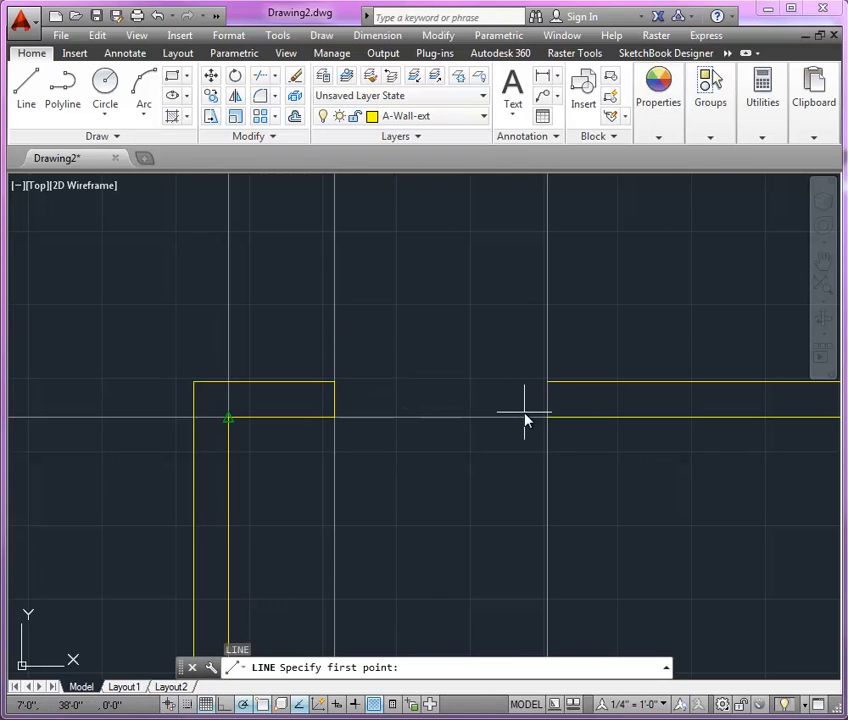
{"action": "left_click", "coordinate": [547, 382]}
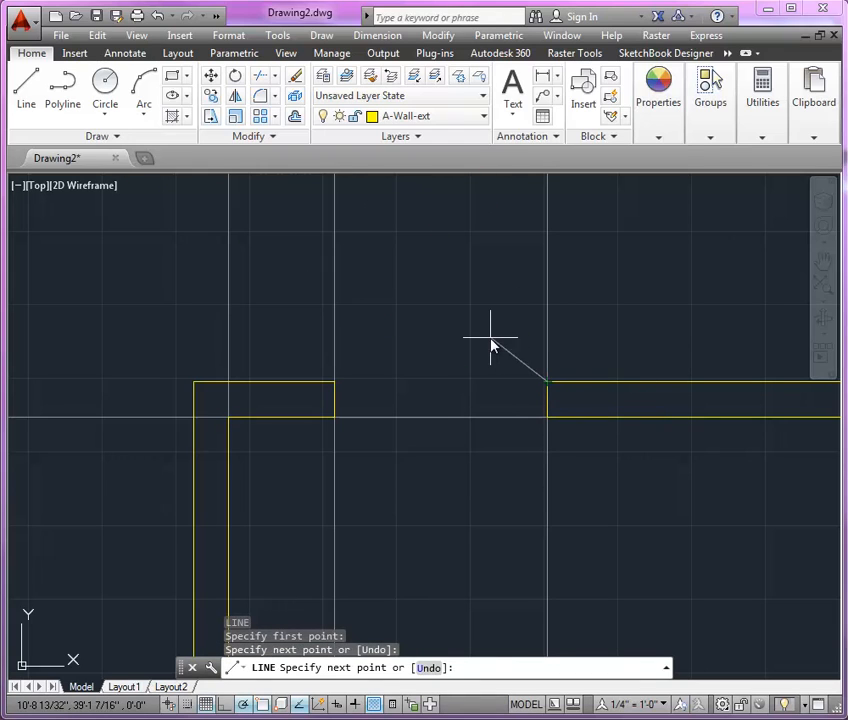
{"action": "key", "text": "Return"}
Freeze the $guides layer by picking one of the construction lines.
{"action": "scroll", "coordinate": [284, 309], "scroll_direction": "down", "scroll_amount": 8}
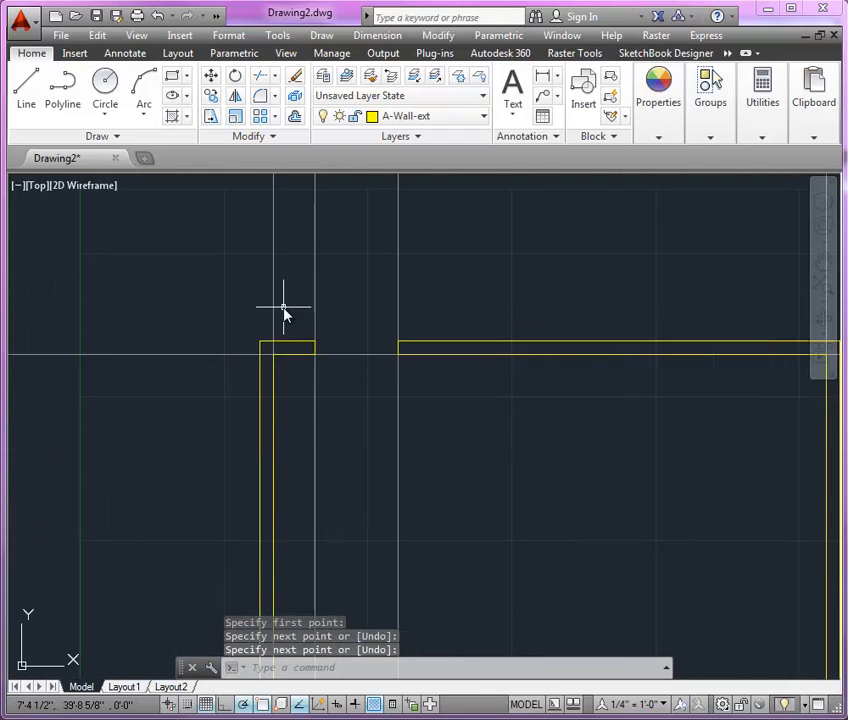
{"action": "middle_click_drag", "start_coordinate": [354, 384], "coordinate": [366, 369]}
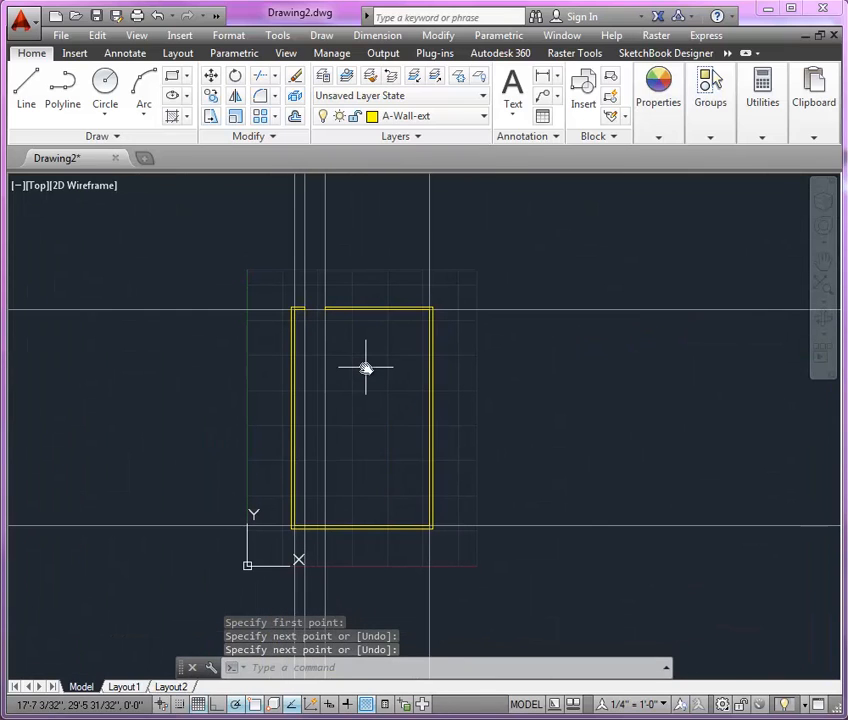
{"action": "left_click", "coordinate": [460, 80]}
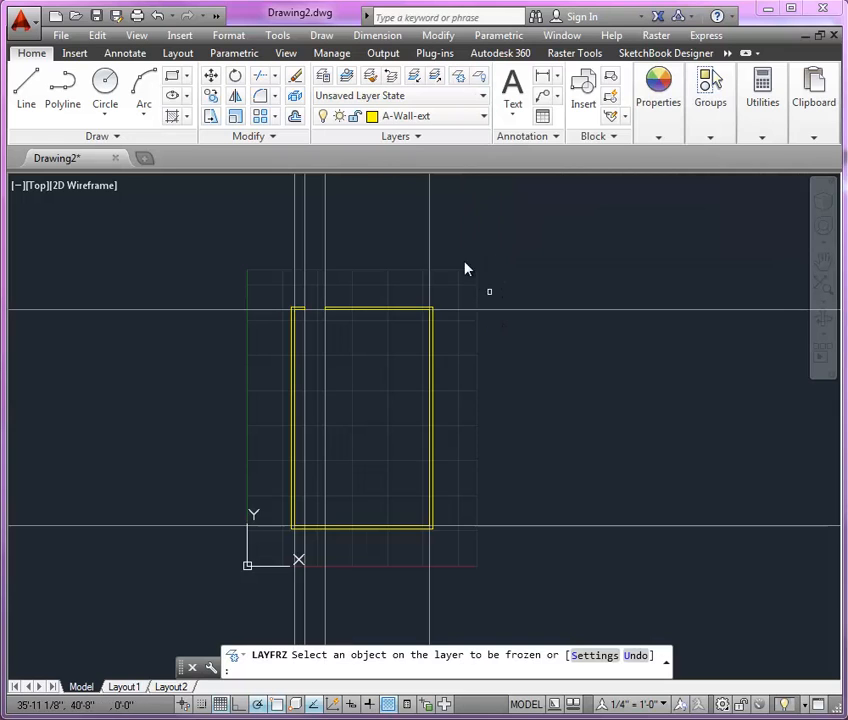
{"action": "left_click", "coordinate": [467, 318]}
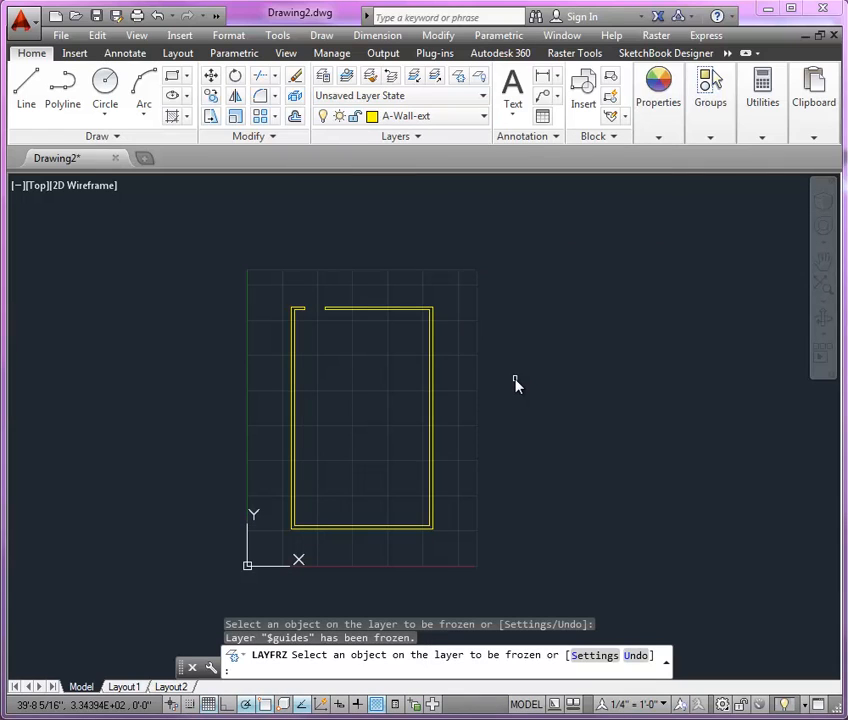
{"action": "key", "text": "Return"}
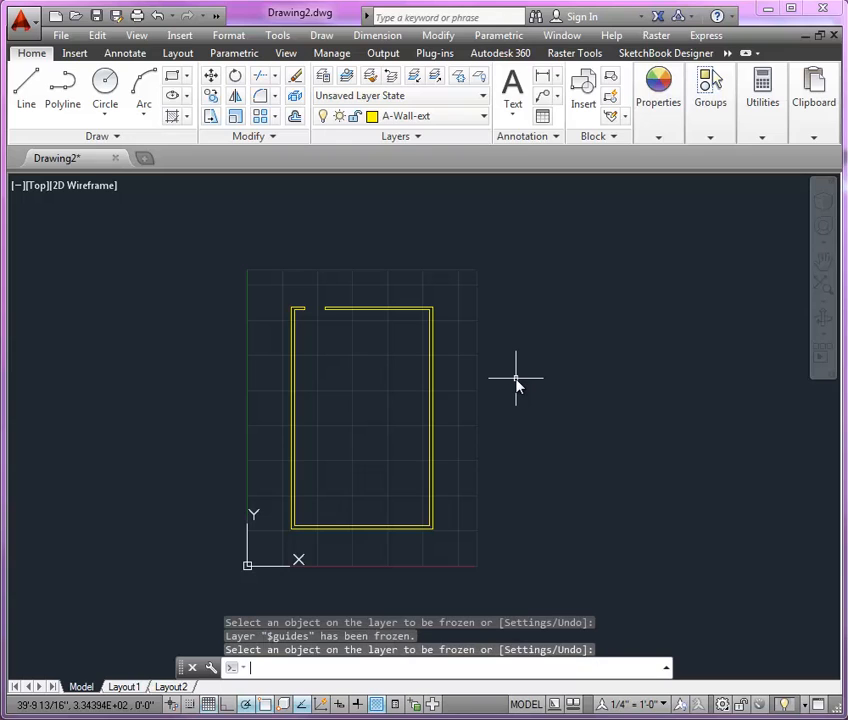
Thaw the $guides layer to bring back the construction lines.
{"action": "left_click", "coordinate": [484, 118]}
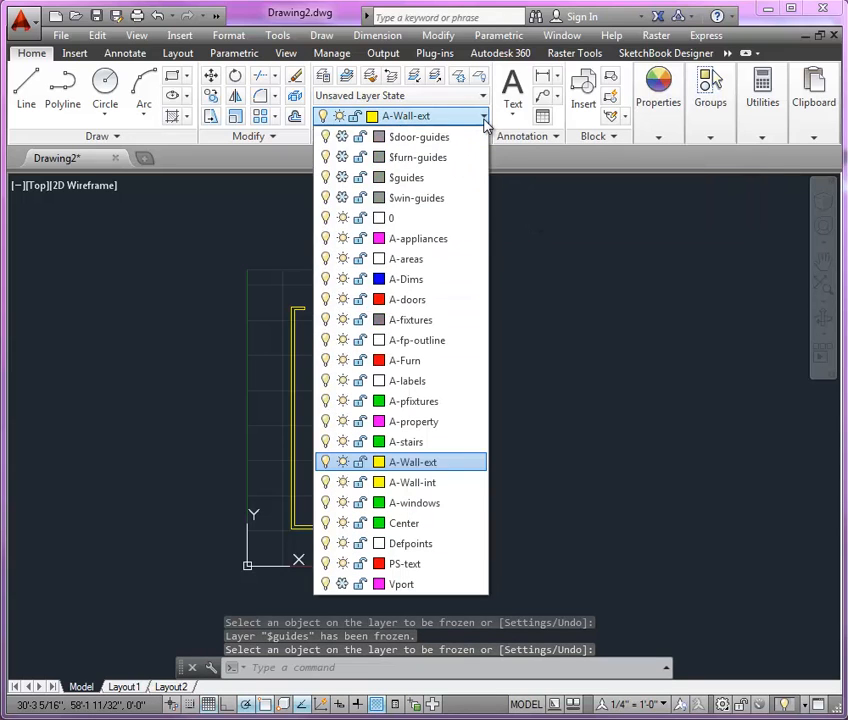
{"action": "left_click", "coordinate": [344, 178]}
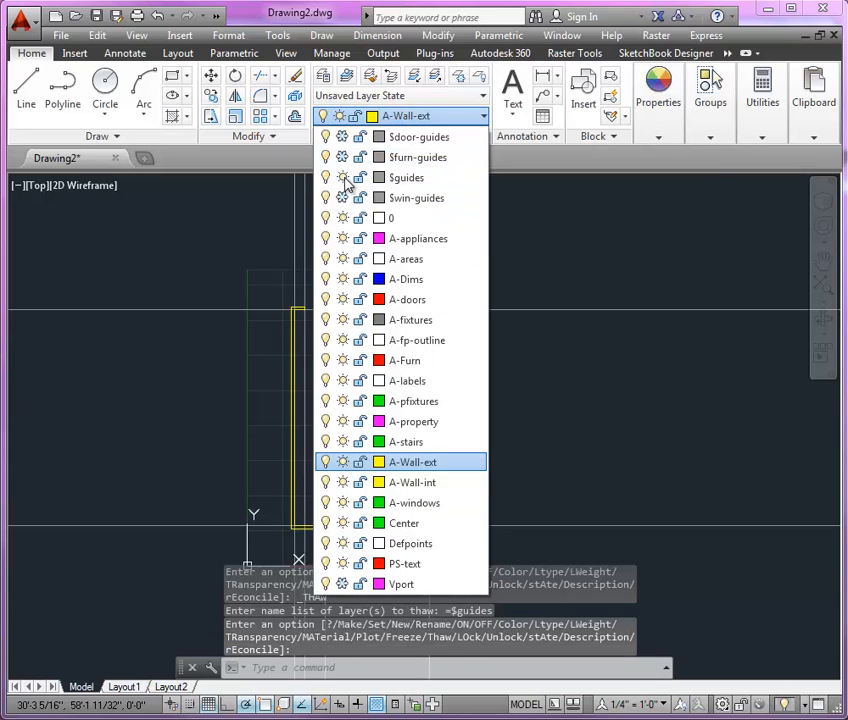
{"action": "left_click", "coordinate": [535, 224]}
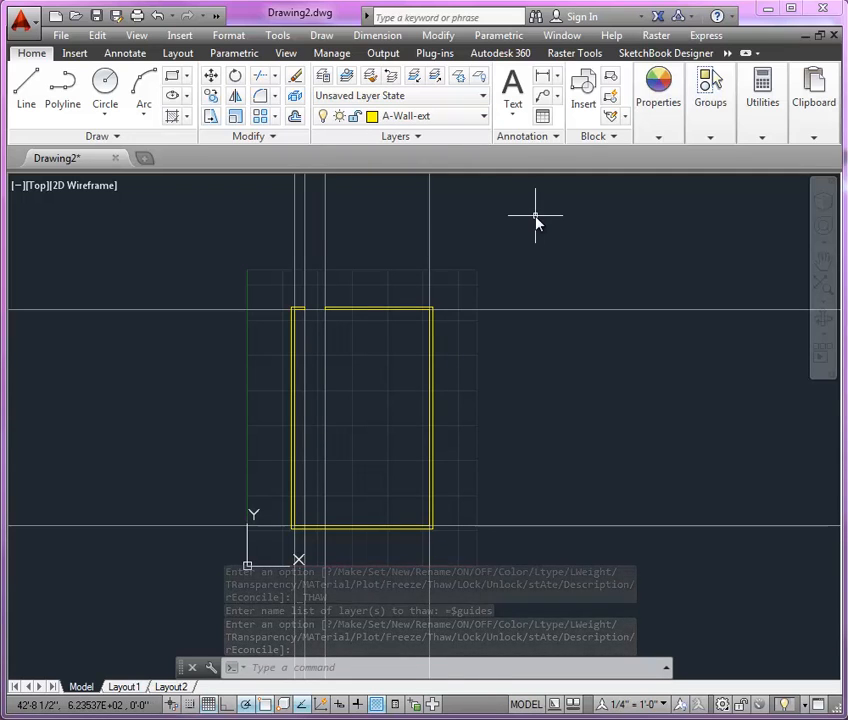
Switch to CLASSROOM-FINISHED.pdf and examine the window spacing and size dimensions along the lower part of the right-hand wall.
{"action": "key", "text": "alt+Tab"}
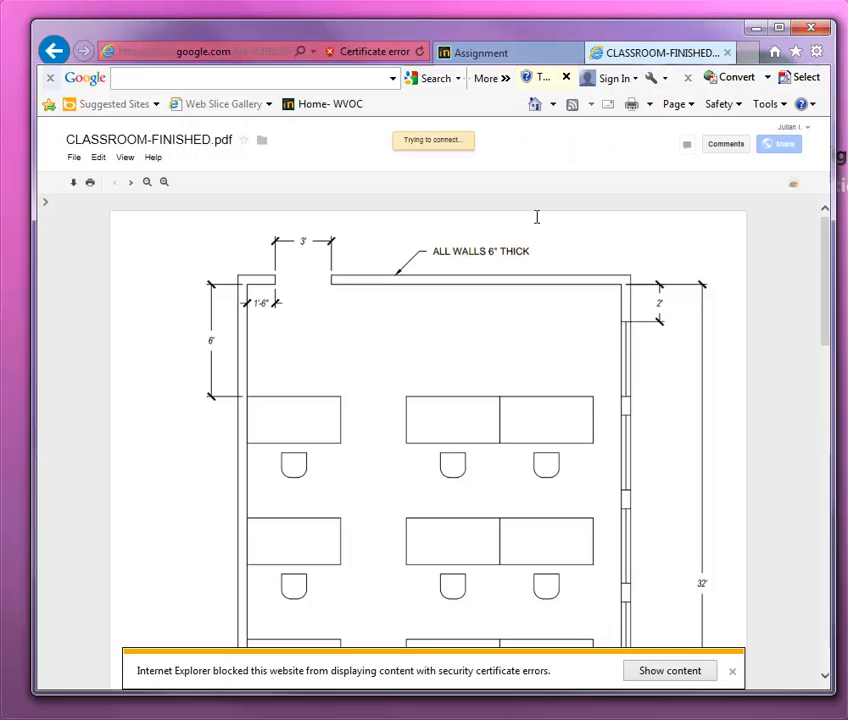
{"action": "scroll", "coordinate": [560, 350], "scroll_direction": "down", "scroll_amount": 3}
{"action": "scroll", "coordinate": [550, 403], "scroll_direction": "down", "scroll_amount": 6}
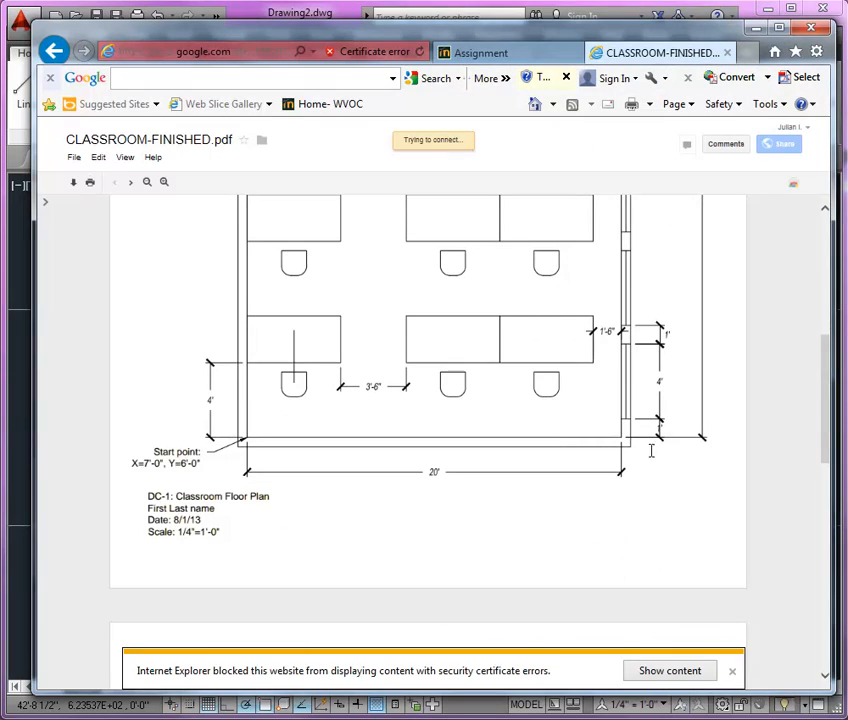
{"action": "scroll", "coordinate": [713, 424], "scroll_direction": "up", "scroll_amount": 2}
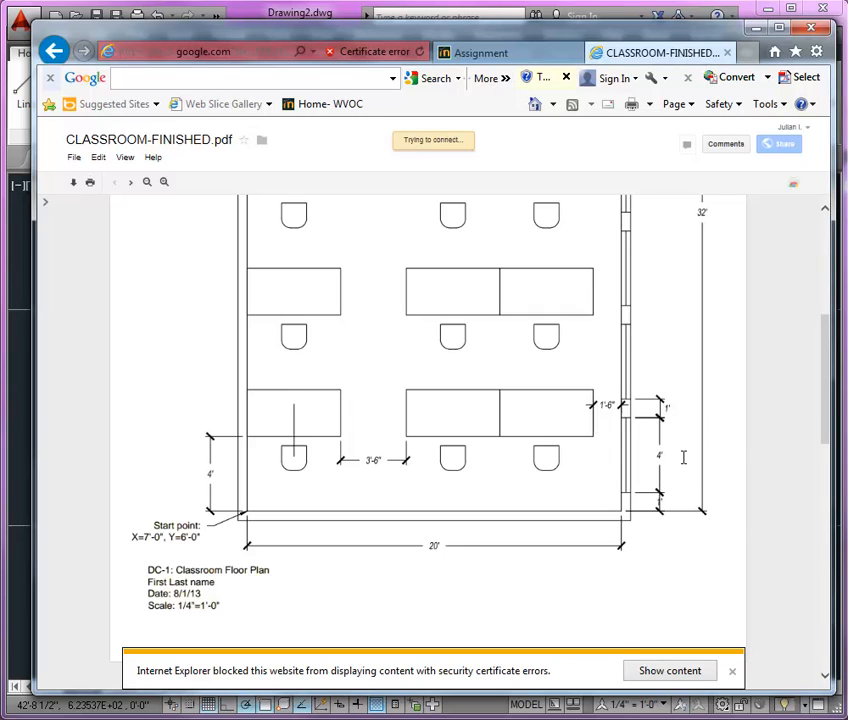
{"action": "left_click", "coordinate": [164, 183]}
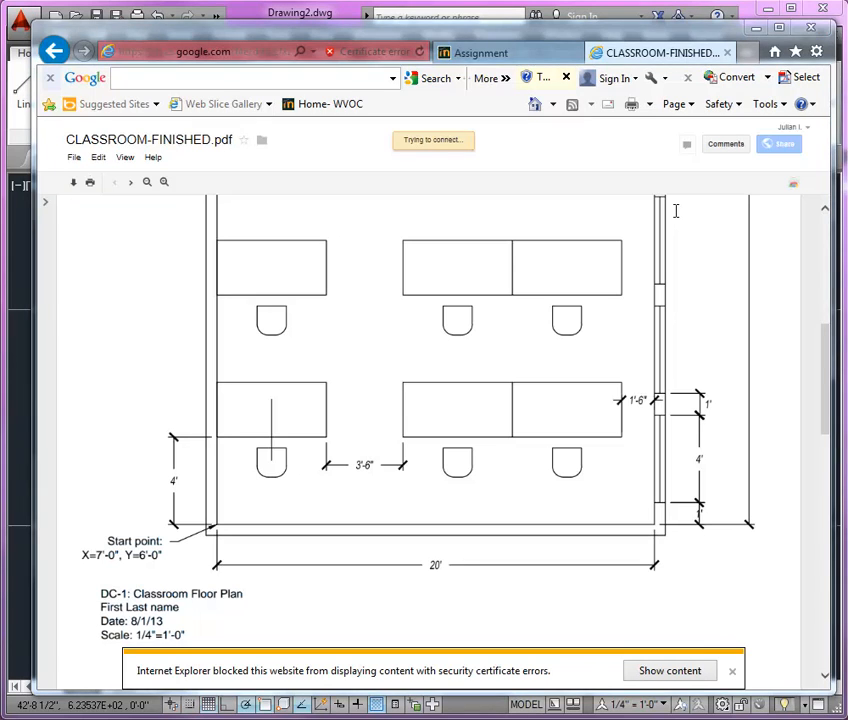
Switch back to AutoCAD and offset the bottom horizontal construction line 12" upward to locate the first window's lower edge.
{"action": "key", "text": "alt+Tab"}
{"action": "scroll", "coordinate": [432, 520], "scroll_direction": "up", "scroll_amount": 5}
{"action": "scroll", "coordinate": [458, 518], "scroll_direction": "up", "scroll_amount": 2}
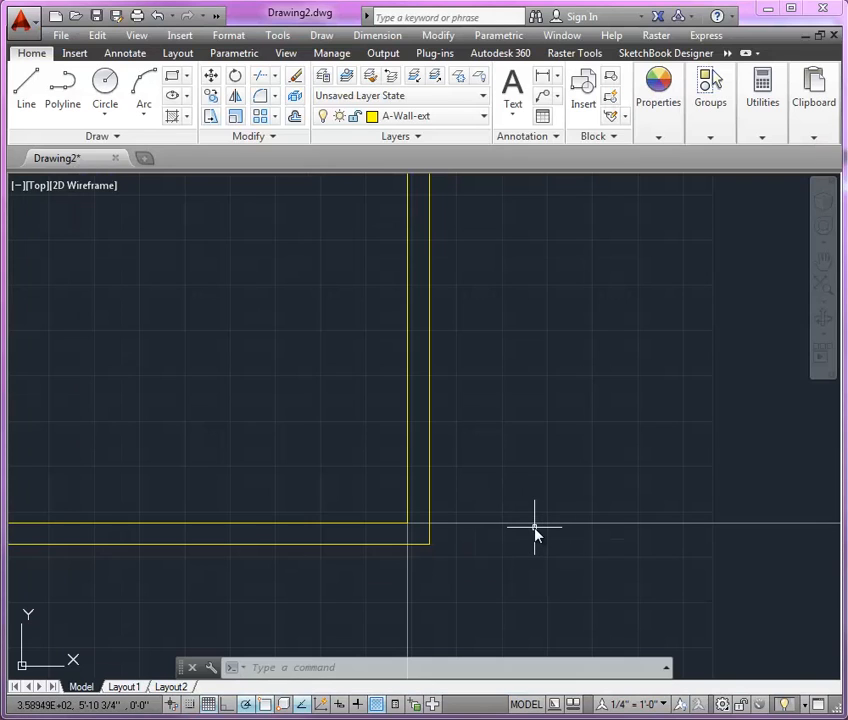
{"action": "type", "text": "o"}
{"action": "key", "text": "Return"}
{"action": "type", "text": "12"}
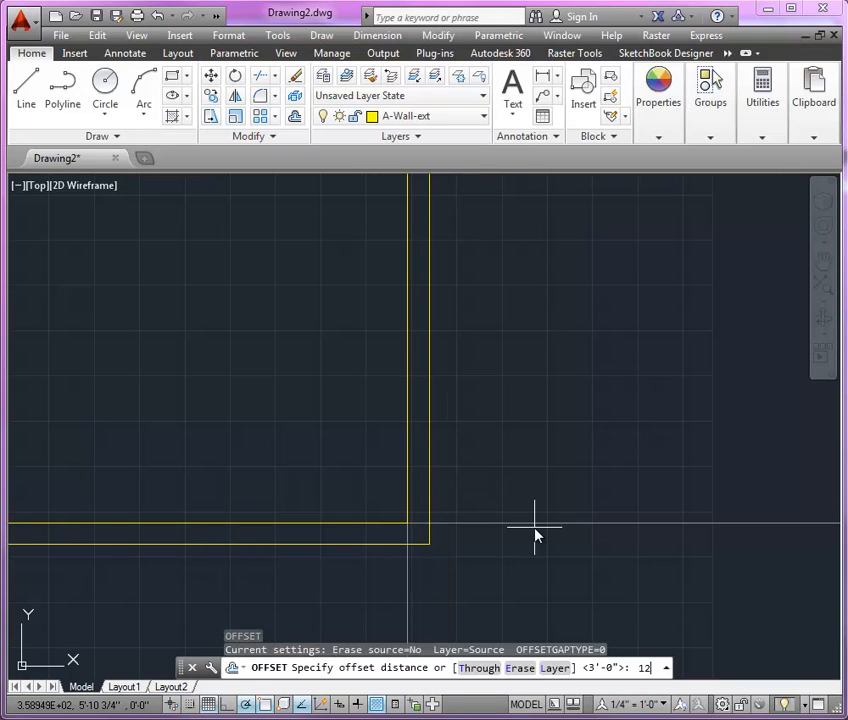
{"action": "key", "text": "Return"}
{"action": "left_click", "coordinate": [524, 522]}
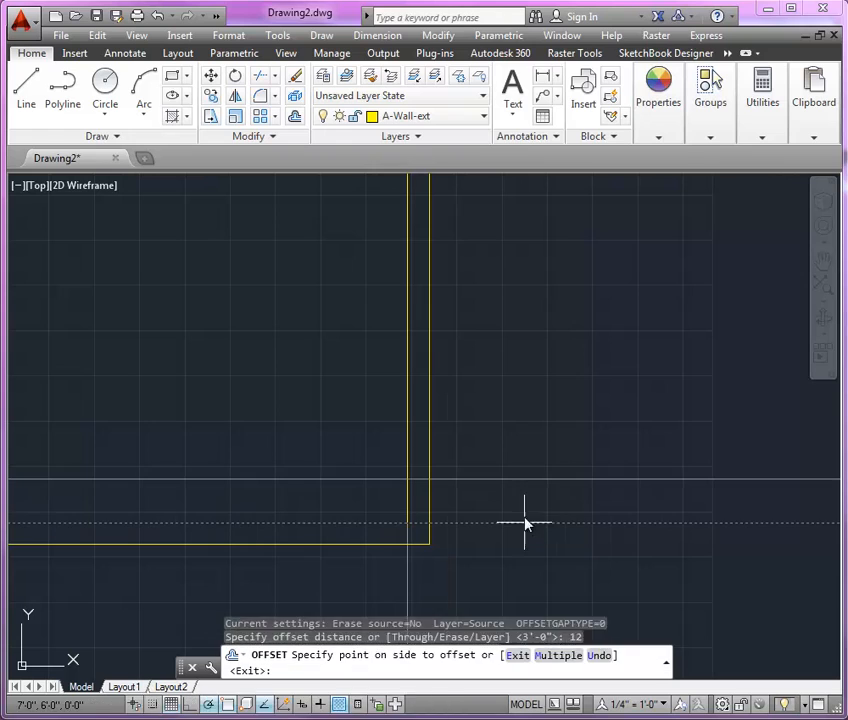
{"action": "left_click", "coordinate": [530, 425]}
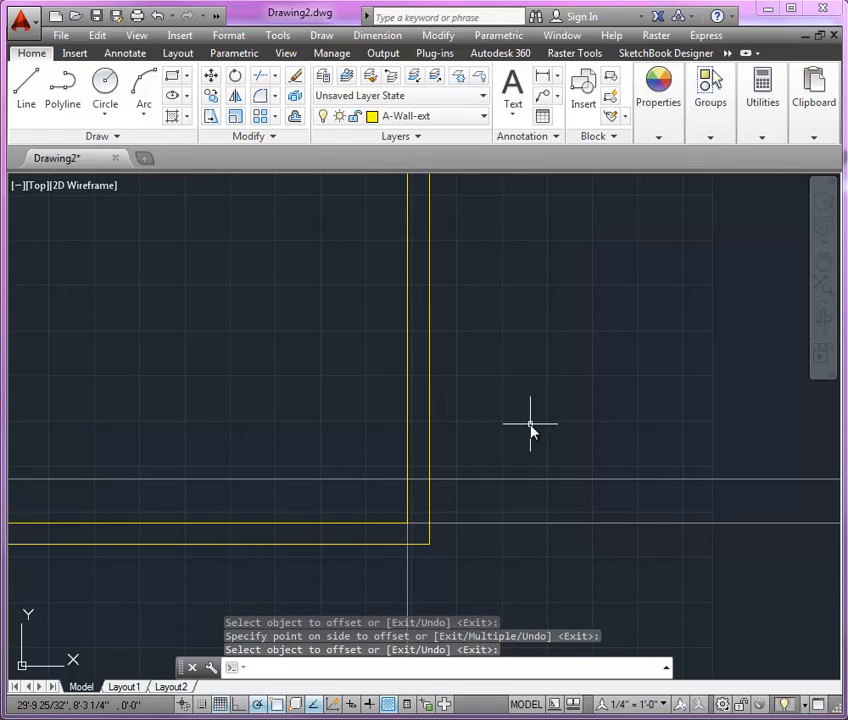
{"action": "key", "text": "Return"}
Offset the new horizontal construction line 48" upward to mark the first window's upper edge.
{"action": "key", "text": "Return"}
{"action": "type", "text": "48"}
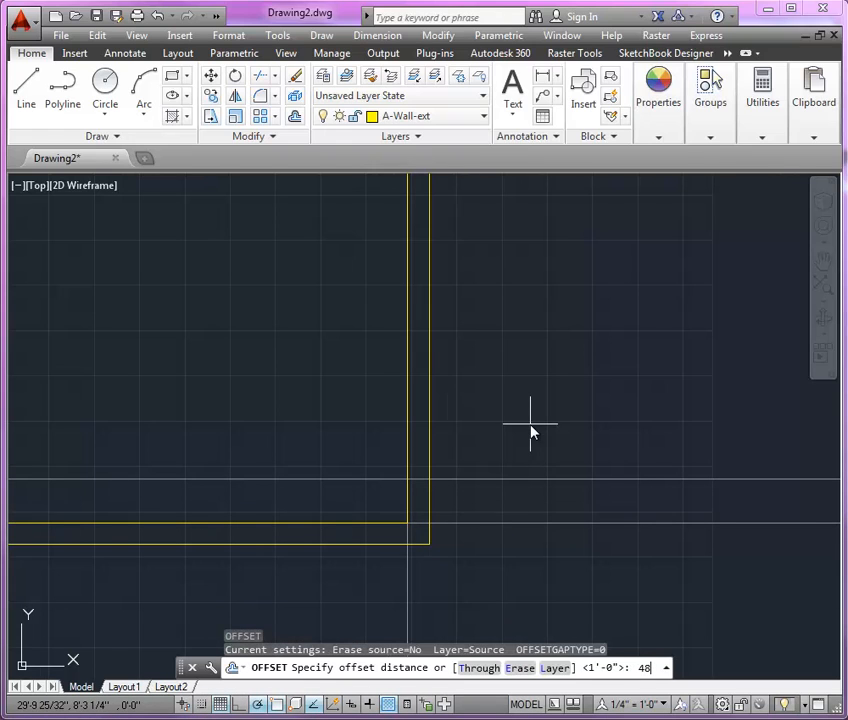
{"action": "key", "text": "Return"}
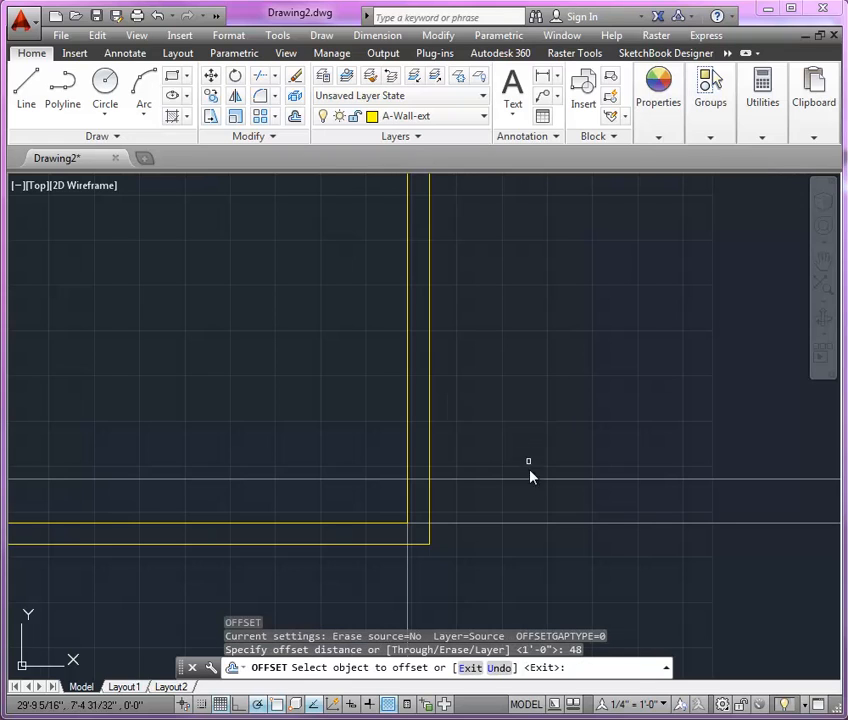
{"action": "left_click", "coordinate": [530, 474]}
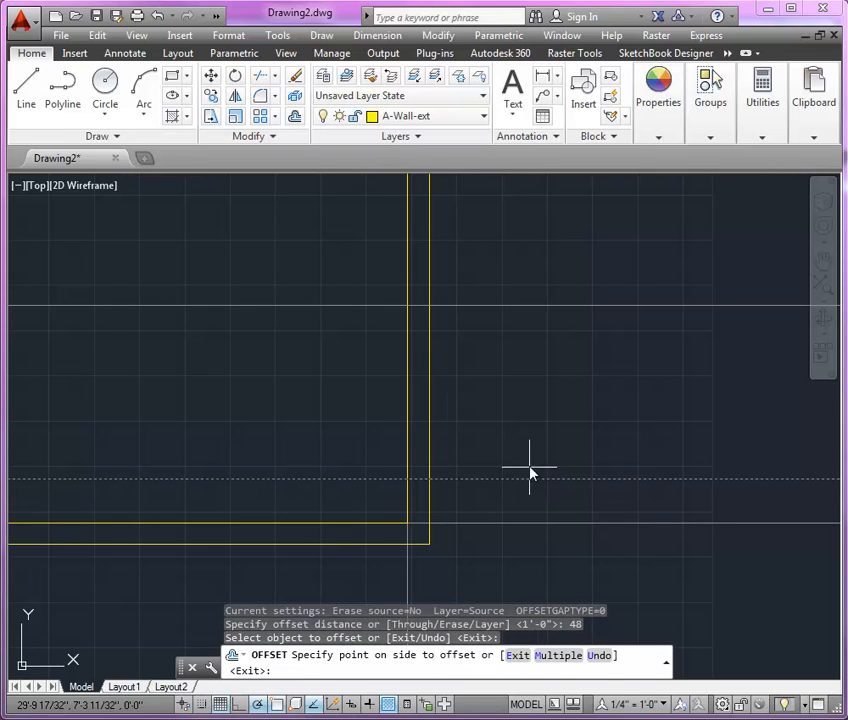
{"action": "left_click", "coordinate": [537, 360]}
{"action": "key", "text": "Return"}
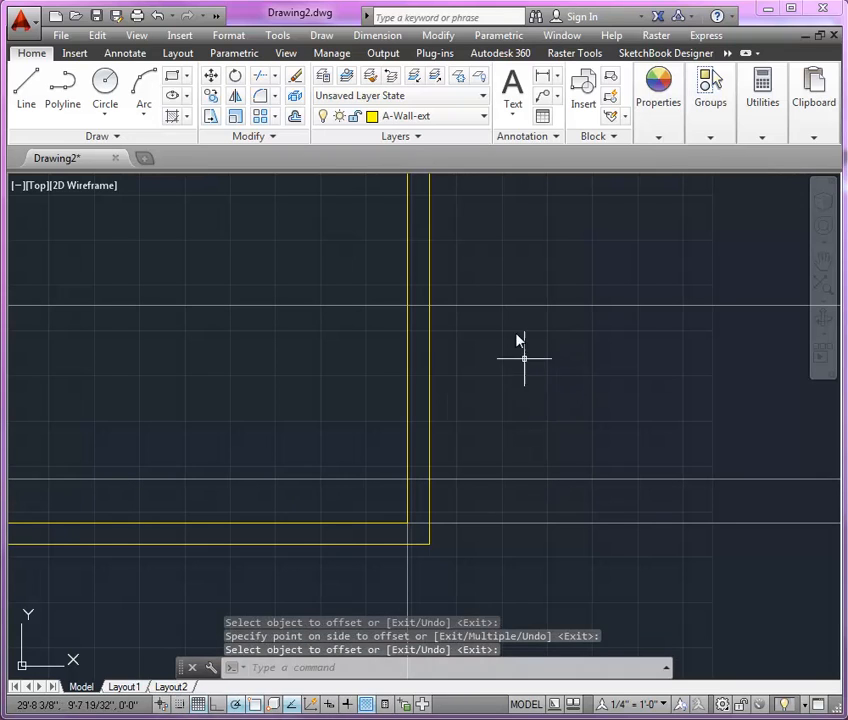
Draw short lines across the right-hand wall's thickness where the two window construction lines cross it.
{"action": "scroll", "coordinate": [472, 378], "scroll_direction": "up", "scroll_amount": 2}
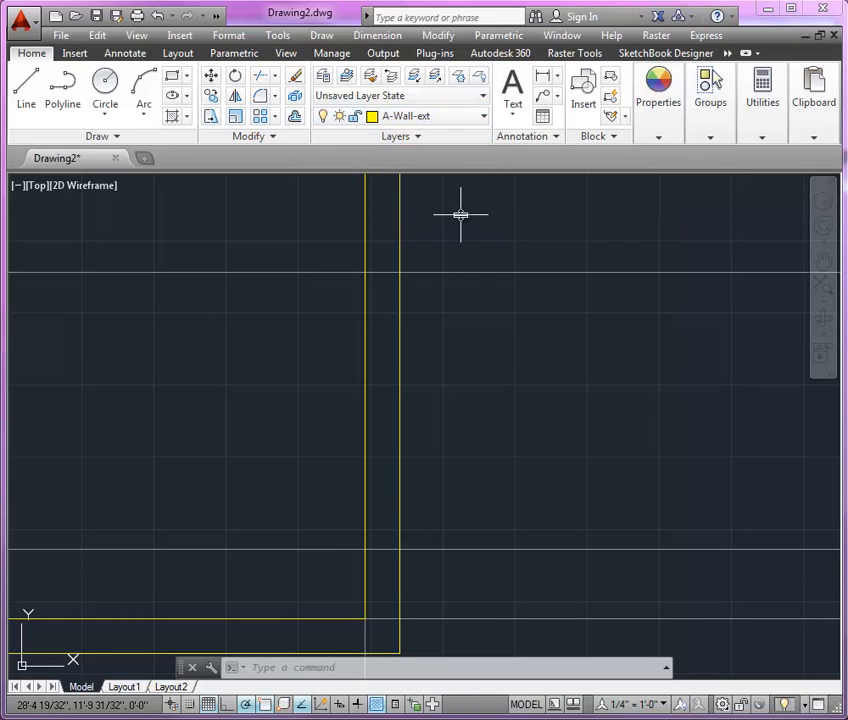
{"action": "left_click", "coordinate": [27, 90]}
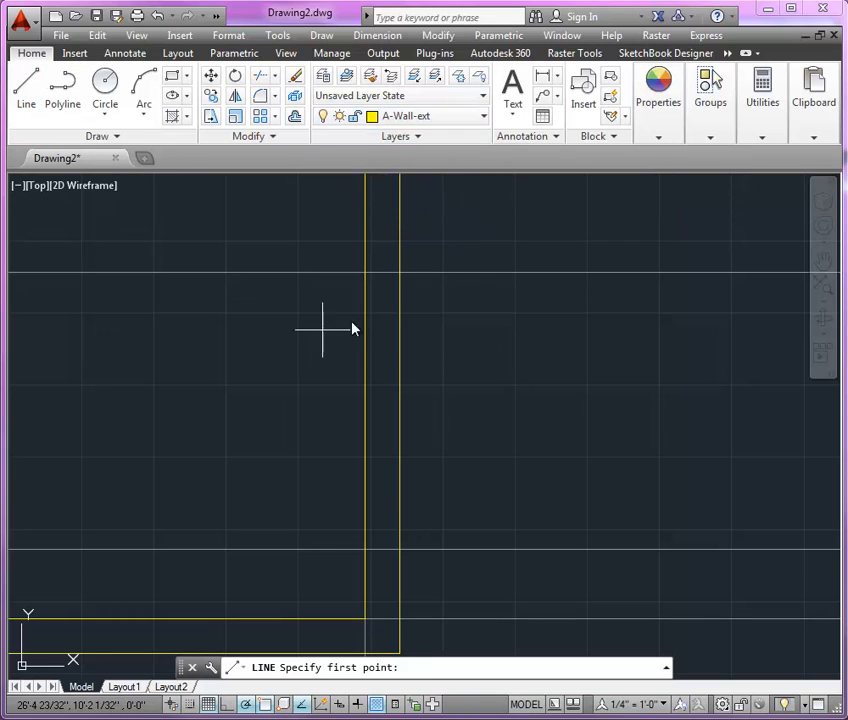
{"action": "left_click", "coordinate": [399, 272]}
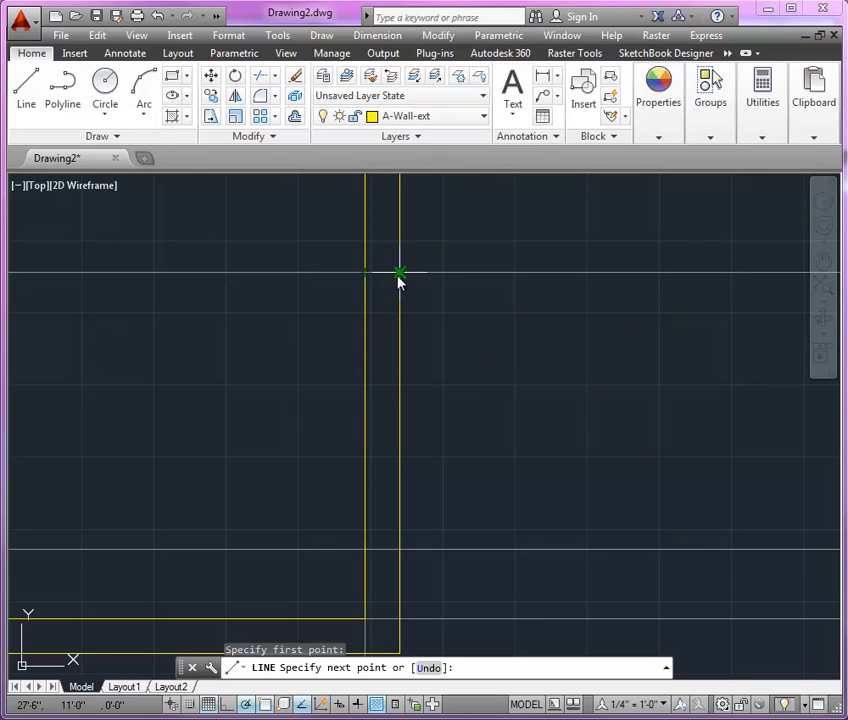
{"action": "key", "text": "Return"}
{"action": "key", "text": "Return"}
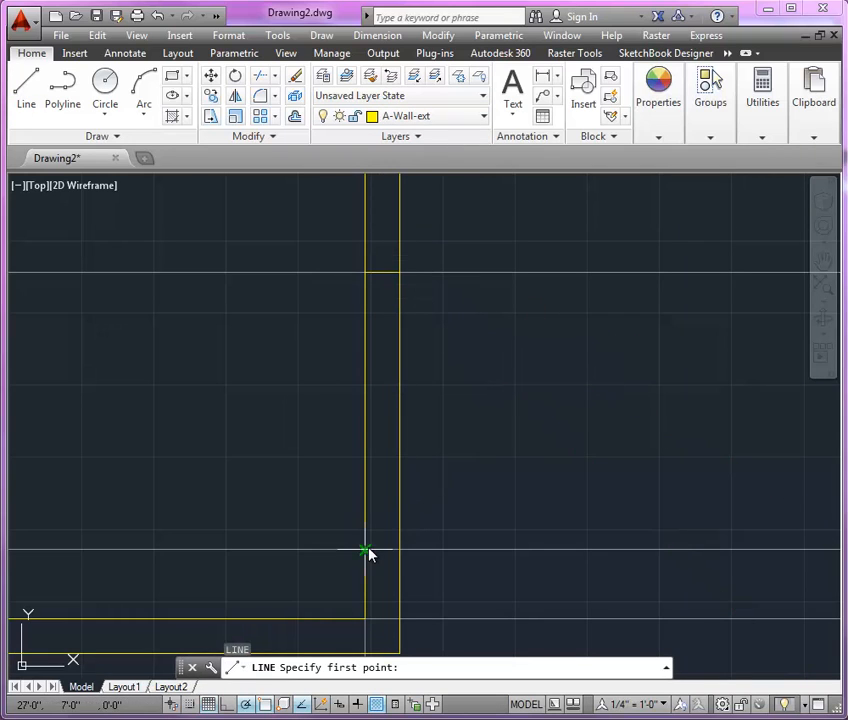
{"action": "left_click", "coordinate": [366, 549]}
{"action": "left_click", "coordinate": [399, 549]}
{"action": "key", "text": "Return"}
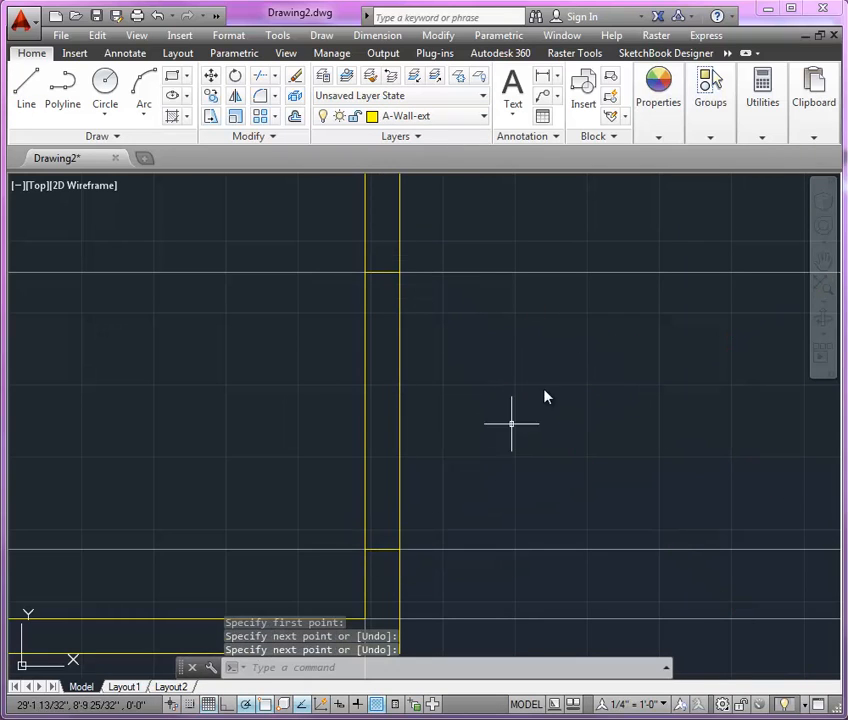
Make A-windows the current layer and draw the glass line between the midpoints of the two short window end lines.
{"action": "left_click", "coordinate": [480, 119]}
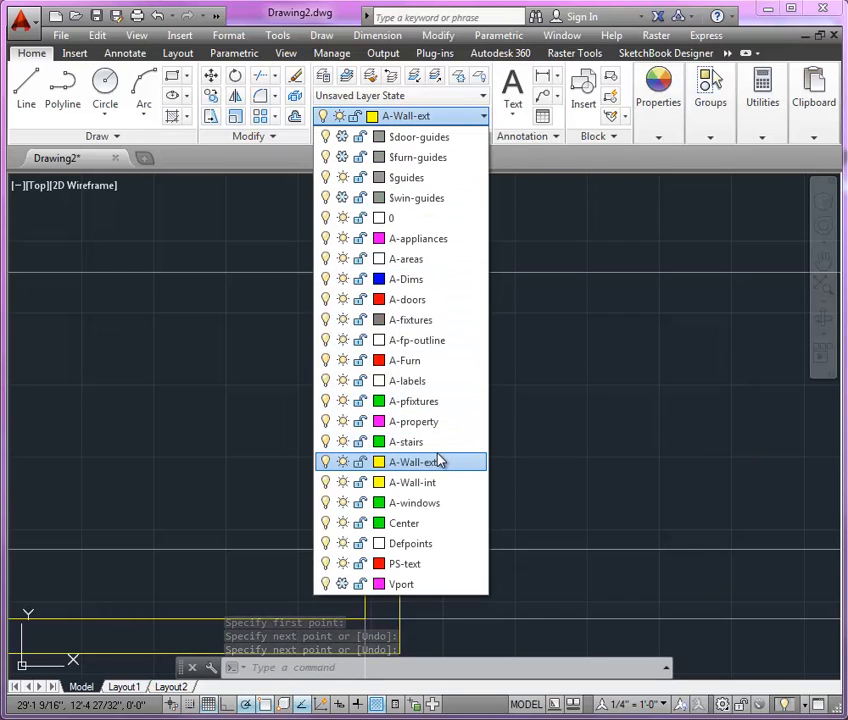
{"action": "left_click", "coordinate": [437, 505]}
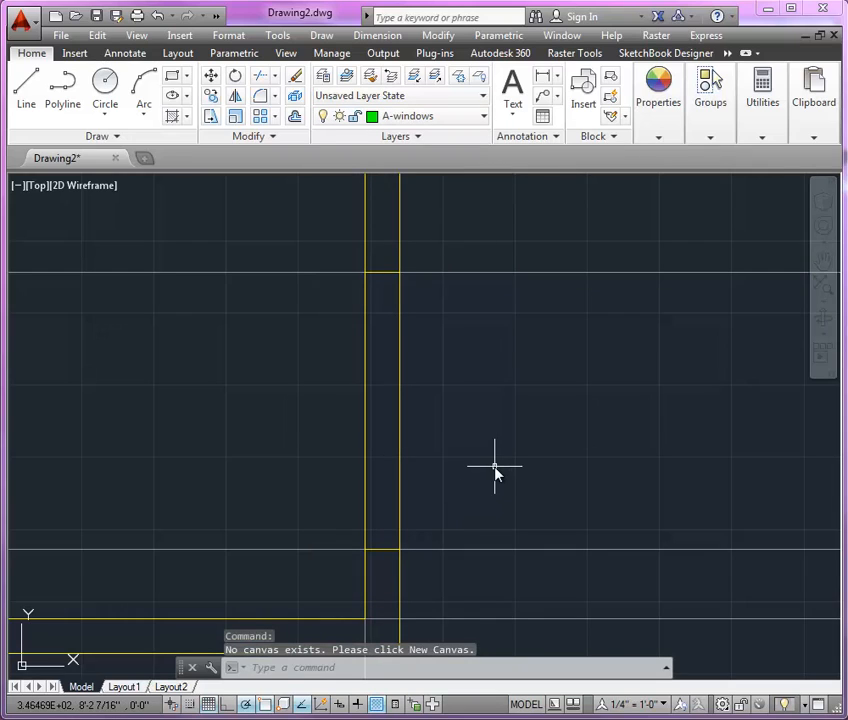
{"action": "type", "text": "l"}
{"action": "key", "text": "Return"}
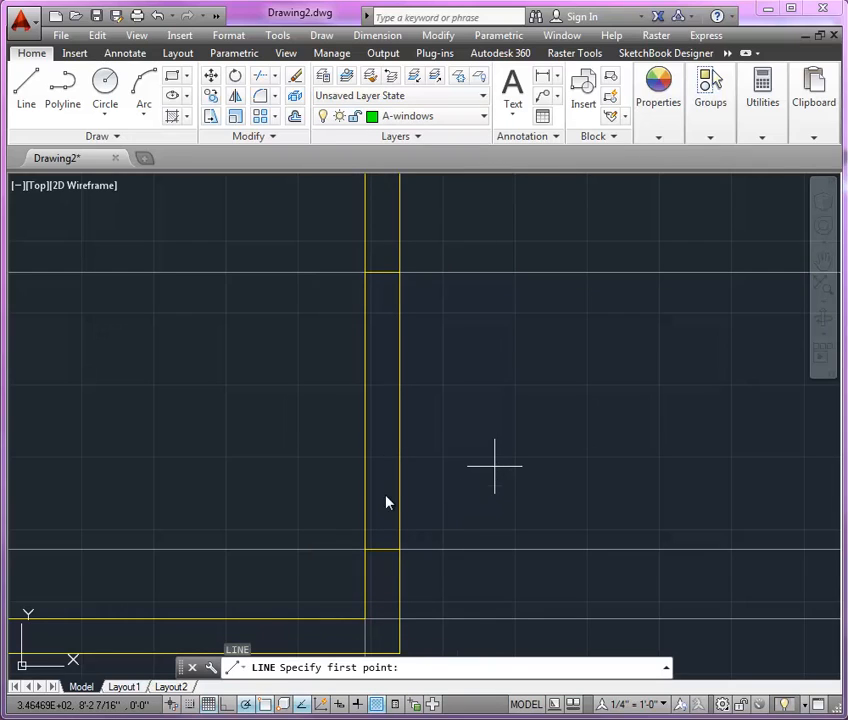
{"action": "left_click", "coordinate": [382, 552]}
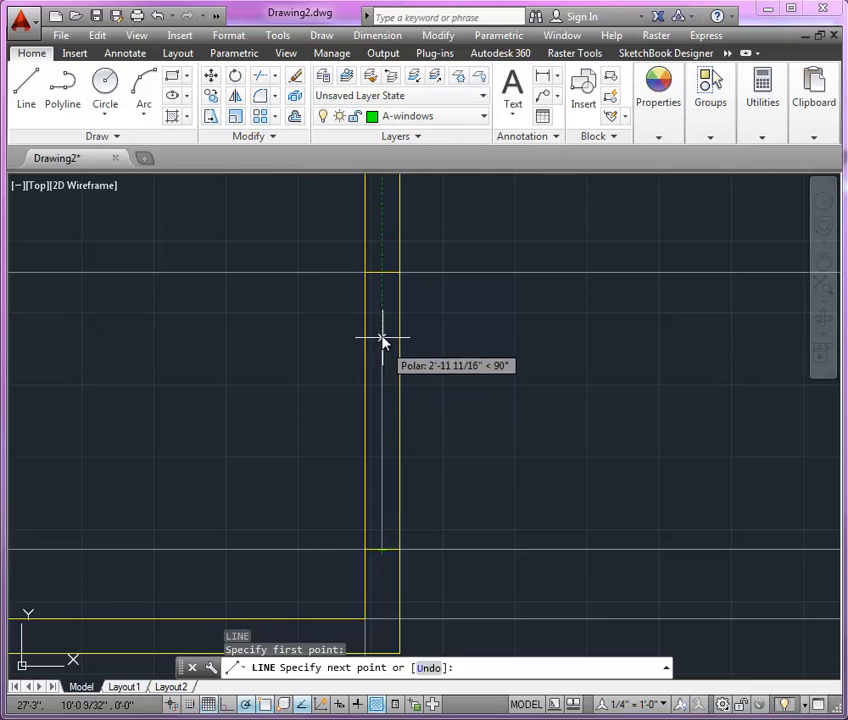
{"action": "left_click", "coordinate": [383, 276]}
{"action": "key", "text": "Return"}
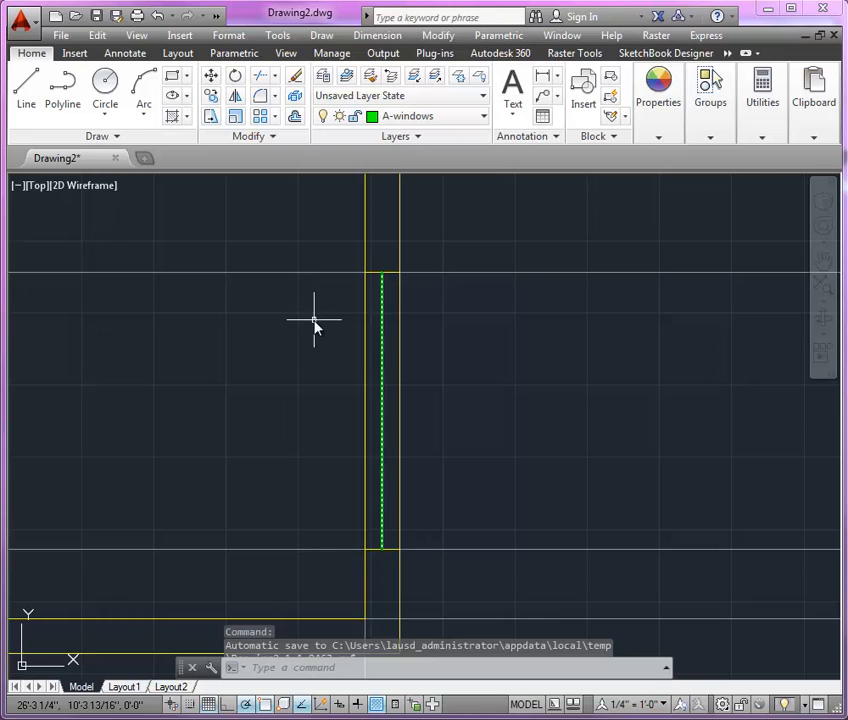
Group the window's glass line with its two short end lines.
{"action": "left_click", "coordinate": [327, 250]}
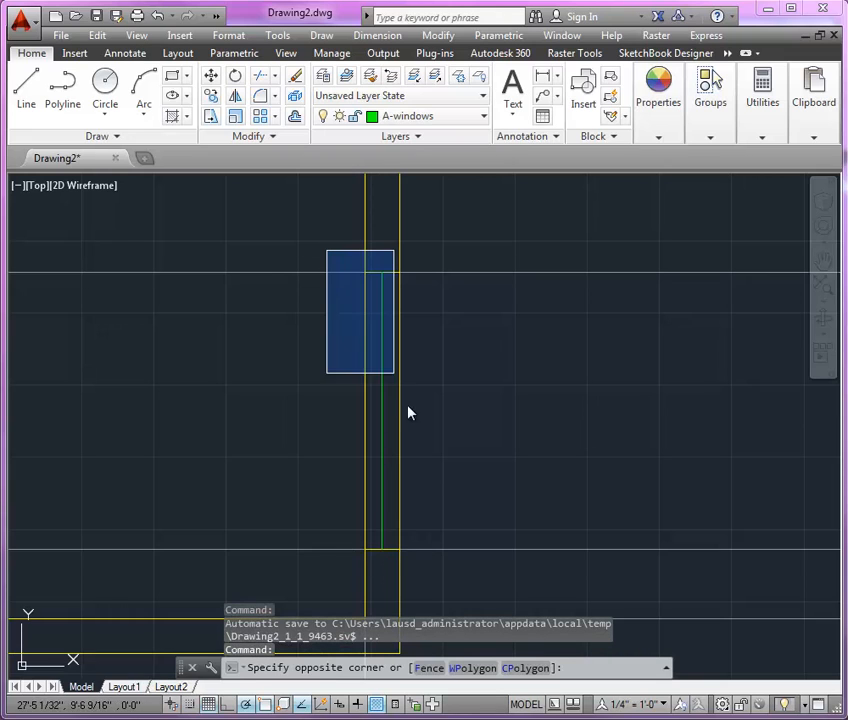
{"action": "left_click", "coordinate": [462, 578]}
{"action": "right_click", "coordinate": [489, 336]}
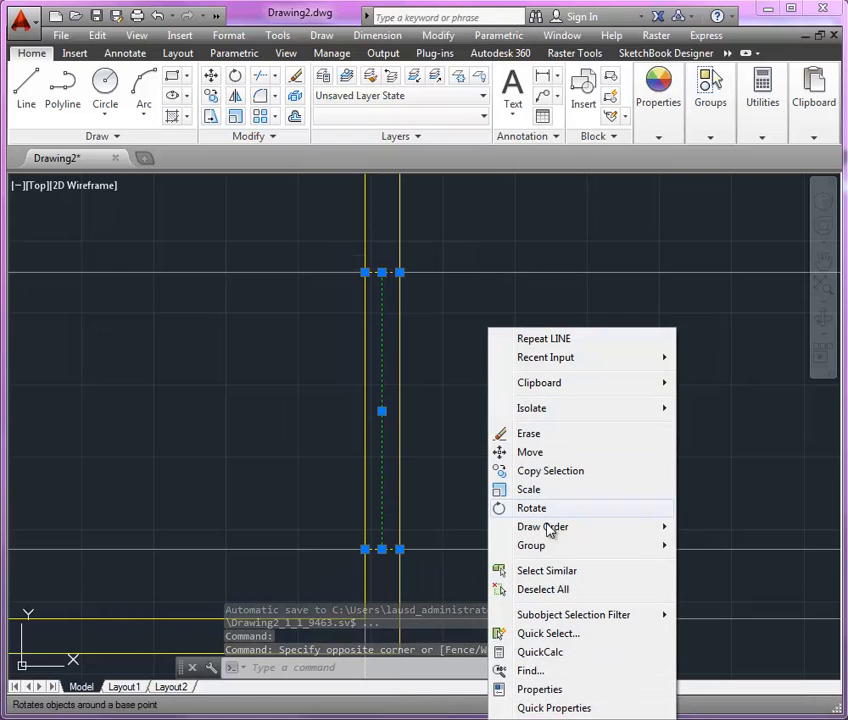
{"action": "mouse_move", "coordinate": [549, 553]}
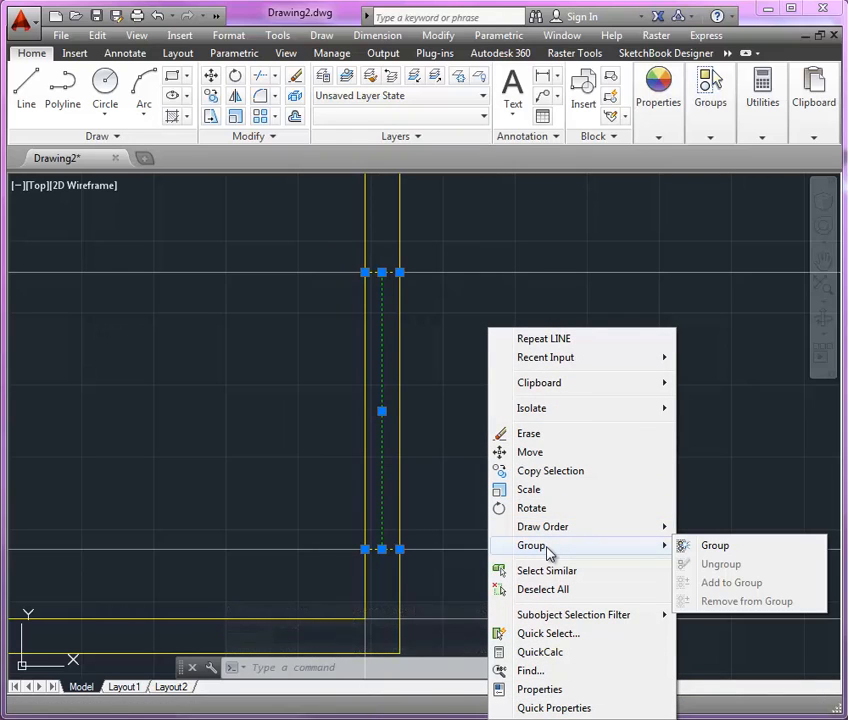
{"action": "left_click", "coordinate": [715, 547]}
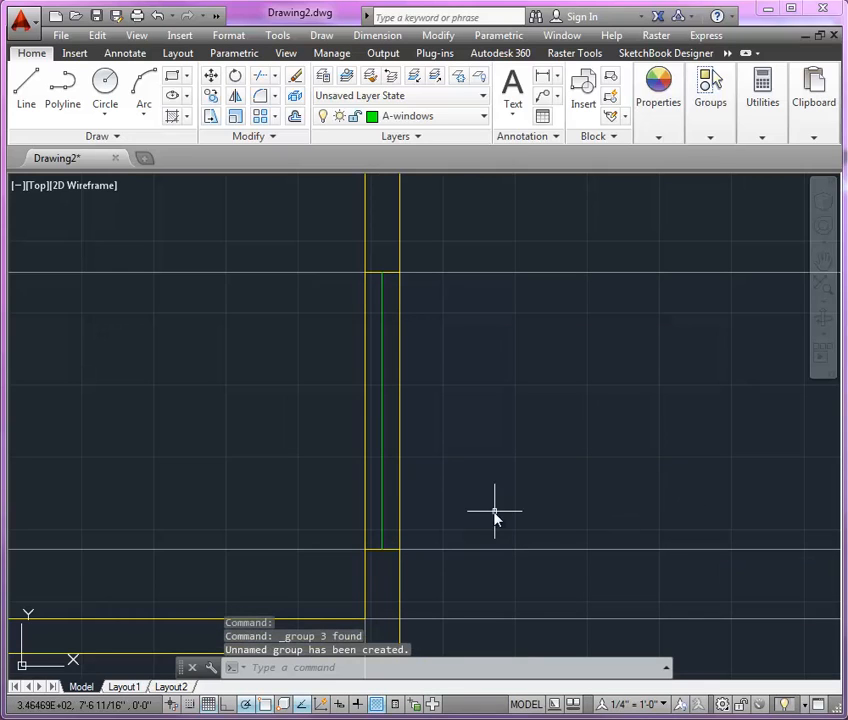
Select the window group at the lower end of the right-hand wall.
{"action": "left_click", "coordinate": [381, 509]}
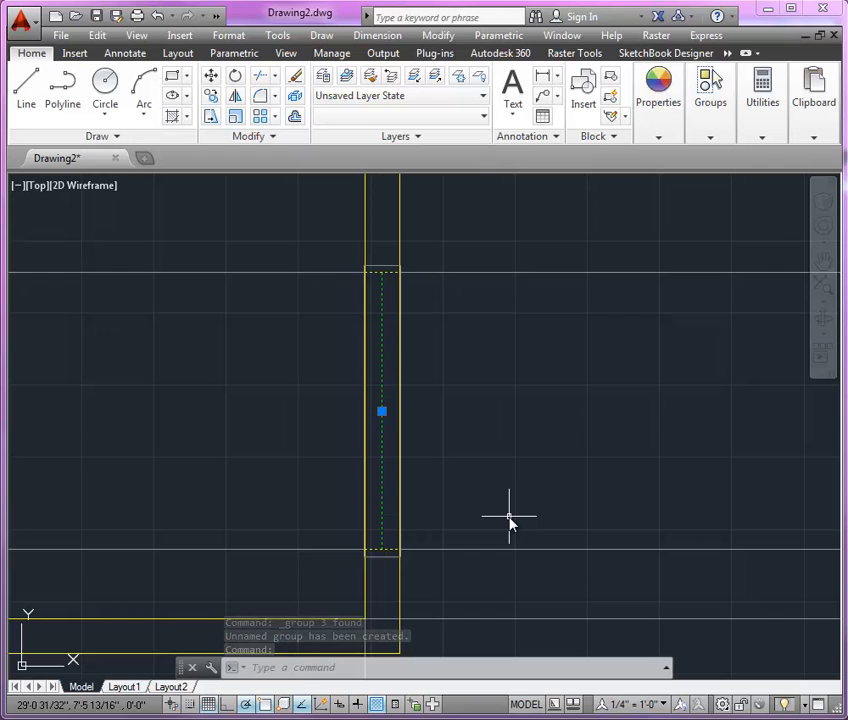
{"action": "scroll", "coordinate": [509, 520], "scroll_direction": "down", "scroll_amount": 1}
{"action": "scroll", "coordinate": [509, 520], "scroll_direction": "down", "scroll_amount": 3}
{"action": "middle_click_drag", "start_coordinate": [538, 477], "coordinate": [532, 516]}
{"action": "scroll", "coordinate": [532, 514], "scroll_direction": "down", "scroll_amount": 2}
{"action": "scroll", "coordinate": [534, 514], "scroll_direction": "up", "scroll_amount": 2}
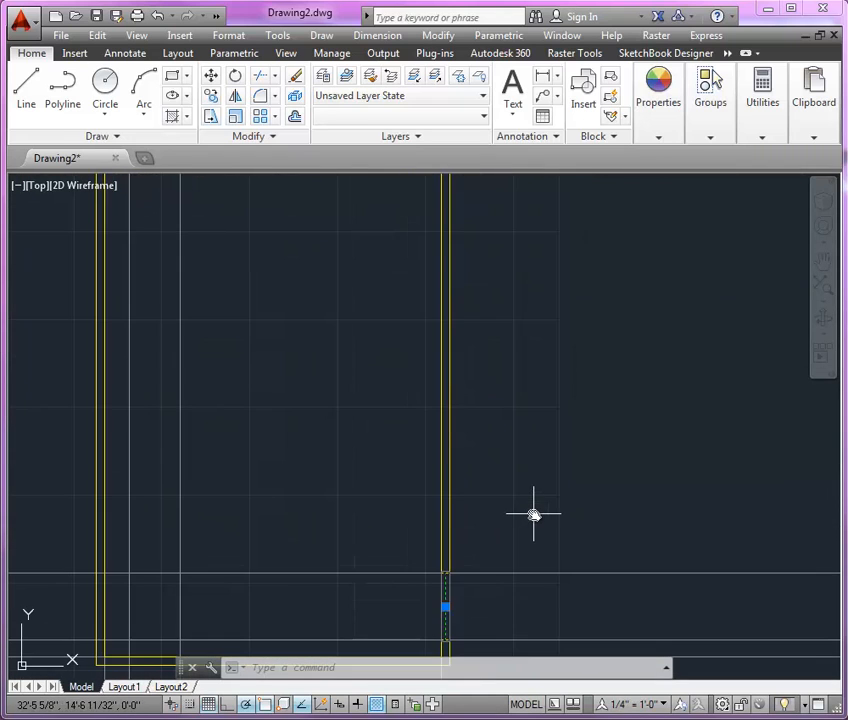
Switch to the browser and examine the window spacing and desk layout in CLASSROOM-FINISHED.pdf.
{"action": "scroll", "coordinate": [537, 512], "scroll_direction": "down", "scroll_amount": 2}
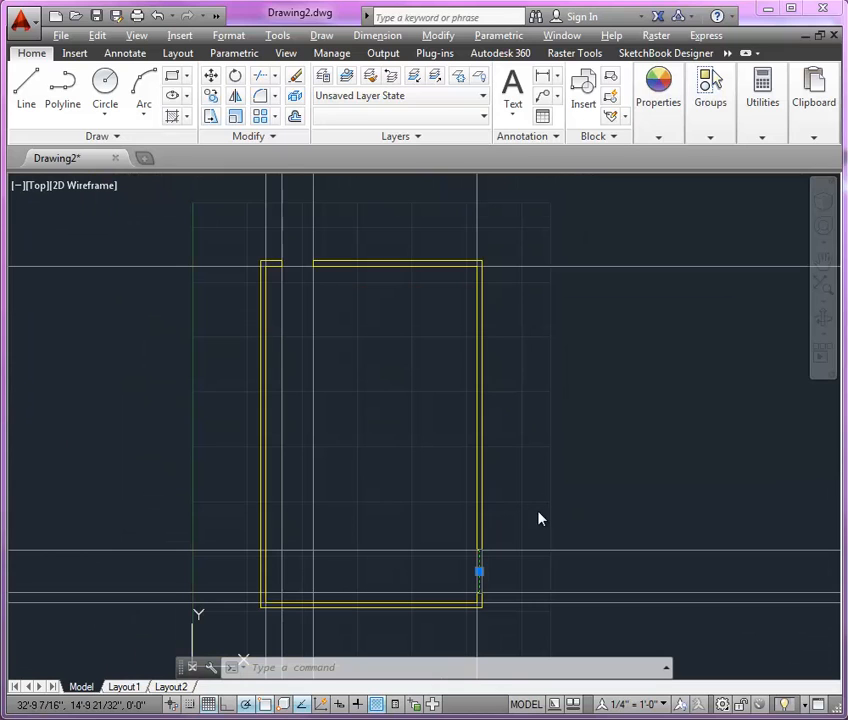
{"action": "key", "text": "alt+Tab"}
{"action": "scroll", "coordinate": [445, 475], "scroll_direction": "down", "scroll_amount": 1}
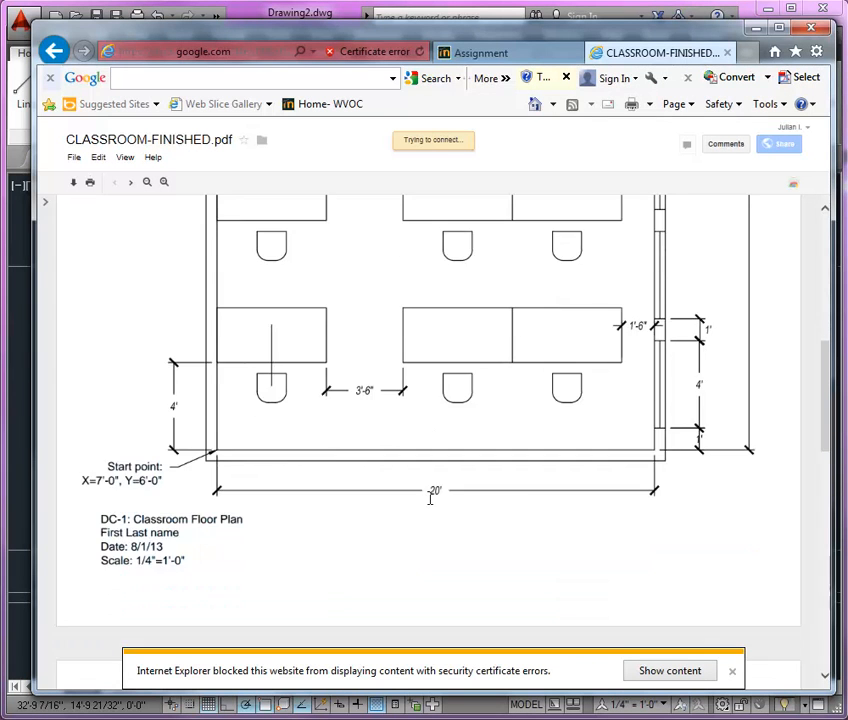
{"action": "scroll", "coordinate": [430, 498], "scroll_direction": "up", "scroll_amount": 5}
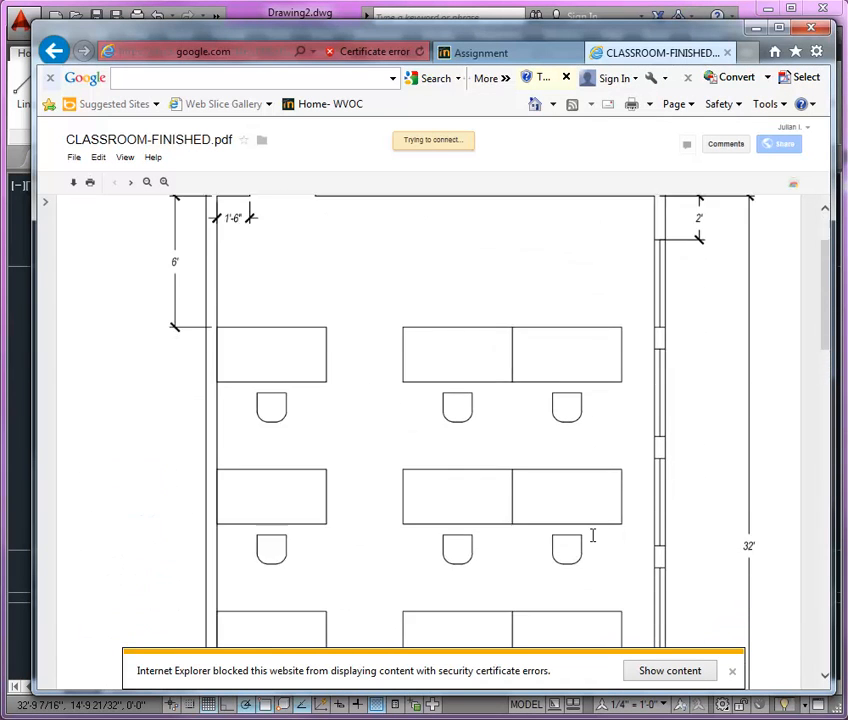
{"action": "left_click", "coordinate": [147, 182]}
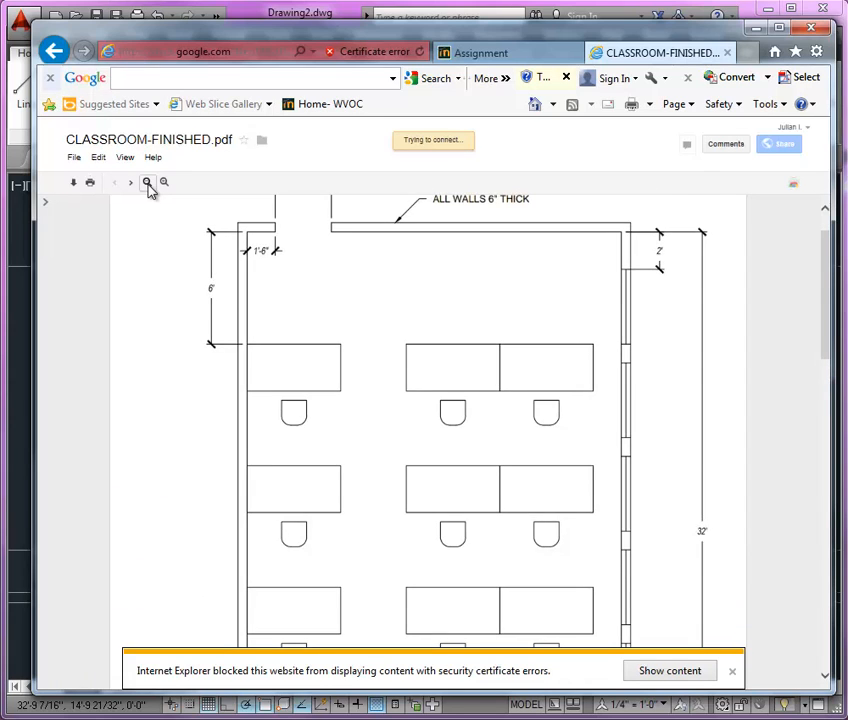
{"action": "scroll", "coordinate": [225, 297], "scroll_direction": "down", "scroll_amount": 3}
{"action": "left_click", "coordinate": [148, 183]}
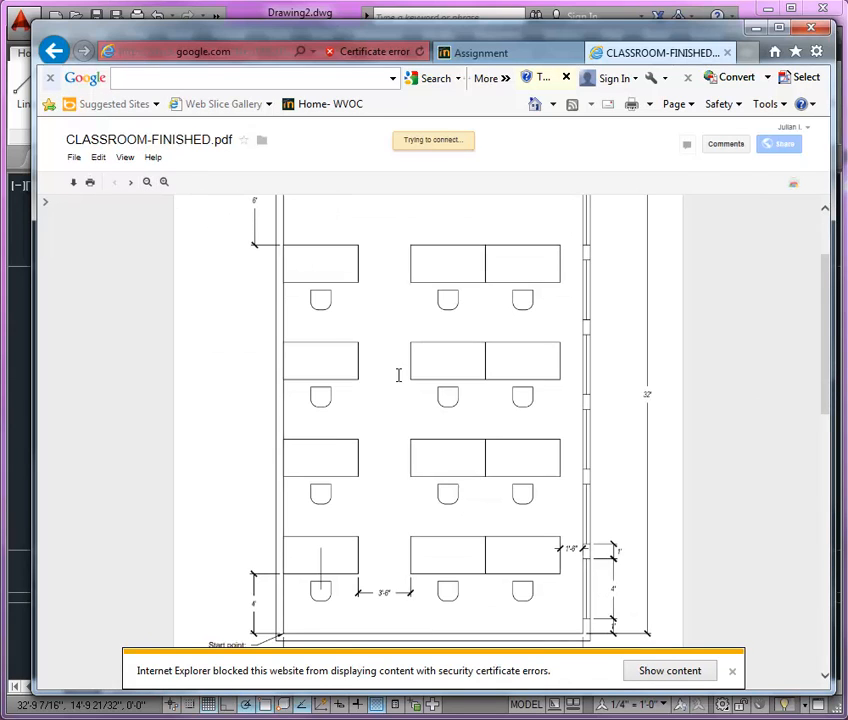
{"action": "left_click", "coordinate": [147, 182]}
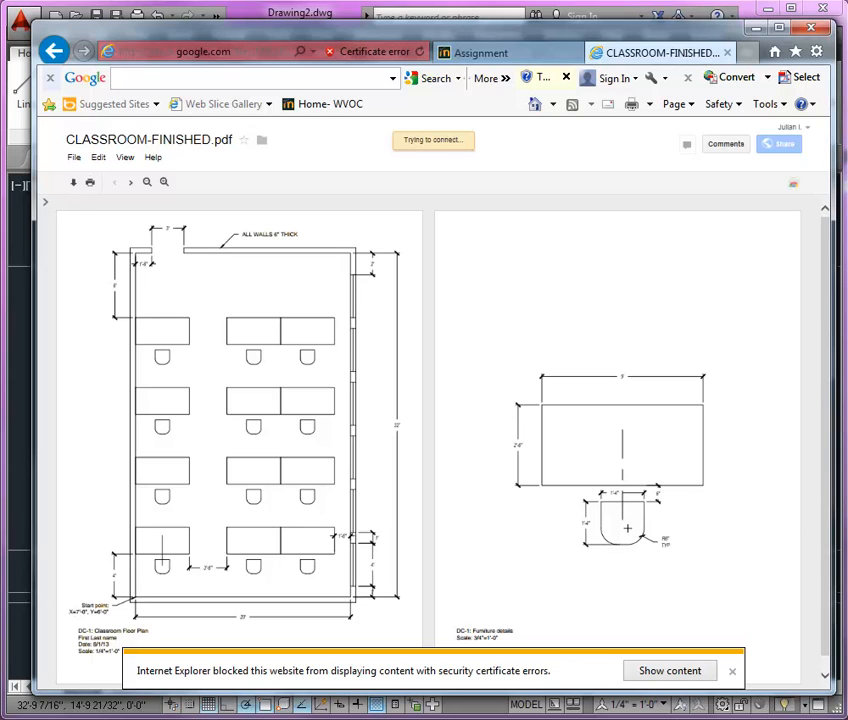
{"action": "left_click", "coordinate": [167, 187]}
{"action": "scroll", "coordinate": [577, 483], "scroll_direction": "down", "scroll_amount": 3}
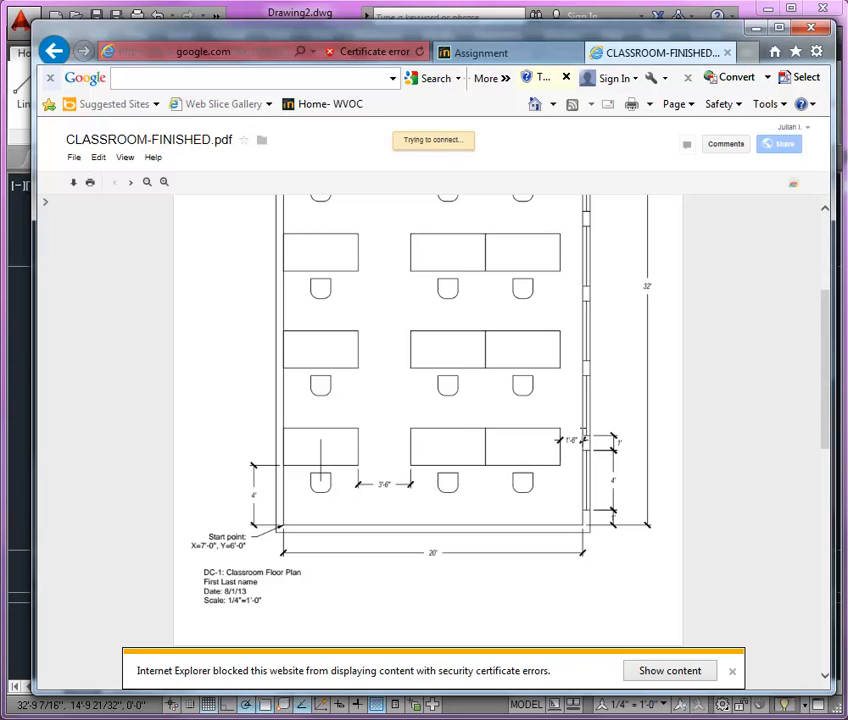
Return to AutoCAD and create a rectangular array of the selected window with 1 column and 5 rows along the wall.
{"action": "key", "text": "alt+Tab"}
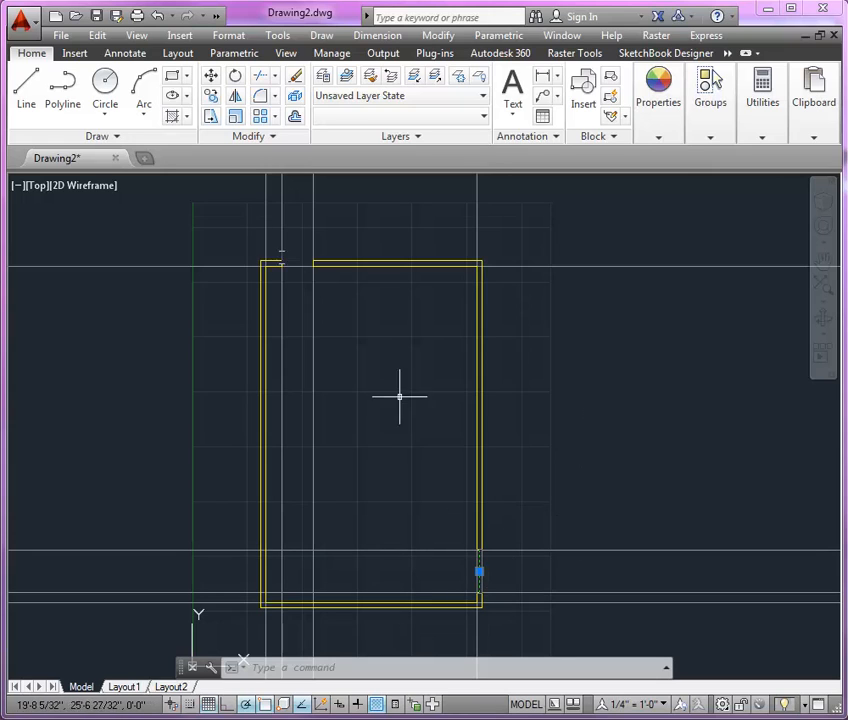
{"action": "left_click", "coordinate": [260, 118]}
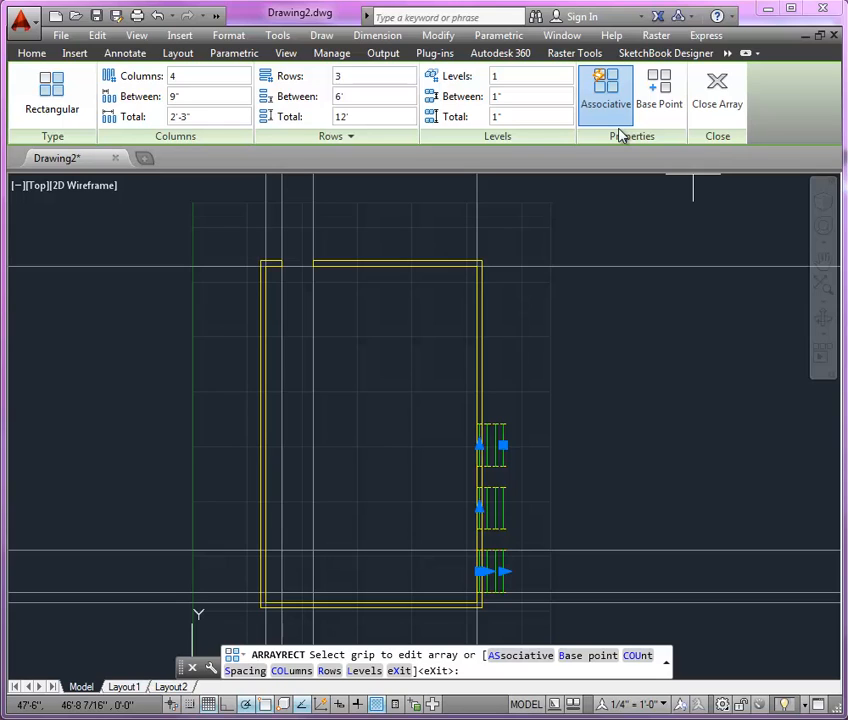
{"action": "left_click", "coordinate": [187, 78]}
{"action": "type", "text": "1"}
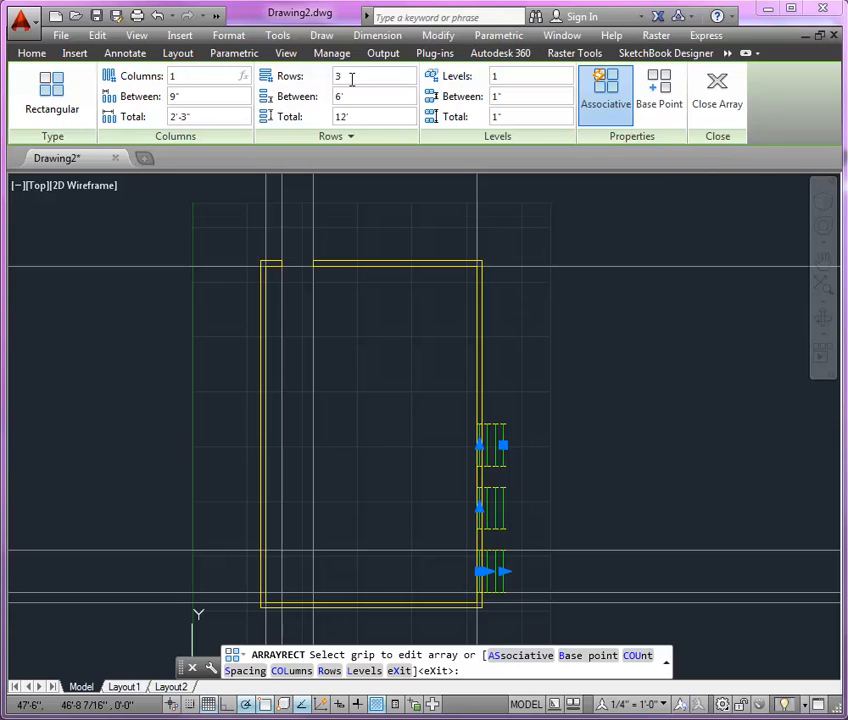
{"action": "key", "text": "Return"}
{"action": "left_click", "coordinate": [340, 80]}
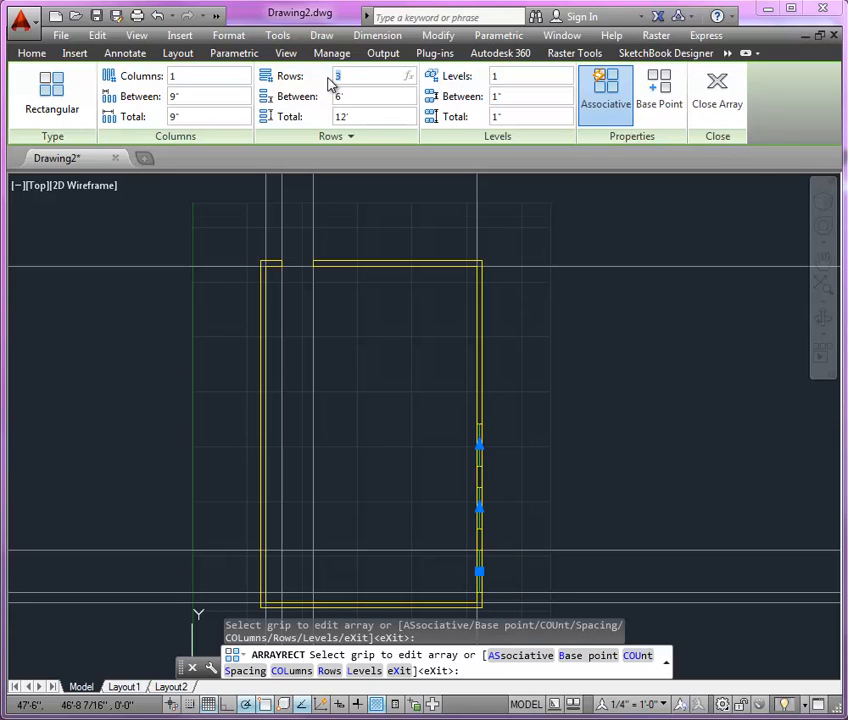
{"action": "type", "text": "5"}
{"action": "key", "text": "Return"}
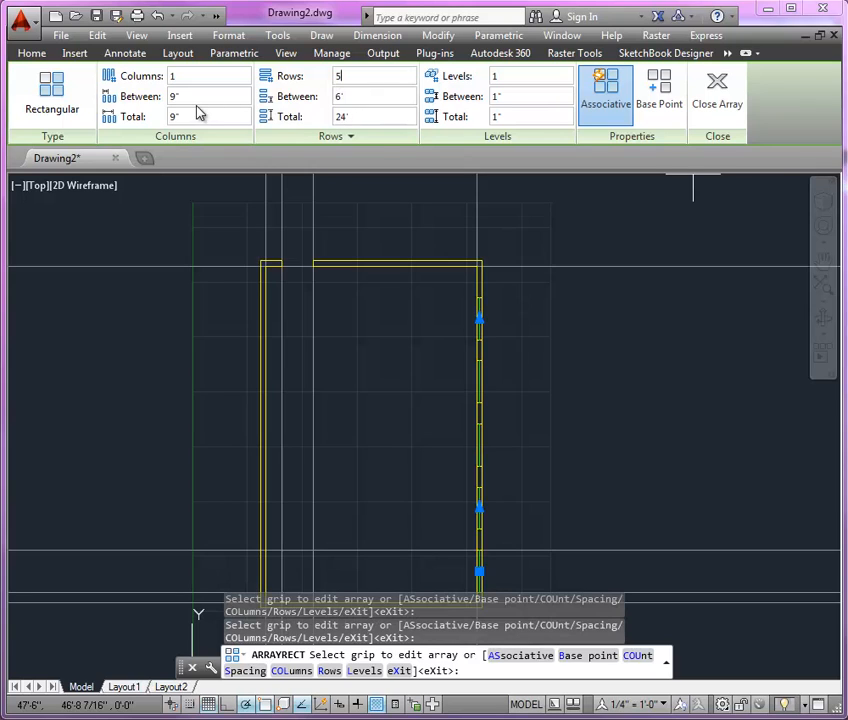
{"action": "left_click", "coordinate": [343, 97]}
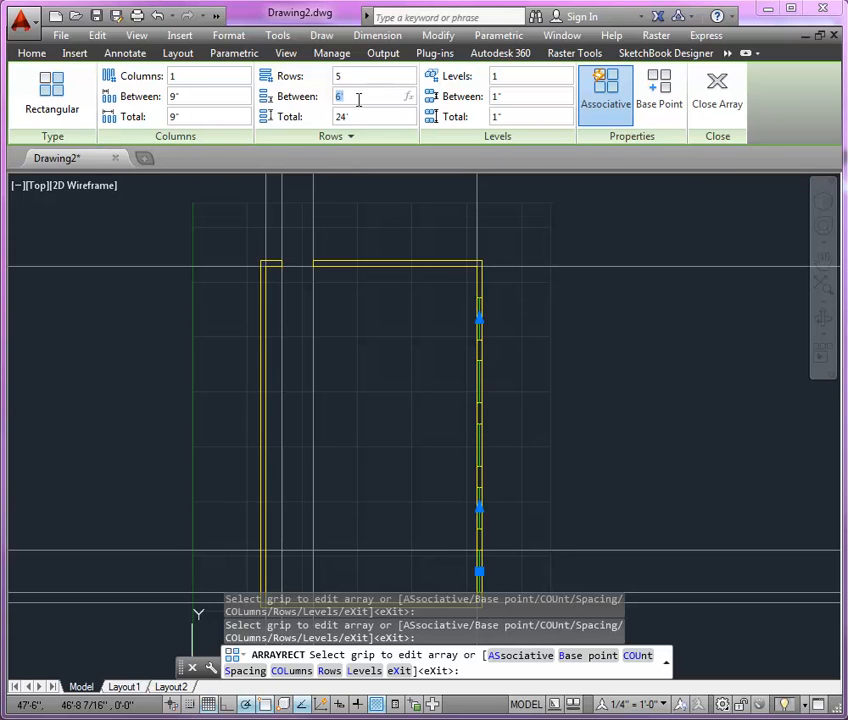
{"action": "left_click", "coordinate": [725, 120]}
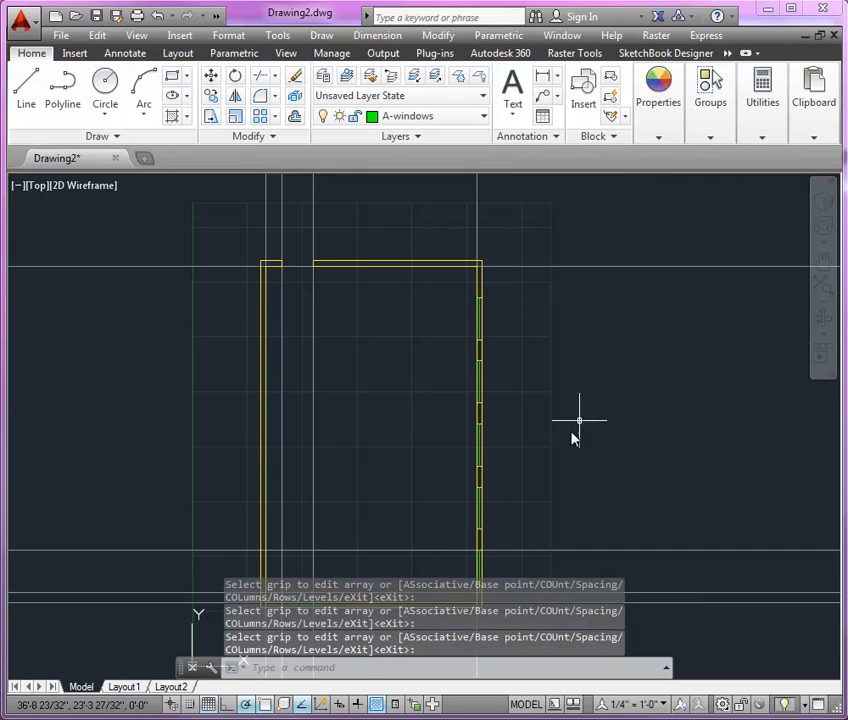
Edit the window array to 6 rows spaced 5' apart and finish the array edit.
{"action": "middle_click_drag", "start_coordinate": [575, 438], "coordinate": [522, 418]}
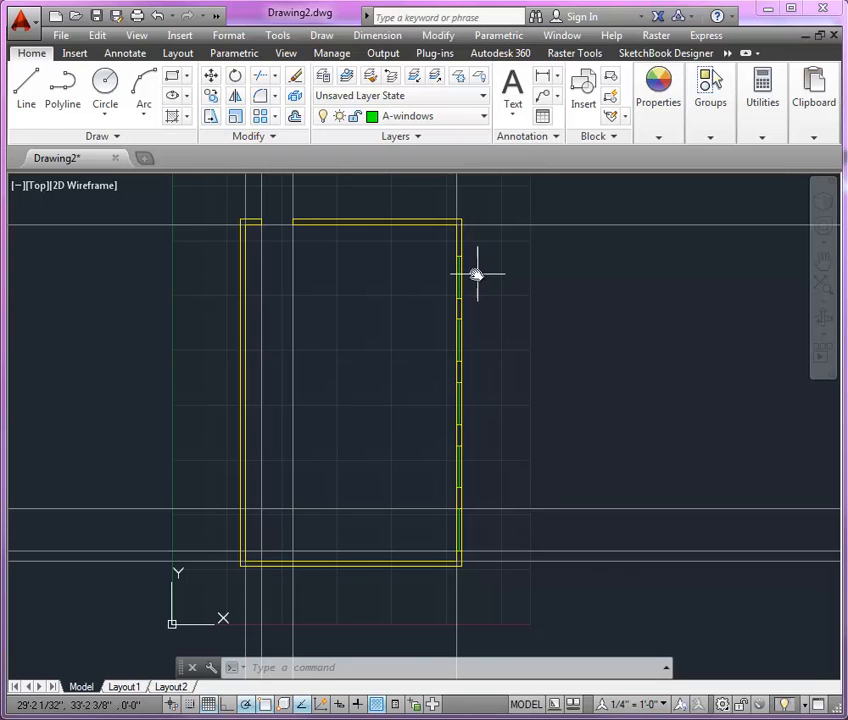
{"action": "scroll", "coordinate": [459, 272], "scroll_direction": "up", "scroll_amount": 5}
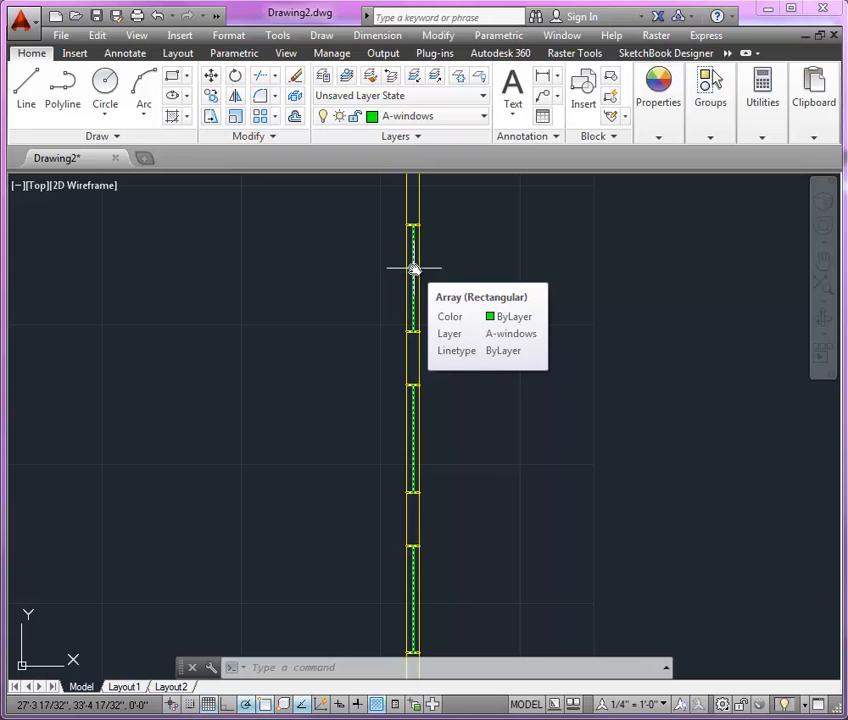
{"action": "left_click", "coordinate": [414, 271]}
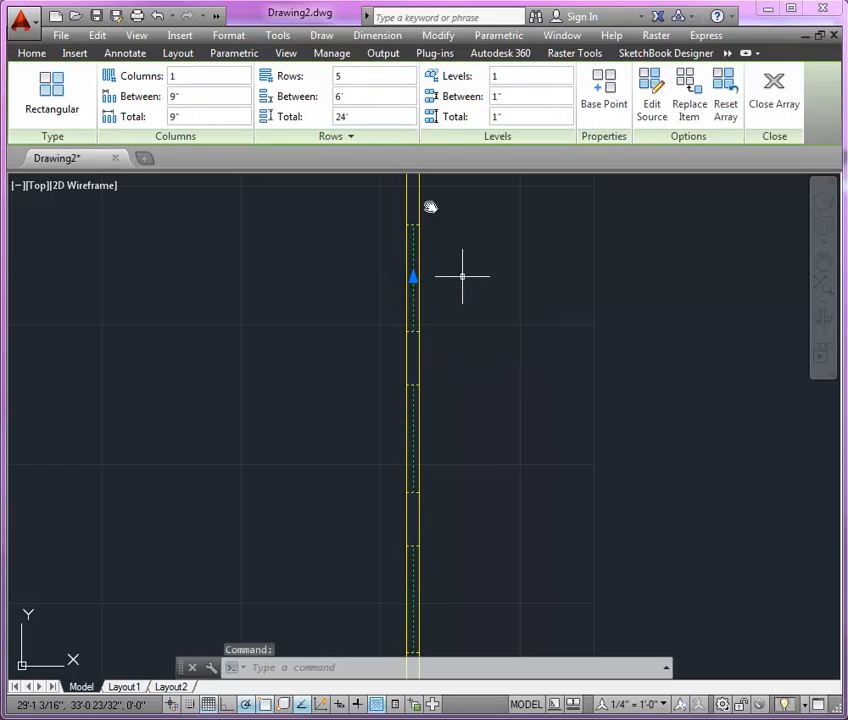
{"action": "left_click", "coordinate": [352, 78]}
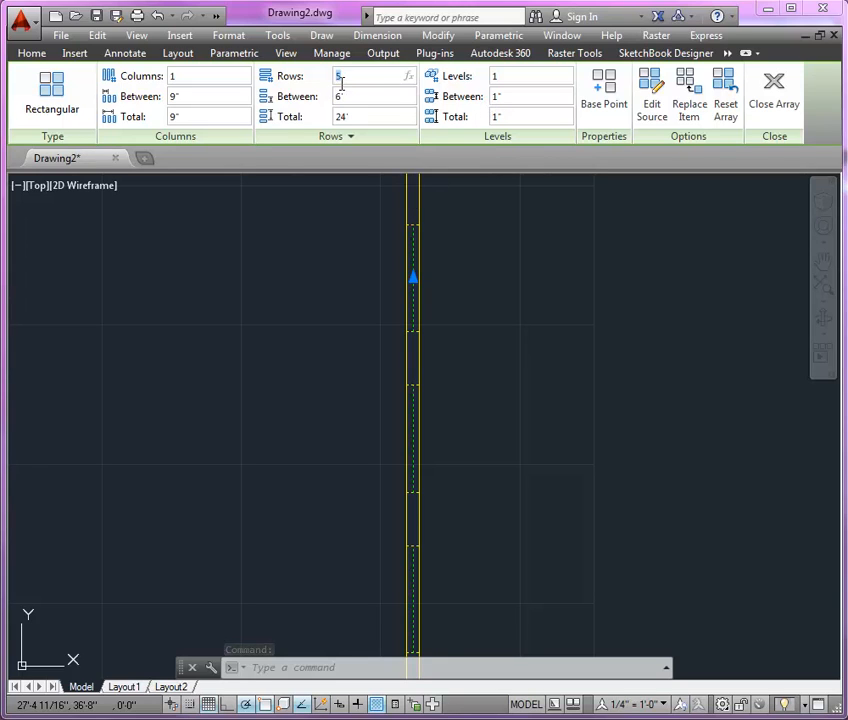
{"action": "type", "text": "6"}
{"action": "left_click", "coordinate": [360, 96]}
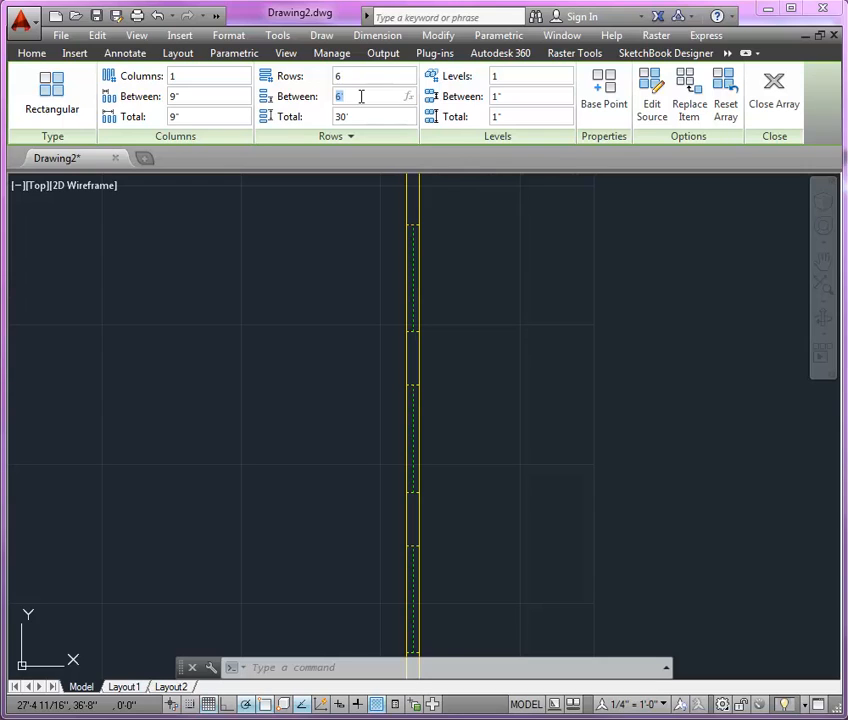
{"action": "type", "text": "5"}
{"action": "key", "text": "Return"}
{"action": "left_click", "coordinate": [511, 343]}
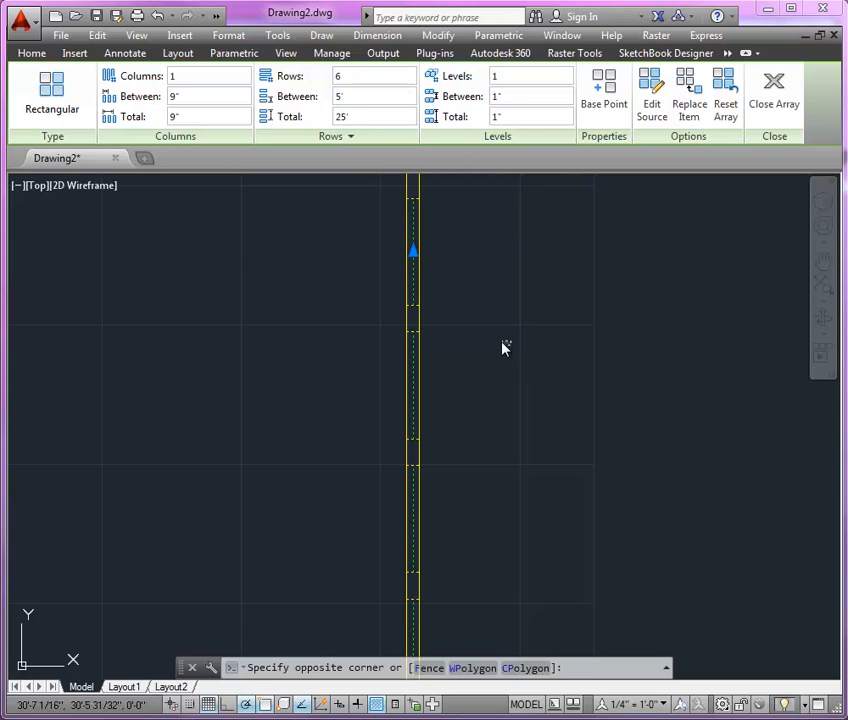
{"action": "left_click", "coordinate": [512, 326]}
{"action": "scroll", "coordinate": [512, 326], "scroll_direction": "down", "scroll_amount": 4}
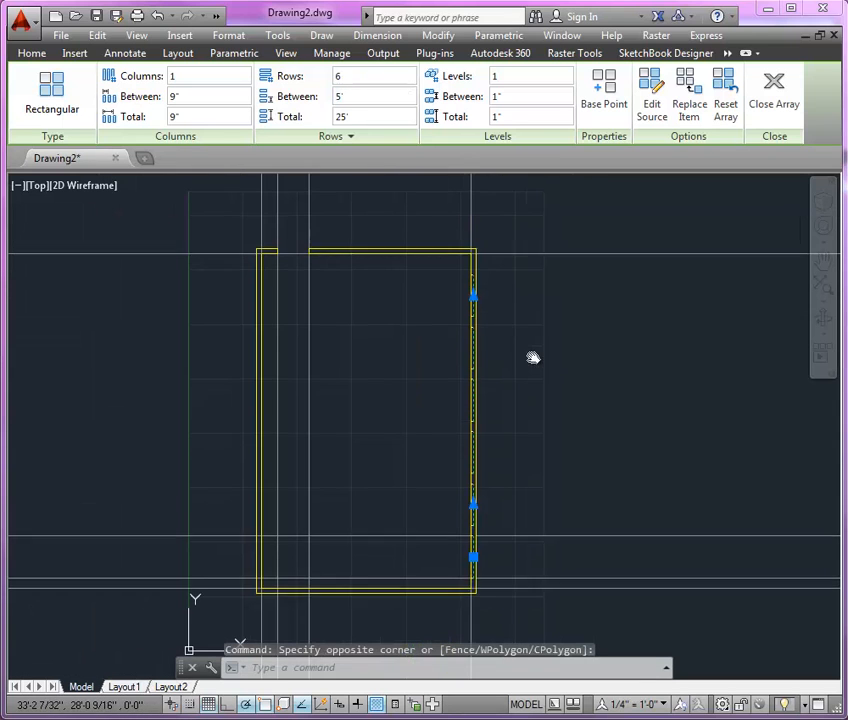
{"action": "middle_click_drag", "start_coordinate": [534, 356], "coordinate": [496, 373]}
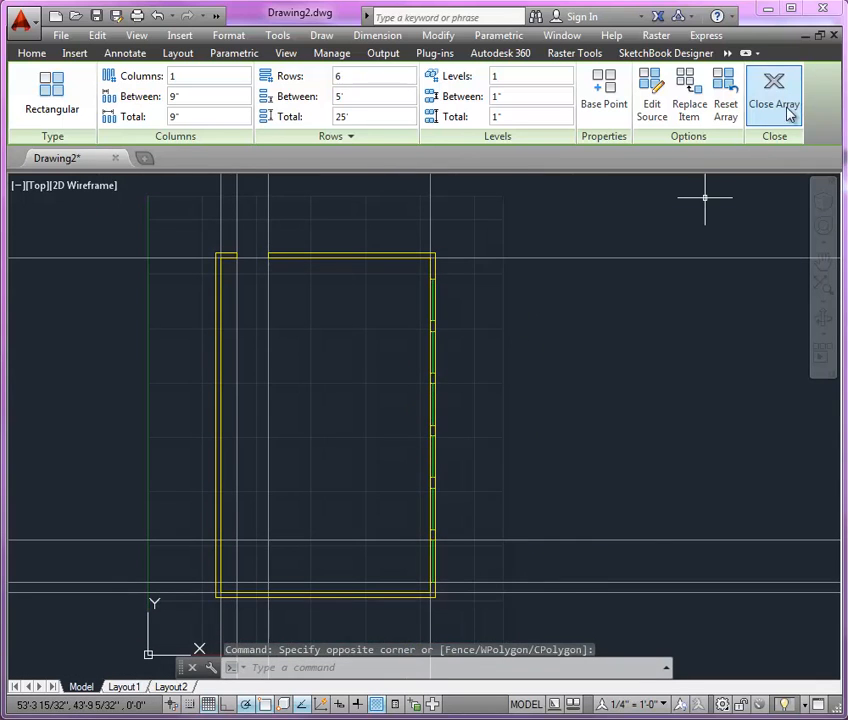
{"action": "left_click", "coordinate": [797, 110]}
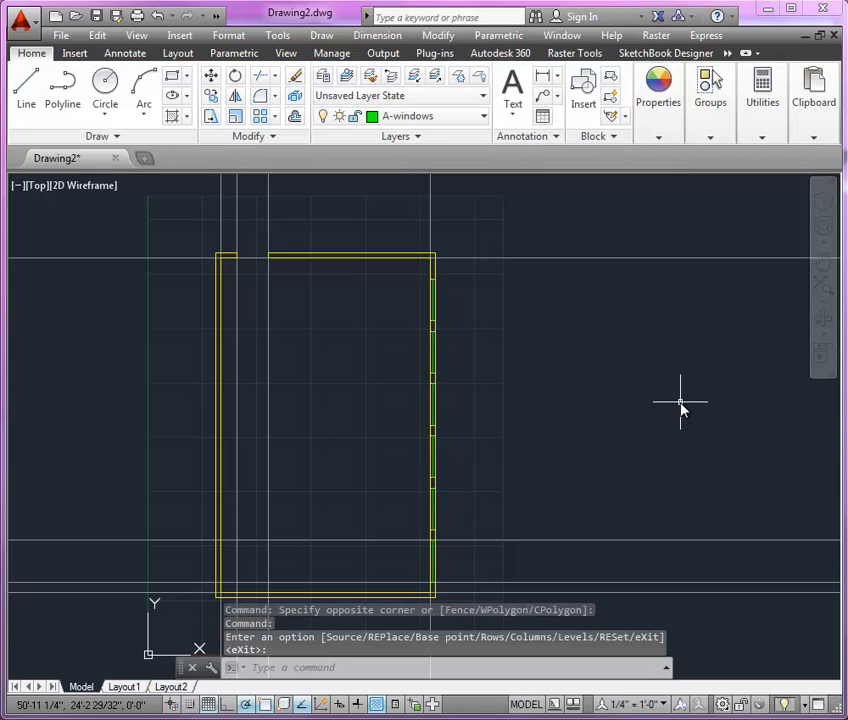
{"action": "middle_click_drag", "start_coordinate": [680, 405], "coordinate": [681, 384]}
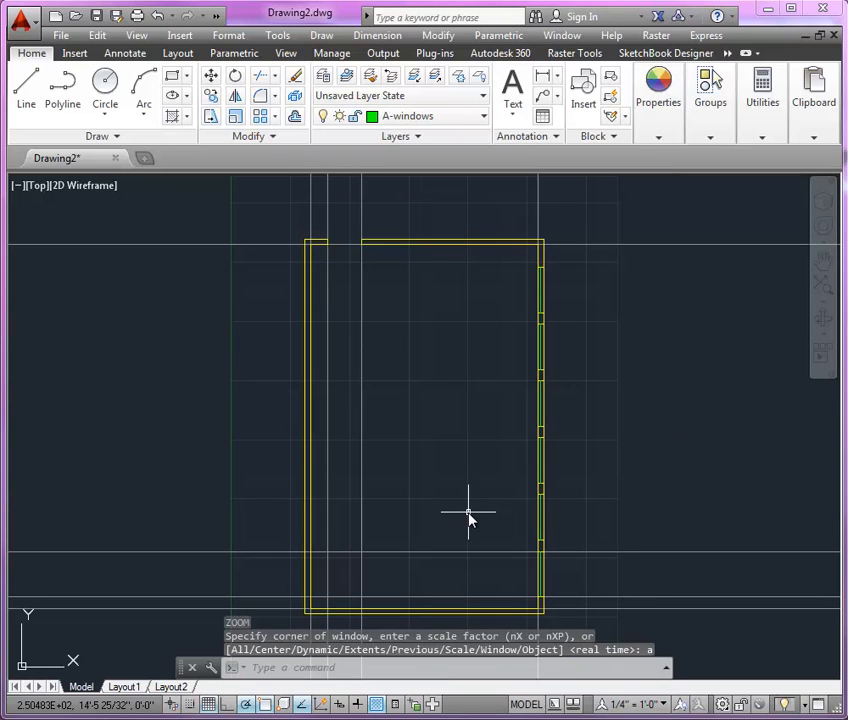
Check the furniture details page of the PDF in the browser, return to AutoCAD and make A-Furn the current layer.
{"action": "key", "text": "alt+Tab"}
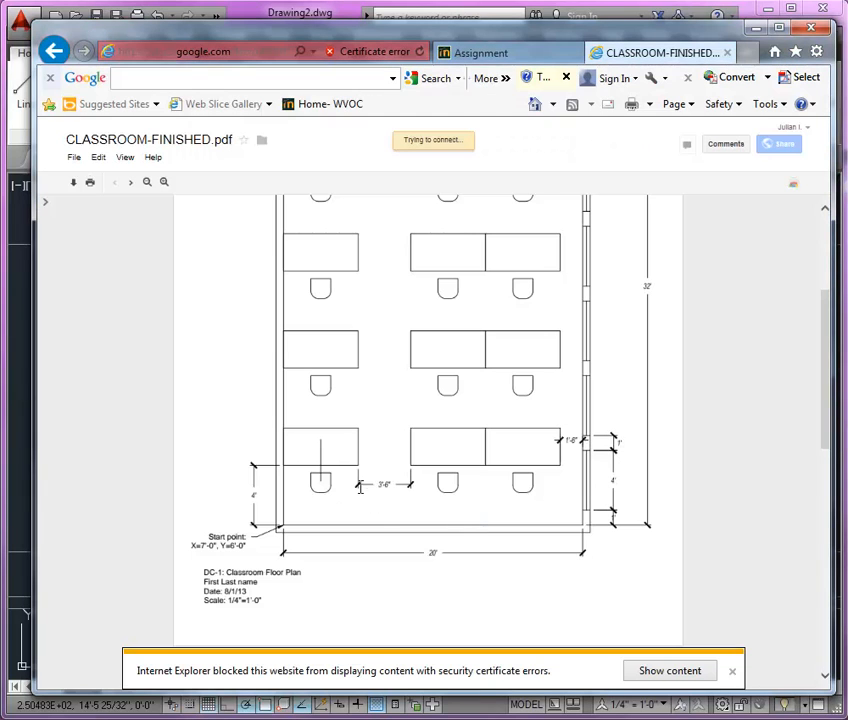
{"action": "scroll", "coordinate": [394, 496], "scroll_direction": "down", "scroll_amount": 8}
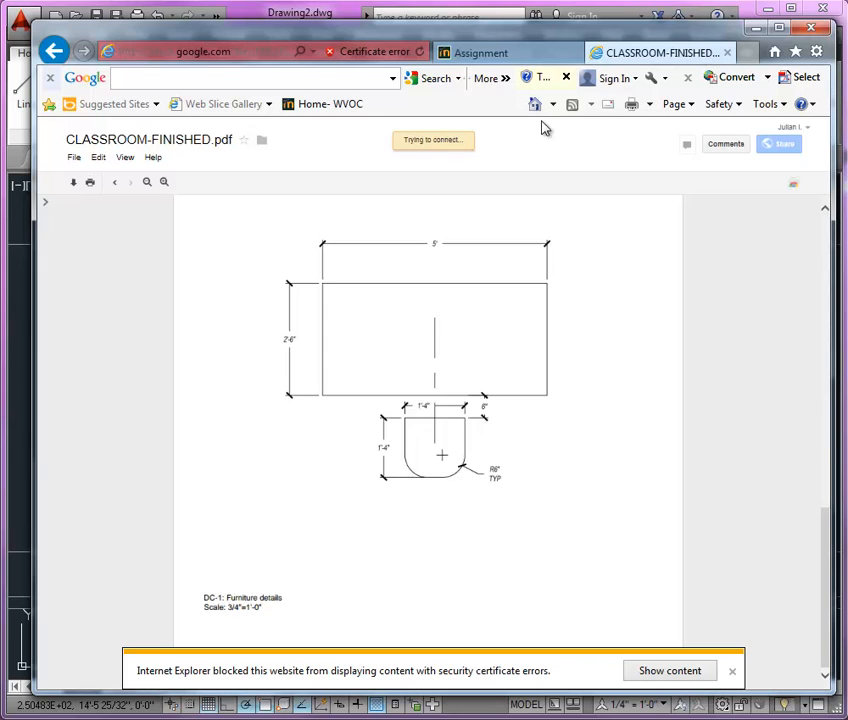
{"action": "left_click", "coordinate": [300, 14]}
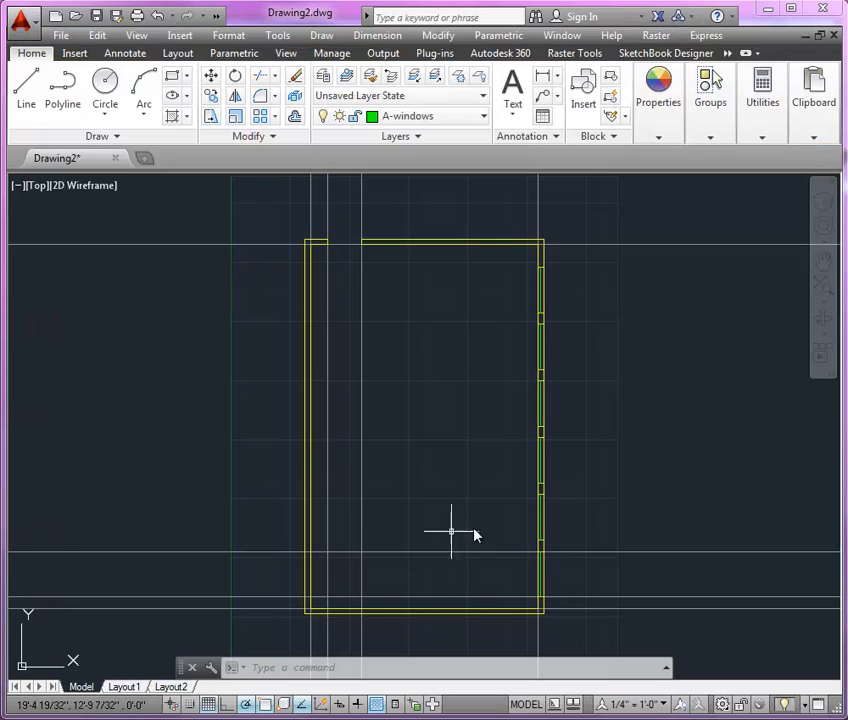
{"action": "scroll", "coordinate": [609, 516], "scroll_direction": "up", "scroll_amount": 2}
{"action": "middle_click_drag", "start_coordinate": [609, 516], "coordinate": [298, 496]}
{"action": "scroll", "coordinate": [440, 408], "scroll_direction": "up", "scroll_amount": 4}
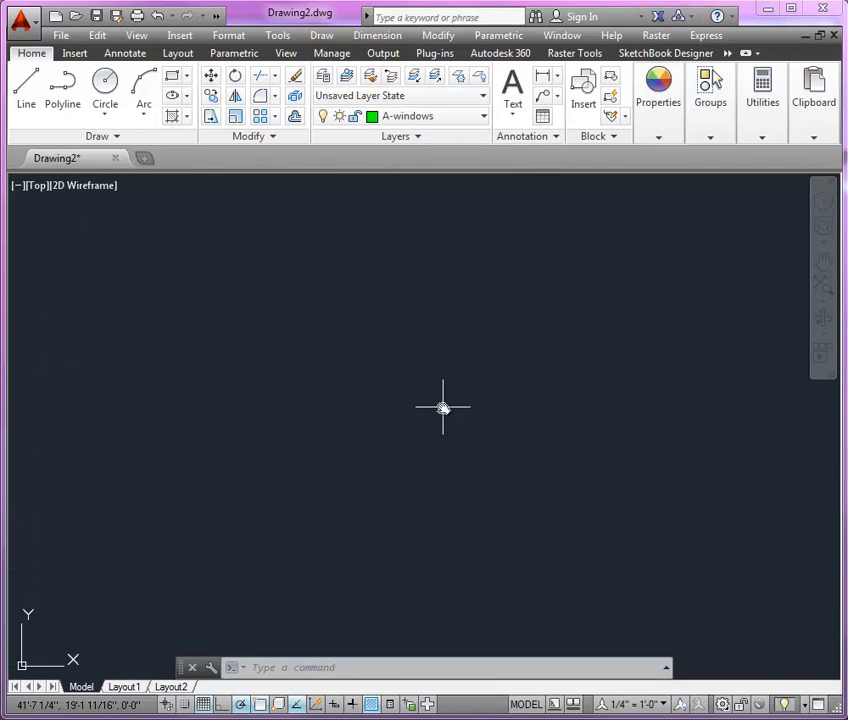
{"action": "left_click", "coordinate": [464, 119]}
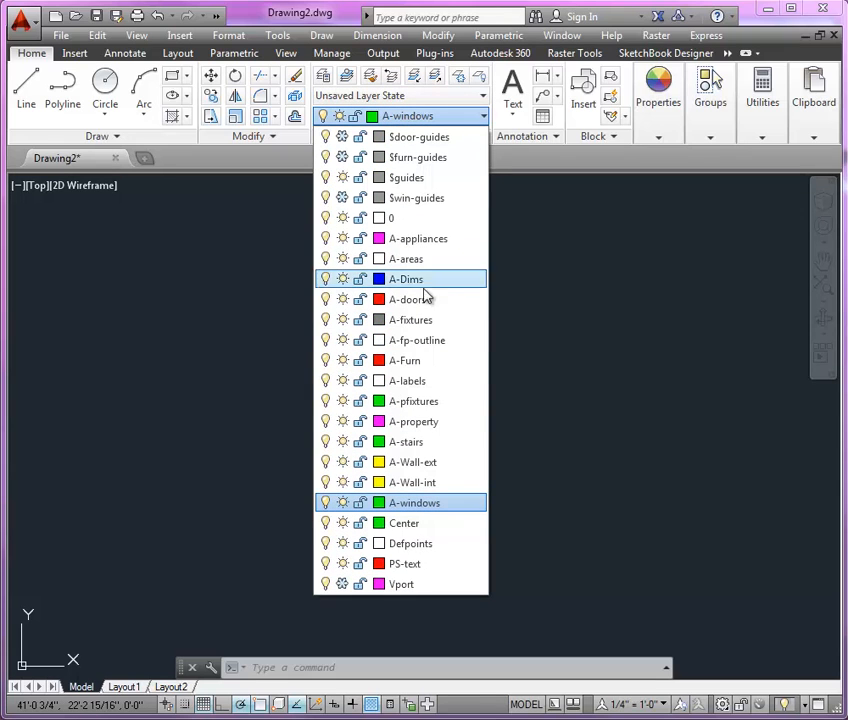
{"action": "left_click", "coordinate": [427, 362]}
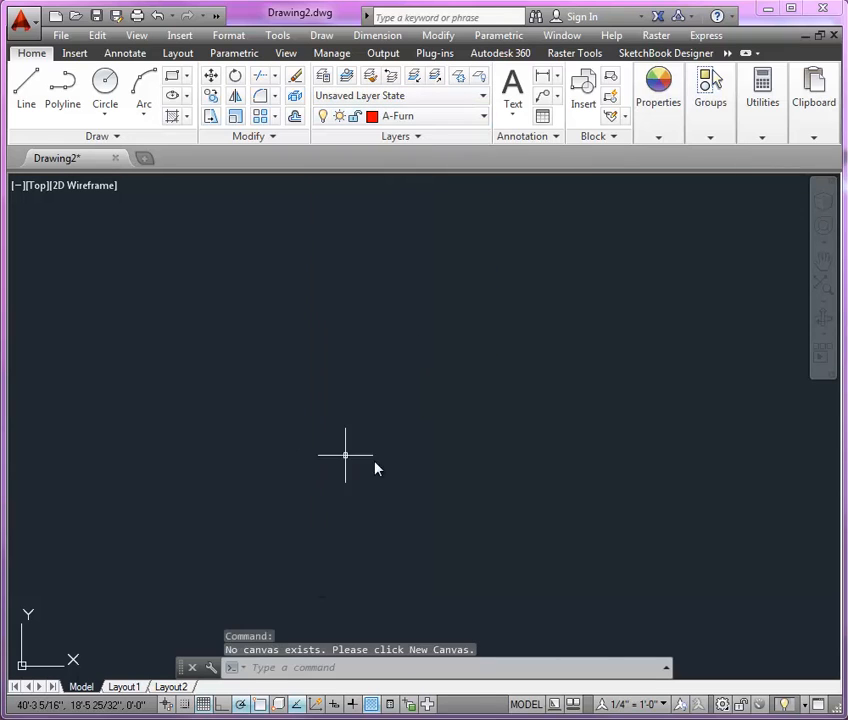
Draw a 5' by 2'6" rectangle in an empty area for the desk.
{"action": "left_click", "coordinate": [171, 85]}
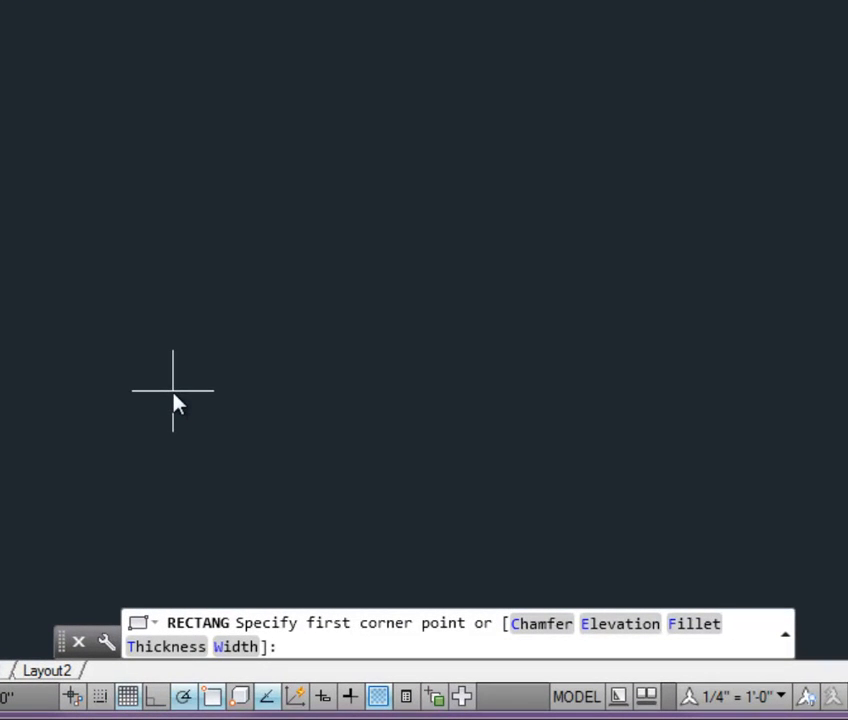
{"action": "left_click", "coordinate": [203, 399]}
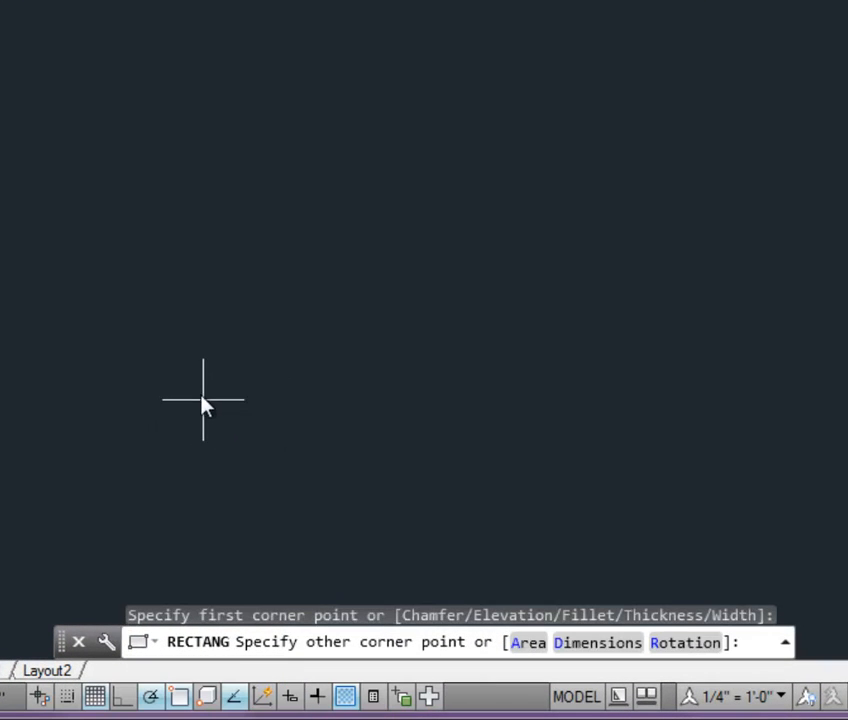
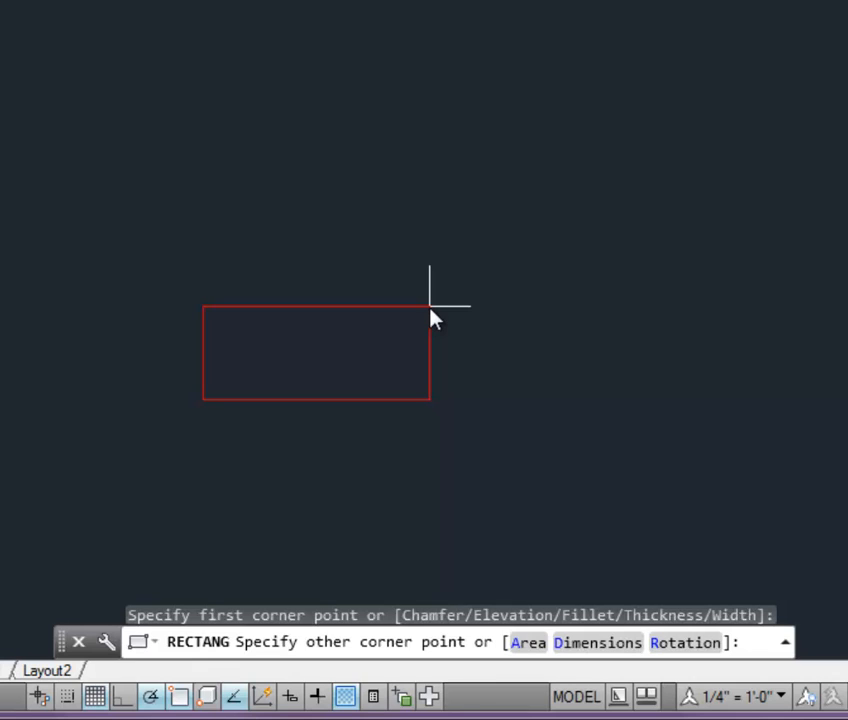
{"action": "type", "text": "@"}
{"action": "type", "text": "5'"}
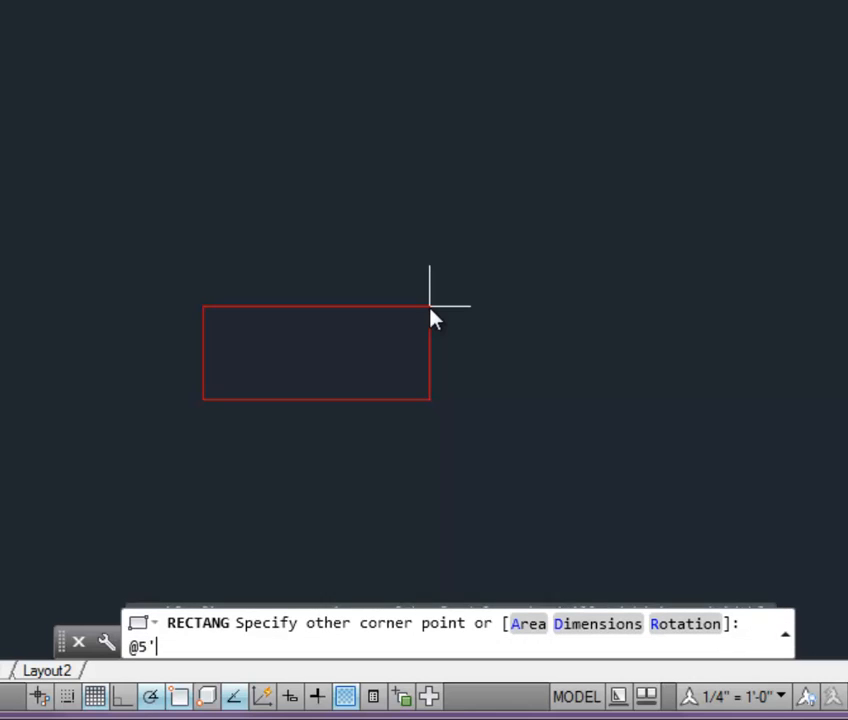
{"action": "type", "text": ",2'6"}
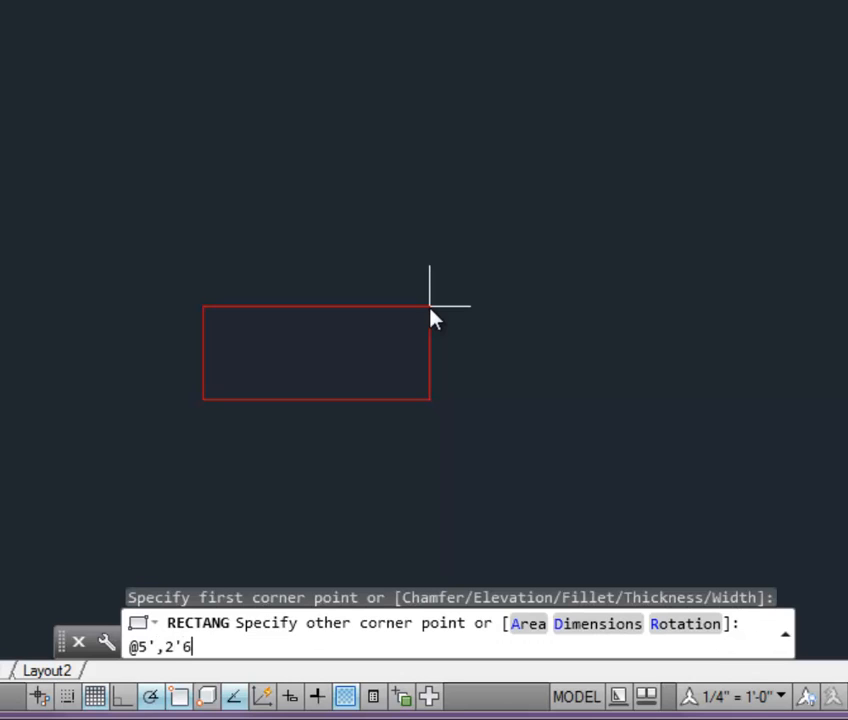
{"action": "key", "text": "Return"}
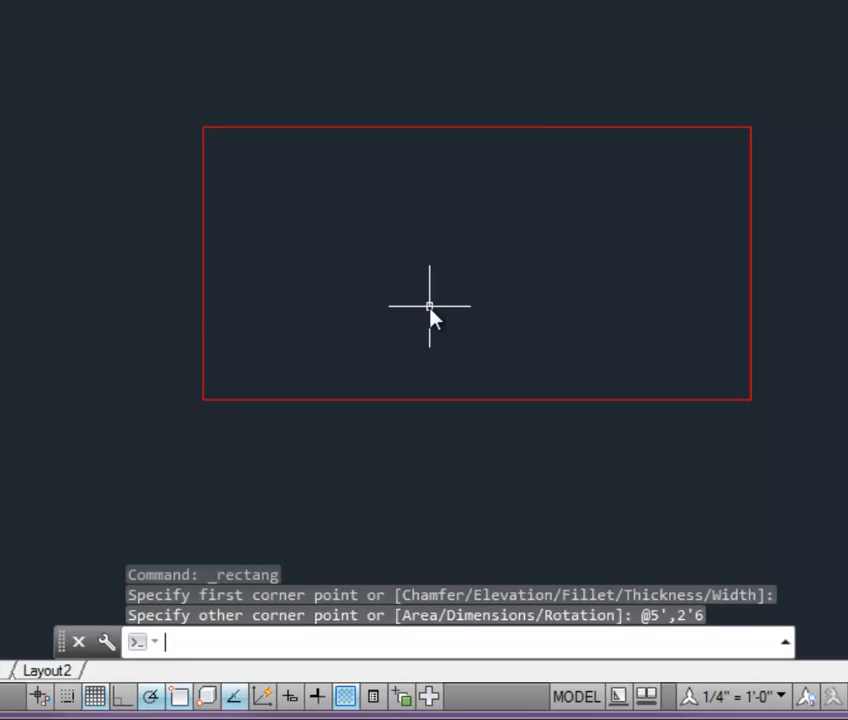
Draw a second 5' by 2'6" rectangle beside the desk with the Dimensions option, and delete it.
{"action": "scroll", "coordinate": [290, 300], "scroll_direction": "down", "scroll_amount": 3}
{"action": "mouse_move", "coordinate": [265, 295]}
{"action": "middle_mouse_down"}
{"action": "mouse_move", "coordinate": [257, 295]}
{"action": "mouse_move", "coordinate": [294, 305]}
{"action": "middle_mouse_up"}
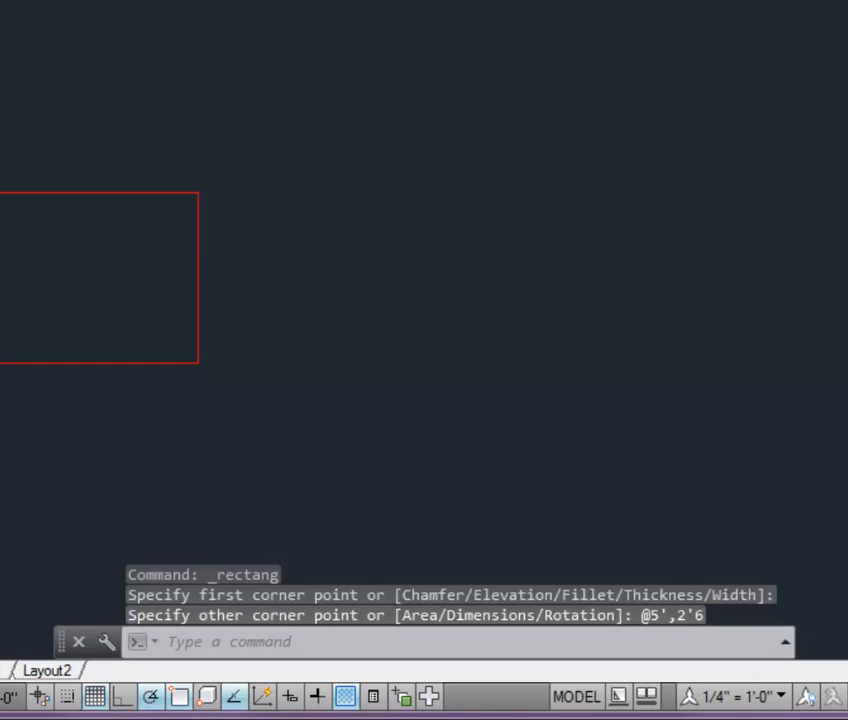
{"action": "key", "text": "Return"}
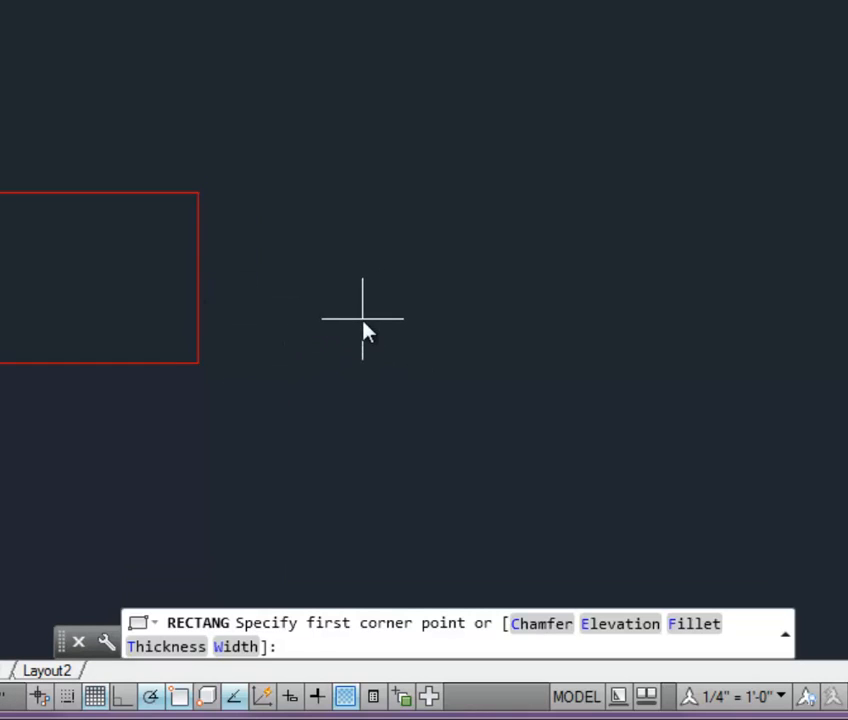
{"action": "left_click", "coordinate": [331, 353]}
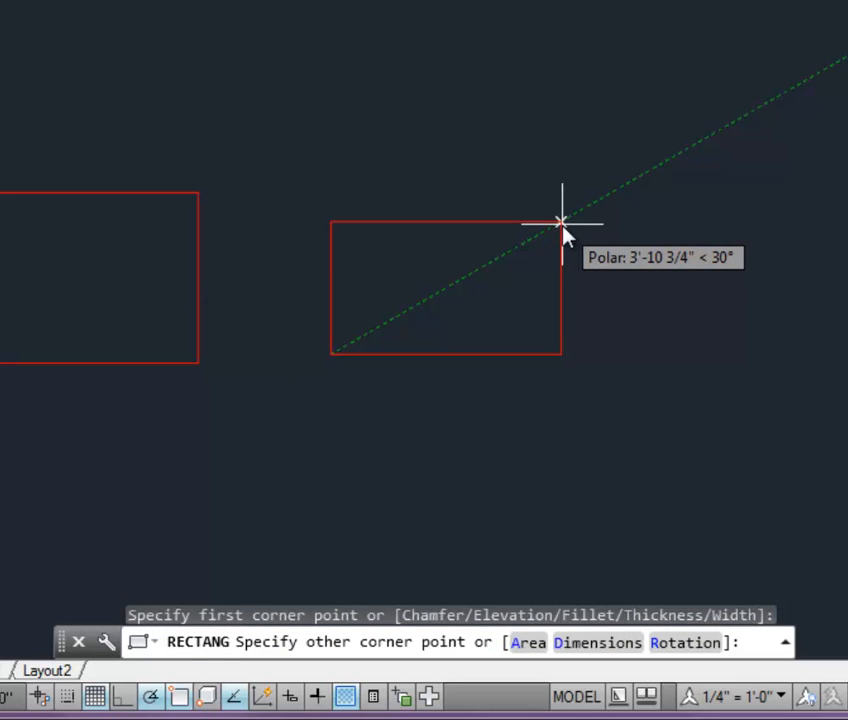
{"action": "type", "text": "d"}
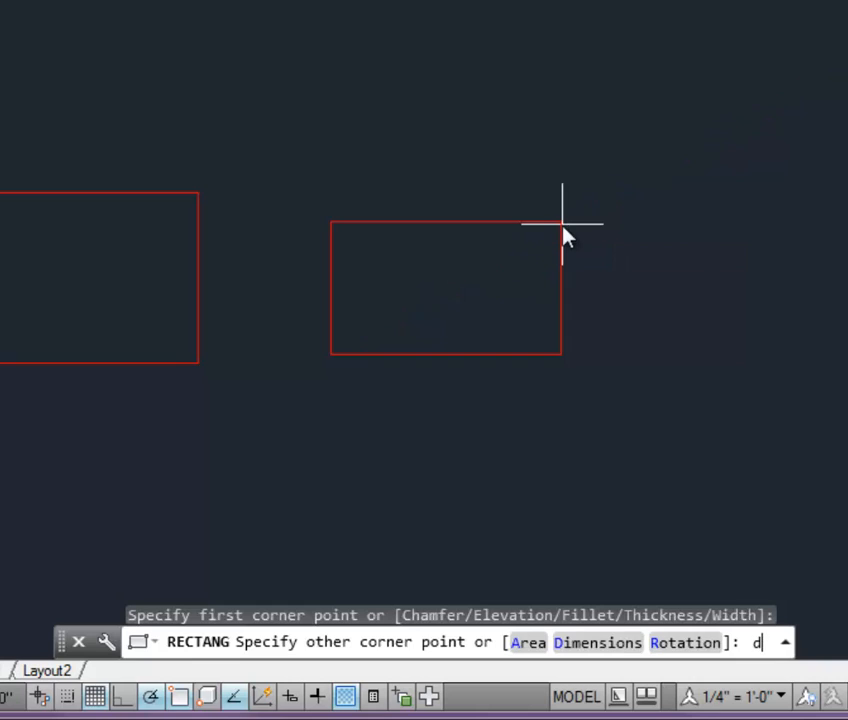
{"action": "key", "text": "Return"}
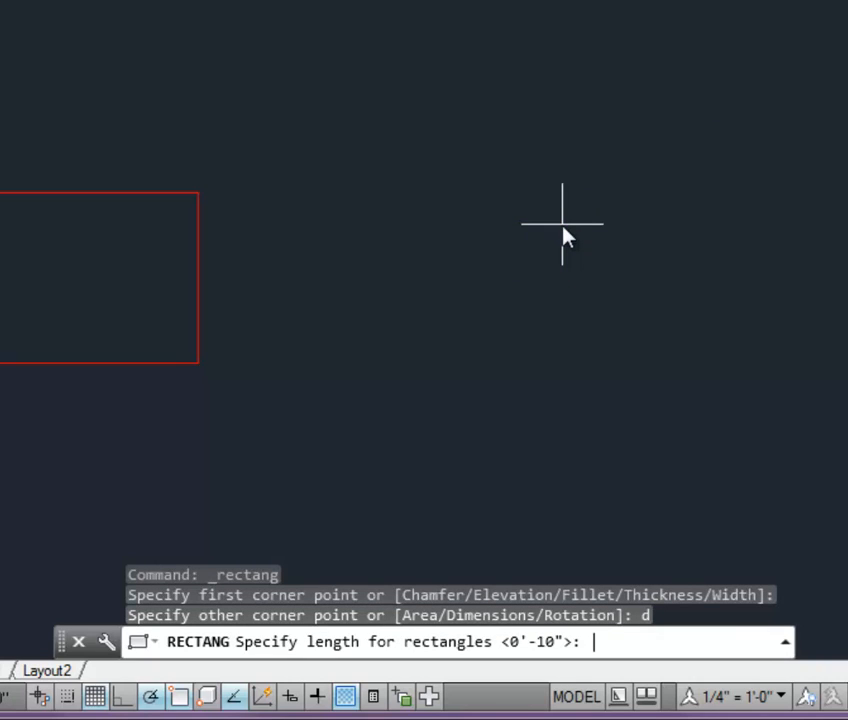
{"action": "type", "text": "5'"}
{"action": "key", "text": "Return"}
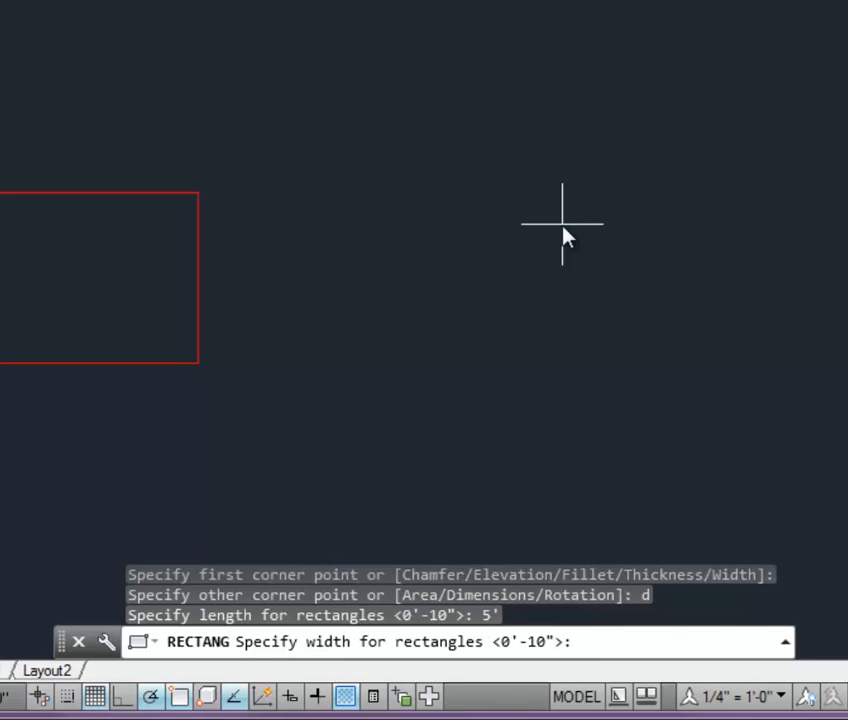
{"action": "type", "text": "2'6"}
{"action": "key", "text": "Return"}
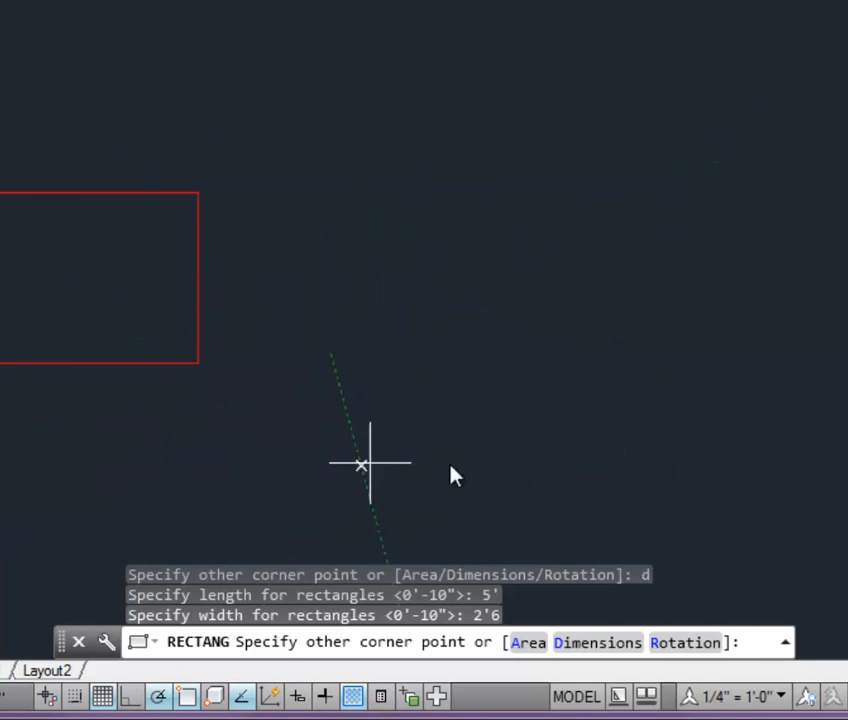
{"action": "left_click", "coordinate": [524, 296]}
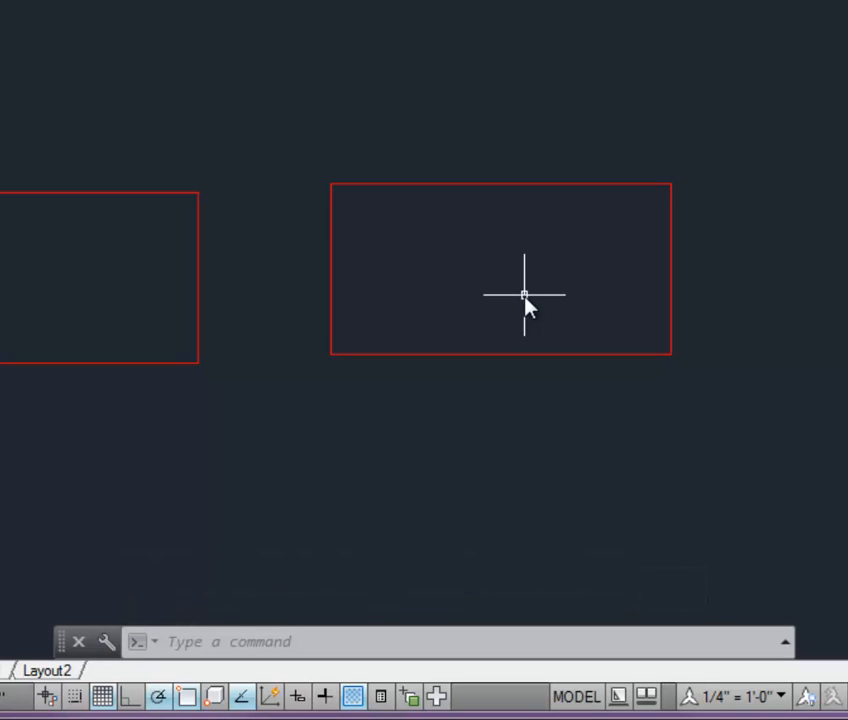
{"action": "left_click", "coordinate": [537, 354]}
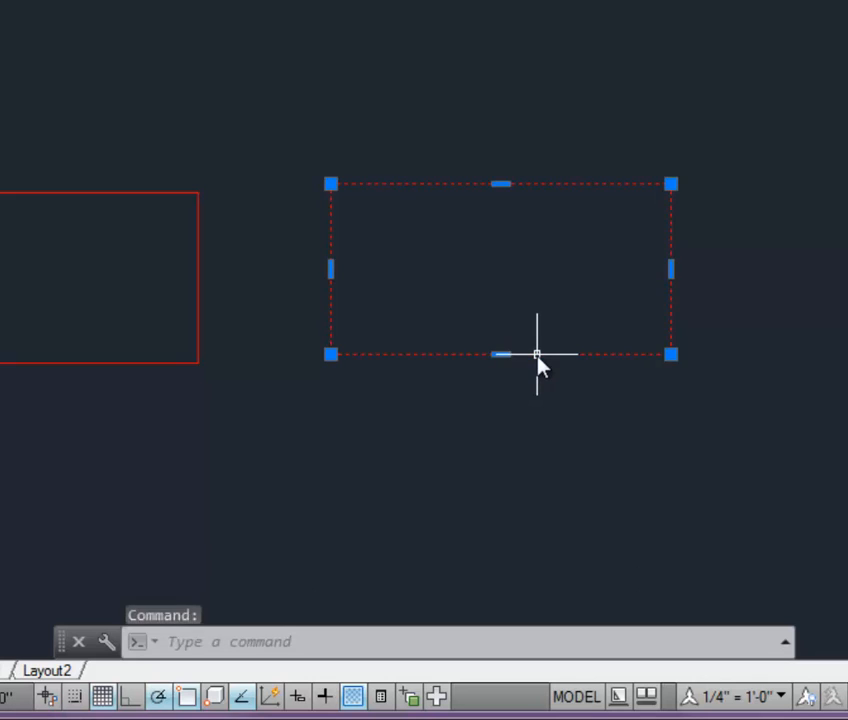
{"action": "key", "text": "Delete"}
Draw a 16" by 16" square below the desk for the chair.
{"action": "scroll", "coordinate": [632, 255], "scroll_direction": "down", "scroll_amount": 2}
{"action": "scroll", "coordinate": [115, 392], "scroll_direction": "up", "scroll_amount": 4}
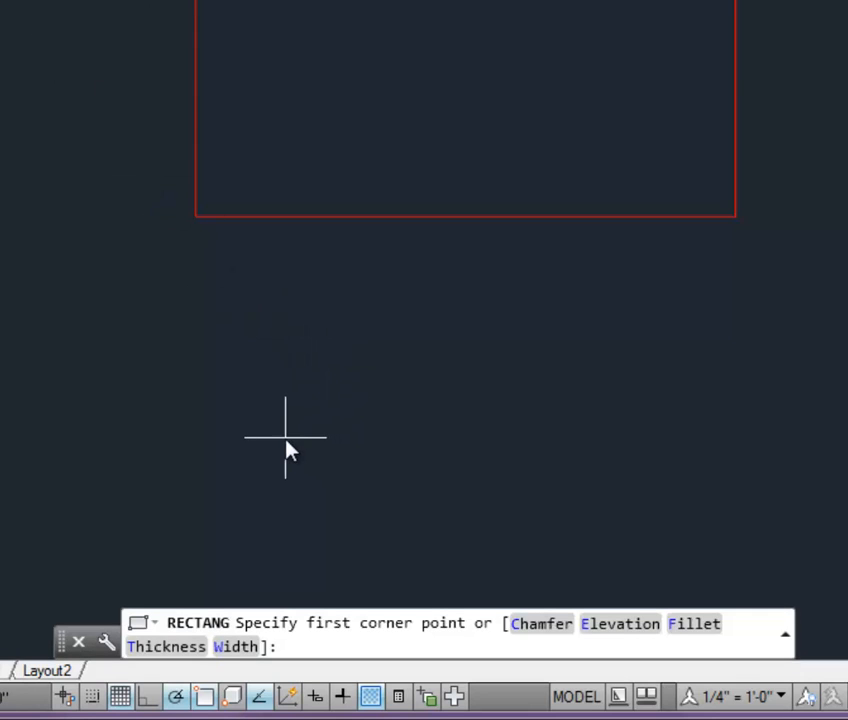
{"action": "left_click", "coordinate": [286, 439]}
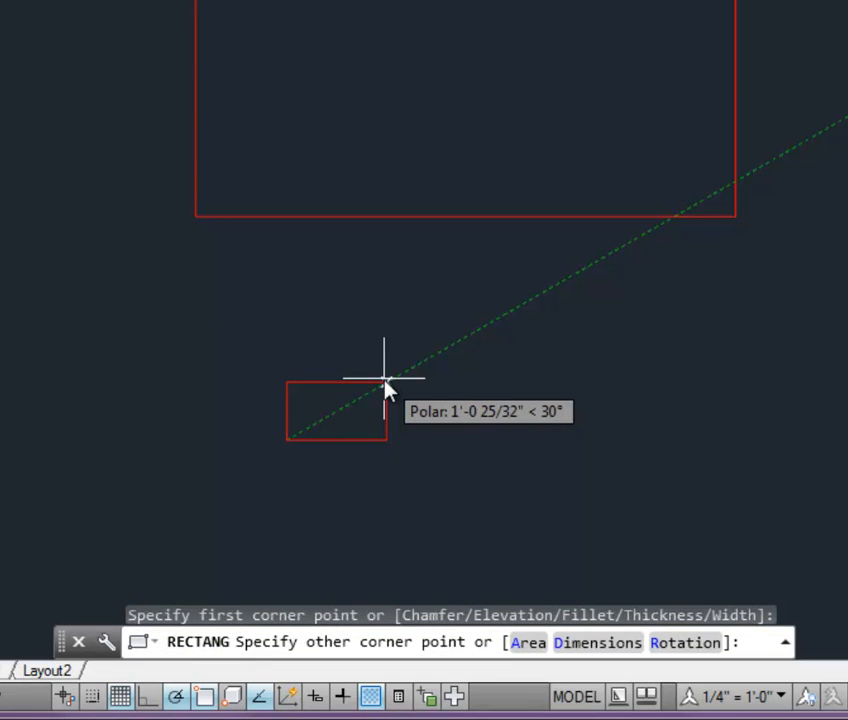
{"action": "type", "text": "@16"}
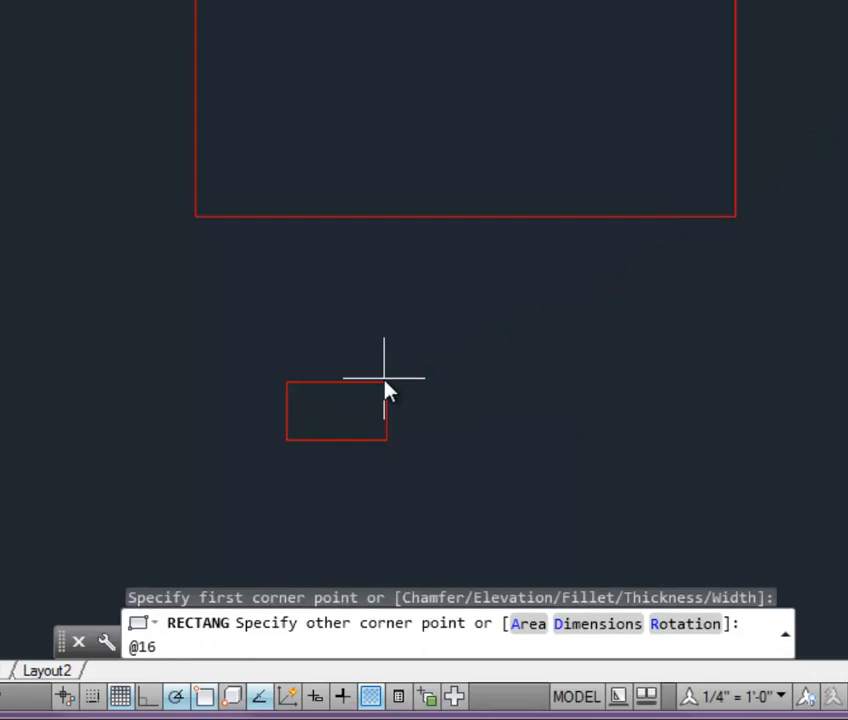
{"action": "type", "text": ",16"}
{"action": "key", "text": "Return"}
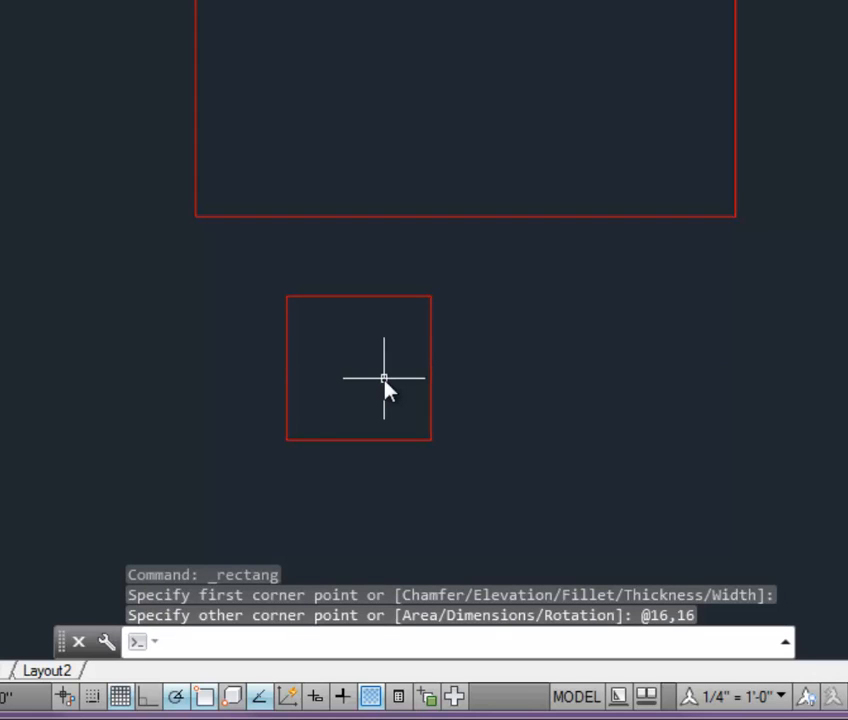
Move the chair square so the midpoint of its top edge meets the midpoint of the desk's bottom edge.
{"action": "type", "text": "m"}
{"action": "key", "text": "Return"}
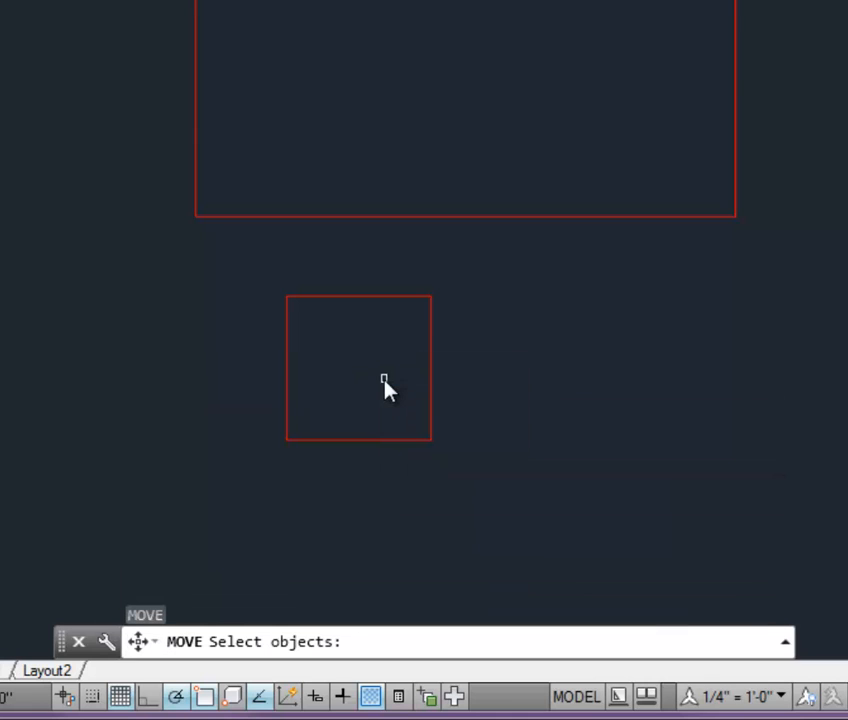
{"action": "left_click", "coordinate": [337, 297]}
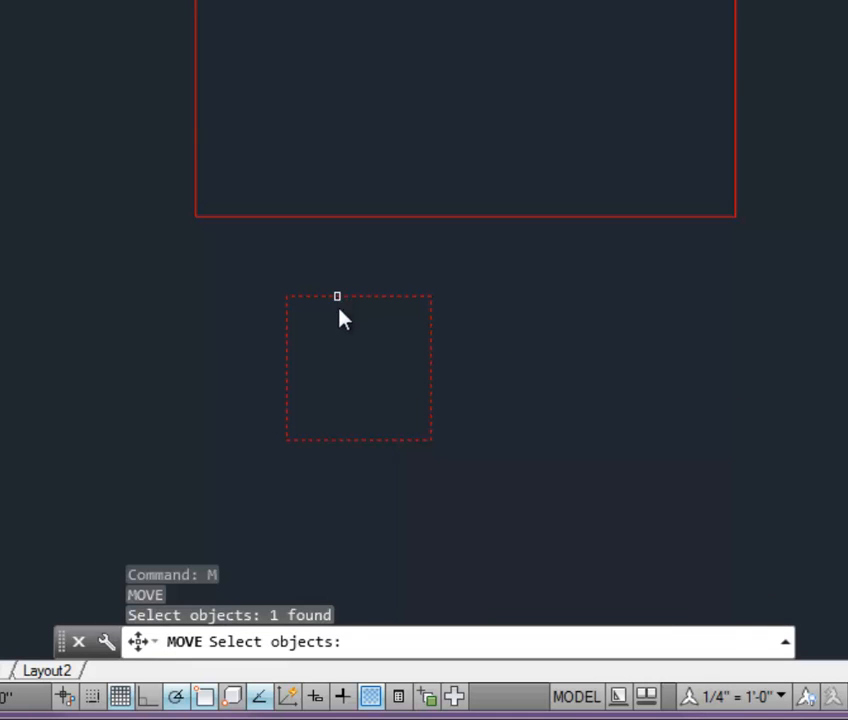
{"action": "key", "text": "Return"}
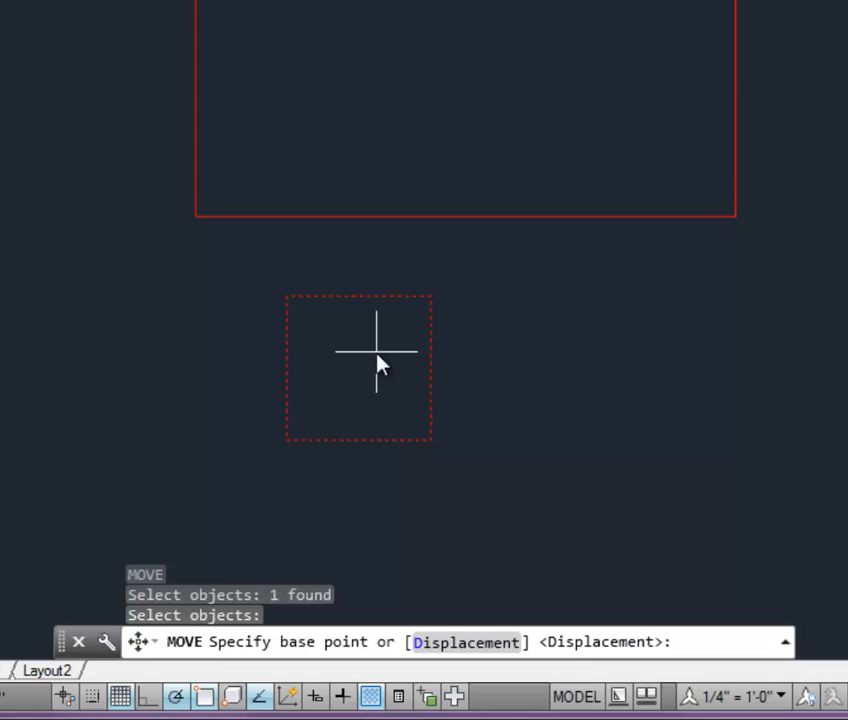
{"action": "left_click", "coordinate": [359, 297]}
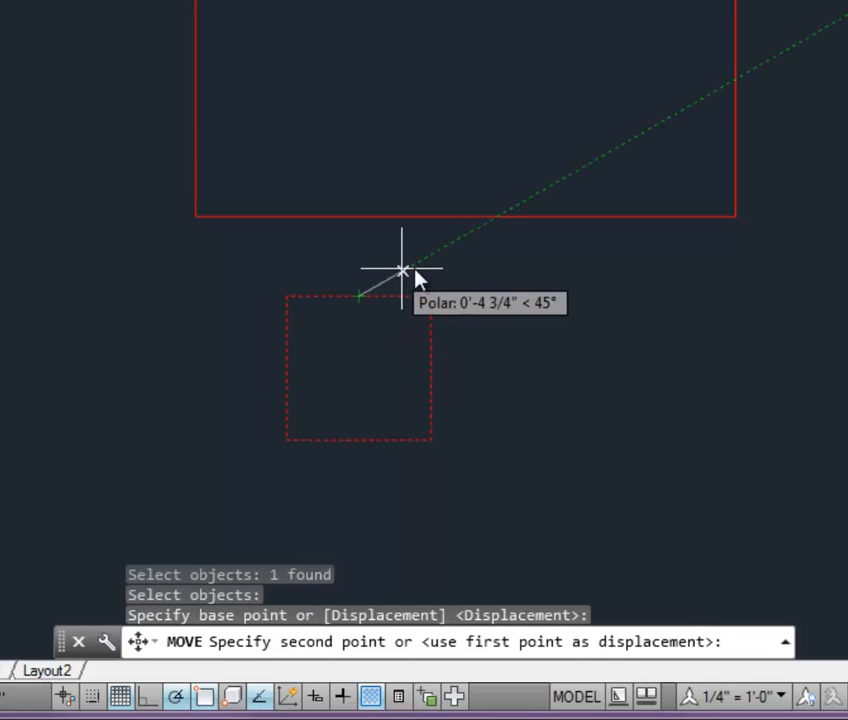
{"action": "left_click", "coordinate": [465, 217]}
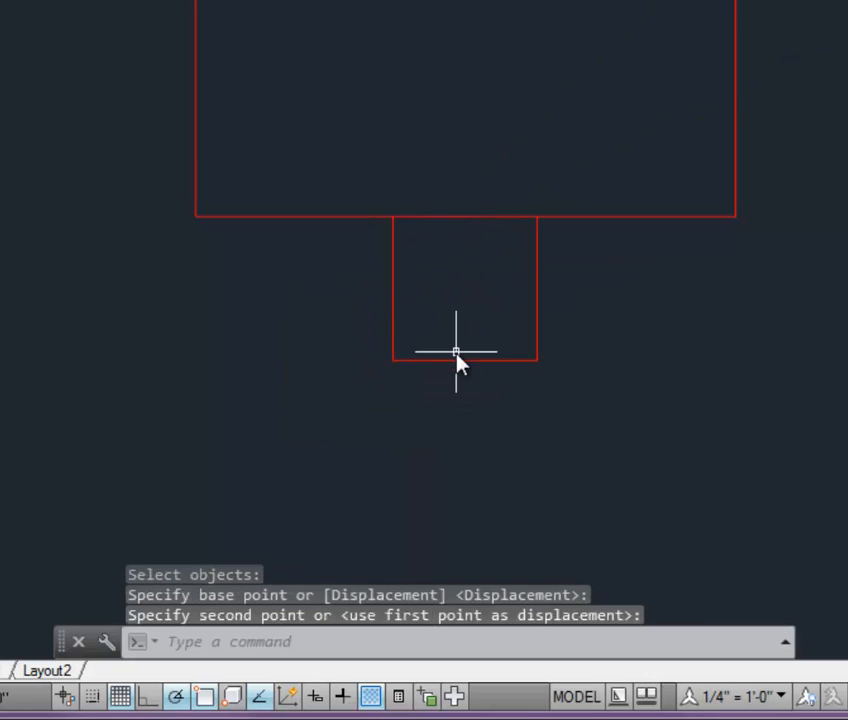
Move the chair square 6" straight down from the desk.
{"action": "key", "text": "space"}
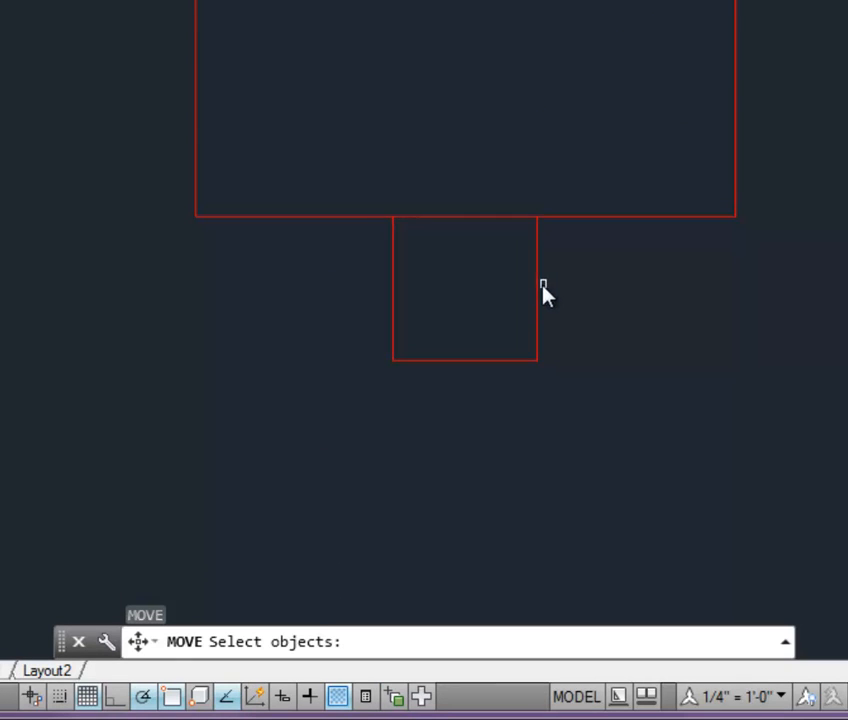
{"action": "left_click", "coordinate": [540, 286]}
{"action": "key", "text": "space"}
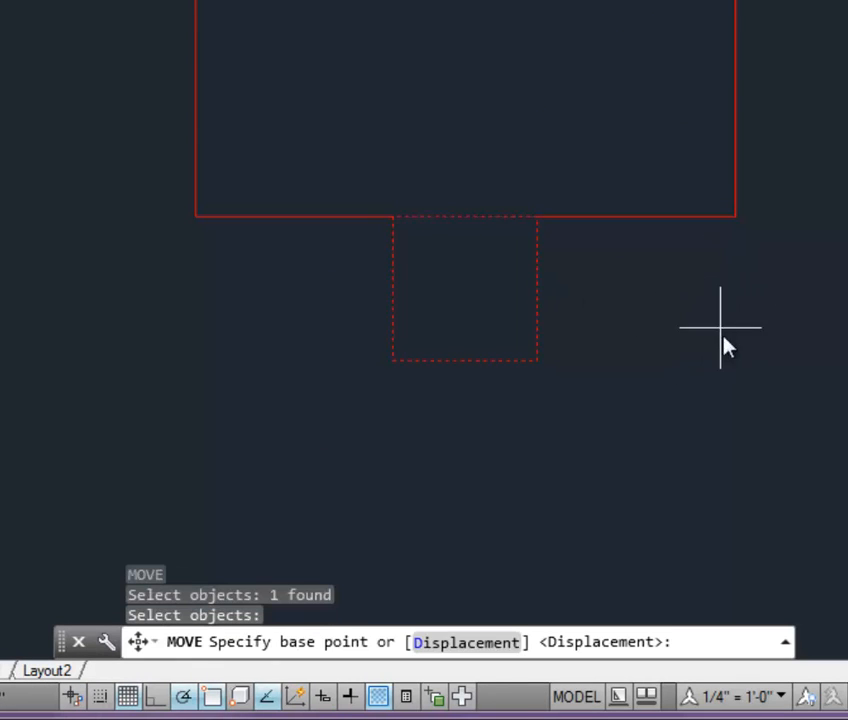
{"action": "left_click", "coordinate": [662, 302]}
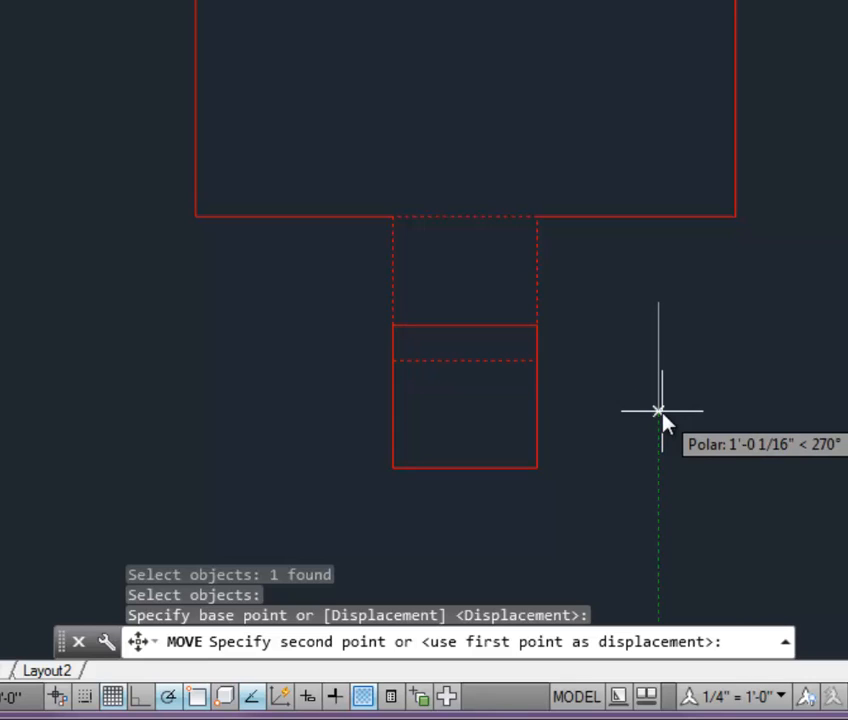
{"action": "type", "text": "6"}
{"action": "key", "text": "Return"}
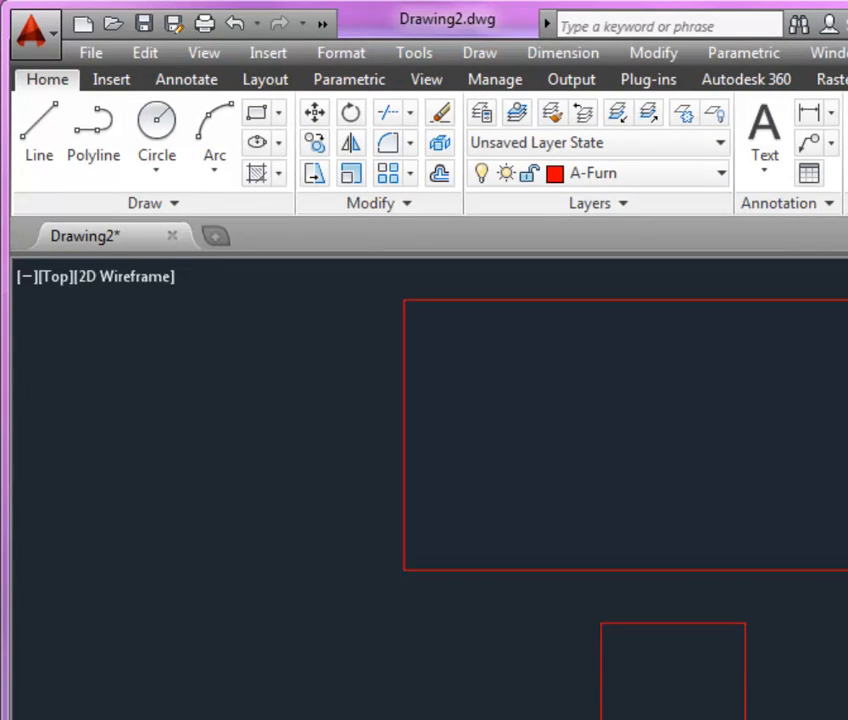
Fillet the two bottom corners of the chair square with a 6" radius, using the Multiple option.
{"action": "scroll", "coordinate": [697, 712], "scroll_direction": "up", "scroll_amount": 4}
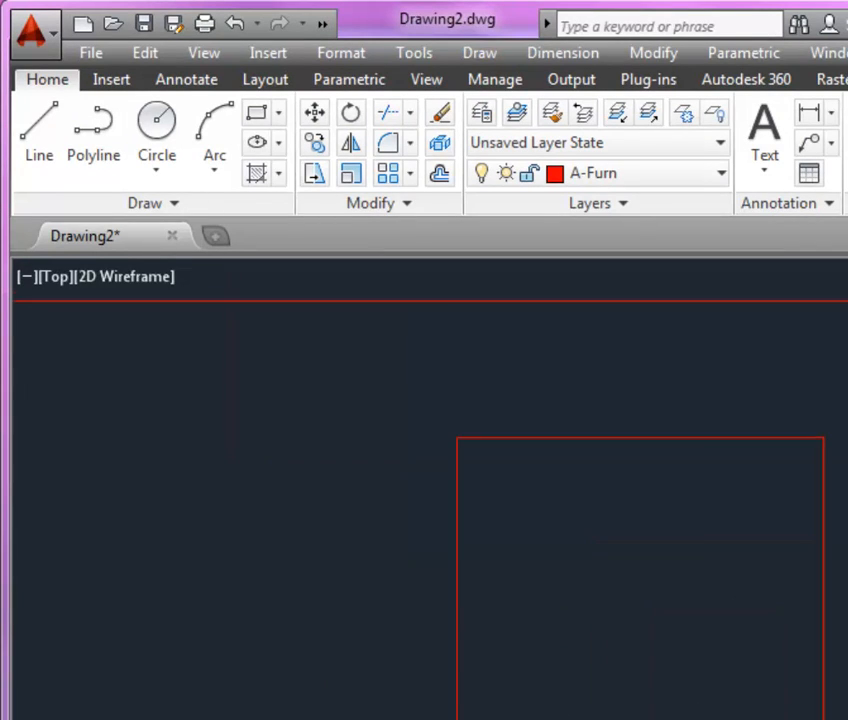
{"action": "middle_click_drag", "start_coordinate": [692, 718], "coordinate": [689, 695]}
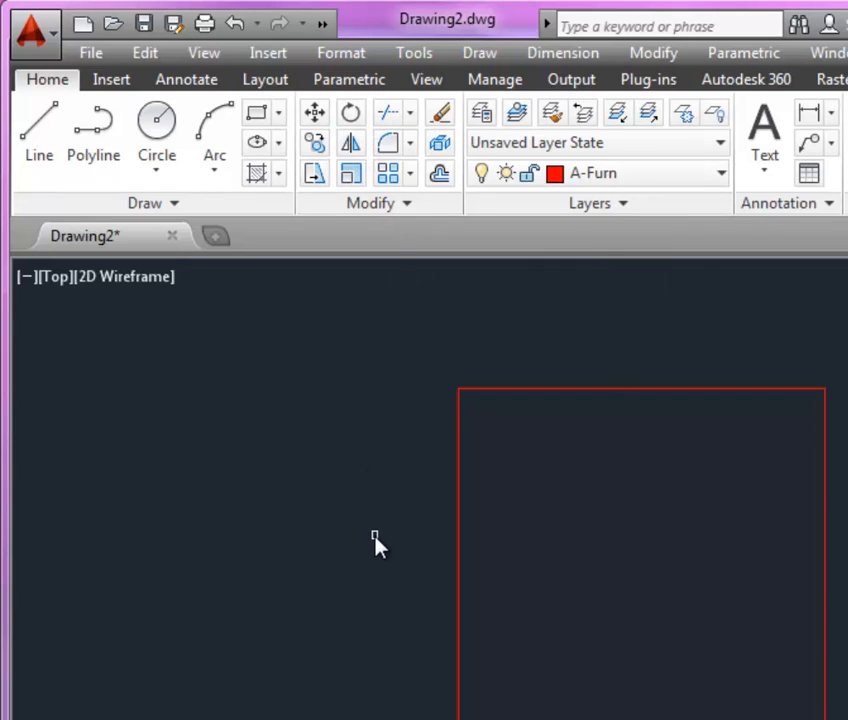
{"action": "type", "text": "r"}
{"action": "key", "text": "Return"}
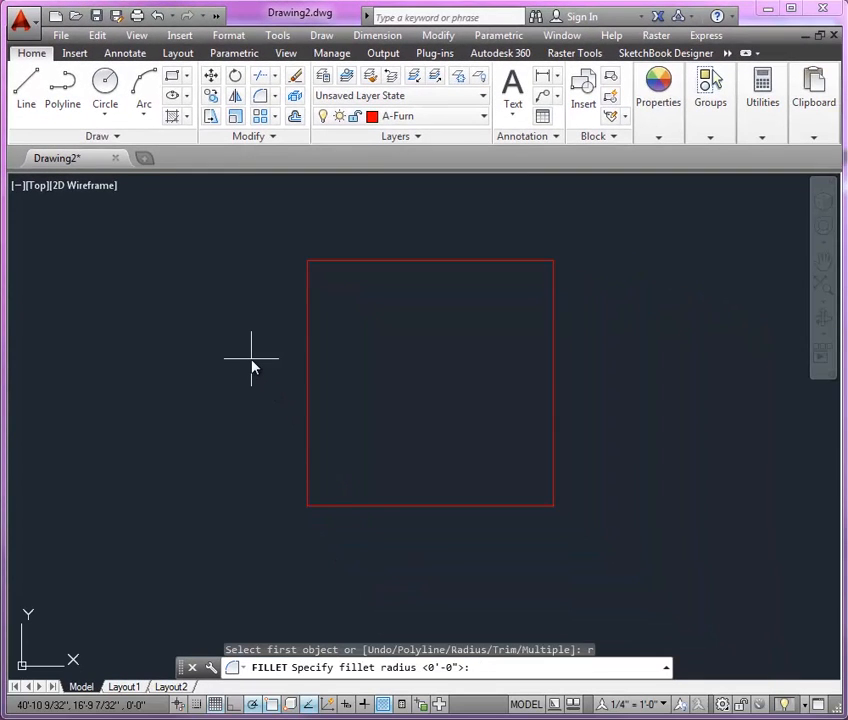
{"action": "type", "text": "6"}
{"action": "key", "text": "Return"}
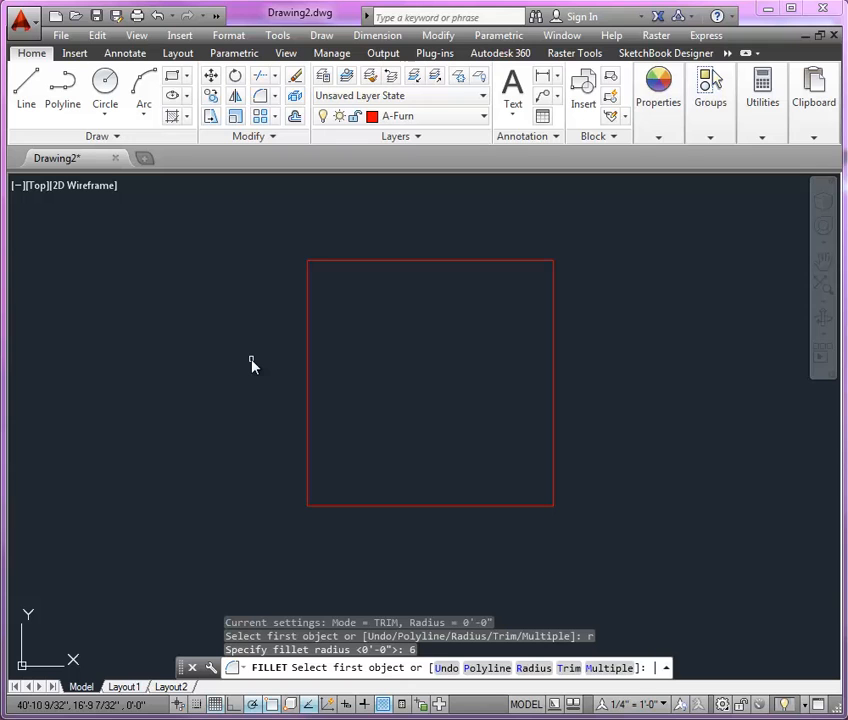
{"action": "type", "text": "m"}
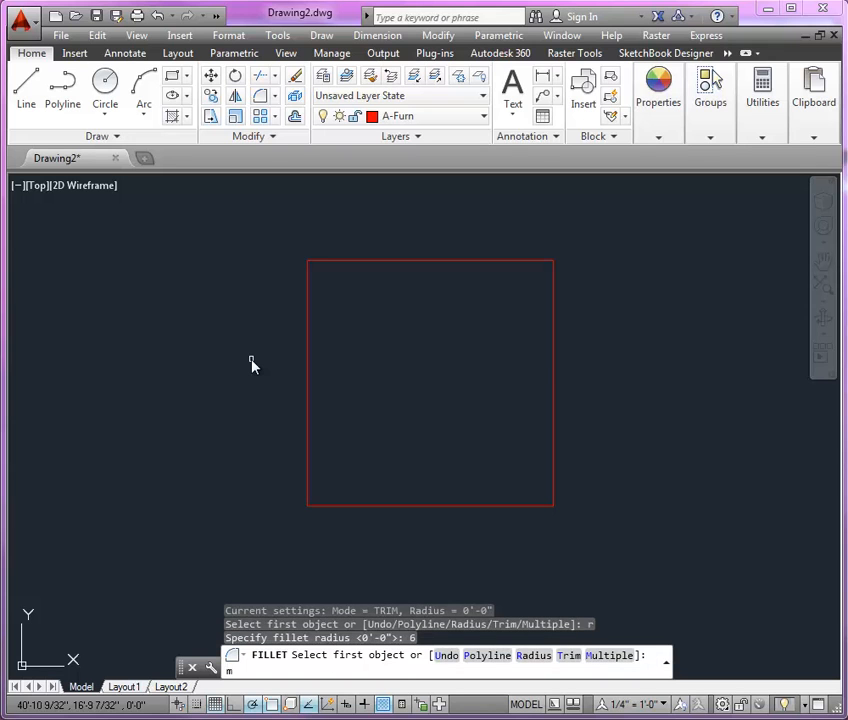
{"action": "key", "text": "Return"}
{"action": "left_click", "coordinate": [292, 449]}
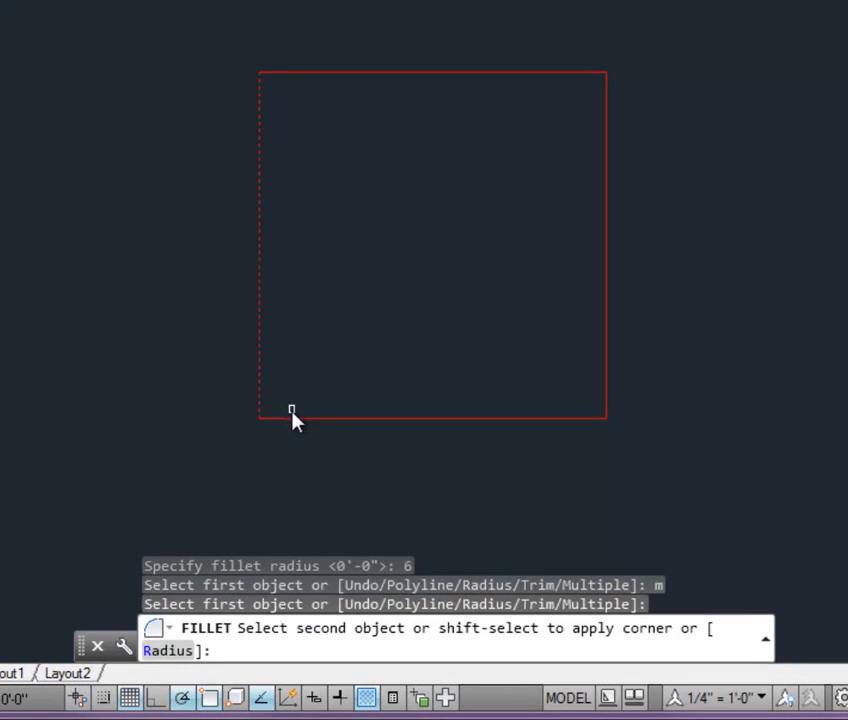
{"action": "left_click", "coordinate": [296, 418]}
{"action": "left_click", "coordinate": [528, 419]}
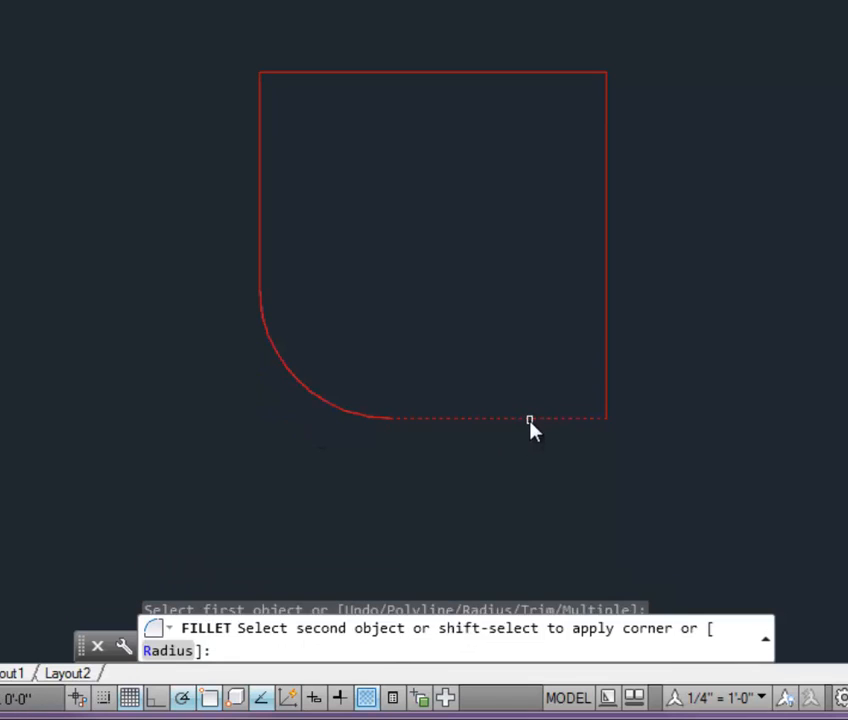
{"action": "left_click", "coordinate": [606, 348]}
{"action": "key", "text": "Return"}
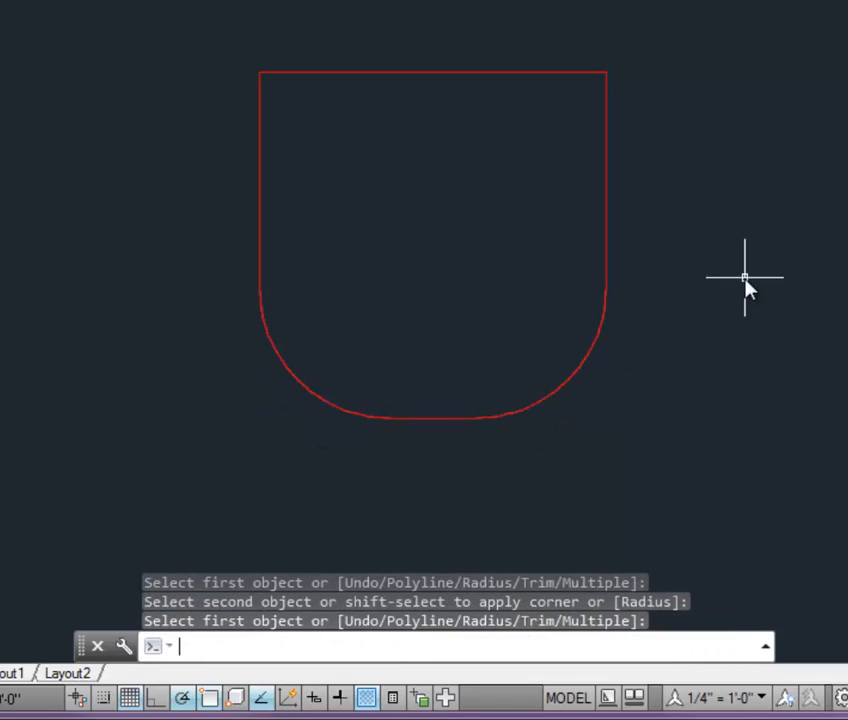
Group the desk rectangle and the rounded chair into one object.
{"action": "scroll", "coordinate": [380, 372], "scroll_direction": "down", "scroll_amount": 4}
{"action": "scroll", "coordinate": [380, 372], "scroll_direction": "down", "scroll_amount": 3}
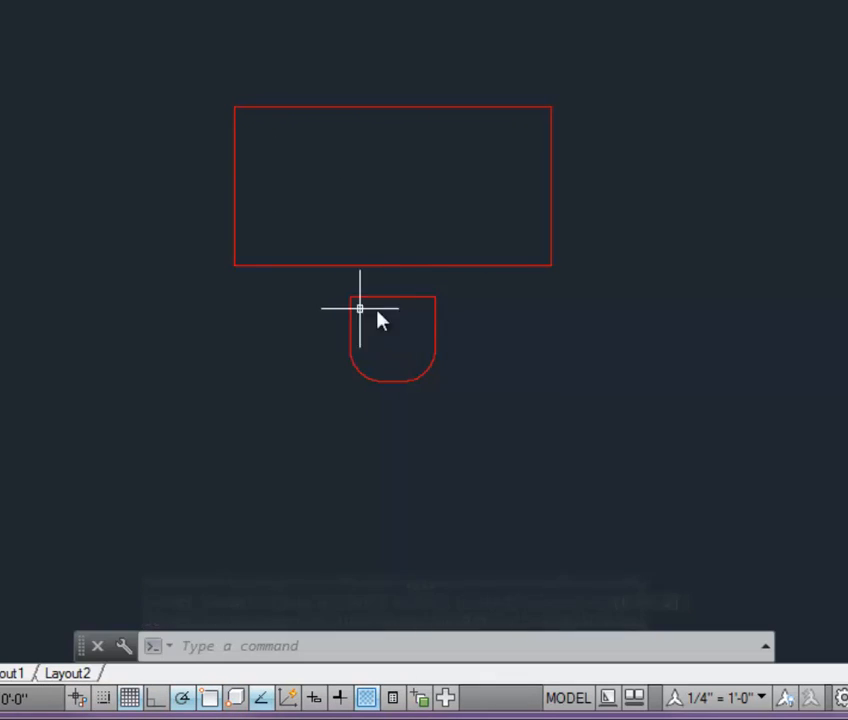
{"action": "left_click", "coordinate": [149, 50]}
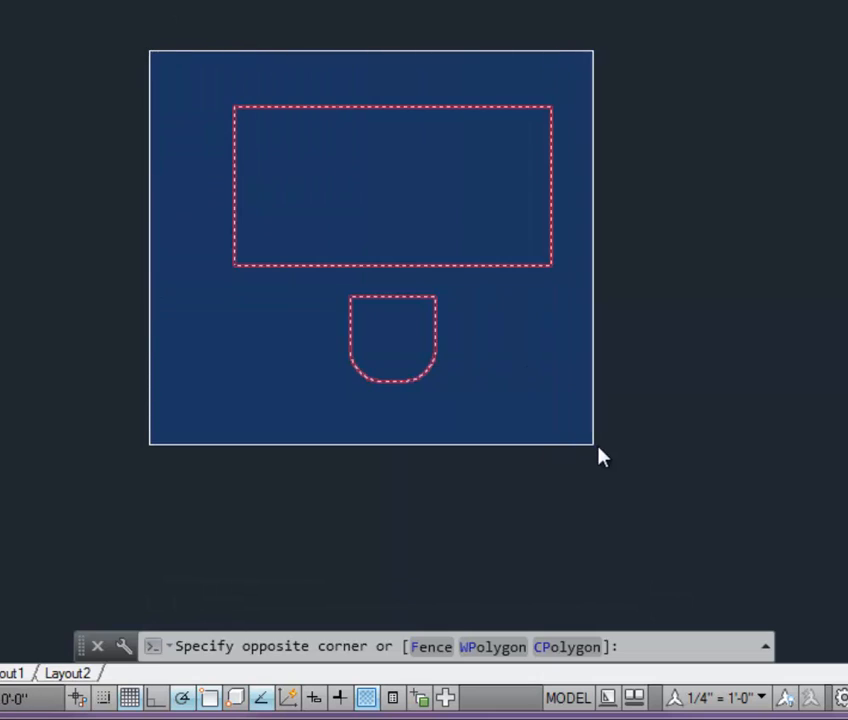
{"action": "left_click", "coordinate": [600, 450]}
{"action": "right_click", "coordinate": [628, 155]}
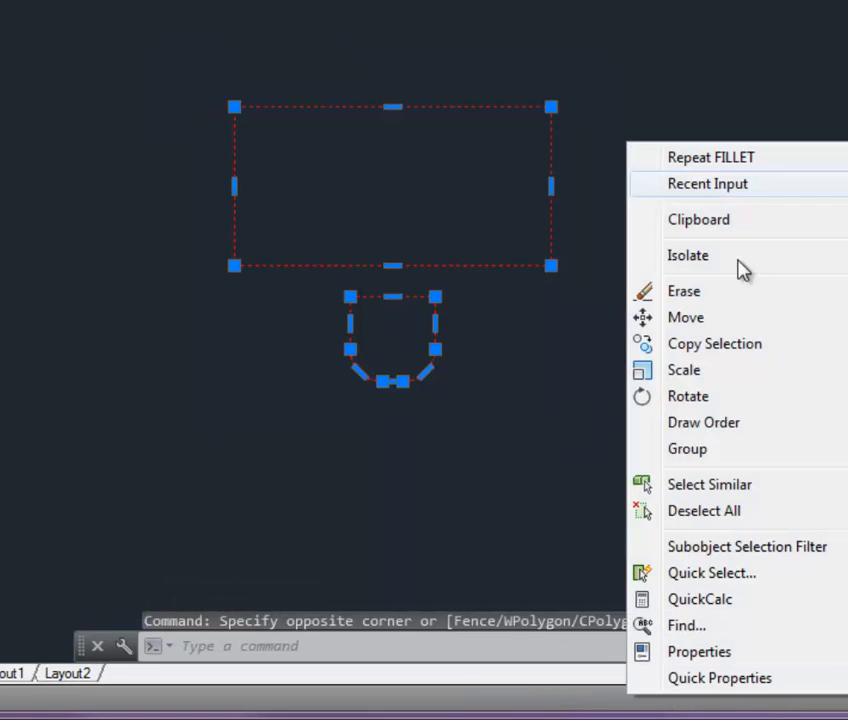
{"action": "left_click", "coordinate": [730, 452]}
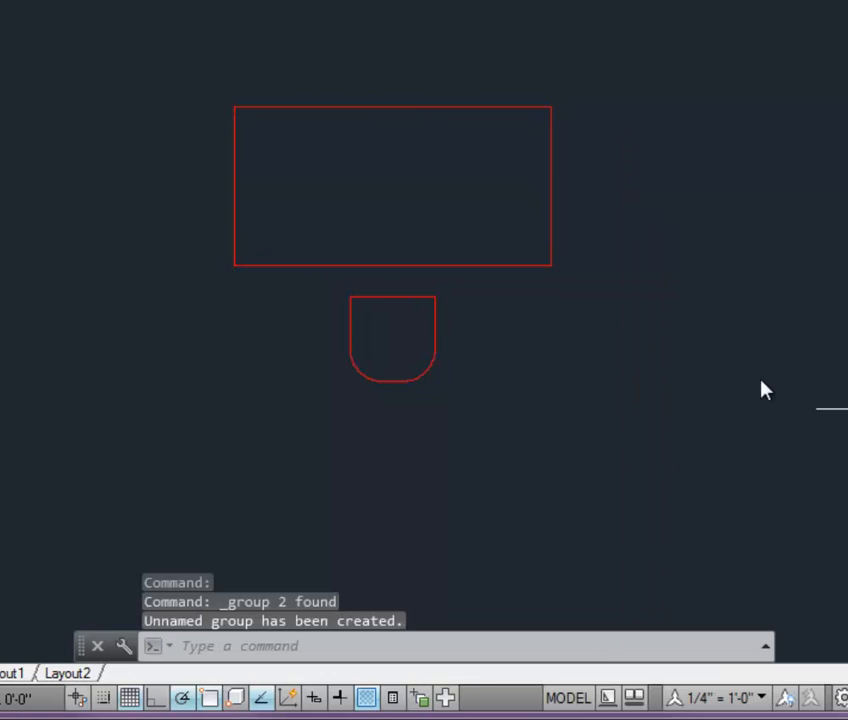
{"action": "left_click", "coordinate": [512, 266]}
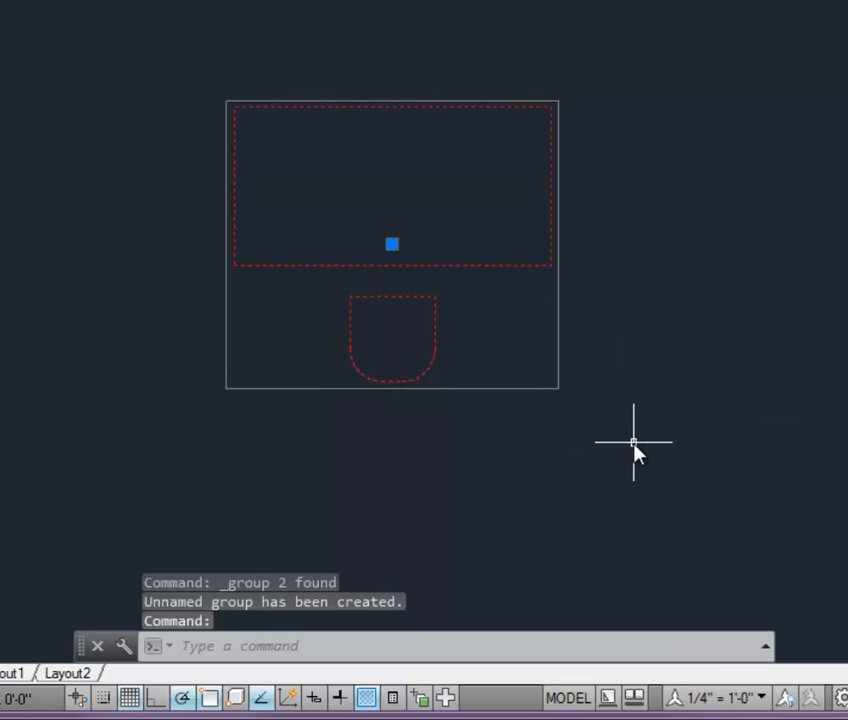
{"action": "key", "text": "Escape"}
Freeze the $guides layer by picking one of the construction lines crossing the room.
{"action": "scroll", "coordinate": [705, 388], "scroll_direction": "down", "scroll_amount": 4}
{"action": "scroll", "coordinate": [636, 136], "scroll_direction": "down", "scroll_amount": 4}
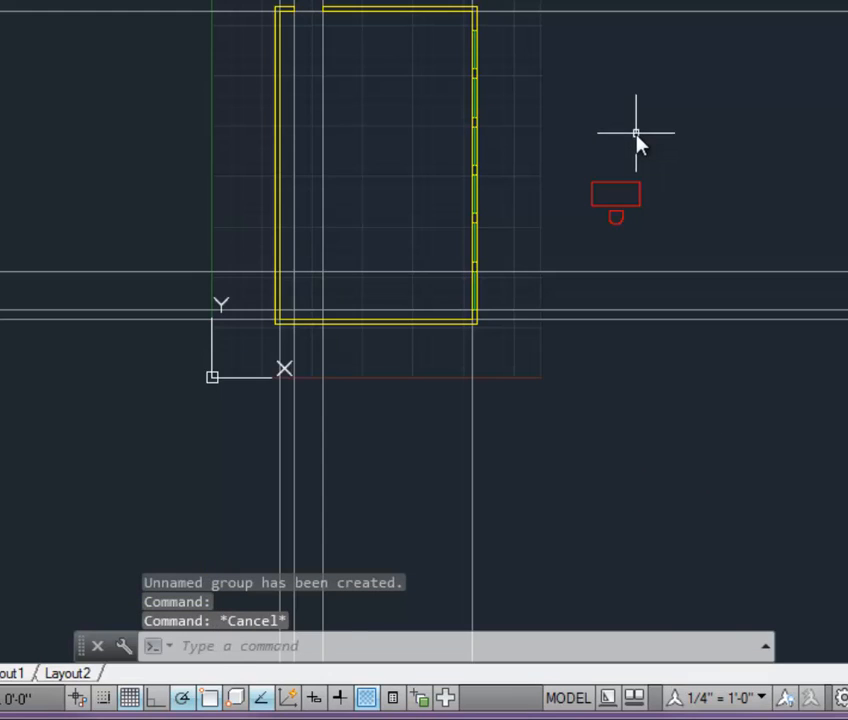
{"action": "scroll", "coordinate": [621, 195], "scroll_direction": "down", "scroll_amount": 2}
{"action": "scroll", "coordinate": [516, 265], "scroll_direction": "up", "scroll_amount": 4}
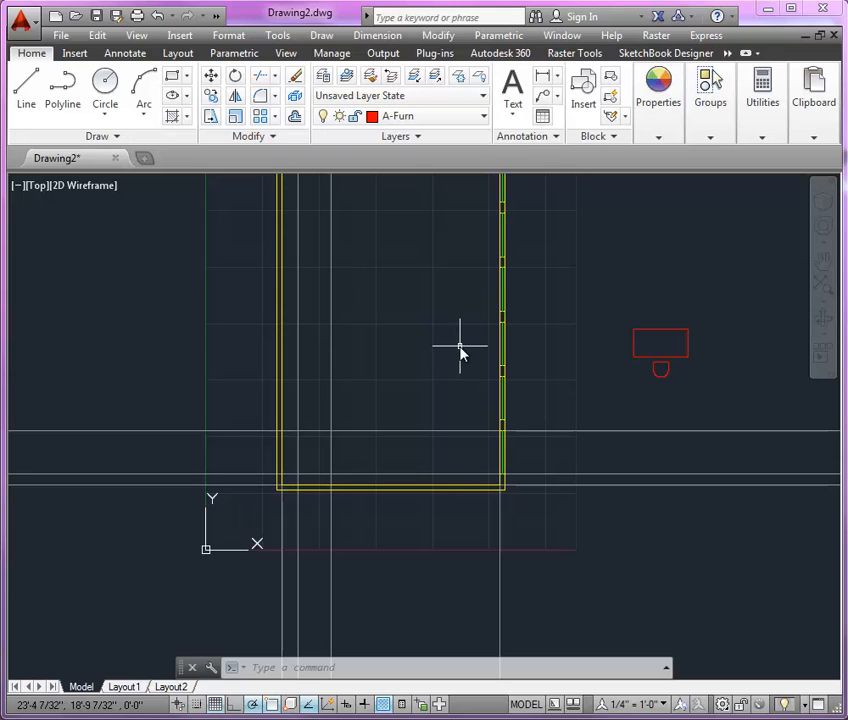
{"action": "left_click", "coordinate": [462, 89]}
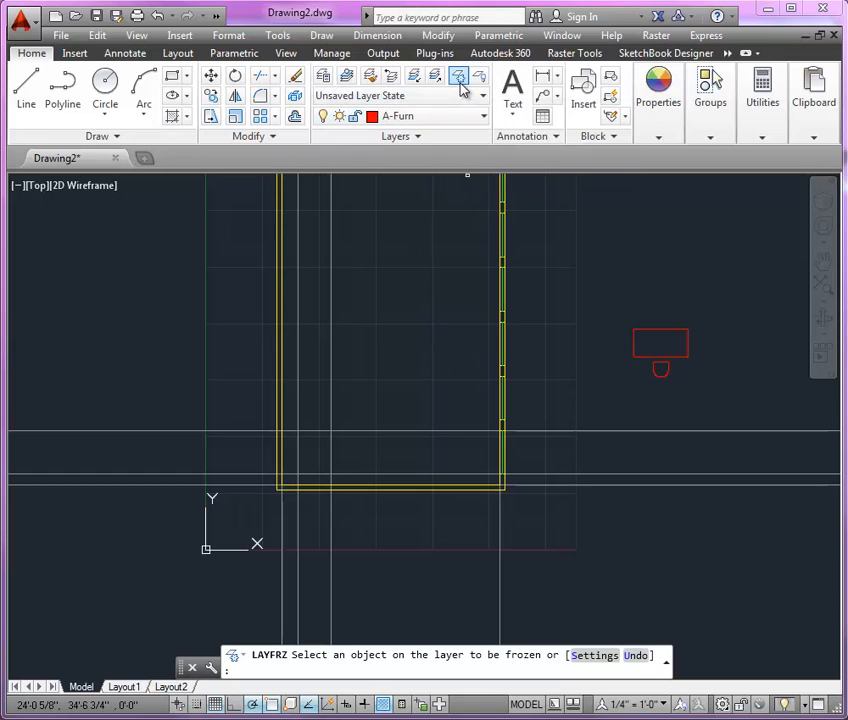
{"action": "left_click", "coordinate": [418, 433]}
{"action": "key", "text": "Return"}
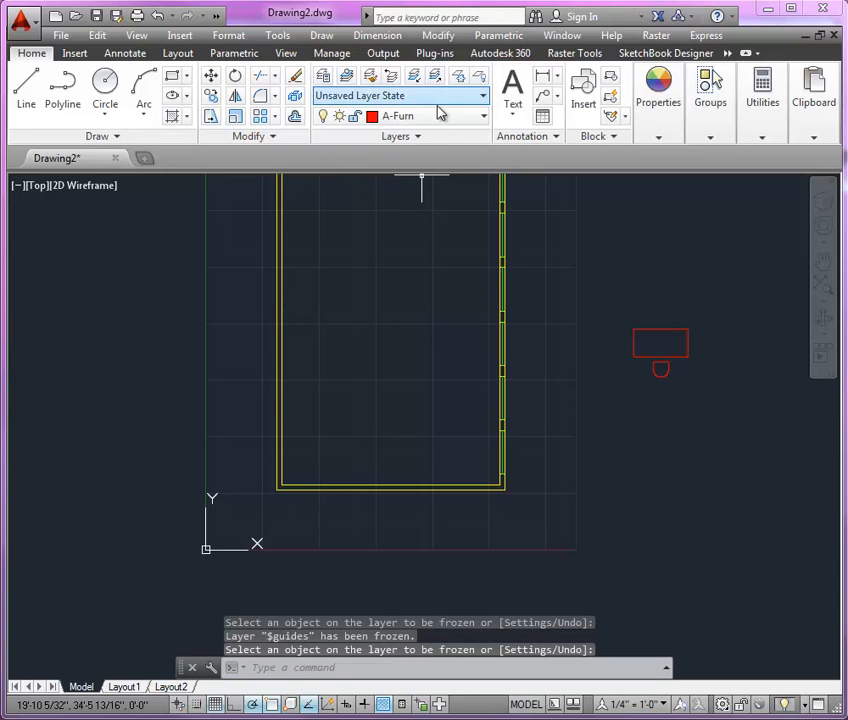
Thaw the $furn-guides layer and make it the current layer.
{"action": "left_click", "coordinate": [445, 117]}
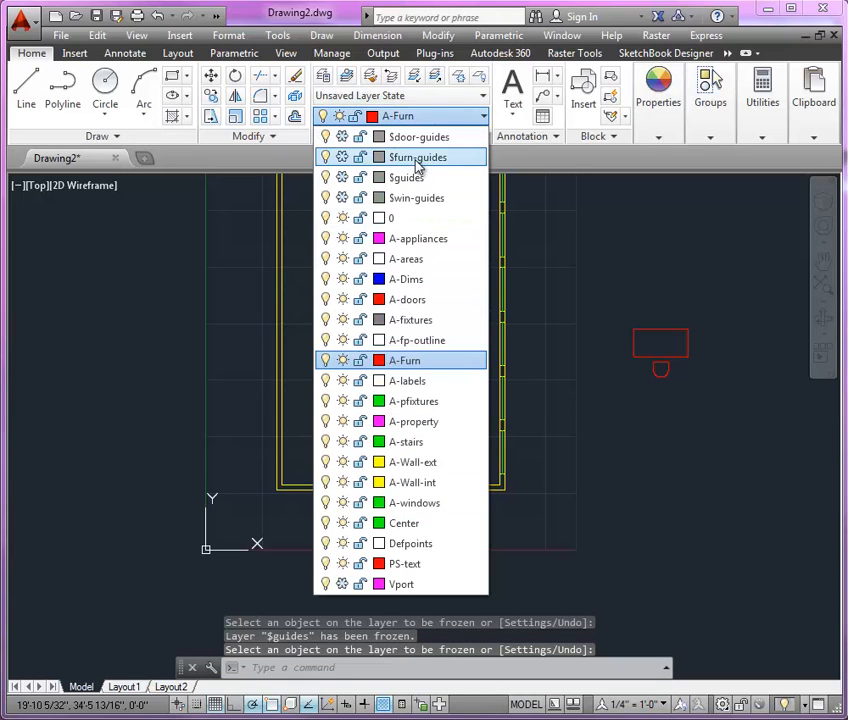
{"action": "left_click", "coordinate": [342, 157]}
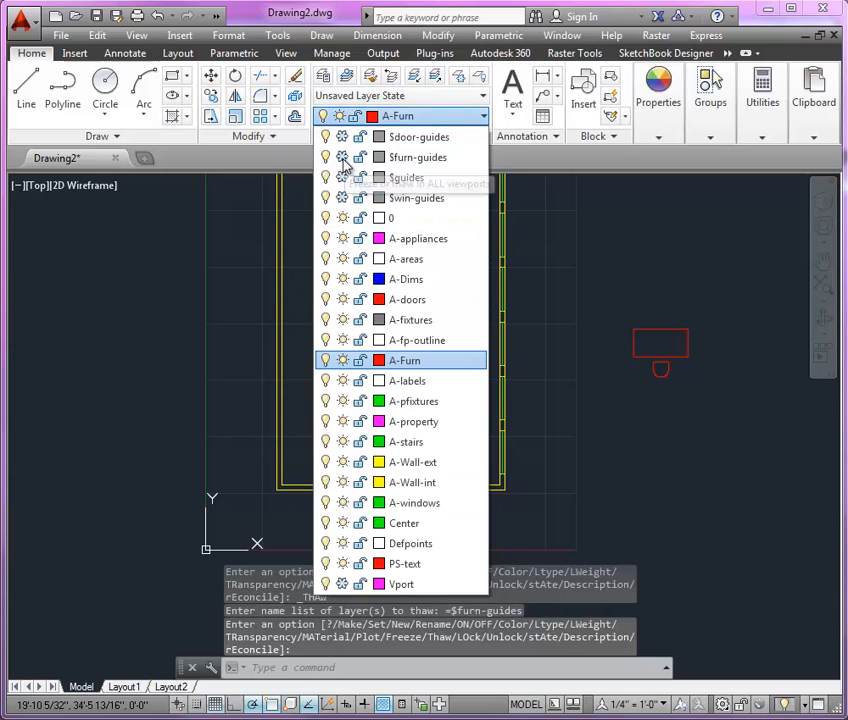
{"action": "left_click", "coordinate": [413, 160]}
Draw a horizontal construction line through the room's inner lower-left corner.
{"action": "scroll", "coordinate": [310, 440], "scroll_direction": "up", "scroll_amount": 2}
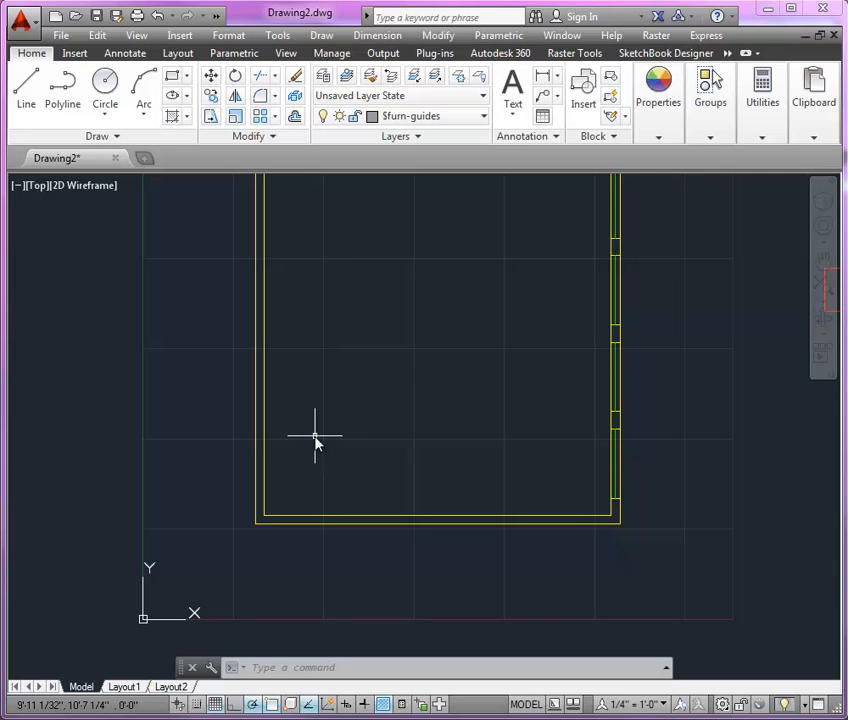
{"action": "type", "text": "xl"}
{"action": "key", "text": "Return"}
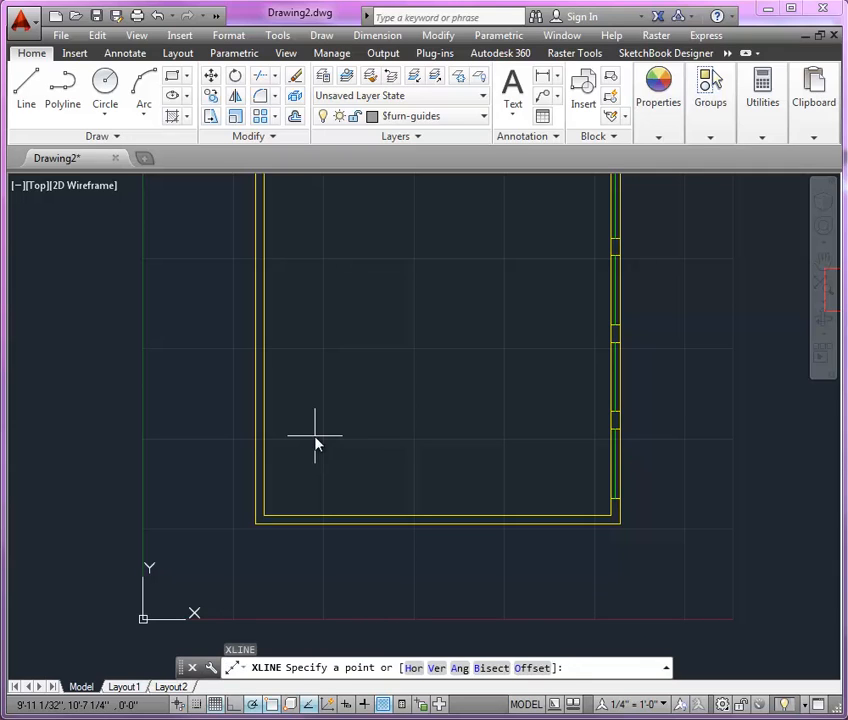
{"action": "type", "text": "h"}
{"action": "key", "text": "Return"}
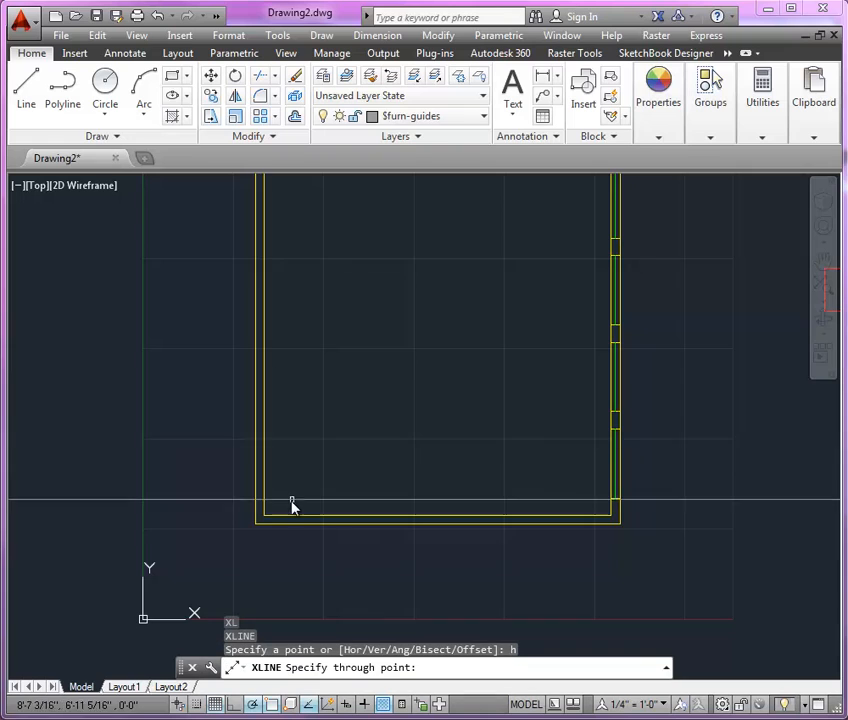
{"action": "scroll", "coordinate": [292, 505], "scroll_direction": "up", "scroll_amount": 4}
{"action": "left_click", "coordinate": [228, 534]}
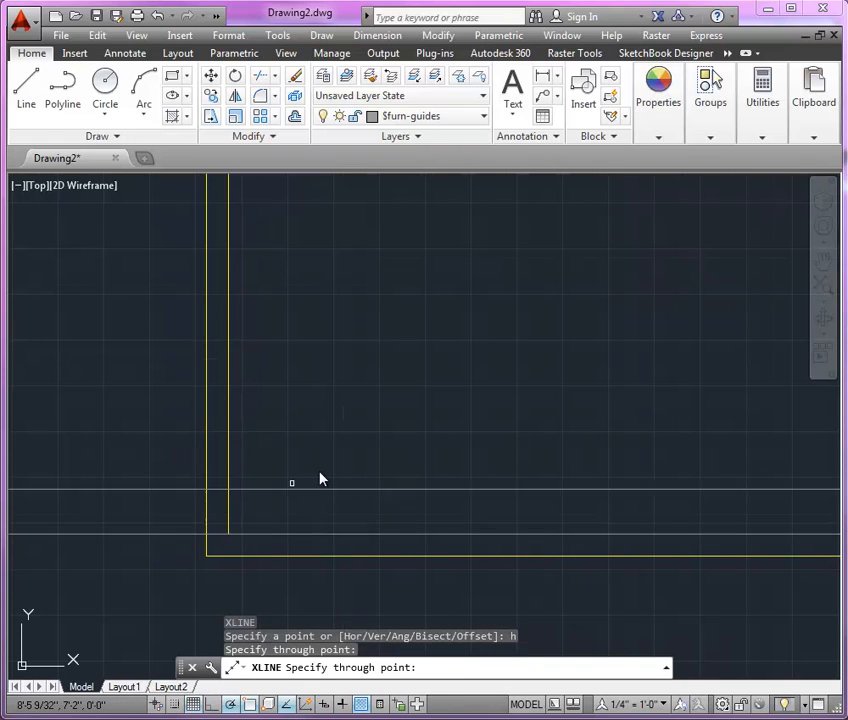
{"action": "key", "text": "Return"}
Offset the horizontal construction line 48" upward into the room.
{"action": "type", "text": "o"}
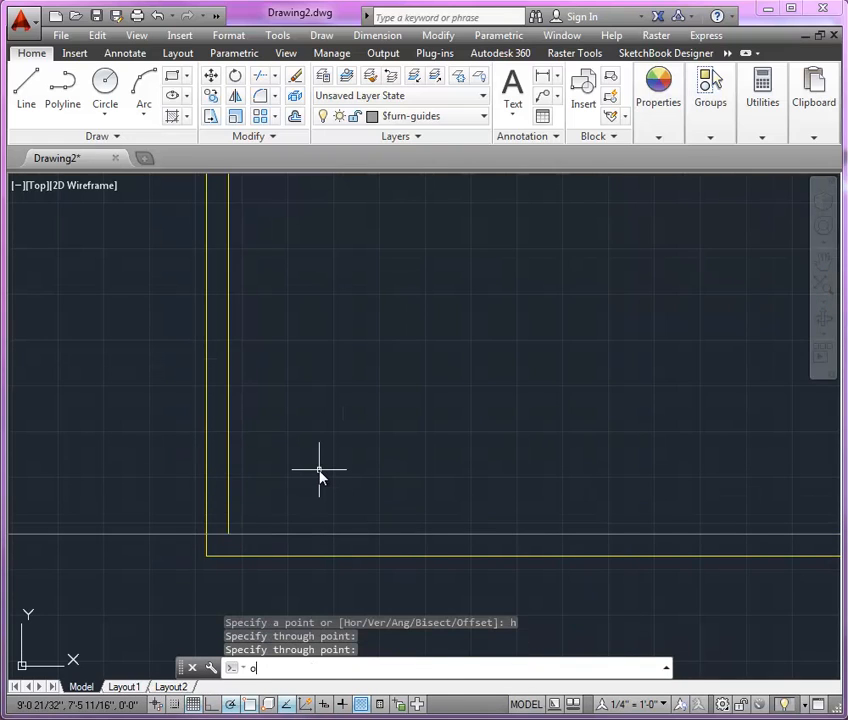
{"action": "key", "text": "Return"}
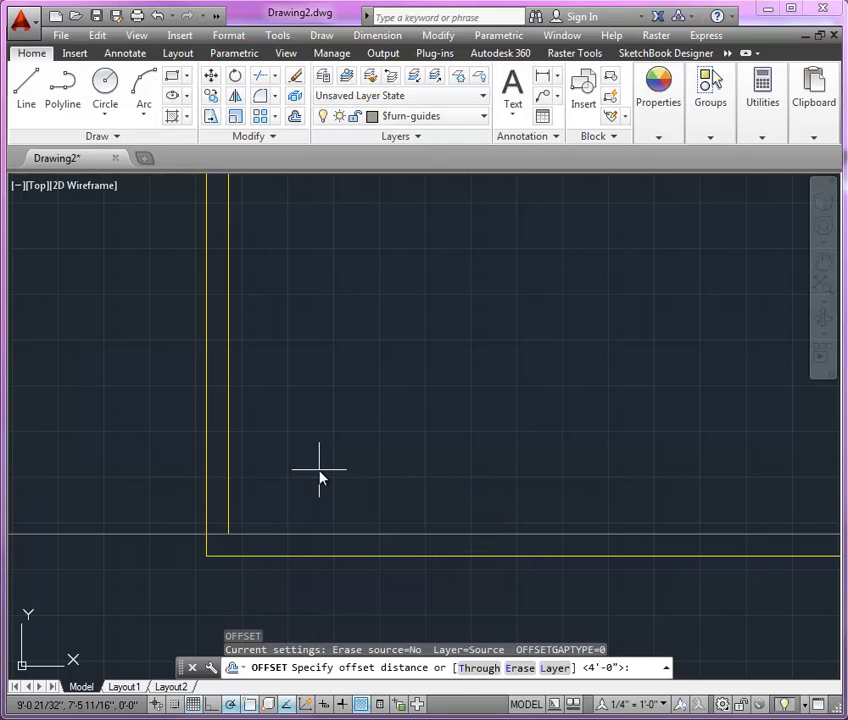
{"action": "type", "text": "48"}
{"action": "key", "text": "Return"}
{"action": "left_click", "coordinate": [153, 535]}
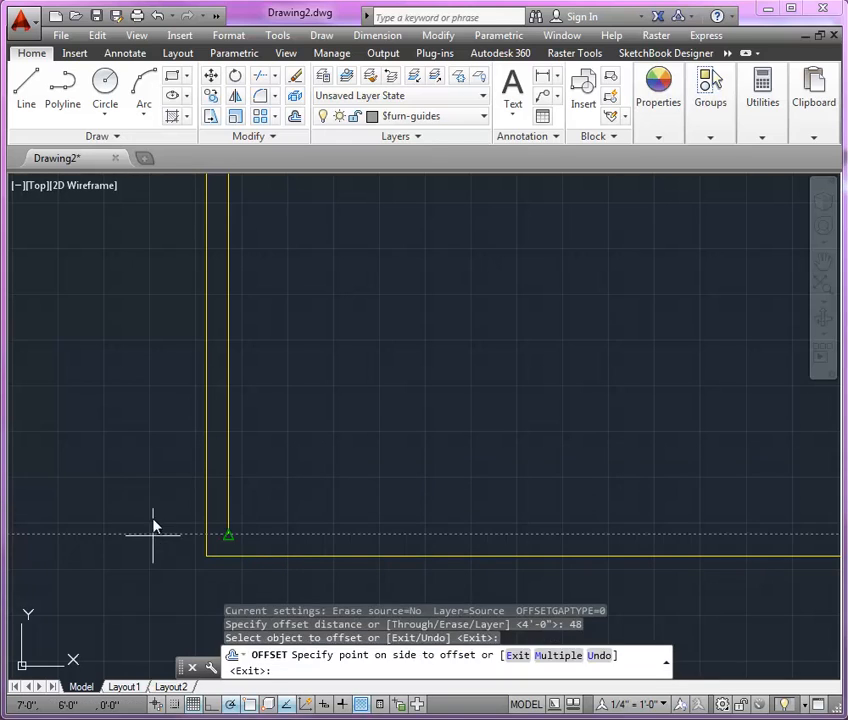
{"action": "left_click", "coordinate": [155, 413]}
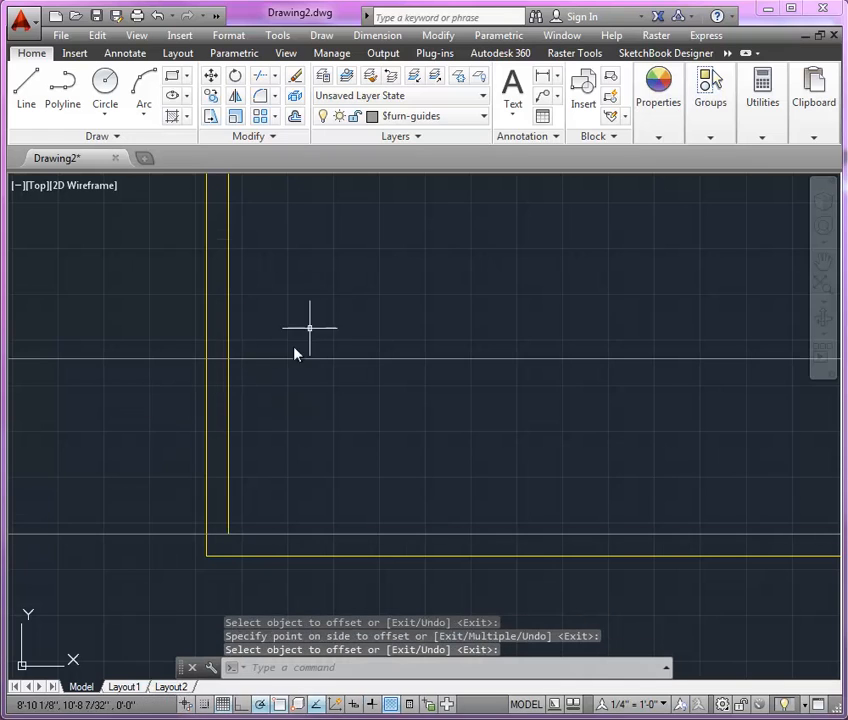
{"action": "scroll", "coordinate": [84, 423], "scroll_direction": "down", "scroll_amount": 2}
{"action": "scroll", "coordinate": [84, 423], "scroll_direction": "down", "scroll_amount": 2}
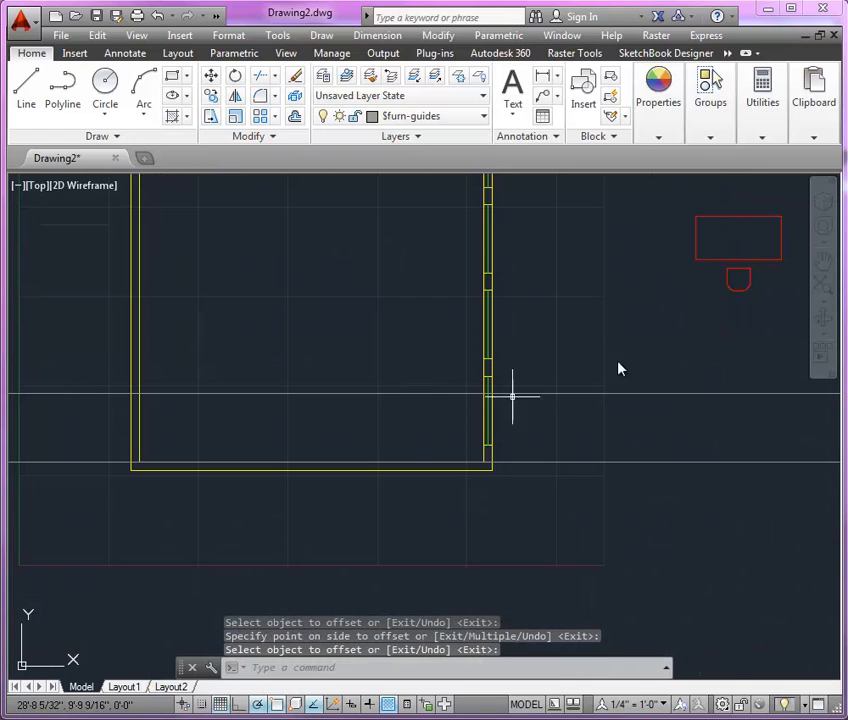
{"action": "key", "text": "Return"}
Move the desk and chair group so the desk's lower-left corner meets the upper guide at the left wall's inner face.
{"action": "left_click", "coordinate": [705, 262]}
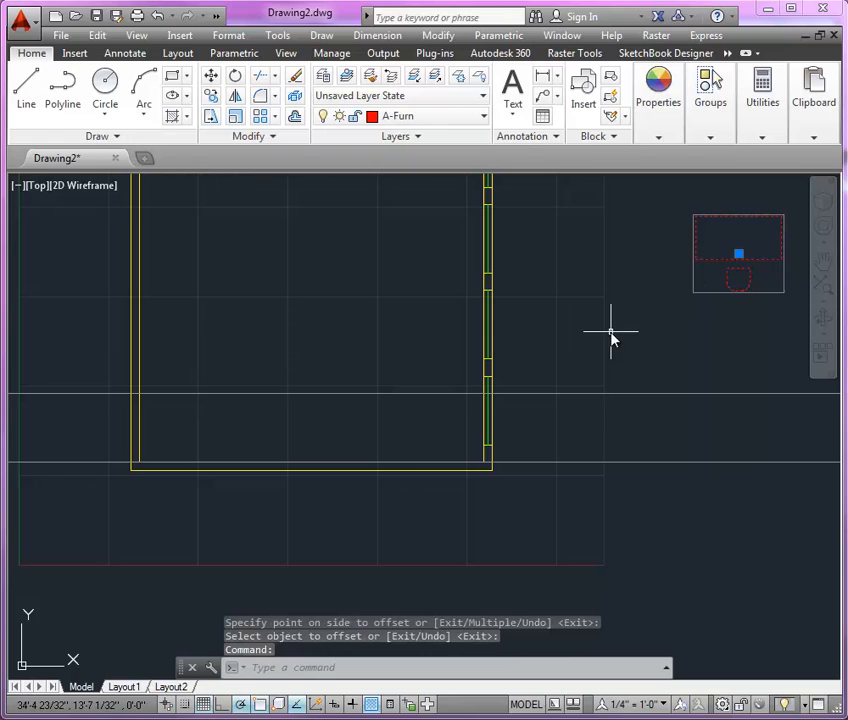
{"action": "type", "text": "m"}
{"action": "key", "text": "Return"}
{"action": "left_click", "coordinate": [696, 260]}
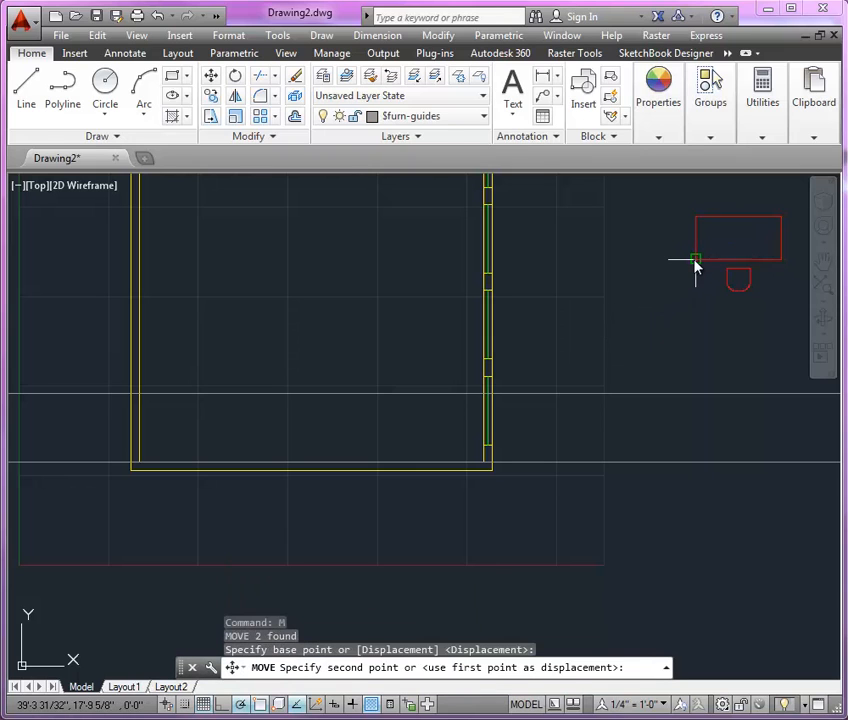
{"action": "left_click", "coordinate": [141, 400]}
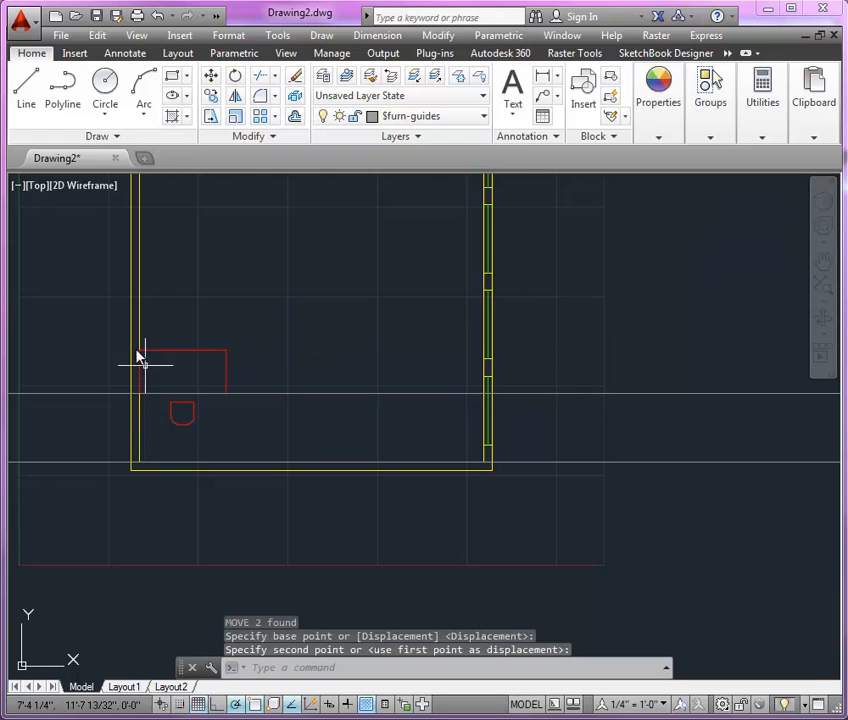
Copy the desk and chair group directly to its right, snapping the desk's upper-left corner to its upper-right corner.
{"action": "scroll", "coordinate": [130, 380], "scroll_direction": "up", "scroll_amount": 4}
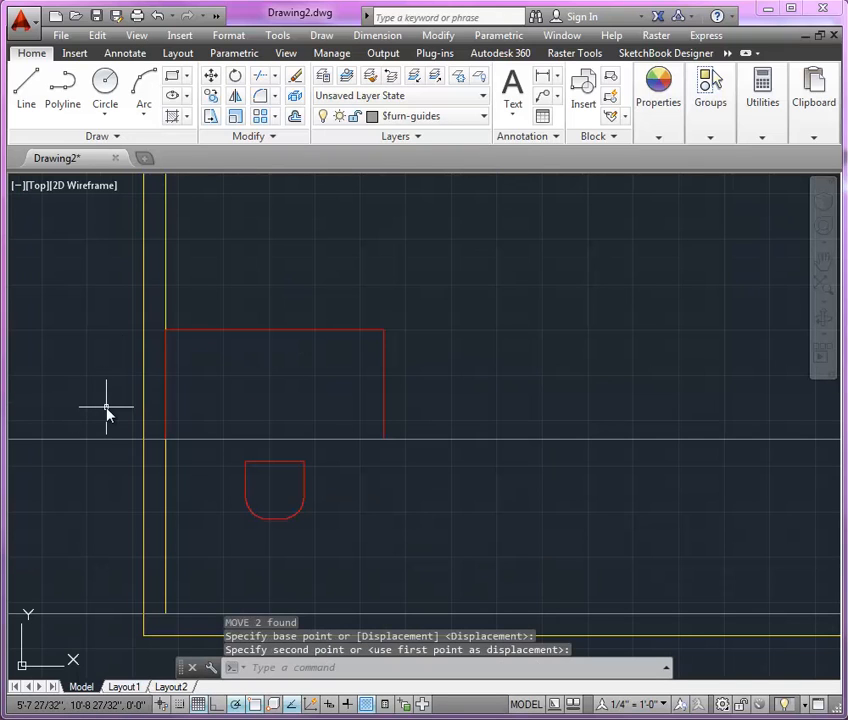
{"action": "type", "text": "cp"}
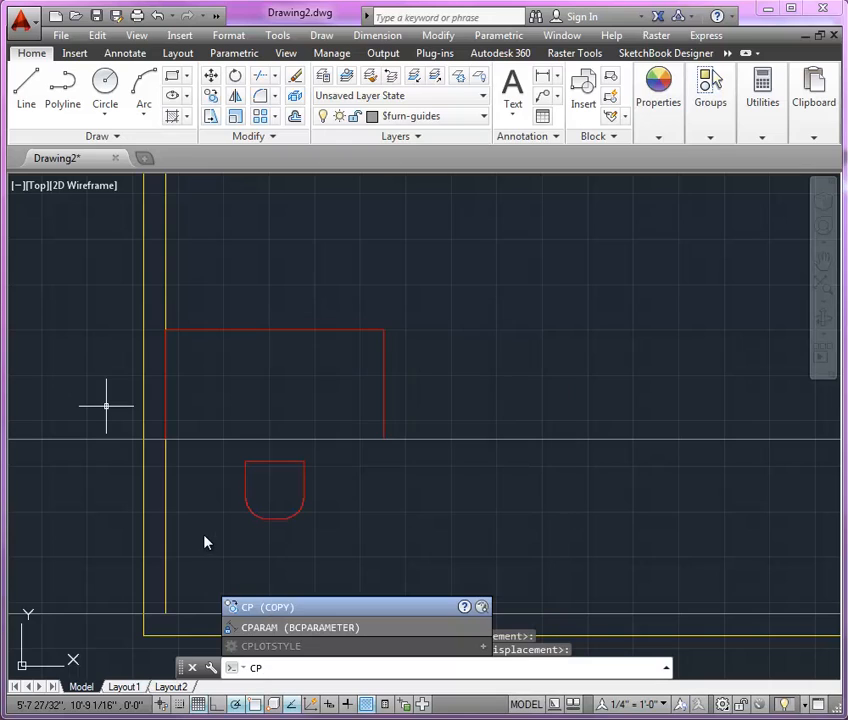
{"action": "key", "text": "Return"}
{"action": "left_click", "coordinate": [310, 331]}
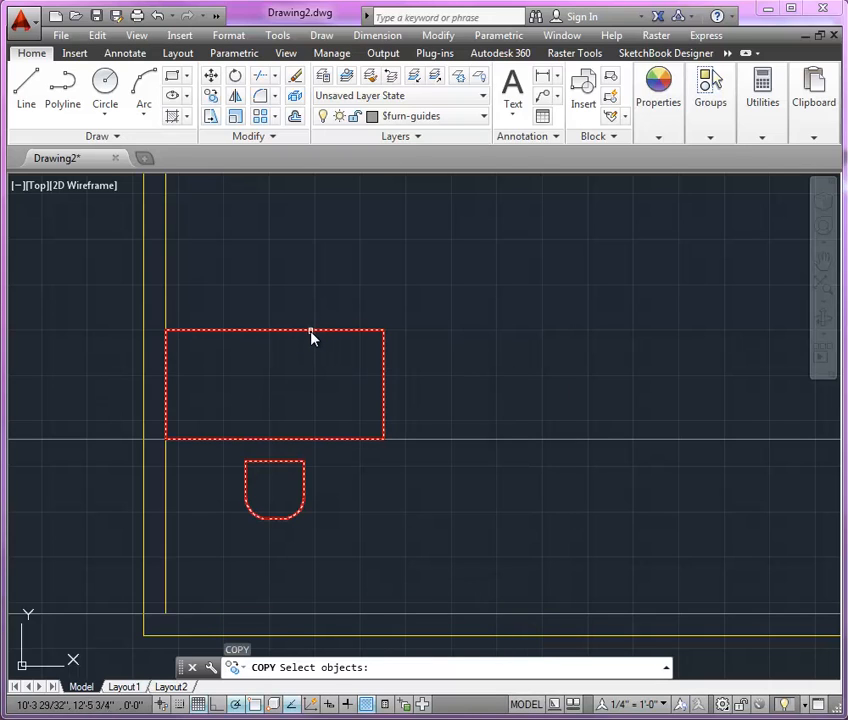
{"action": "left_click", "coordinate": [310, 331]}
{"action": "key", "text": "Return"}
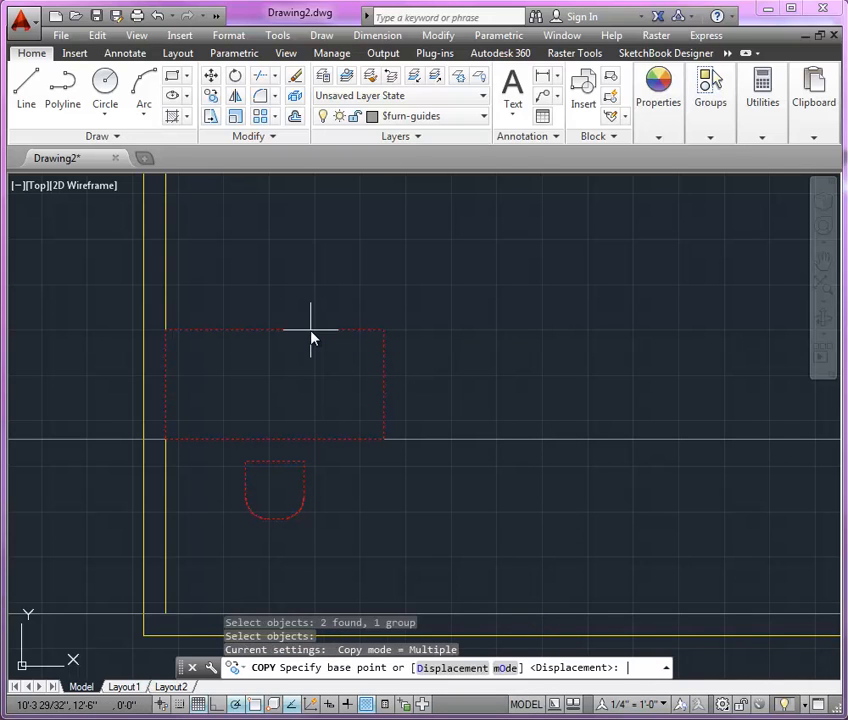
{"action": "left_click", "coordinate": [167, 336]}
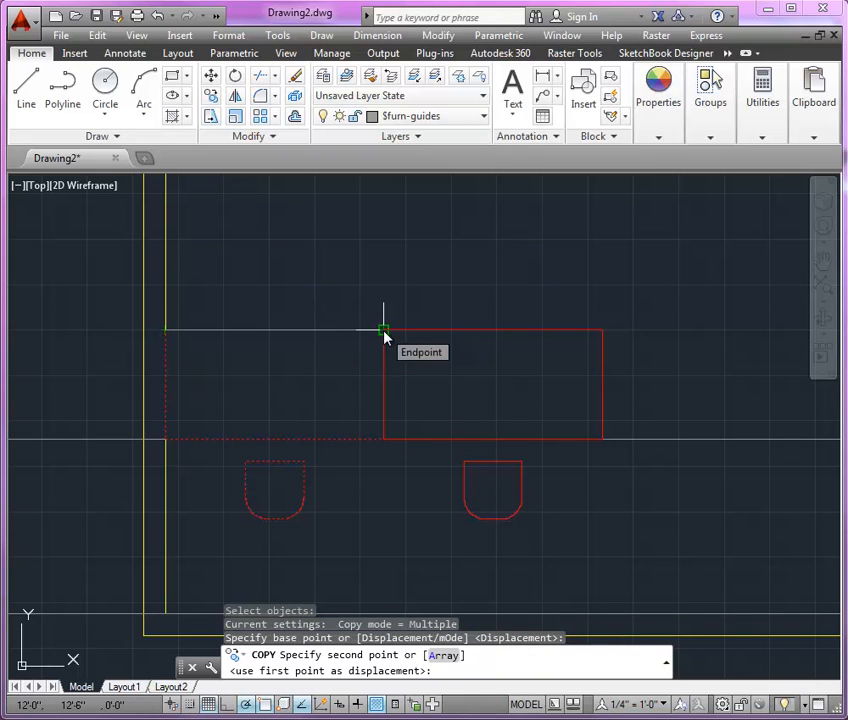
{"action": "left_click", "coordinate": [384, 335]}
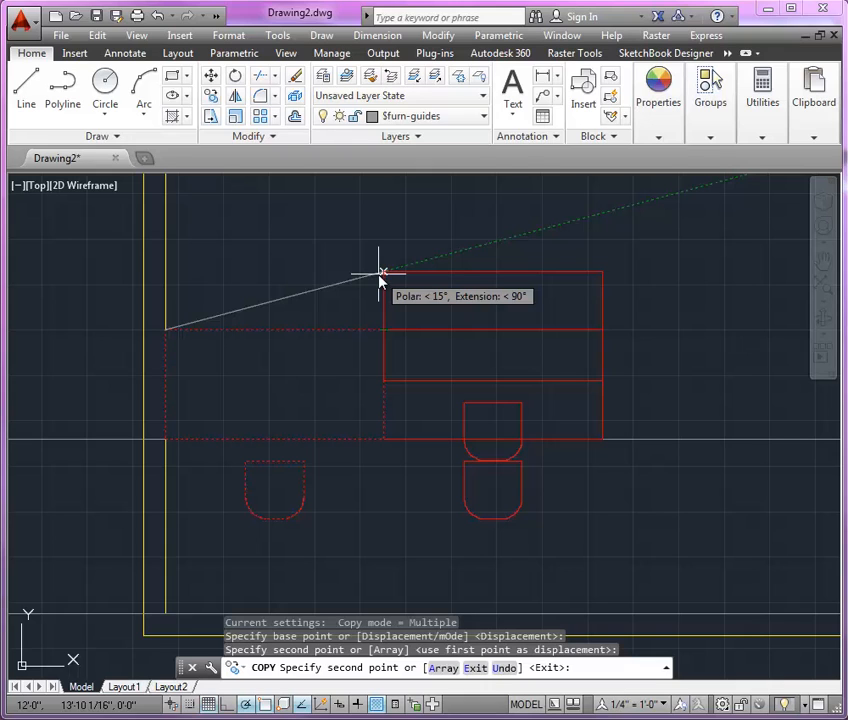
{"action": "key", "text": "Escape"}
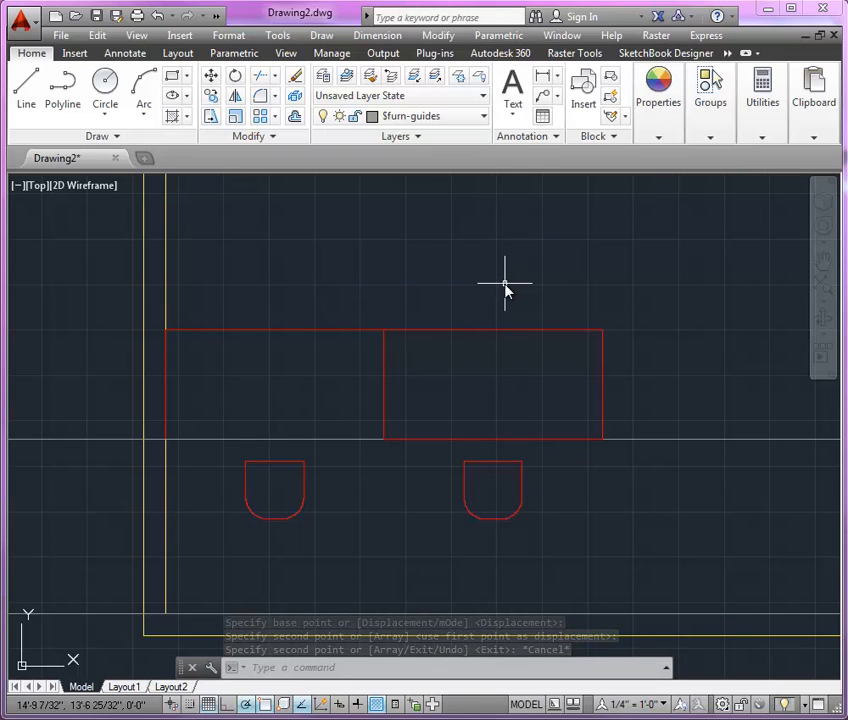
Move the copied desk and chair group 3'6" horizontally to the right, away from the desk at the left wall.
{"action": "type", "text": "m"}
{"action": "key", "text": "Return"}
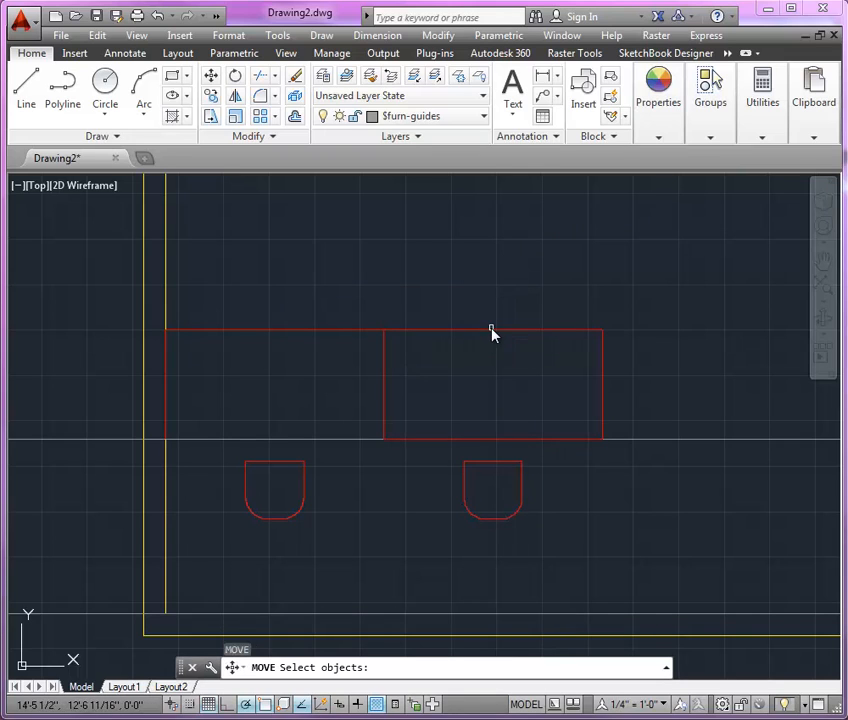
{"action": "left_click", "coordinate": [491, 330]}
{"action": "key", "text": "Return"}
{"action": "left_click", "coordinate": [384, 330]}
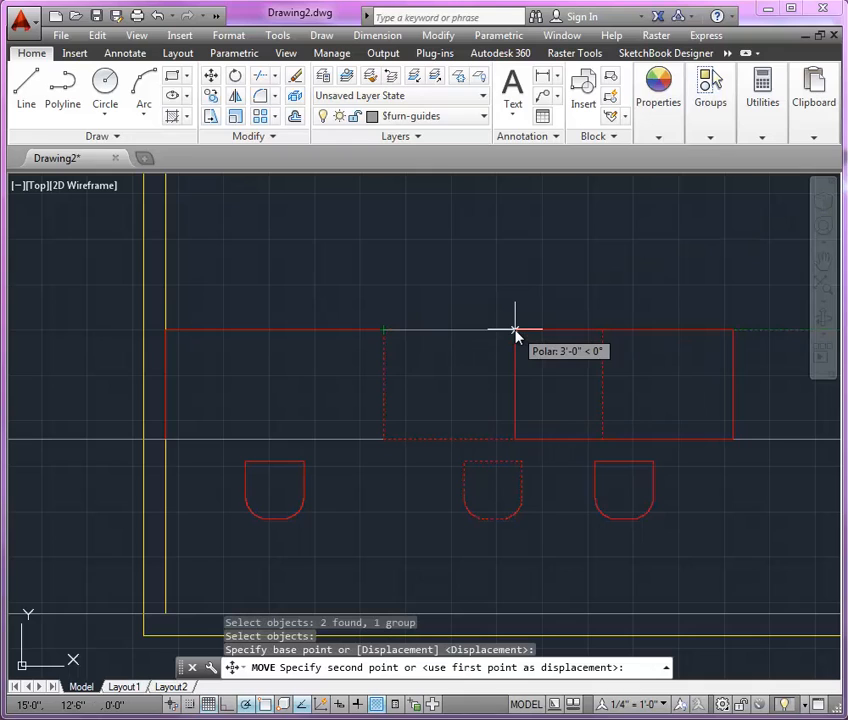
{"action": "type", "text": "3'6"}
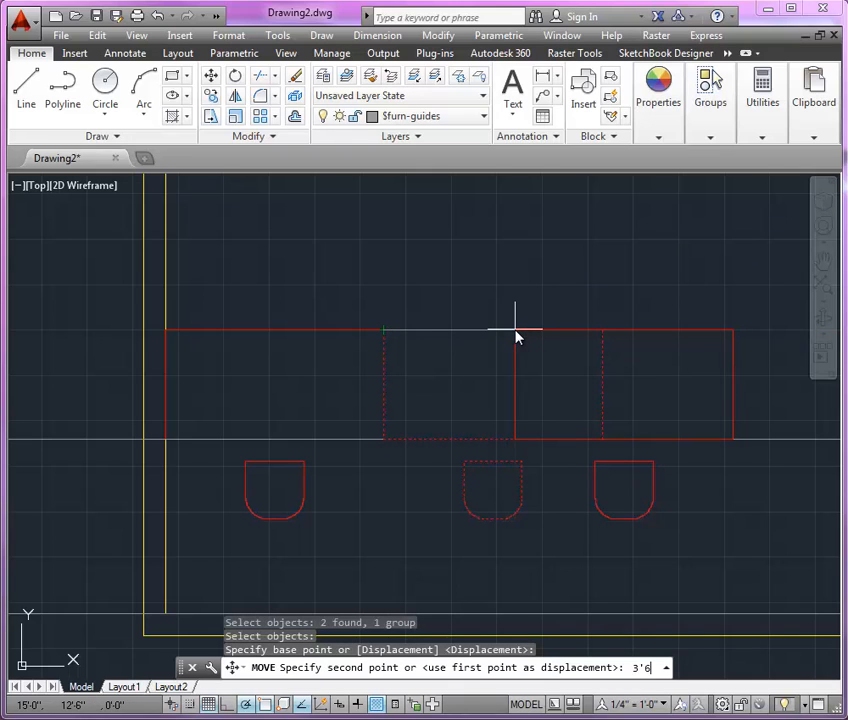
{"action": "key", "text": "Return"}
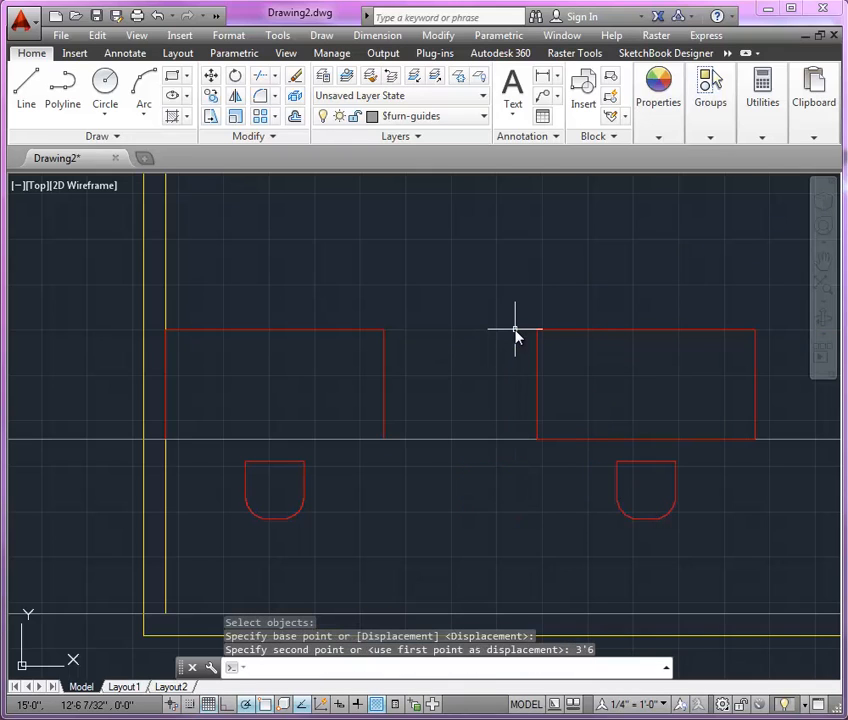
Copy the second desk and chair group so the new desk adjoins its right side, corner to corner.
{"action": "type", "text": "cp"}
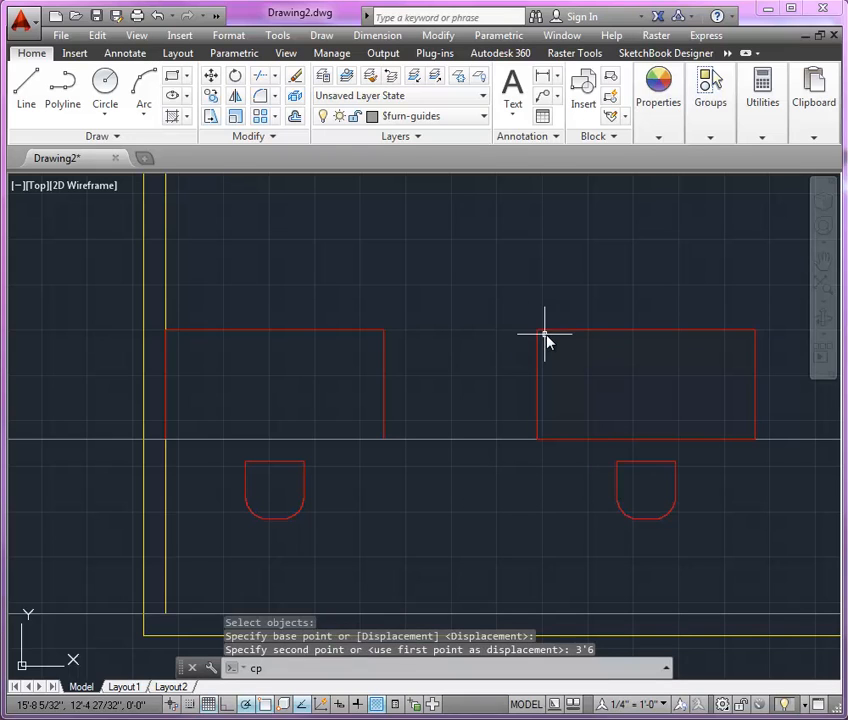
{"action": "key", "text": "Return"}
{"action": "left_click", "coordinate": [549, 333]}
{"action": "key", "text": "Return"}
{"action": "scroll", "coordinate": [440, 340], "scroll_direction": "down", "scroll_amount": 2}
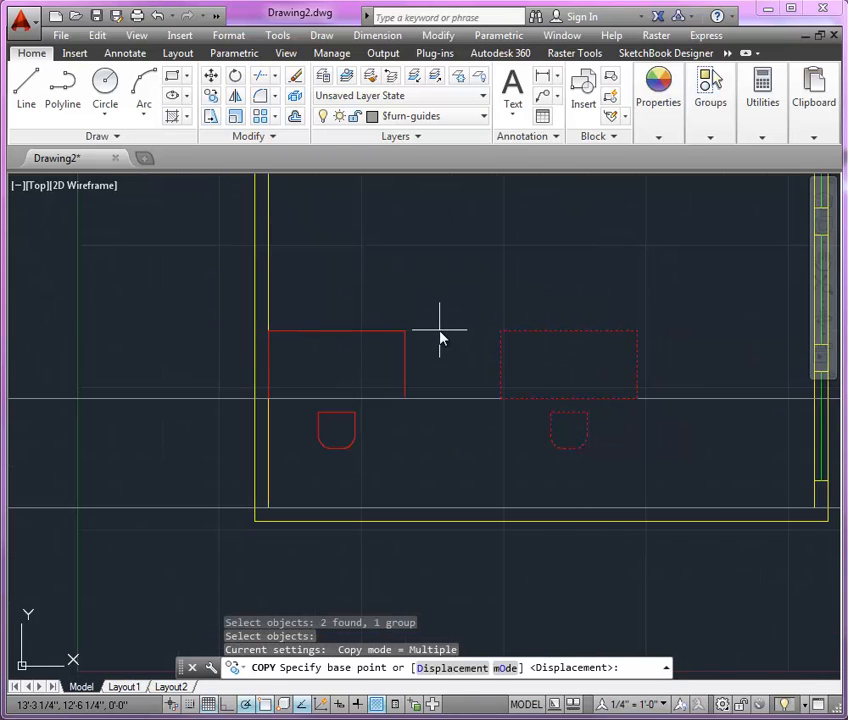
{"action": "left_click", "coordinate": [501, 331]}
{"action": "left_click", "coordinate": [637, 331]}
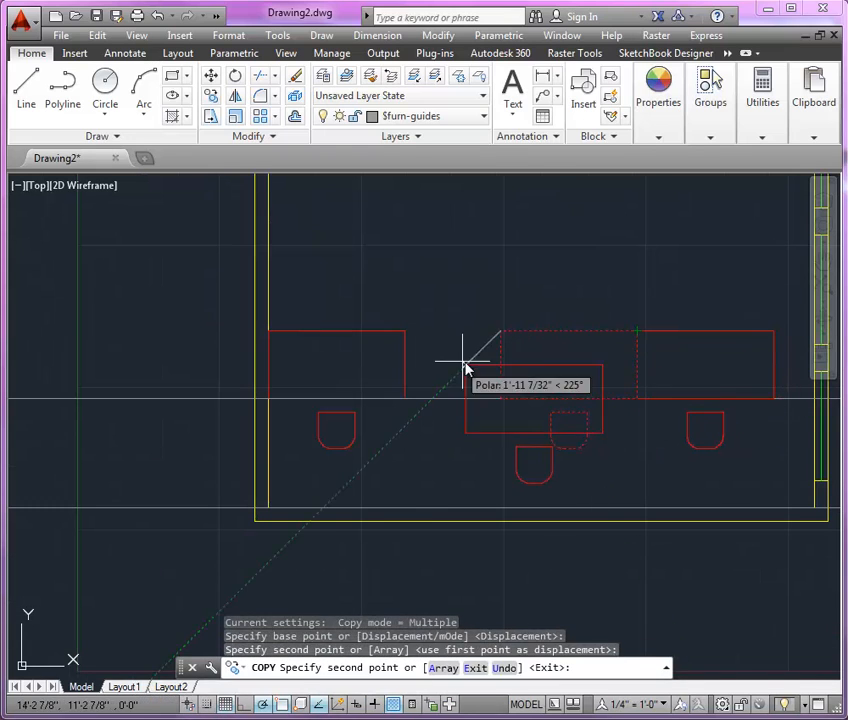
{"action": "key", "text": "Return"}
Start a rectangular array from the three desk and chair groups along the room's lower wall.
{"action": "scroll", "coordinate": [464, 373], "scroll_direction": "down", "scroll_amount": 4}
{"action": "middle_click_drag", "start_coordinate": [470, 341], "coordinate": [471, 390]}
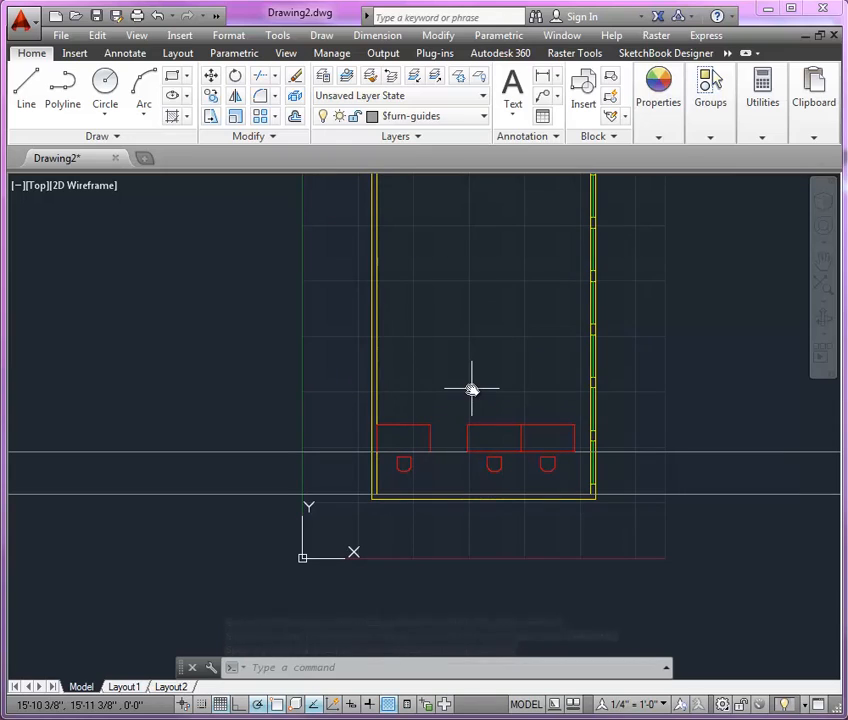
{"action": "left_click", "coordinate": [537, 423]}
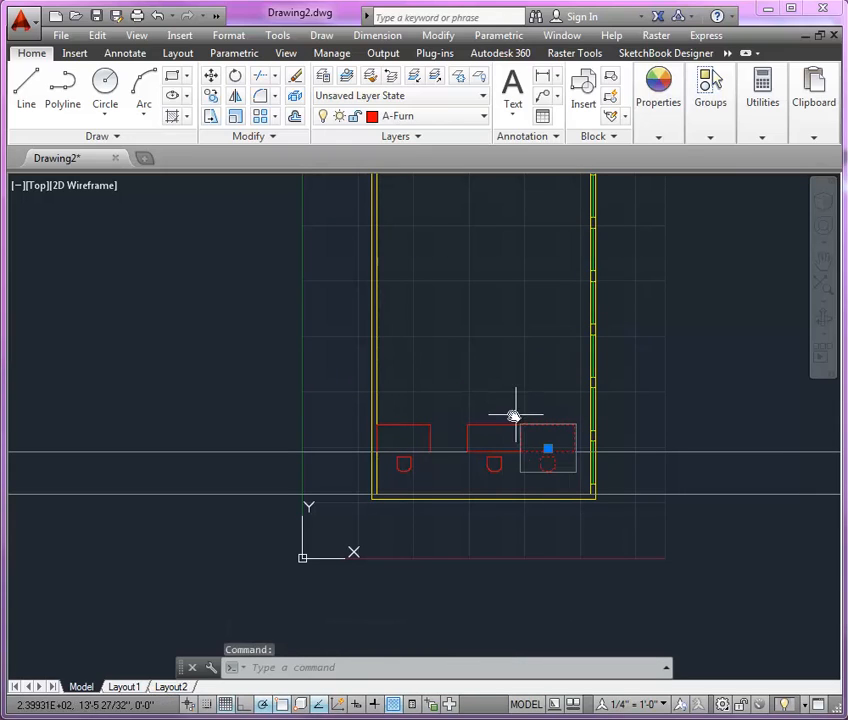
{"action": "left_click", "coordinate": [508, 425]}
{"action": "left_click", "coordinate": [426, 430]}
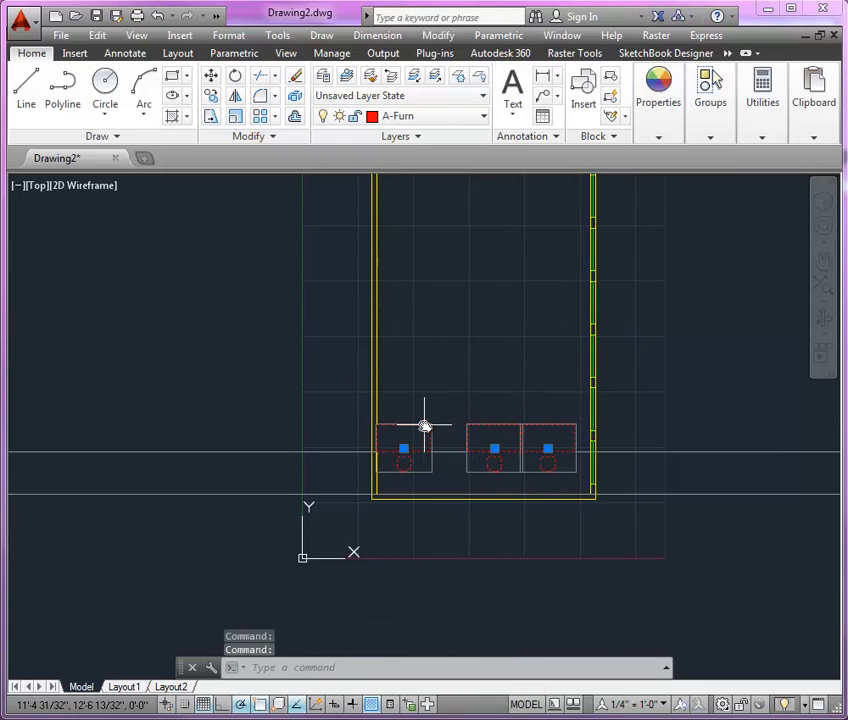
{"action": "scroll", "coordinate": [424, 412], "scroll_direction": "down", "scroll_amount": 3}
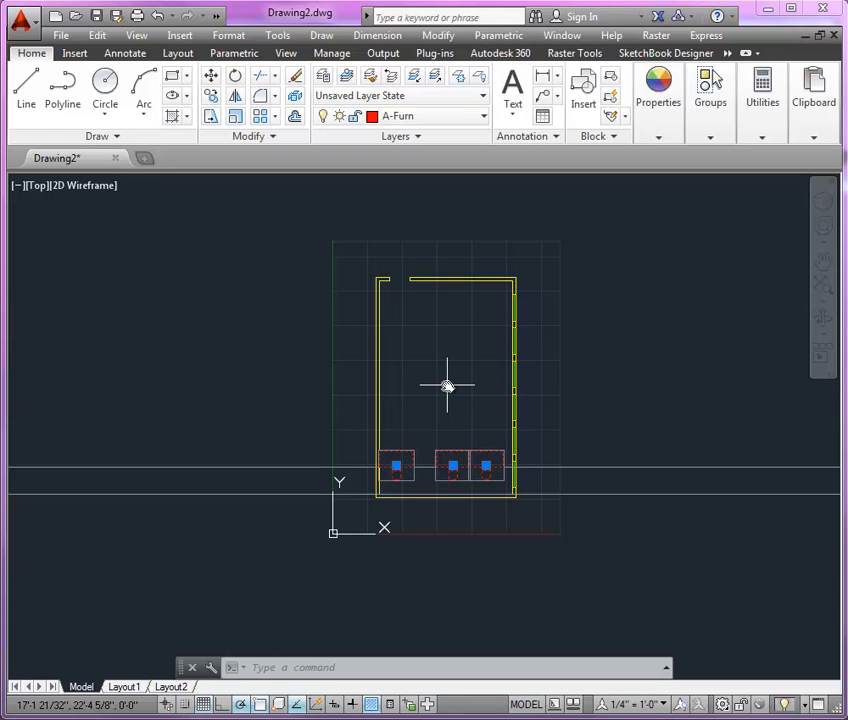
{"action": "left_click", "coordinate": [262, 118]}
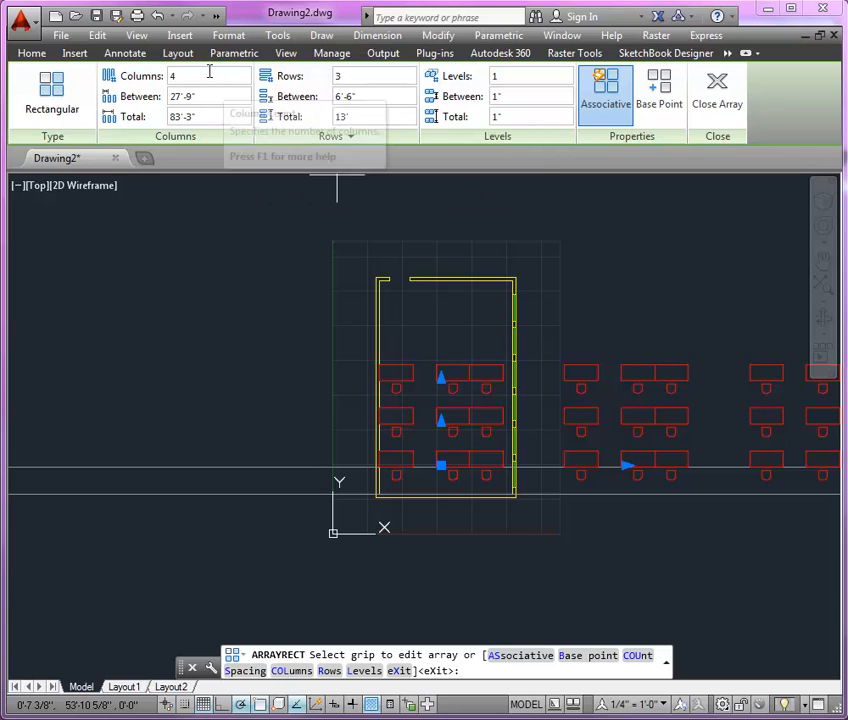
Set the desk and chair array to 1 column and 4 rows and finish it.
{"action": "left_click", "coordinate": [173, 77]}
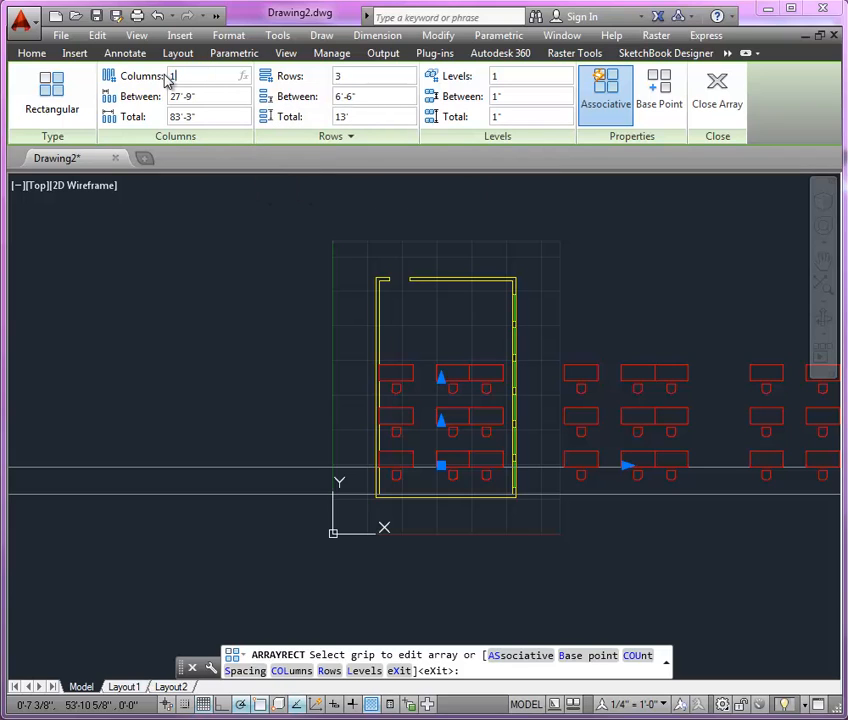
{"action": "key", "text": "Return"}
{"action": "left_click", "coordinate": [334, 80]}
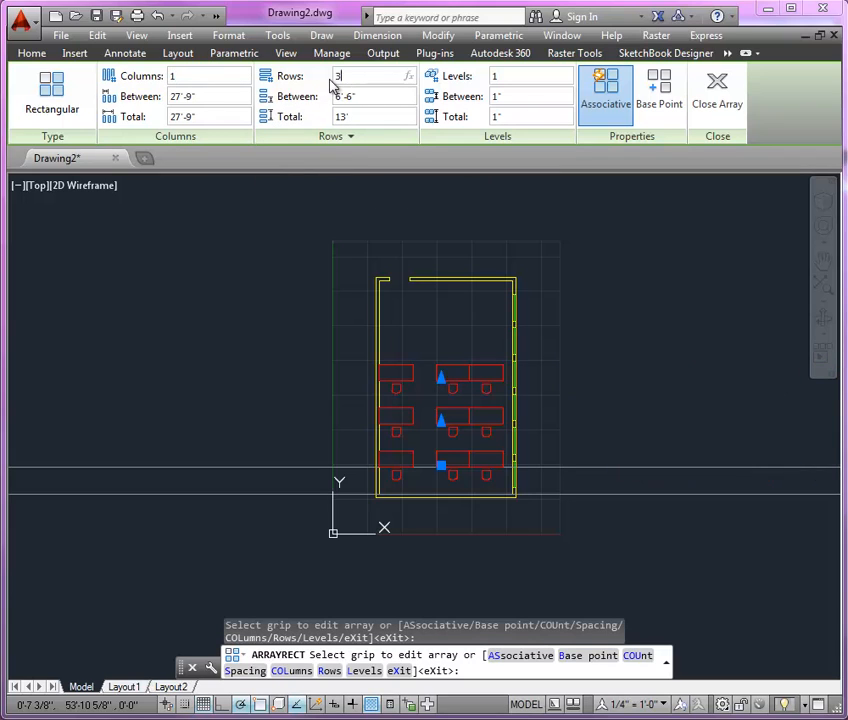
{"action": "key", "text": "Return"}
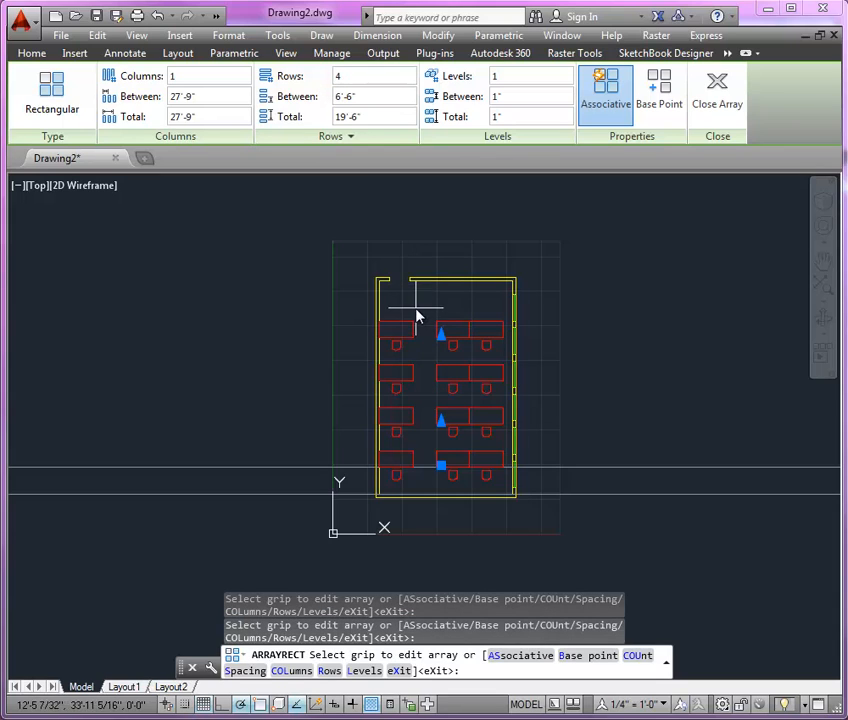
{"action": "scroll", "coordinate": [381, 288], "scroll_direction": "up", "scroll_amount": 4}
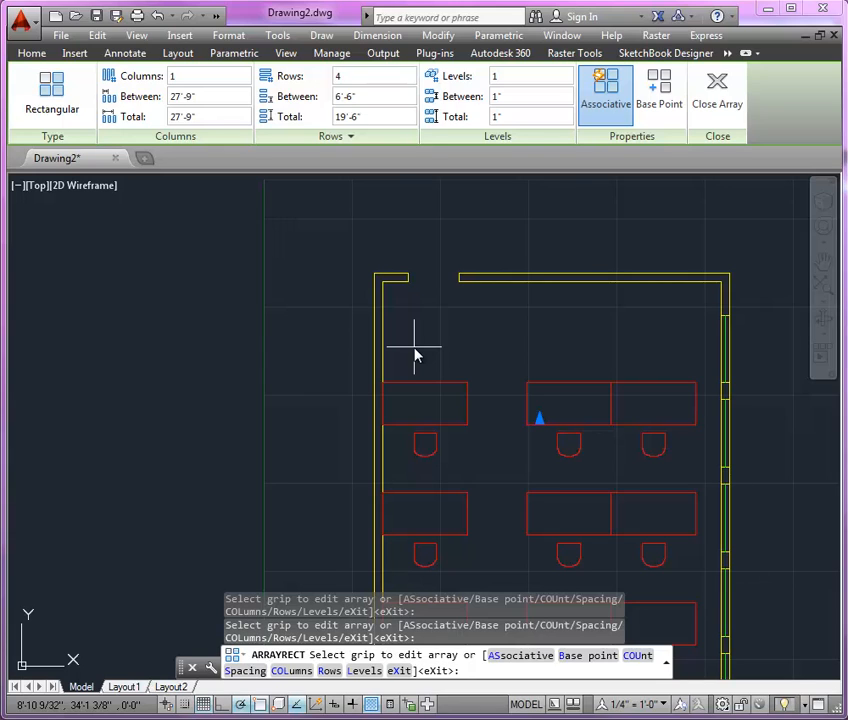
{"action": "key", "text": "Escape"}
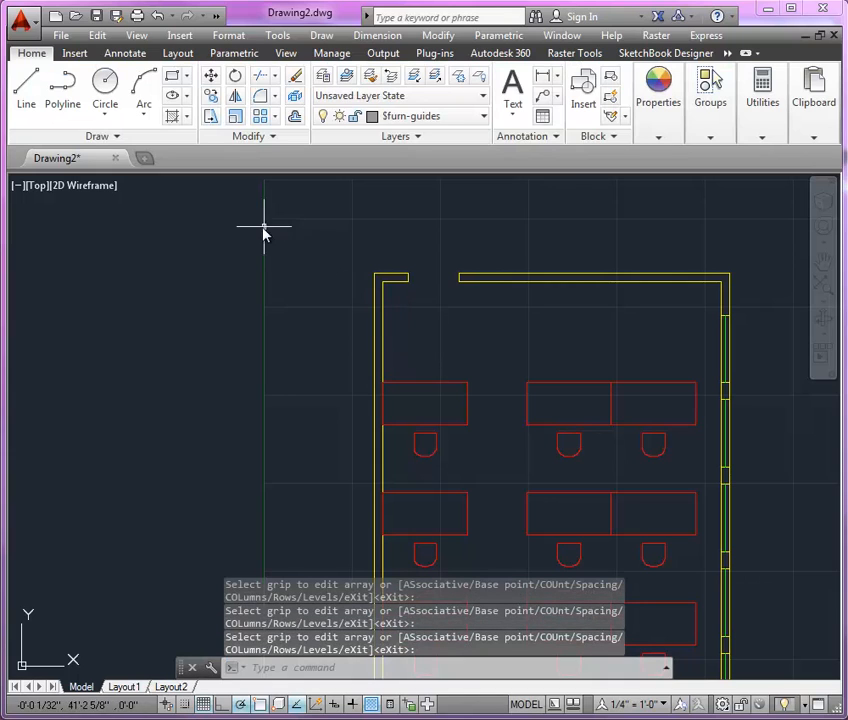
Draw a short horizontal guide line leftward from the room's inner upper-left corner, ending outside the wall.
{"action": "scroll", "coordinate": [333, 289], "scroll_direction": "up", "scroll_amount": 2}
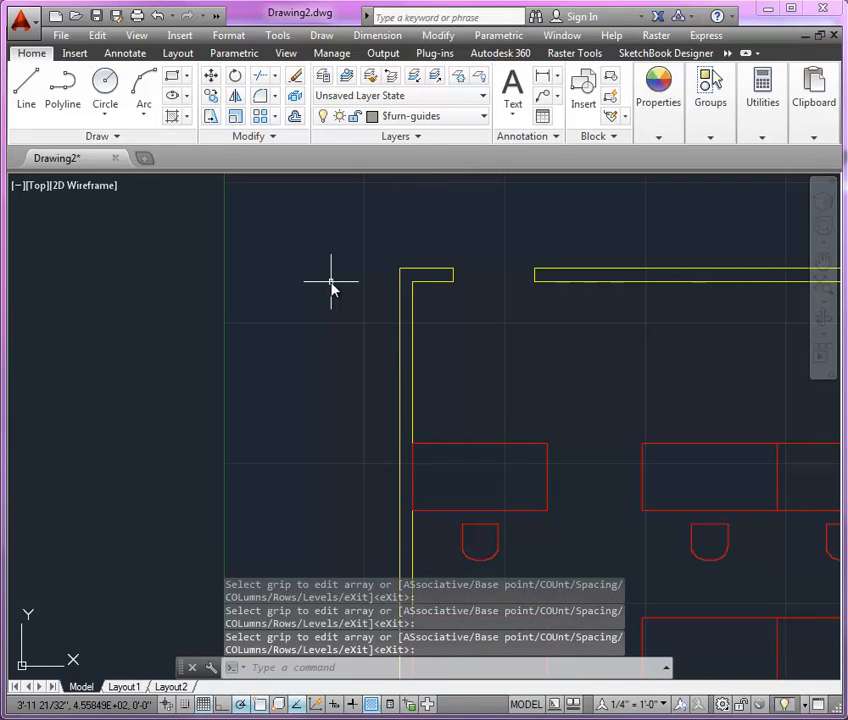
{"action": "type", "text": "l"}
{"action": "key", "text": "Return"}
{"action": "left_click", "coordinate": [411, 285]}
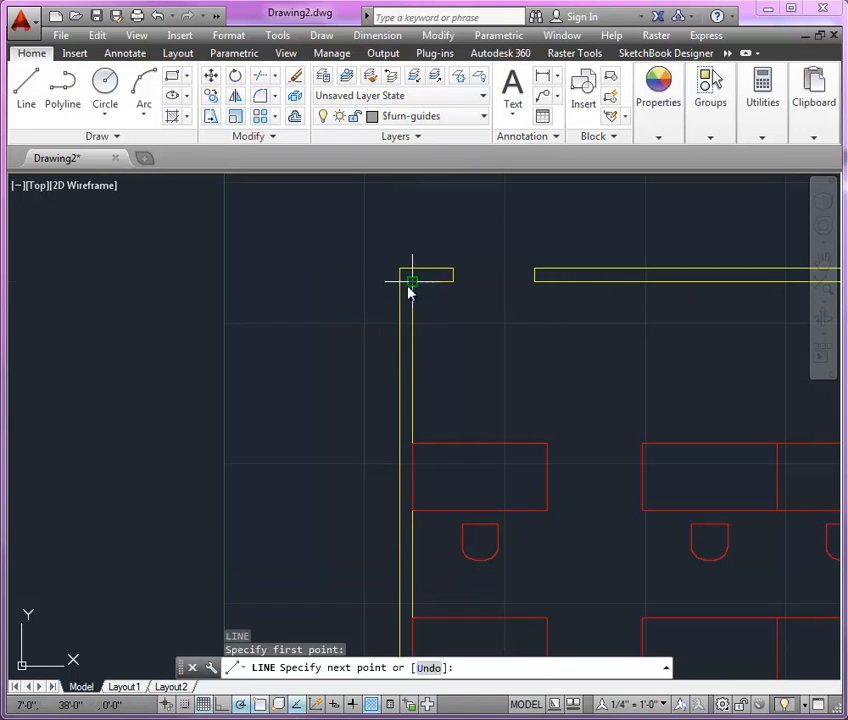
{"action": "left_click", "coordinate": [293, 283]}
{"action": "key", "text": "Return"}
Offset the short horizontal guide line 6' downward to check the front desk row's distance from the upper wall.
{"action": "type", "text": "o"}
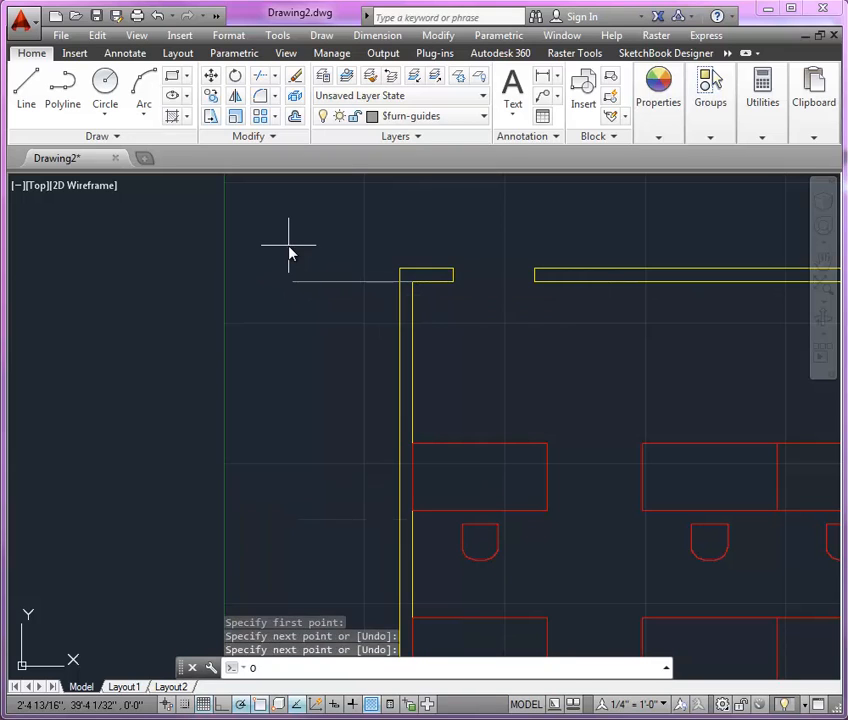
{"action": "key", "text": "Return"}
{"action": "type", "text": "6'"}
{"action": "key", "text": "Return"}
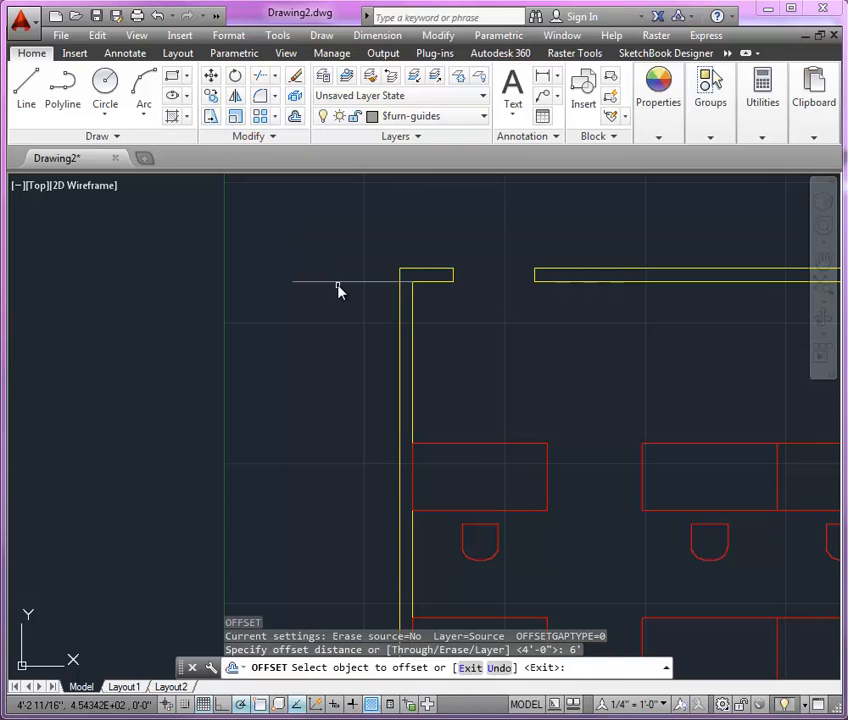
{"action": "left_click", "coordinate": [337, 282]}
{"action": "left_click", "coordinate": [337, 345]}
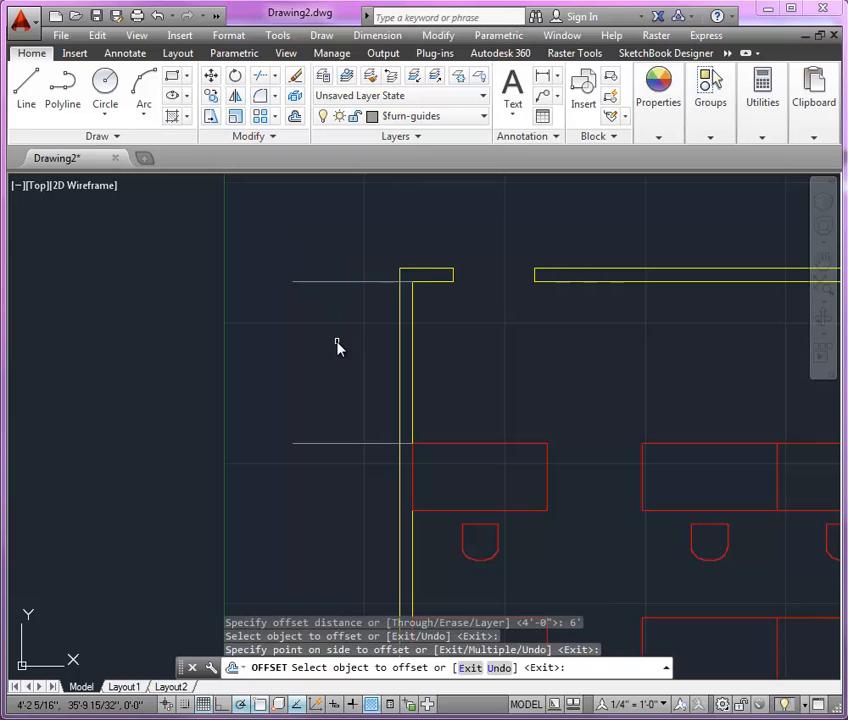
{"action": "key", "text": "Return"}
Make A-Dims the current layer and freeze the $furn-guides layer by picking the short upper guide line.
{"action": "scroll", "coordinate": [337, 345], "scroll_direction": "down", "scroll_amount": 4}
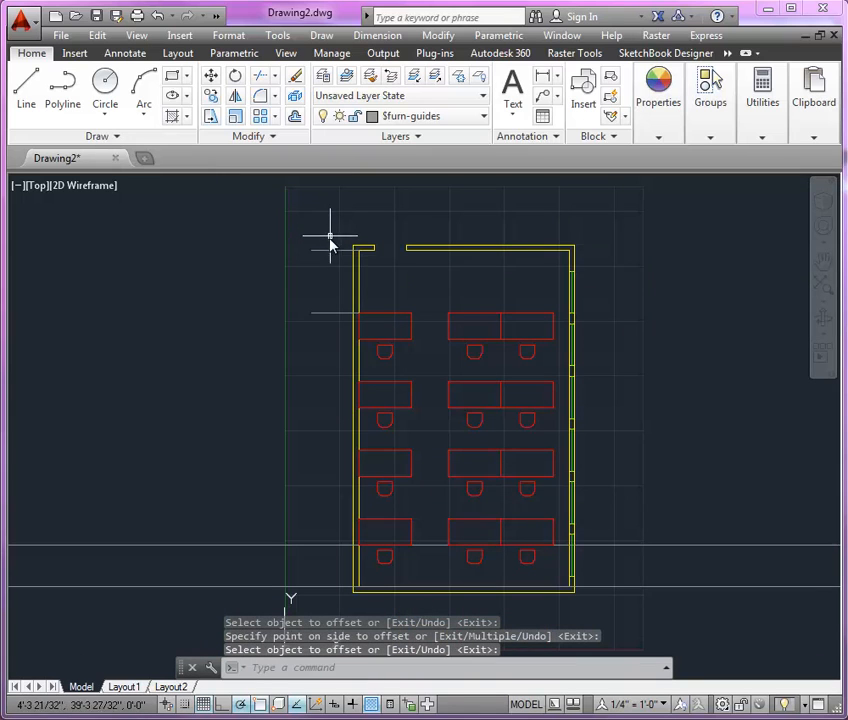
{"action": "middle_click_drag", "start_coordinate": [389, 258], "coordinate": [380, 240]}
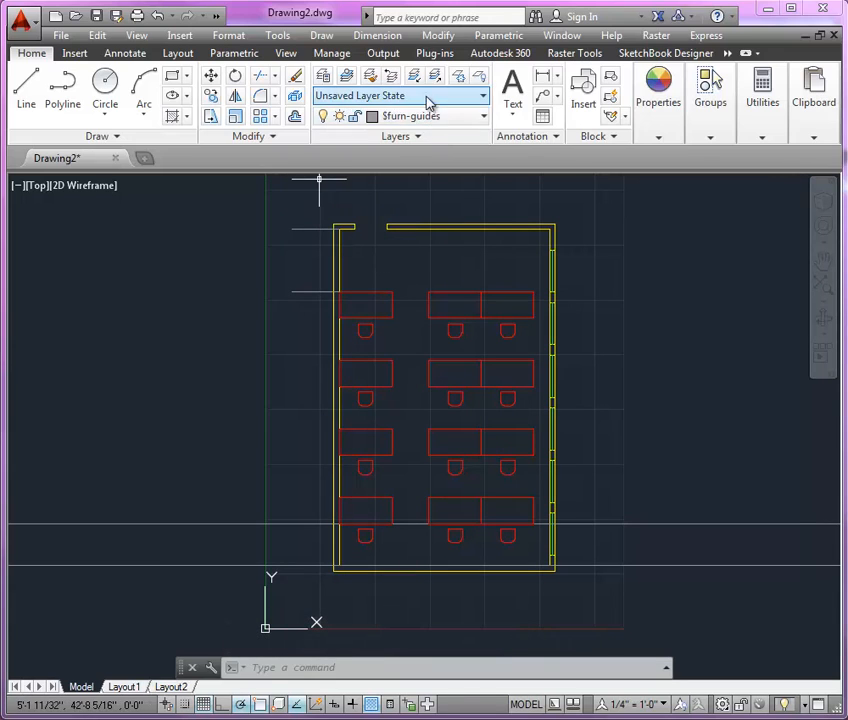
{"action": "left_click", "coordinate": [462, 125]}
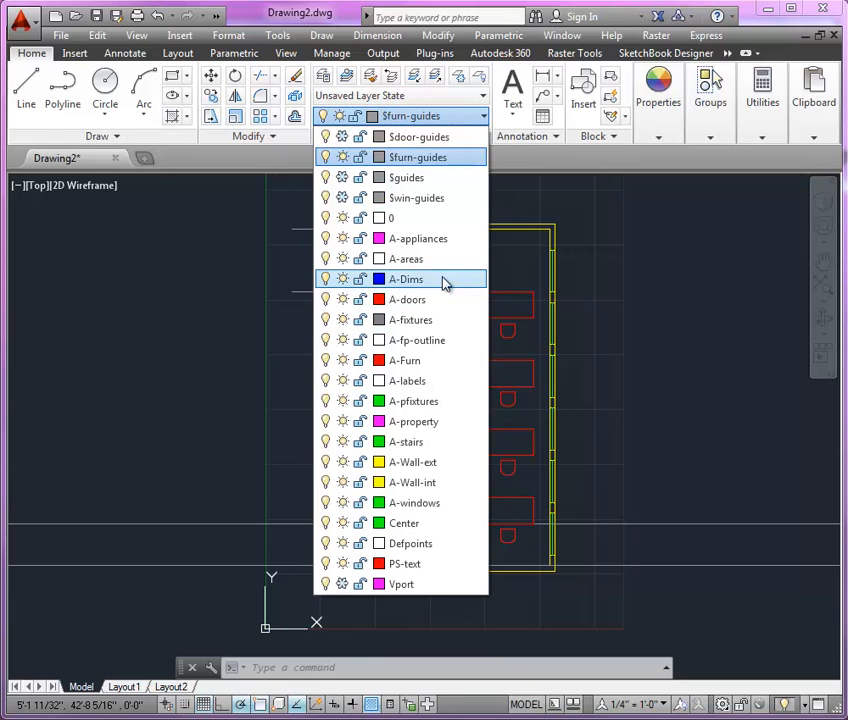
{"action": "left_click", "coordinate": [445, 282]}
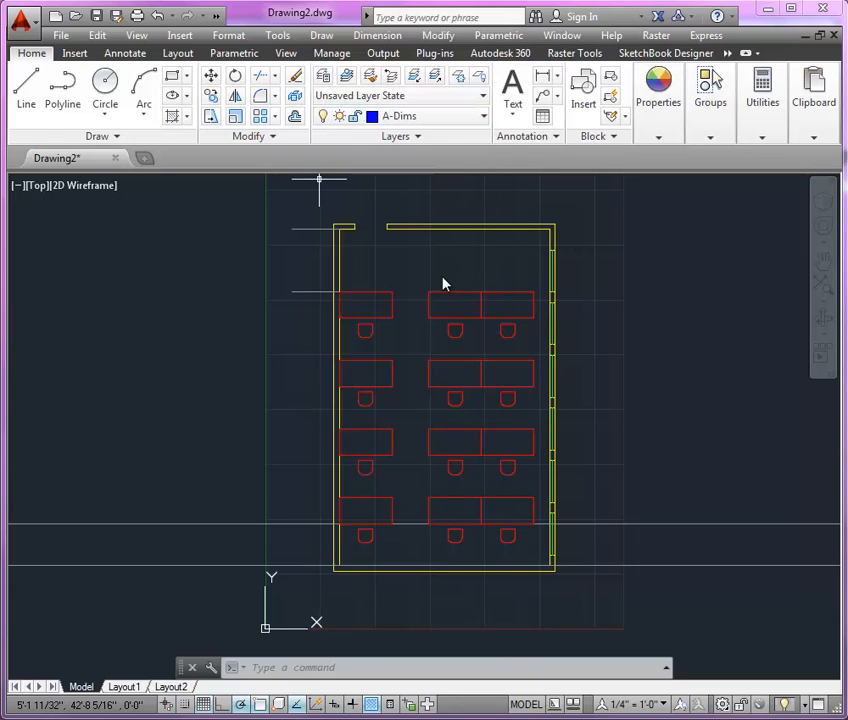
{"action": "left_click", "coordinate": [458, 77]}
{"action": "left_click", "coordinate": [316, 228]}
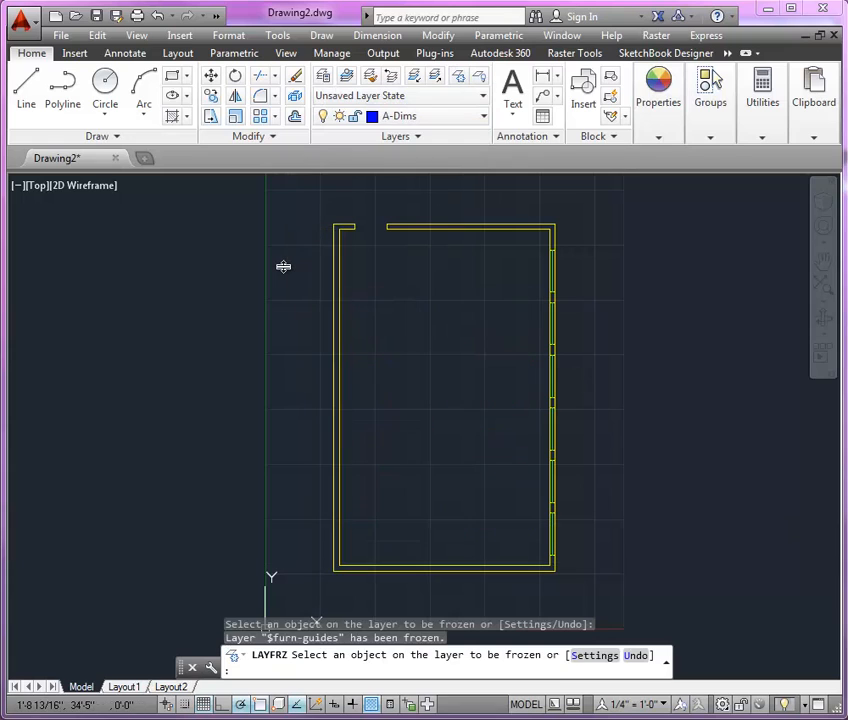
{"action": "key", "text": "Return"}
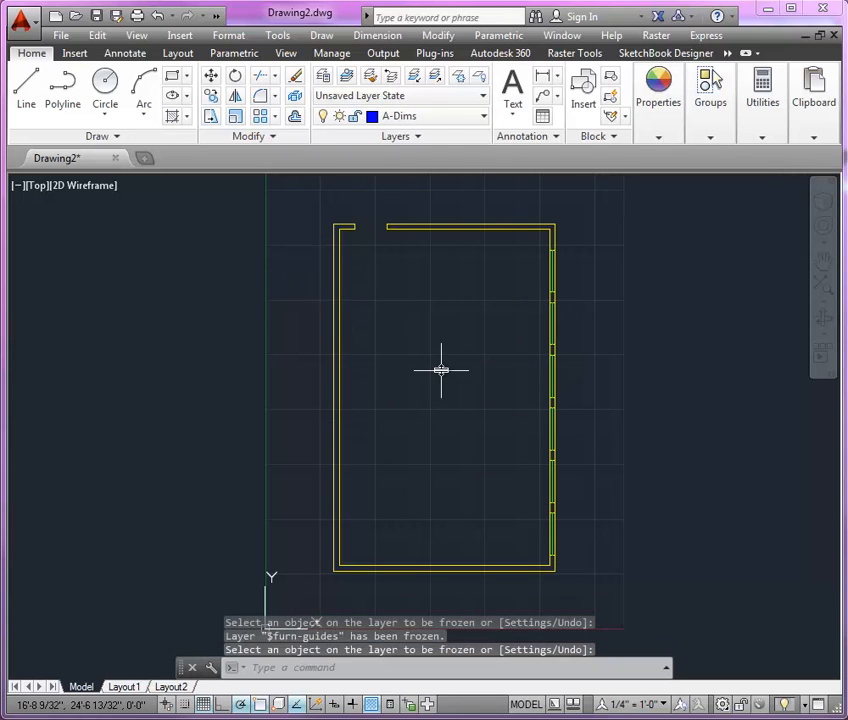
{"action": "left_click", "coordinate": [481, 116]}
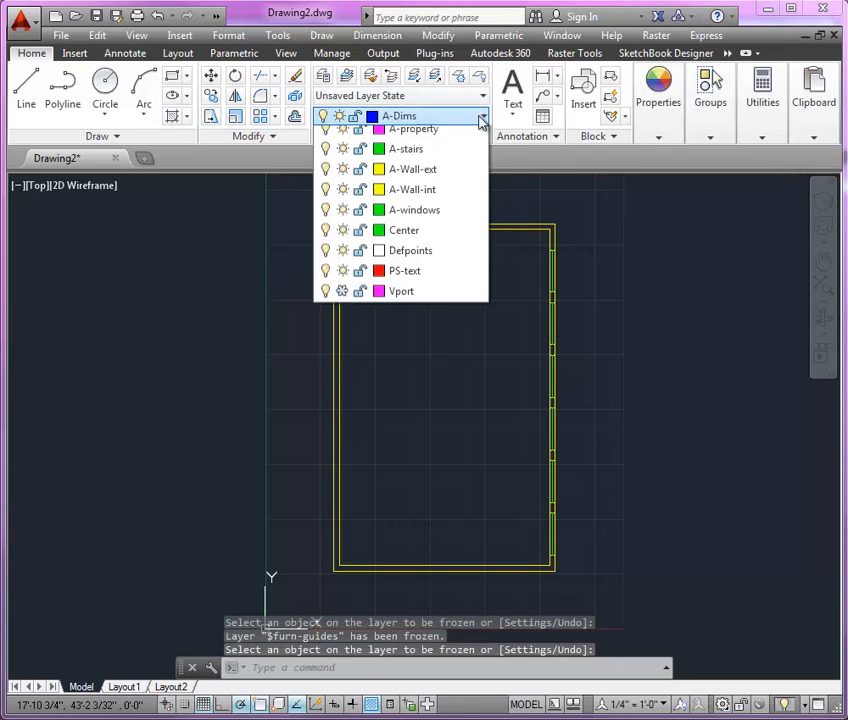
{"action": "left_click", "coordinate": [341, 178]}
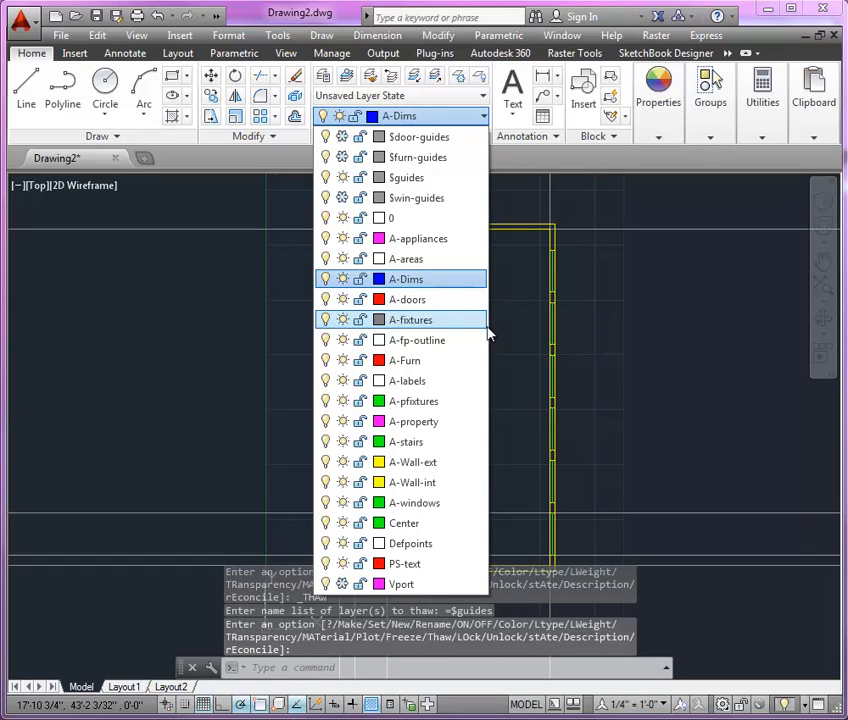
{"action": "left_click", "coordinate": [440, 116]}
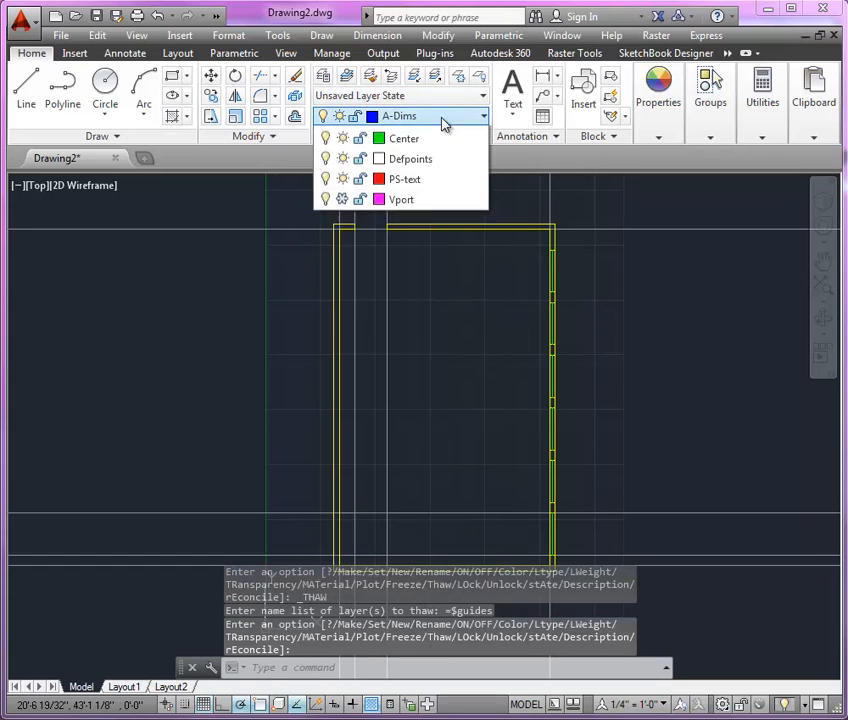
{"action": "left_click", "coordinate": [341, 177]}
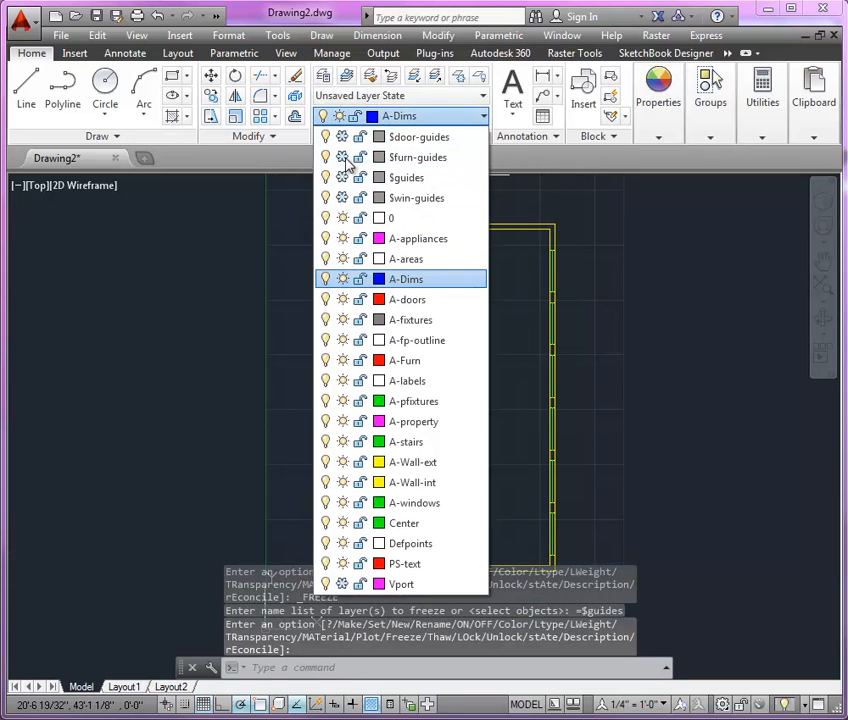
Thaw the $furn-guides layer.
{"action": "left_click", "coordinate": [341, 157]}
{"action": "left_click", "coordinate": [504, 290]}
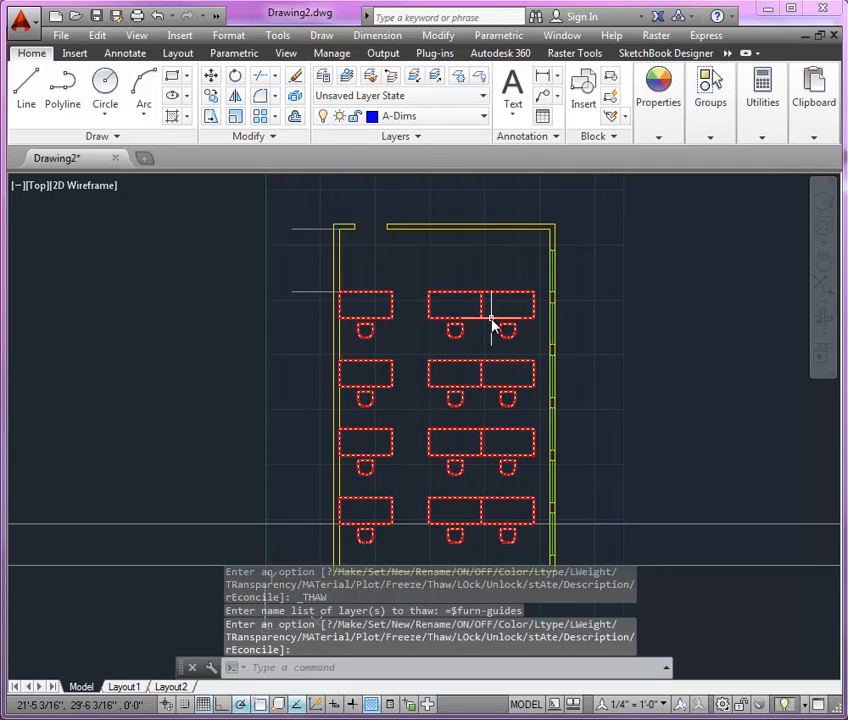
Move the desk and chair array to the A-Furn layer and freeze the $furn-guides layer.
{"action": "left_click", "coordinate": [493, 310]}
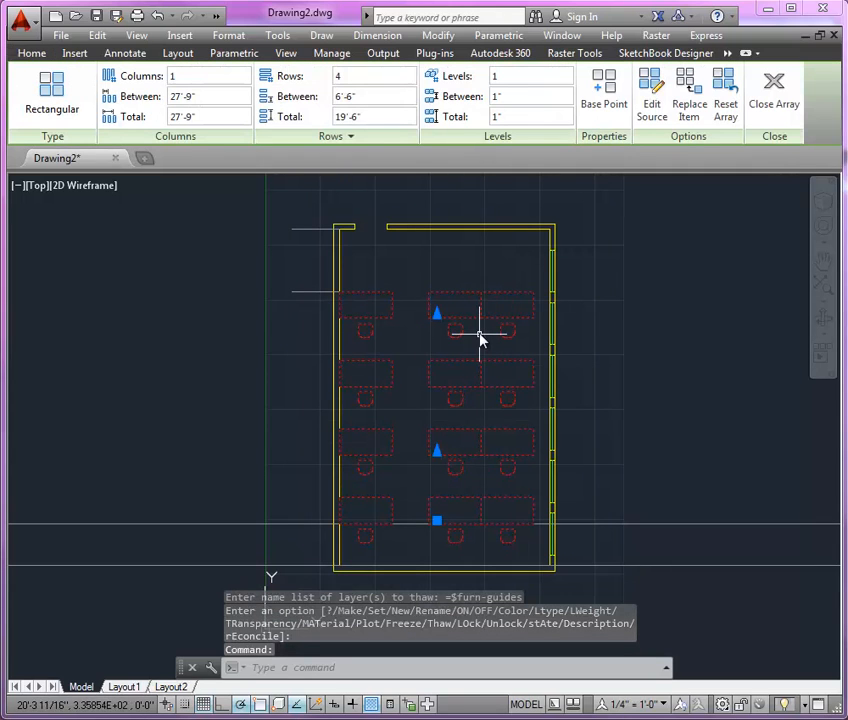
{"action": "right_click", "coordinate": [601, 240]}
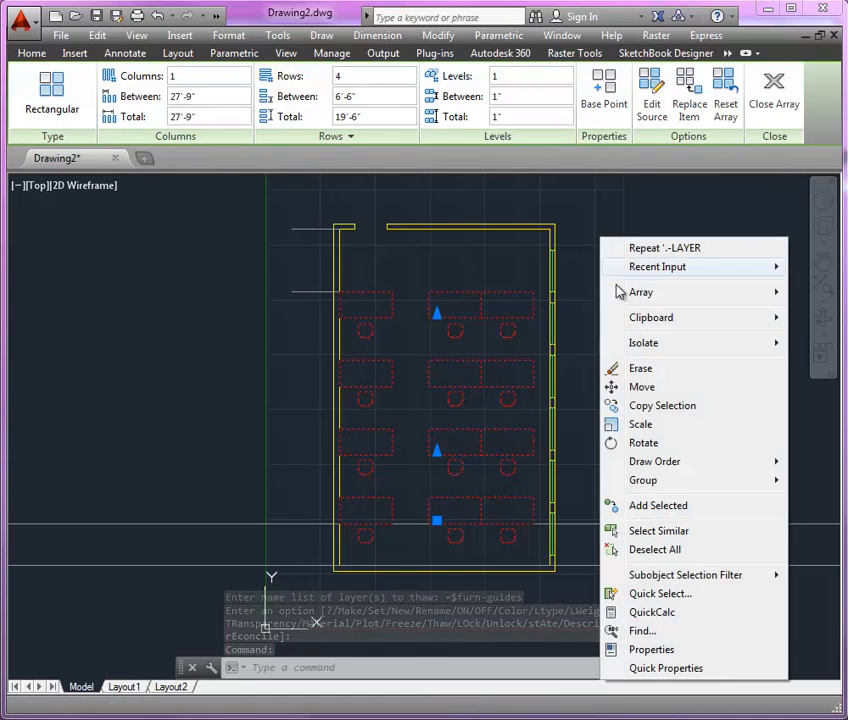
{"action": "left_click", "coordinate": [655, 649]}
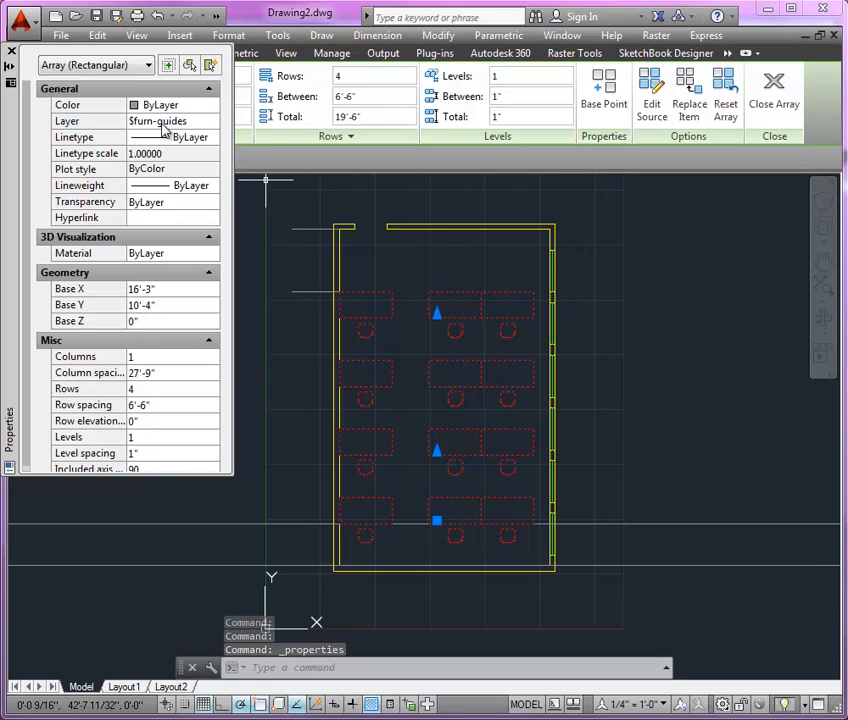
{"action": "left_click", "coordinate": [190, 122]}
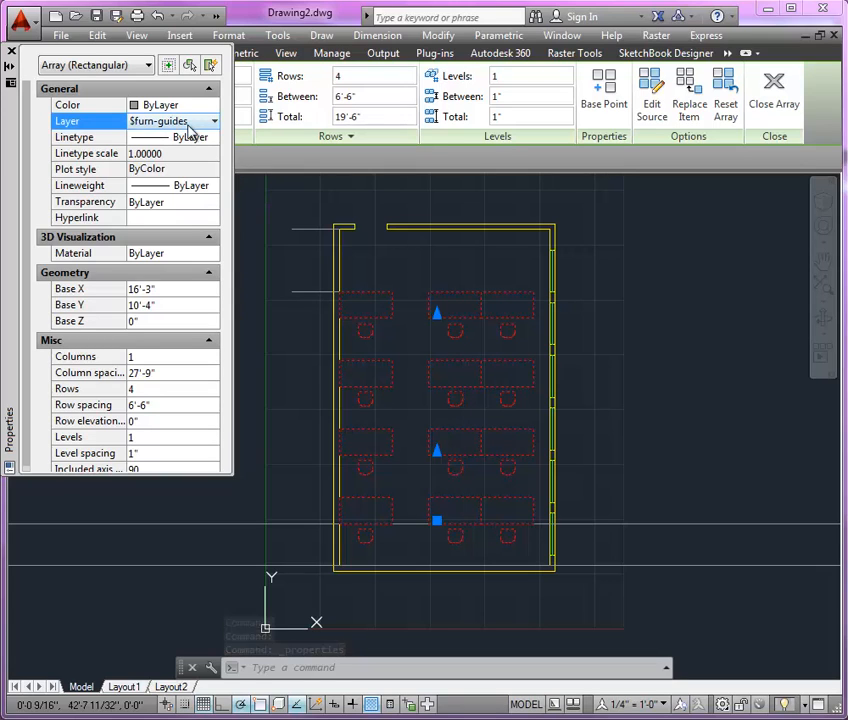
{"action": "left_click", "coordinate": [190, 122]}
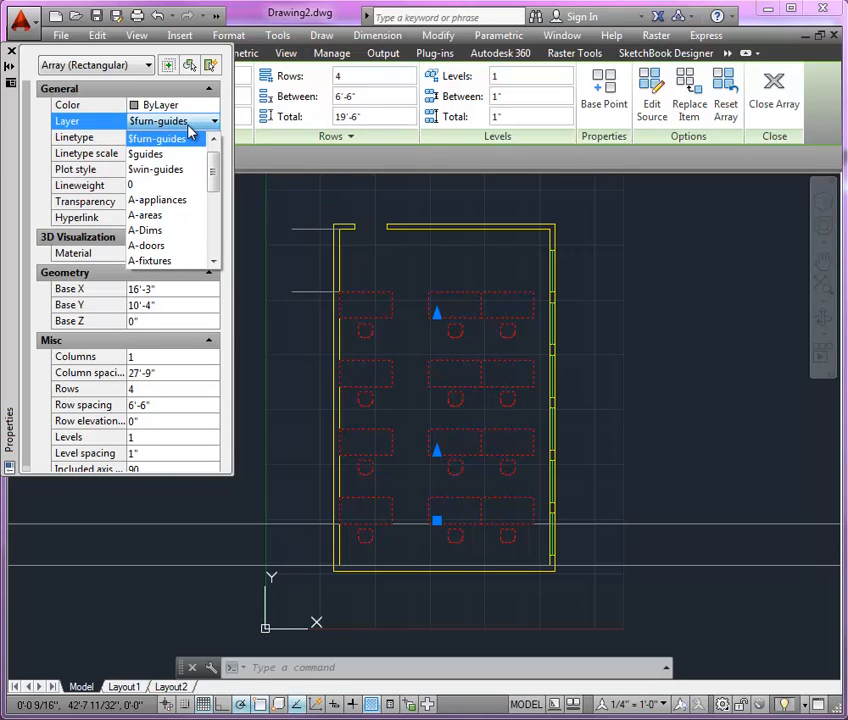
{"action": "scroll", "coordinate": [186, 150], "scroll_direction": "down", "scroll_amount": 1}
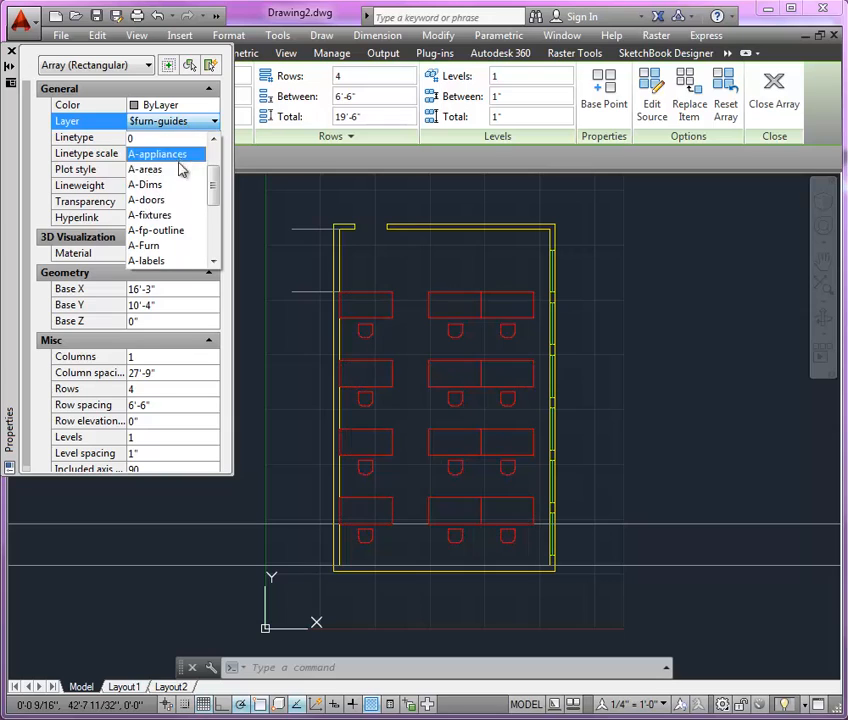
{"action": "left_click", "coordinate": [172, 246]}
{"action": "left_click", "coordinate": [12, 51]}
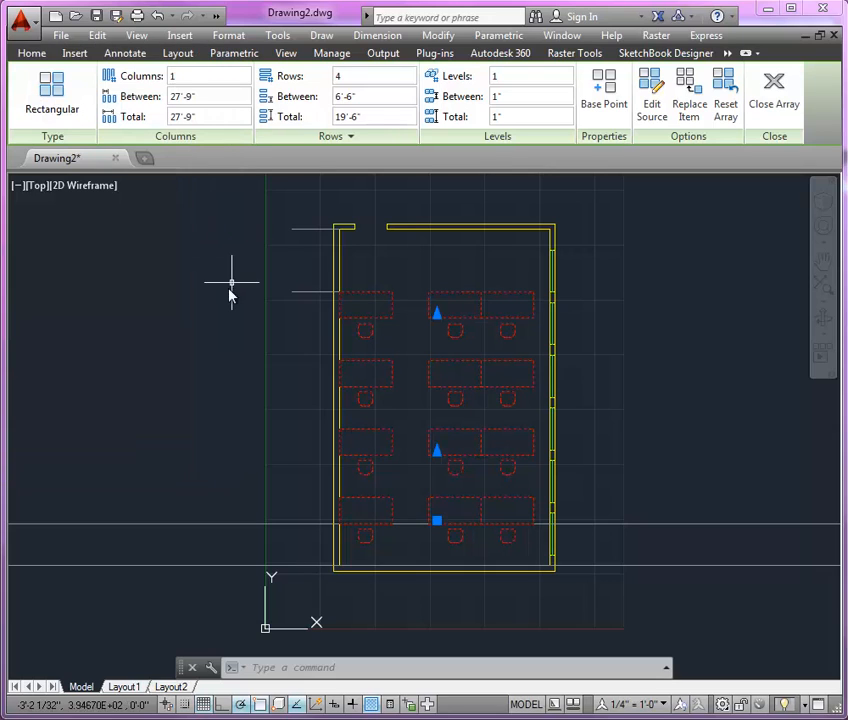
{"action": "key", "text": "Escape"}
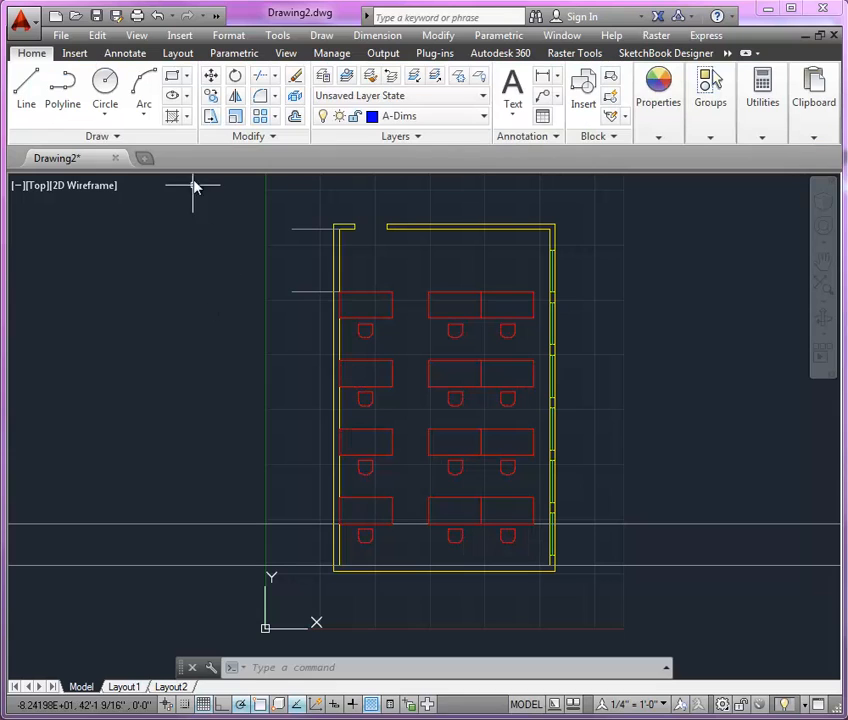
{"action": "left_click", "coordinate": [474, 119]}
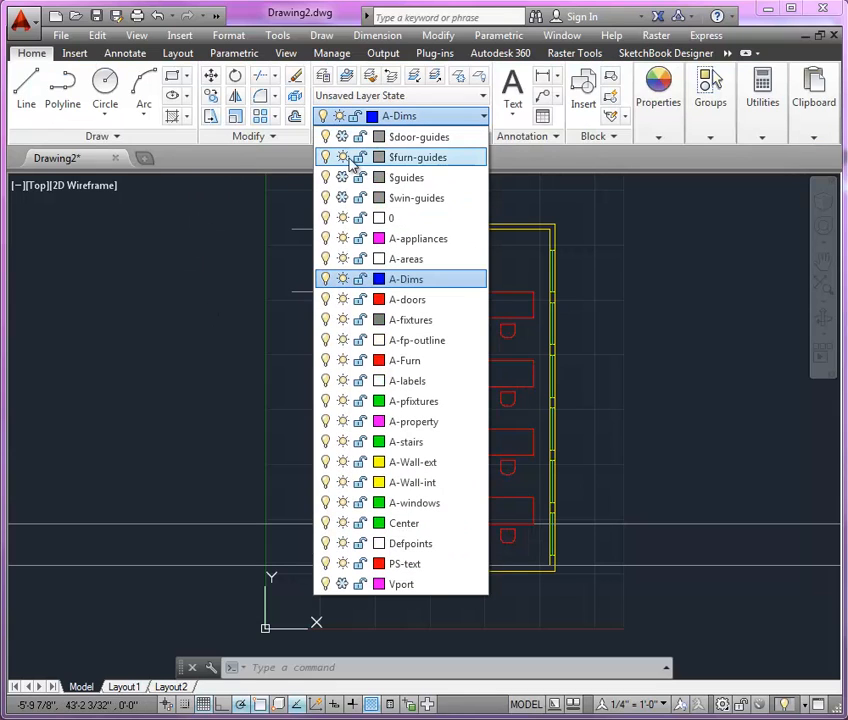
{"action": "left_click", "coordinate": [667, 396]}
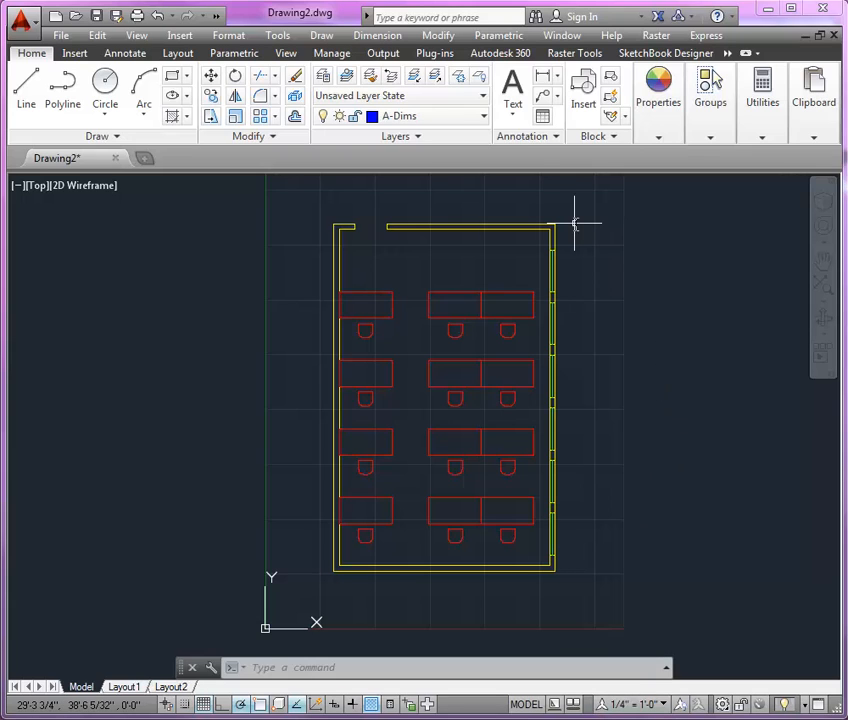
Add a linear dimension of the room's inside width between the inner lower corners, placed below the lower wall.
{"action": "left_click", "coordinate": [140, 56]}
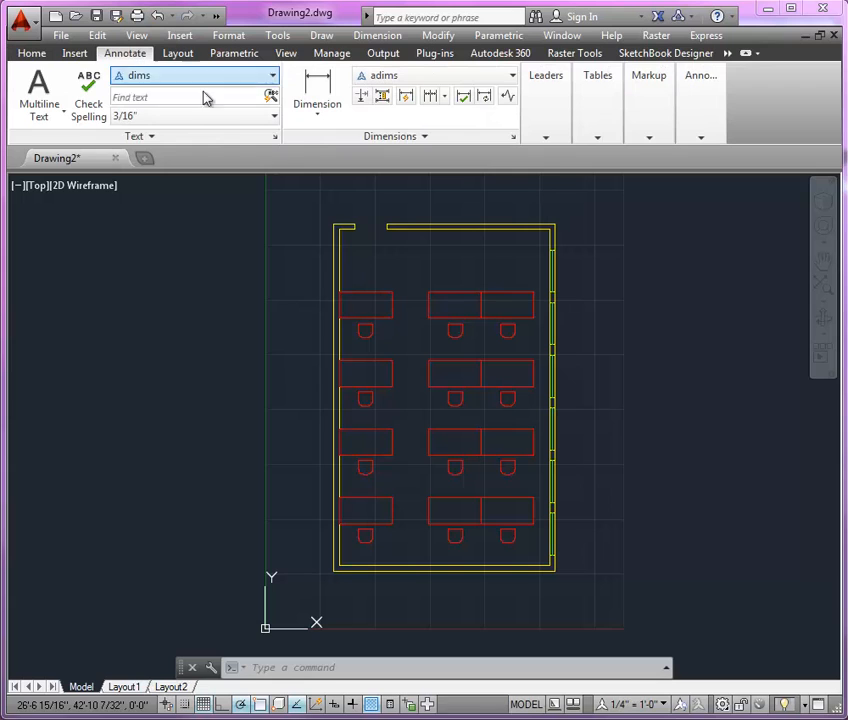
{"action": "left_click", "coordinate": [326, 90]}
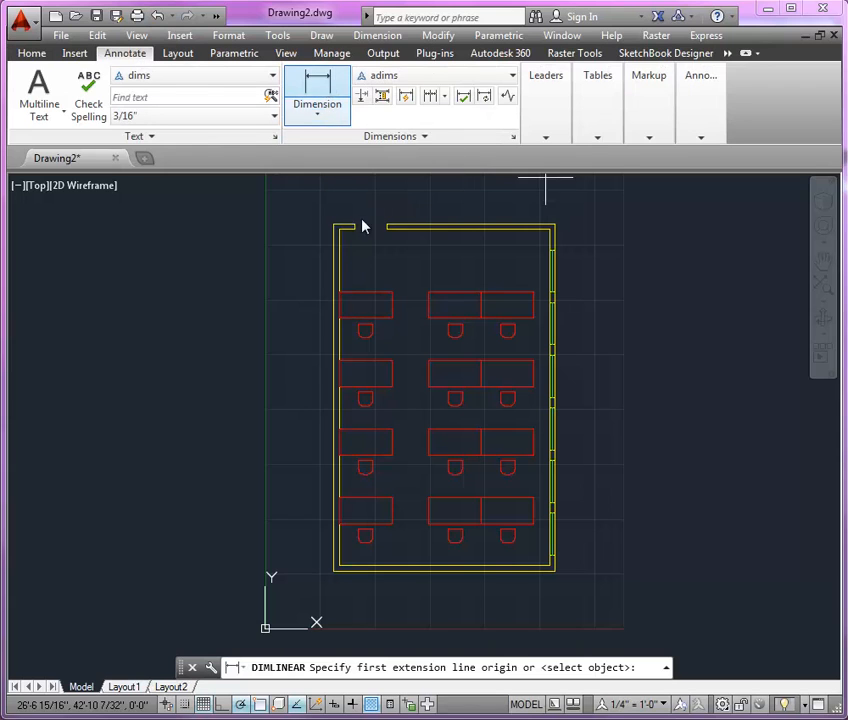
{"action": "scroll", "coordinate": [360, 570], "scroll_direction": "up", "scroll_amount": 3}
{"action": "left_click", "coordinate": [260, 591]}
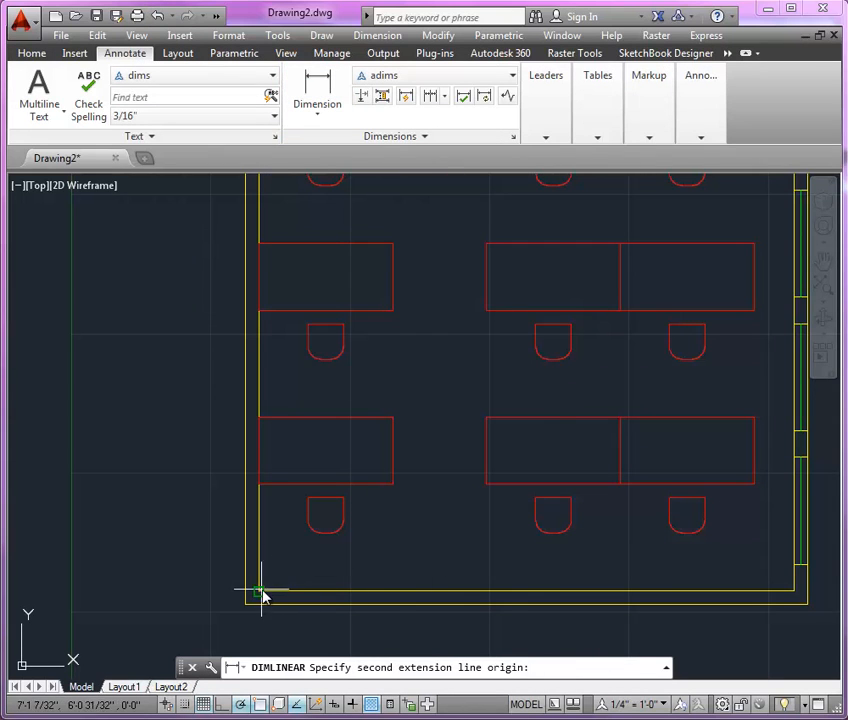
{"action": "left_click", "coordinate": [797, 597]}
{"action": "scroll", "coordinate": [640, 496], "scroll_direction": "down", "scroll_amount": 3}
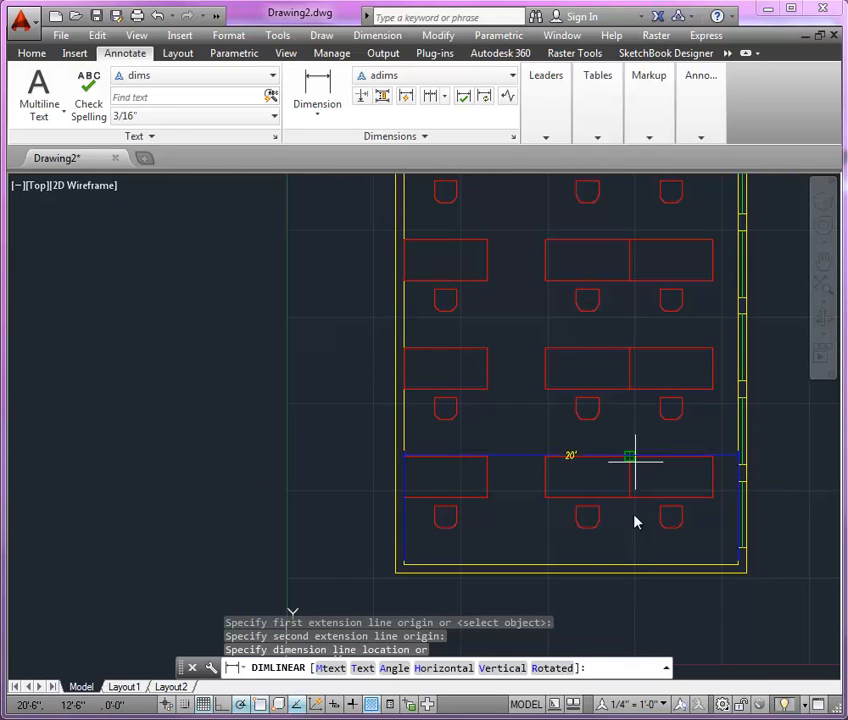
{"action": "middle_click_drag", "start_coordinate": [634, 608], "coordinate": [545, 467]}
{"action": "scroll", "coordinate": [528, 462], "scroll_direction": "up", "scroll_amount": 4}
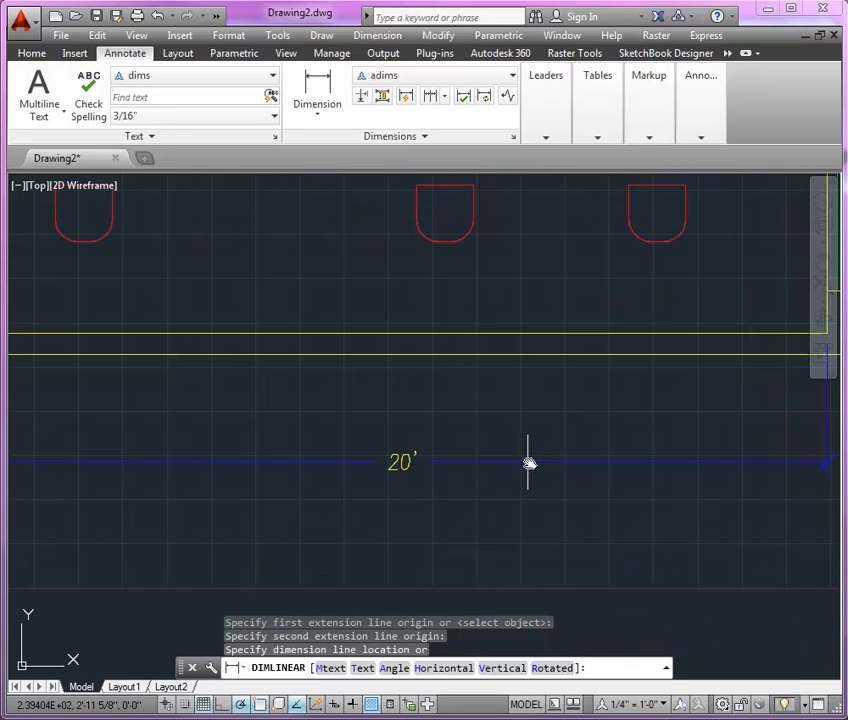
{"action": "scroll", "coordinate": [531, 455], "scroll_direction": "down", "scroll_amount": 2}
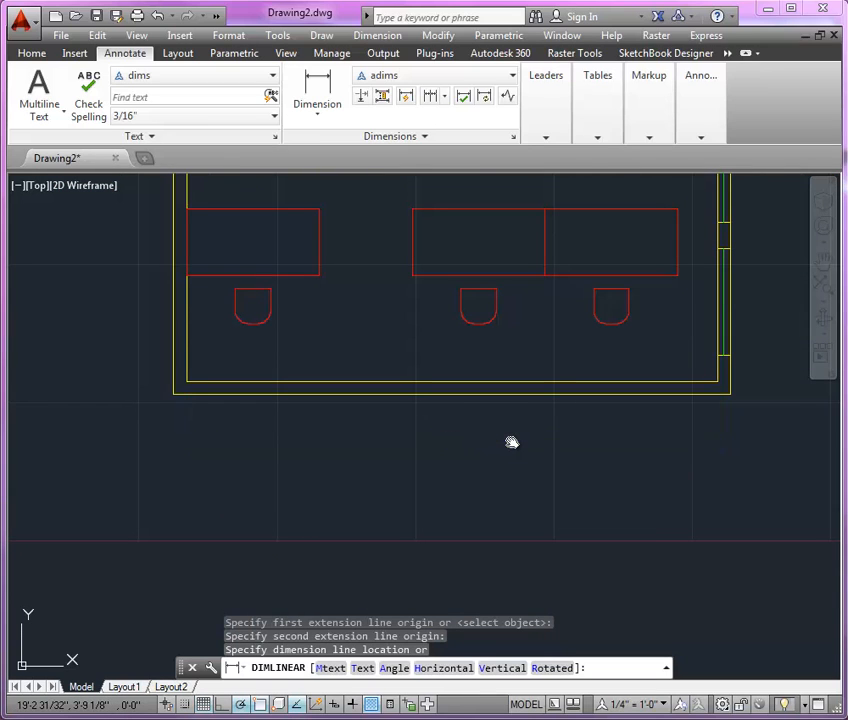
{"action": "scroll", "coordinate": [354, 502], "scroll_direction": "down", "scroll_amount": 8}
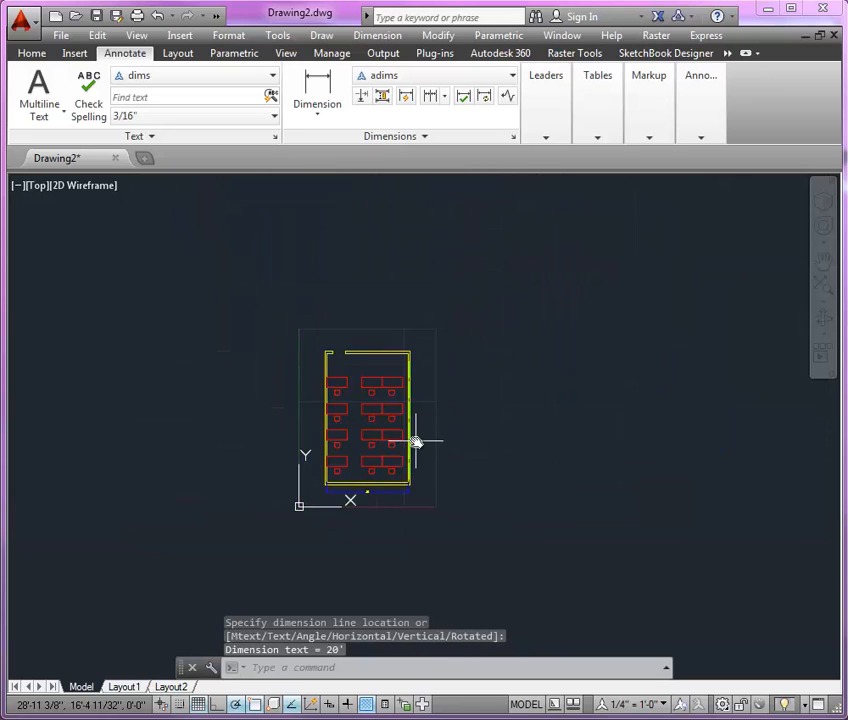
Add a linear dimension of the room's inside length between the inner right-hand corners, placed outside the window wall.
{"action": "scroll", "coordinate": [416, 442], "scroll_direction": "up", "scroll_amount": 4}
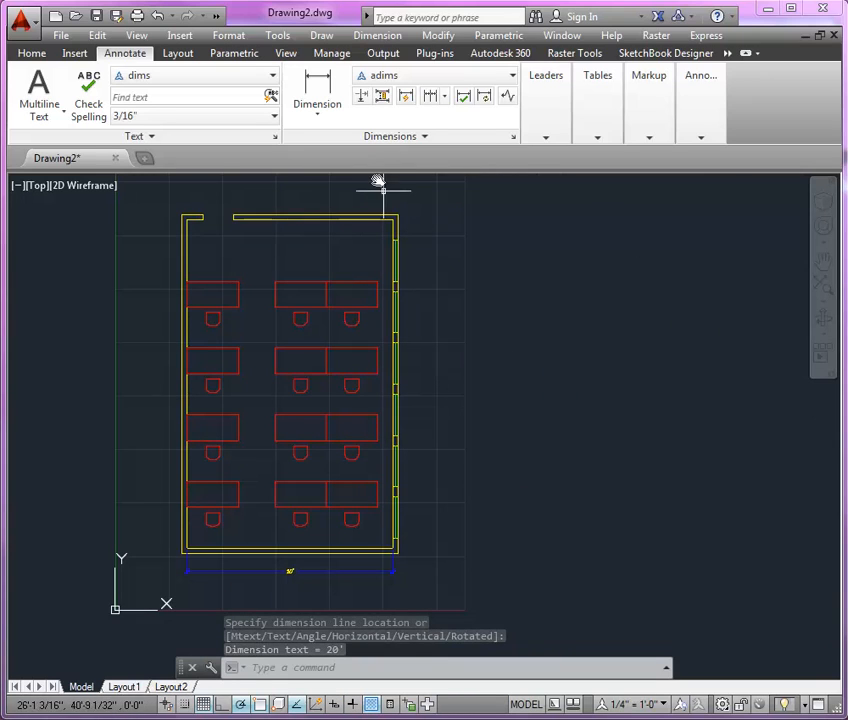
{"action": "left_click", "coordinate": [335, 97]}
{"action": "scroll", "coordinate": [420, 236], "scroll_direction": "up", "scroll_amount": 5}
{"action": "left_click", "coordinate": [348, 203]}
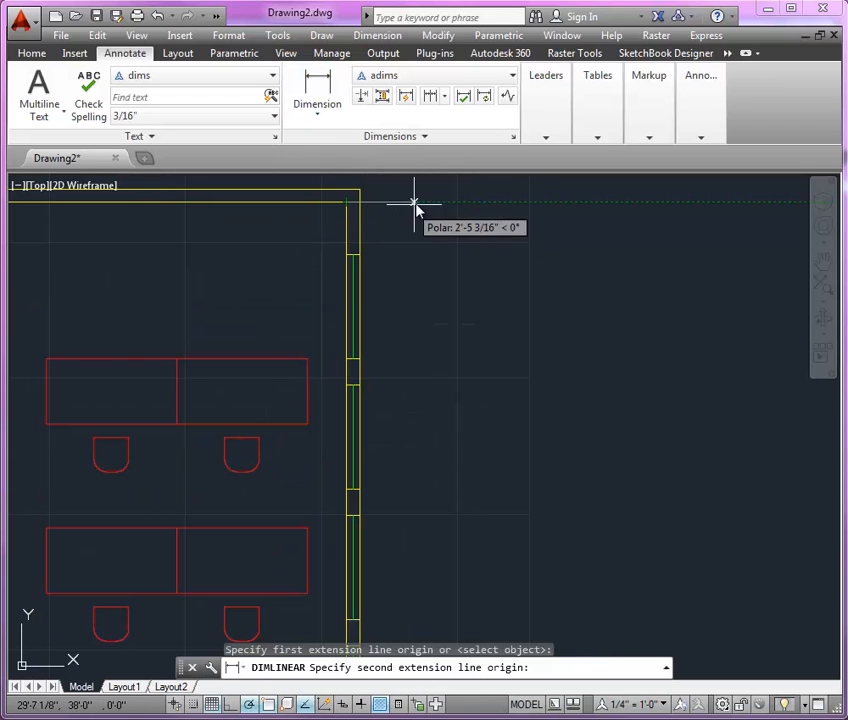
{"action": "scroll", "coordinate": [420, 200], "scroll_direction": "down", "scroll_amount": 4}
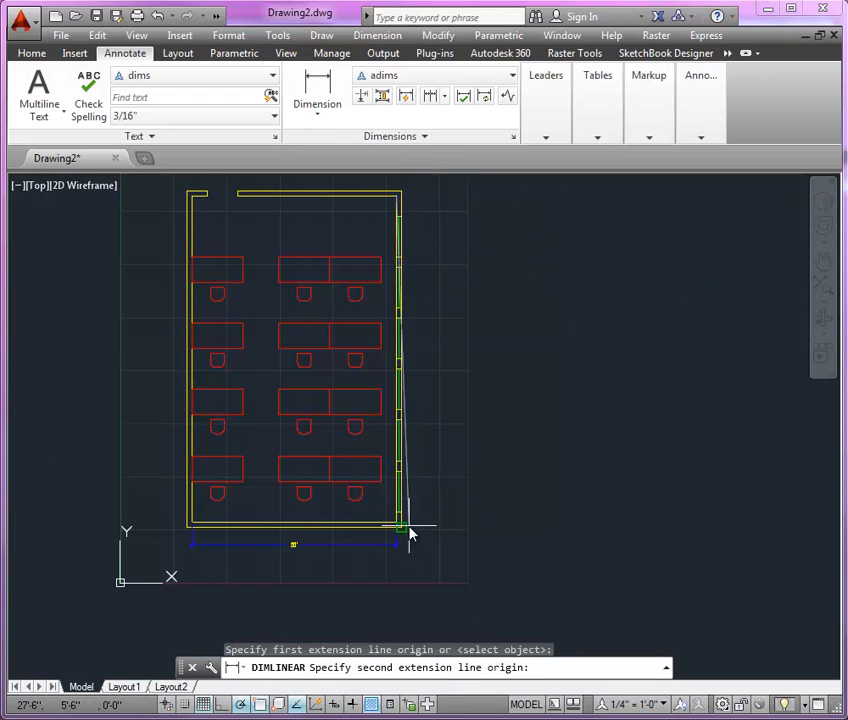
{"action": "scroll", "coordinate": [409, 530], "scroll_direction": "up", "scroll_amount": 9}
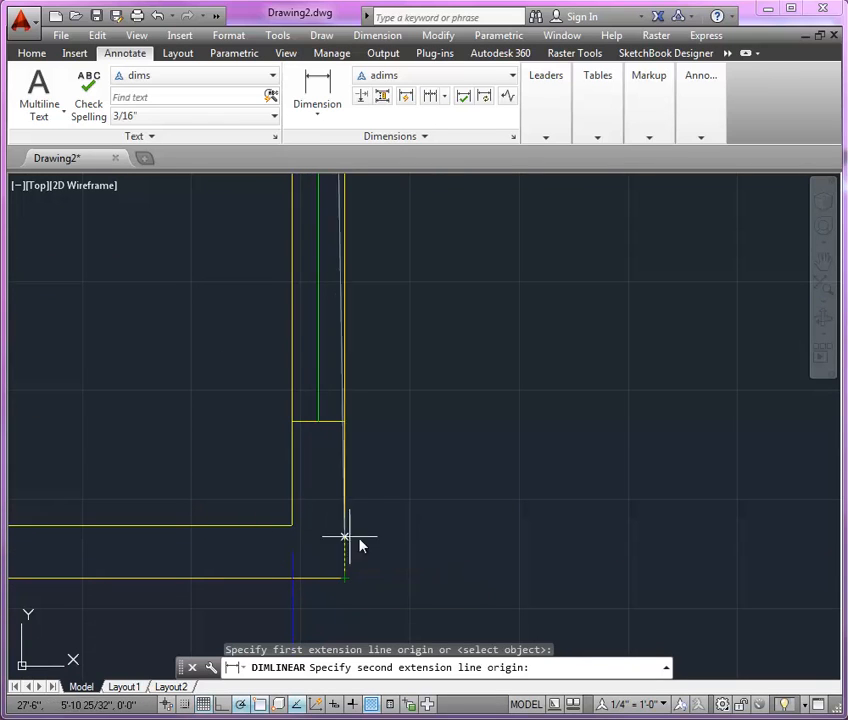
{"action": "left_click", "coordinate": [292, 527]}
{"action": "scroll", "coordinate": [292, 527], "scroll_direction": "down", "scroll_amount": 8}
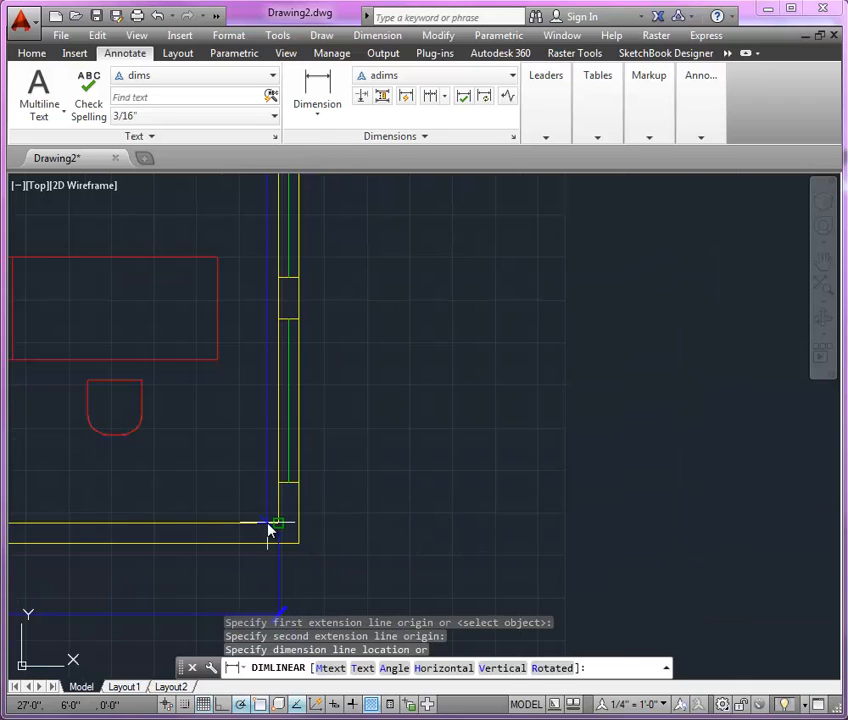
{"action": "scroll", "coordinate": [288, 424], "scroll_direction": "up", "scroll_amount": 7}
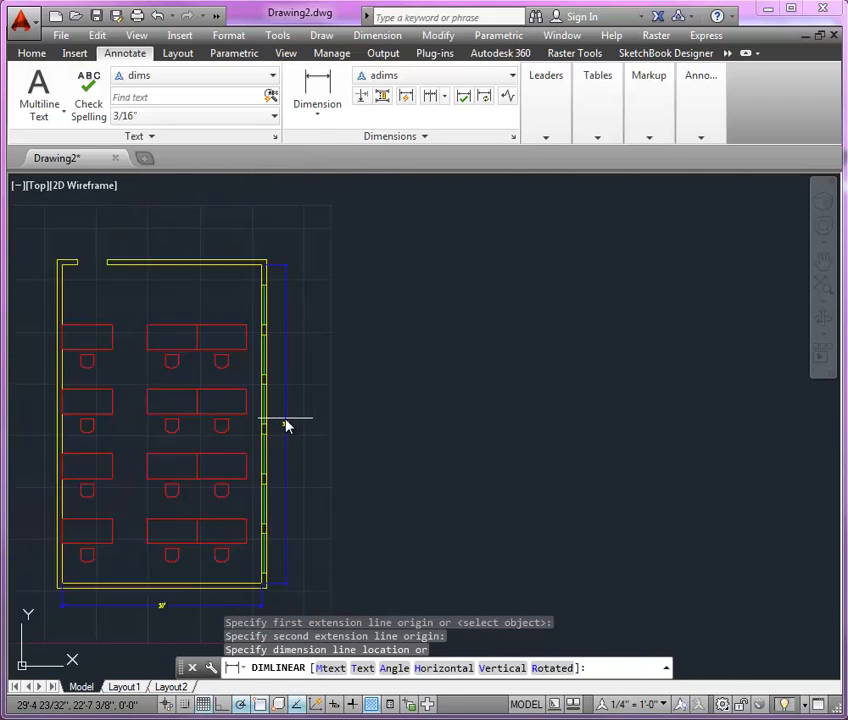
{"action": "left_click", "coordinate": [304, 432]}
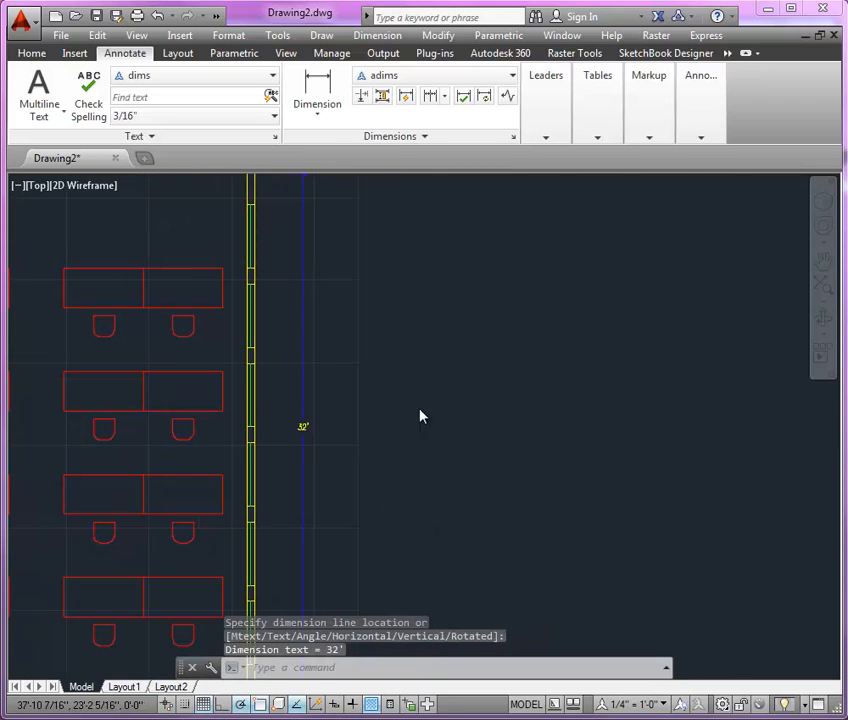
Add a multileader reading ALL WALLS 6" with its arrowhead on the nearest point of the upper wall's outer edge, landing above the wall.
{"action": "scroll", "coordinate": [415, 417], "scroll_direction": "down", "scroll_amount": 5}
{"action": "scroll", "coordinate": [290, 483], "scroll_direction": "up", "scroll_amount": 2}
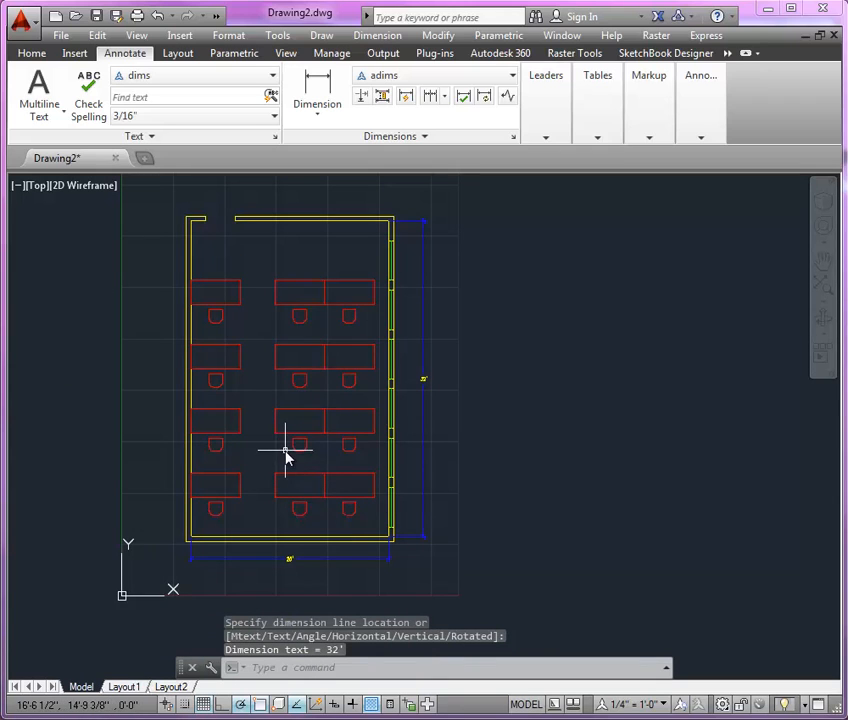
{"action": "middle_click_drag", "start_coordinate": [261, 237], "coordinate": [290, 401]}
{"action": "scroll", "coordinate": [303, 376], "scroll_direction": "up", "scroll_amount": 4}
{"action": "scroll", "coordinate": [303, 376], "scroll_direction": "up", "scroll_amount": 2}
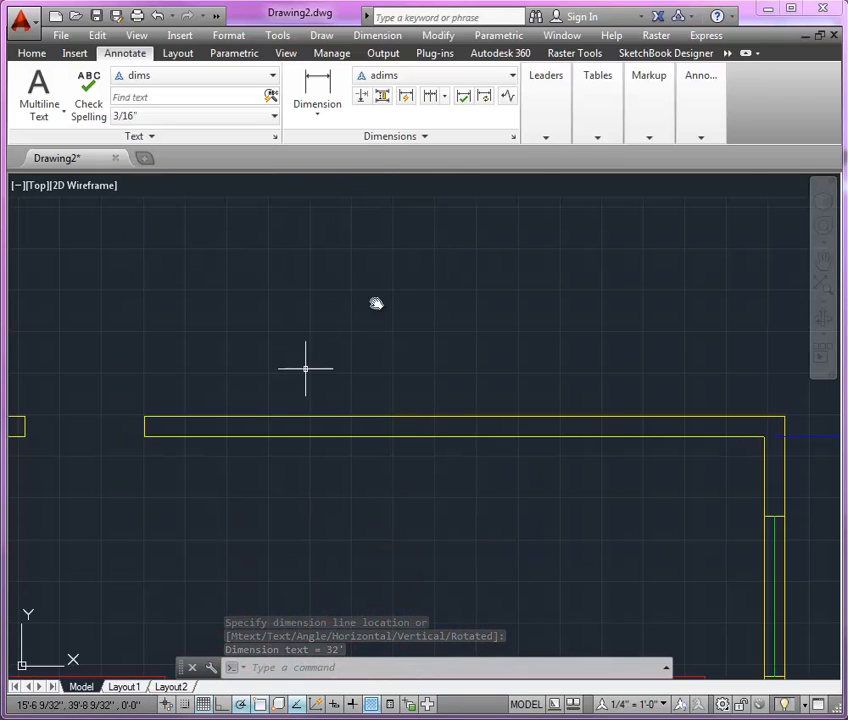
{"action": "left_click", "coordinate": [543, 133]}
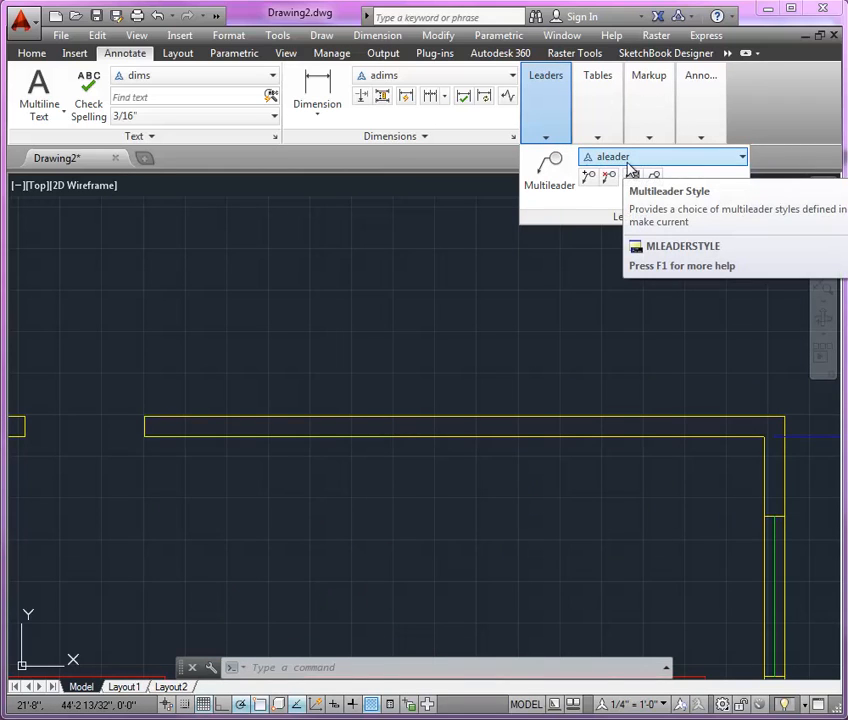
{"action": "left_click", "coordinate": [548, 183]}
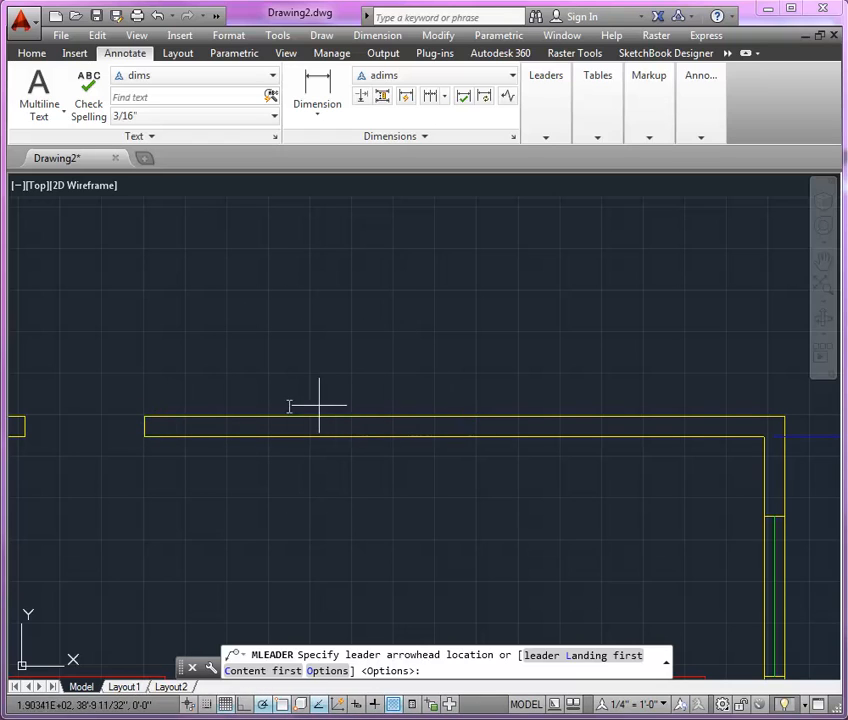
{"action": "right_click", "coordinate": [254, 389], "text": "shift"}
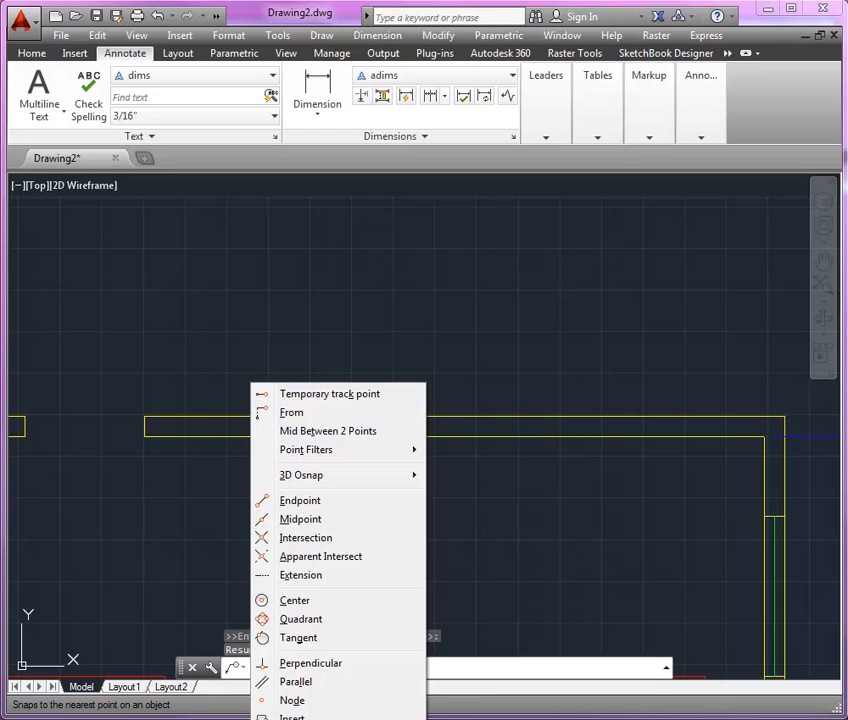
{"action": "left_click", "coordinate": [300, 719]}
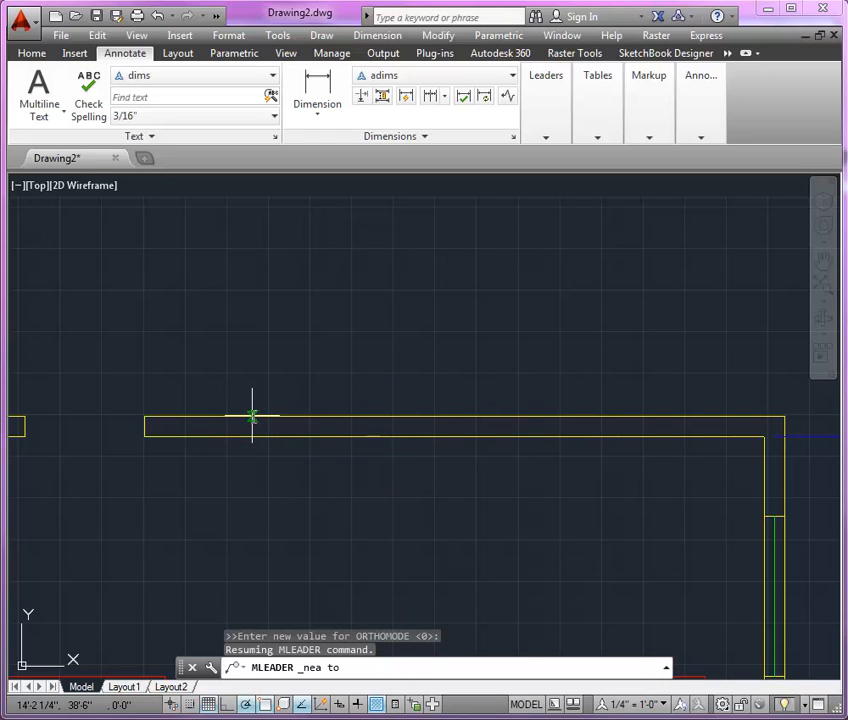
{"action": "left_click", "coordinate": [252, 415]}
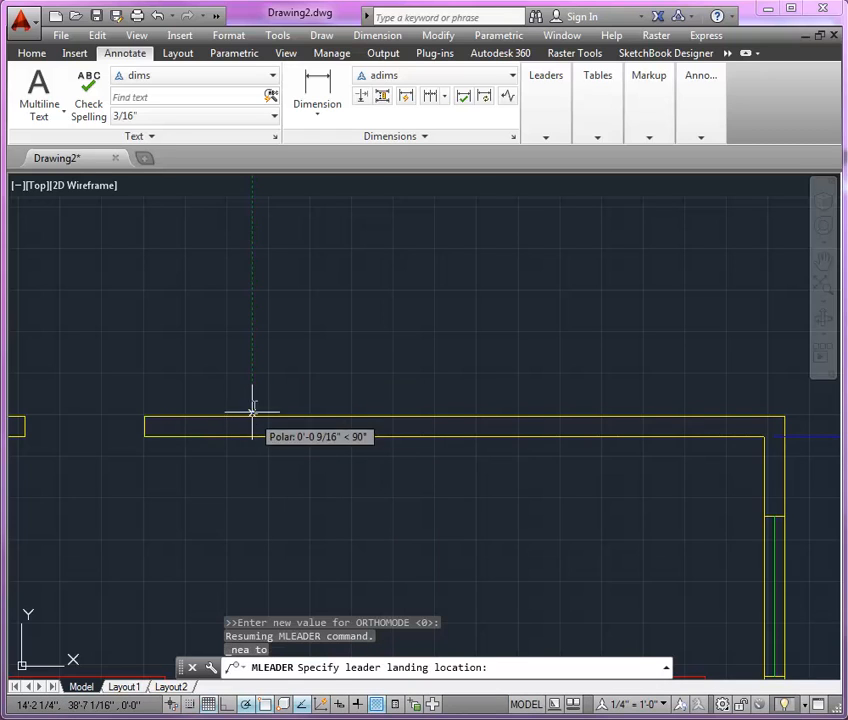
{"action": "left_click", "coordinate": [339, 379]}
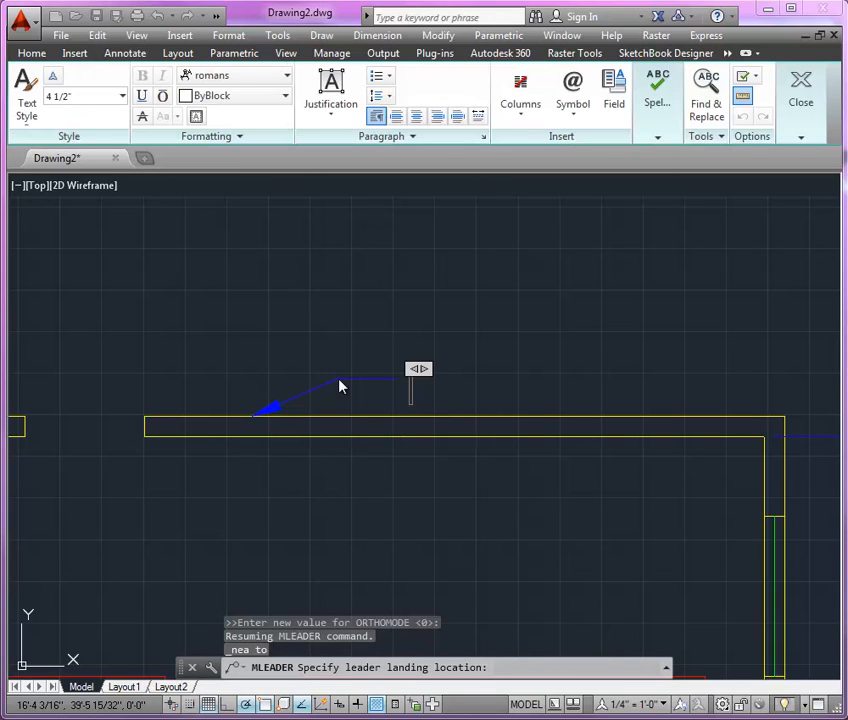
{"action": "type", "text": "ALL WALLS"}
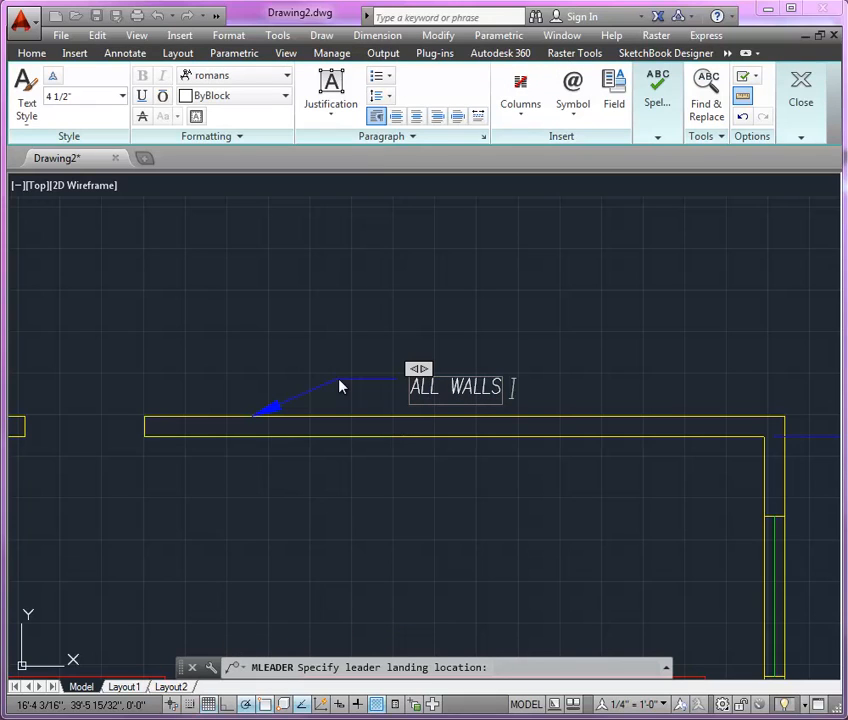
{"action": "type", "text": " 6\""}
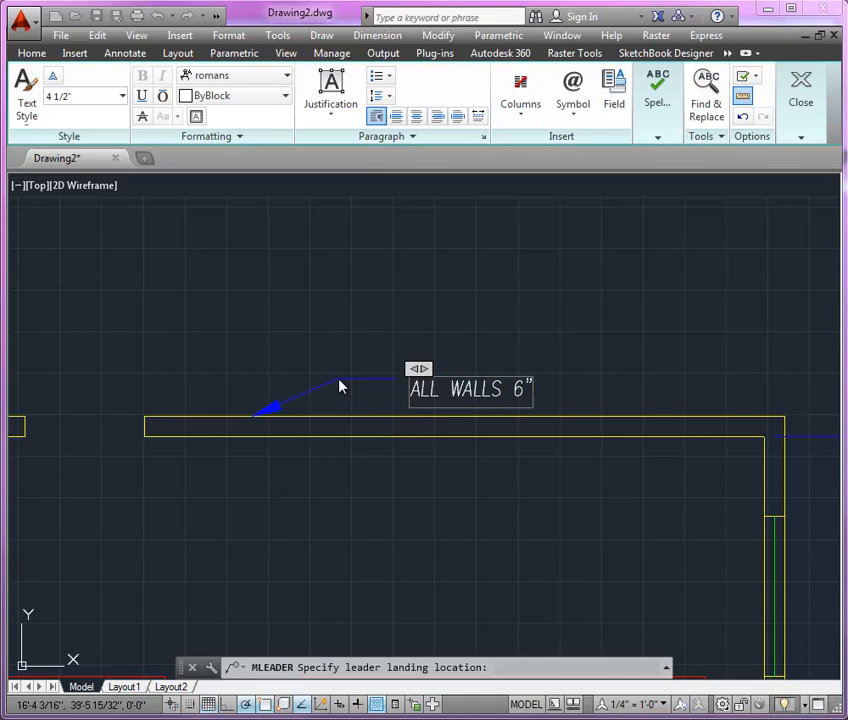
{"action": "left_click", "coordinate": [608, 360]}
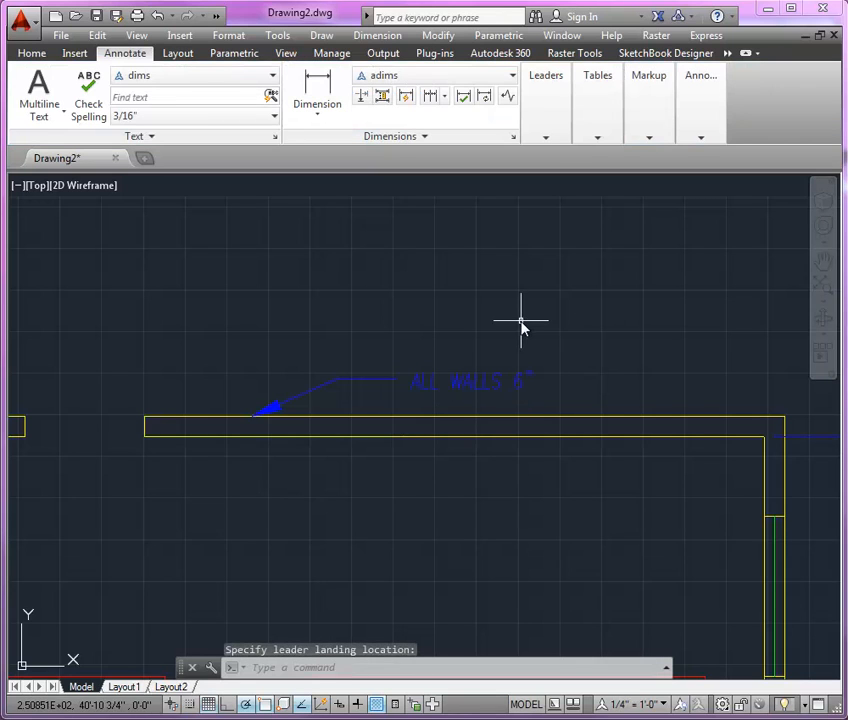
Modify the aleader multileader style so that its text color is yellow.
{"action": "scroll", "coordinate": [524, 327], "scroll_direction": "up", "scroll_amount": 4}
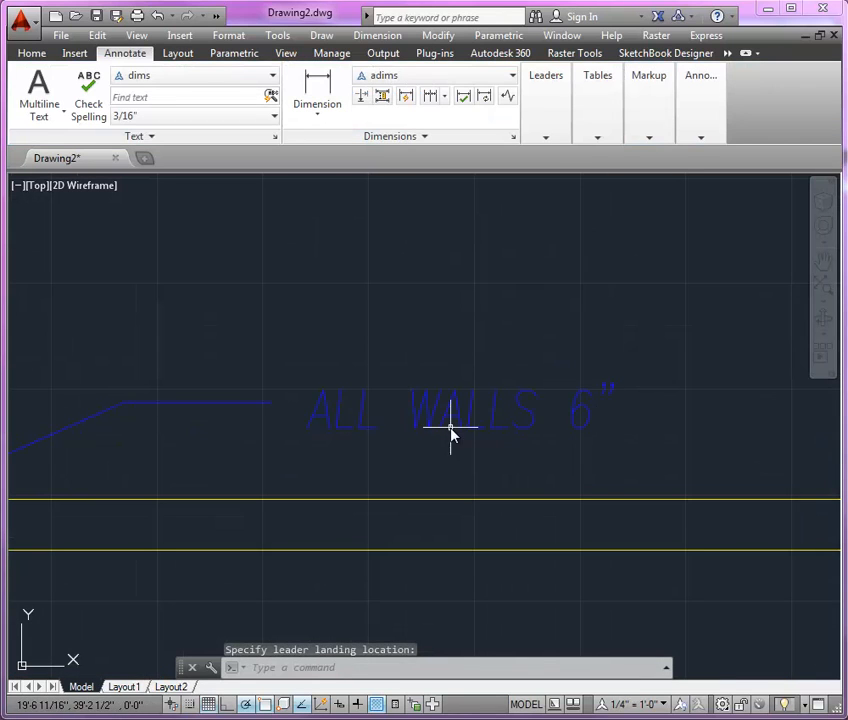
{"action": "scroll", "coordinate": [485, 330], "scroll_direction": "down", "scroll_amount": 6}
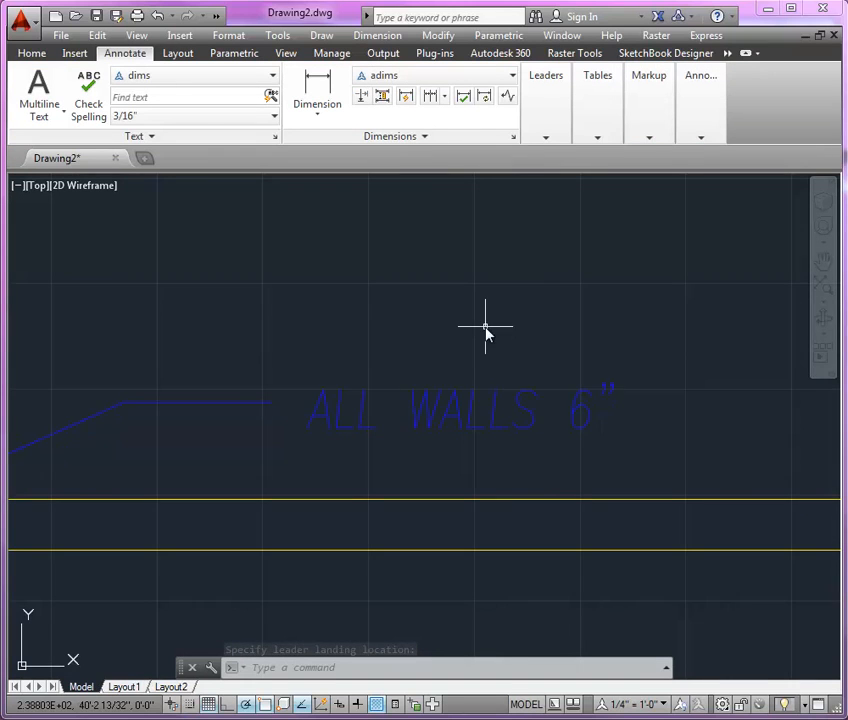
{"action": "scroll", "coordinate": [522, 424], "scroll_direction": "down", "scroll_amount": 3}
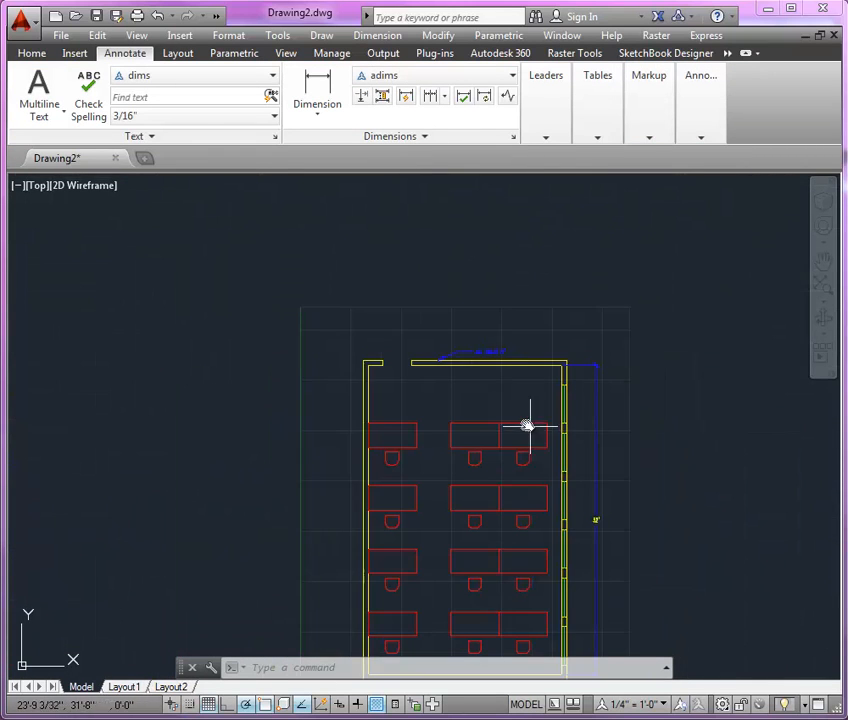
{"action": "scroll", "coordinate": [538, 449], "scroll_direction": "up", "scroll_amount": 7}
{"action": "scroll", "coordinate": [498, 468], "scroll_direction": "down", "scroll_amount": 3}
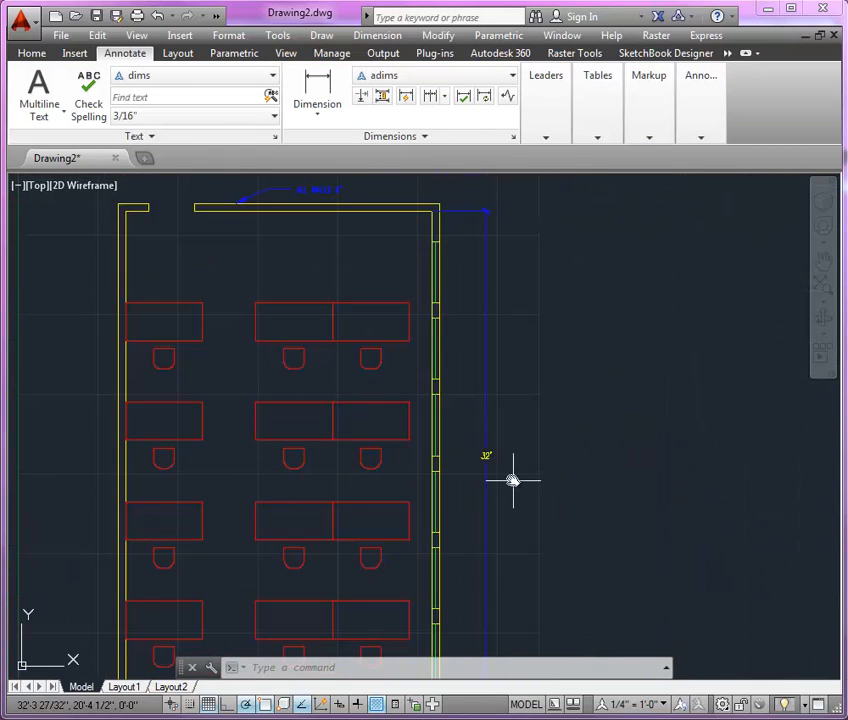
{"action": "scroll", "coordinate": [381, 264], "scroll_direction": "up", "scroll_amount": 5}
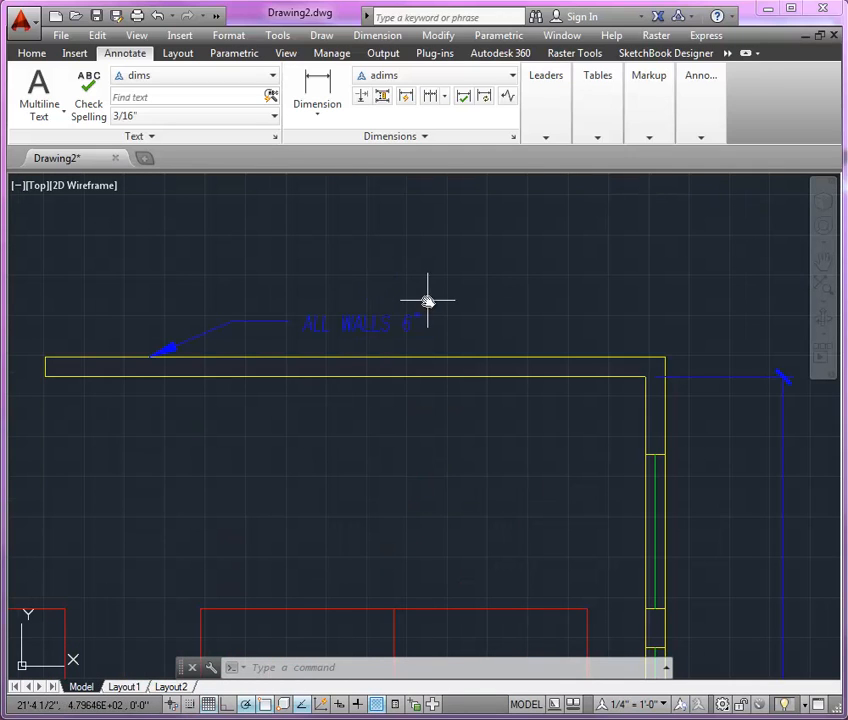
{"action": "left_click", "coordinate": [546, 135]}
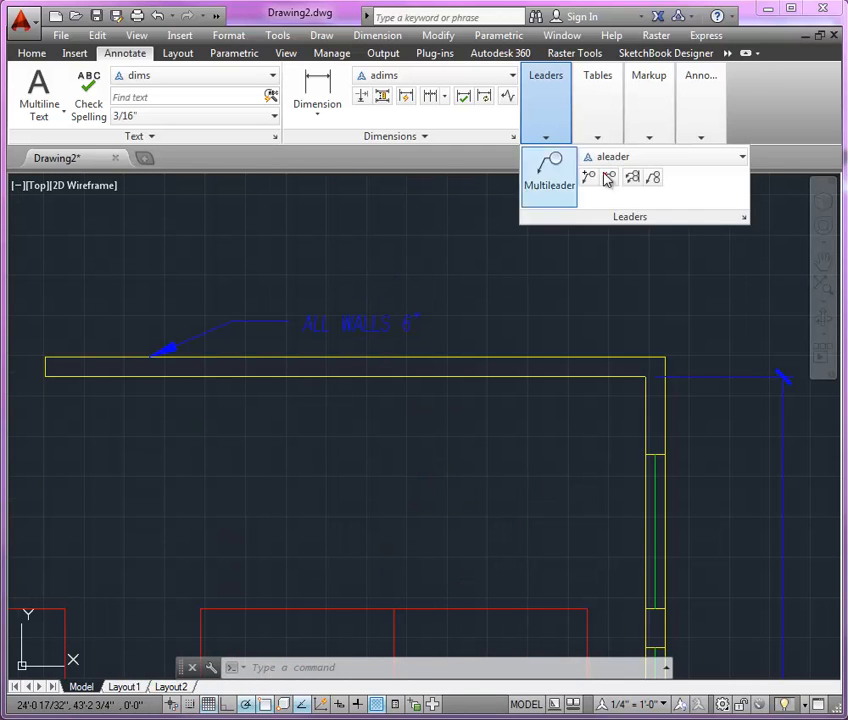
{"action": "left_click", "coordinate": [745, 219]}
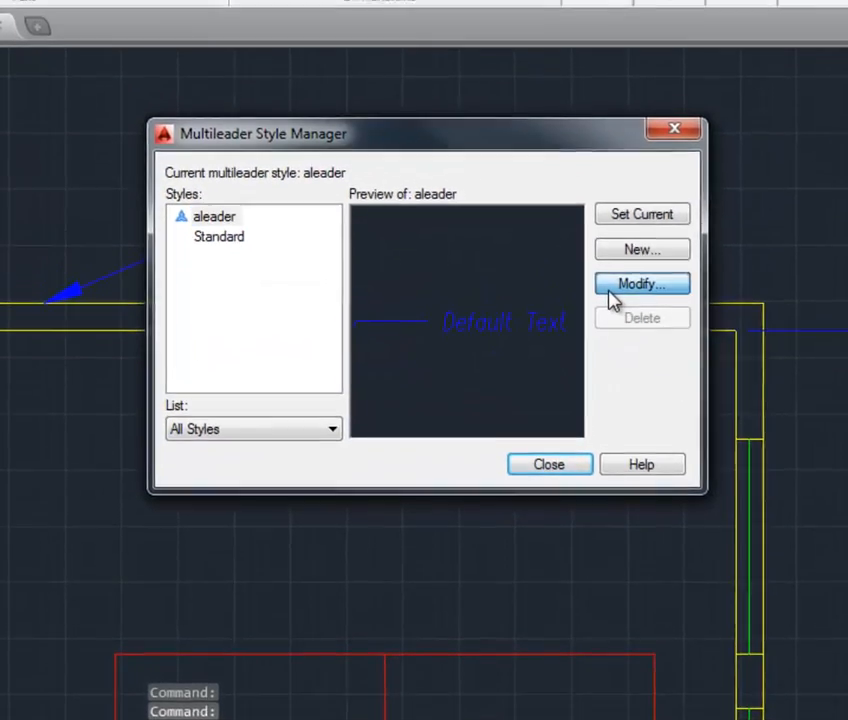
{"action": "left_click", "coordinate": [636, 196]}
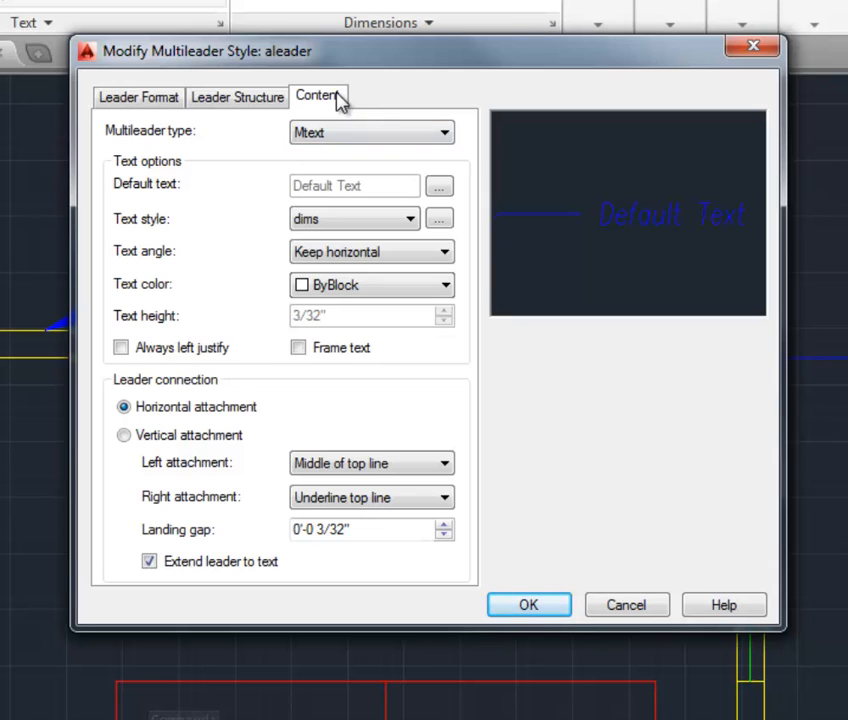
{"action": "left_click", "coordinate": [305, 293]}
{"action": "left_click", "coordinate": [305, 364]}
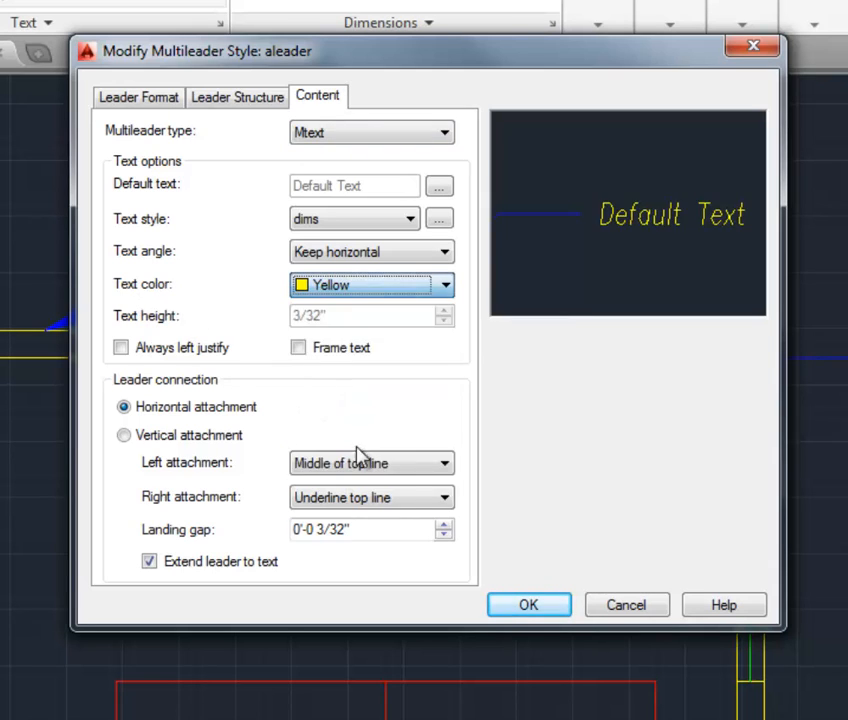
{"action": "left_click", "coordinate": [530, 606]}
{"action": "left_click", "coordinate": [530, 498]}
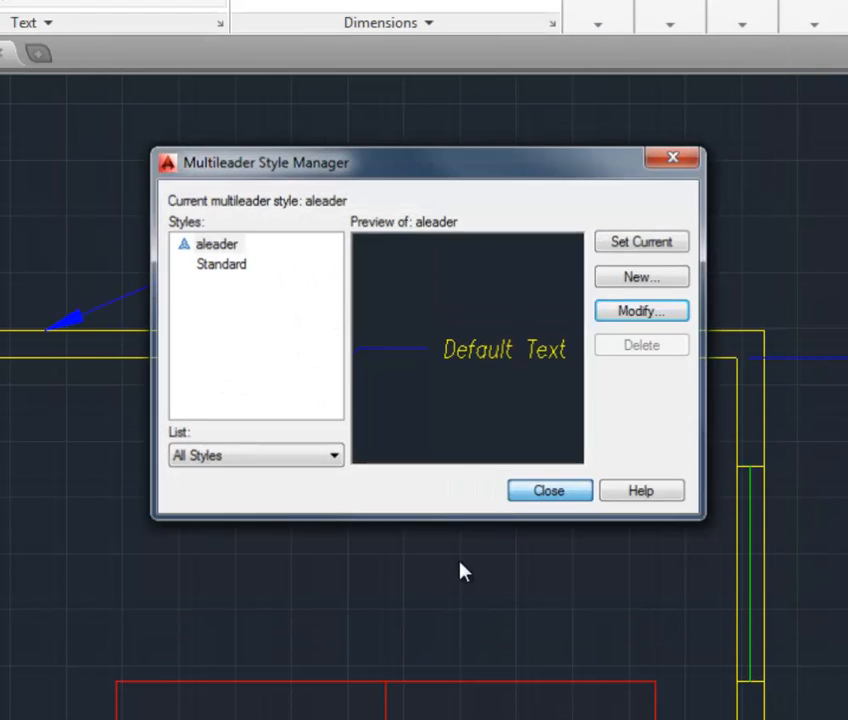
Create a multiline text box between the origin and the room's lower-left corner, with the lines NAME and DC-1.
{"action": "scroll", "coordinate": [649, 151], "scroll_direction": "down", "scroll_amount": 5}
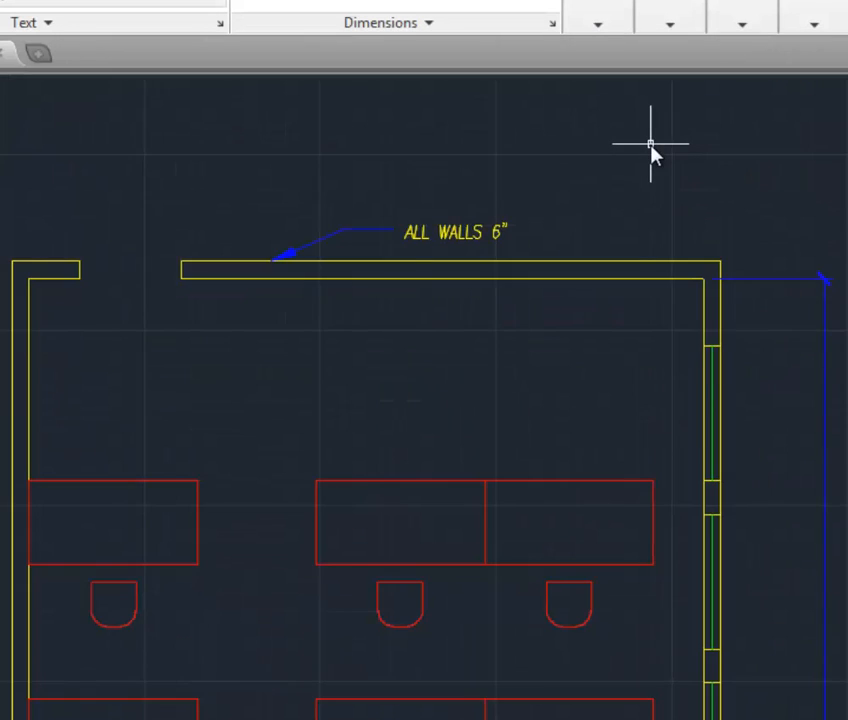
{"action": "middle_click_drag", "start_coordinate": [508, 502], "coordinate": [566, 392]}
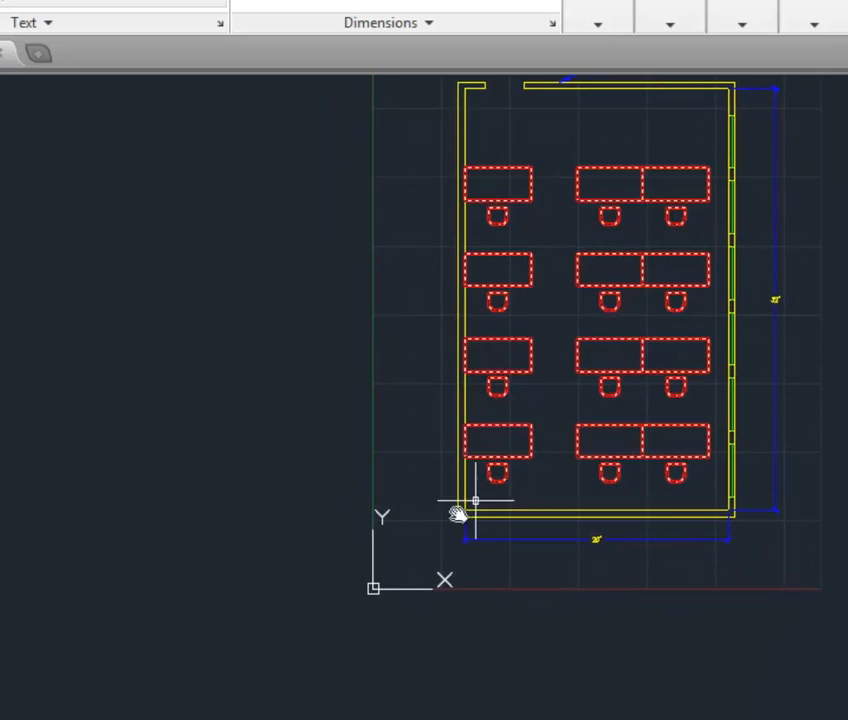
{"action": "scroll", "coordinate": [405, 546], "scroll_direction": "up", "scroll_amount": 6}
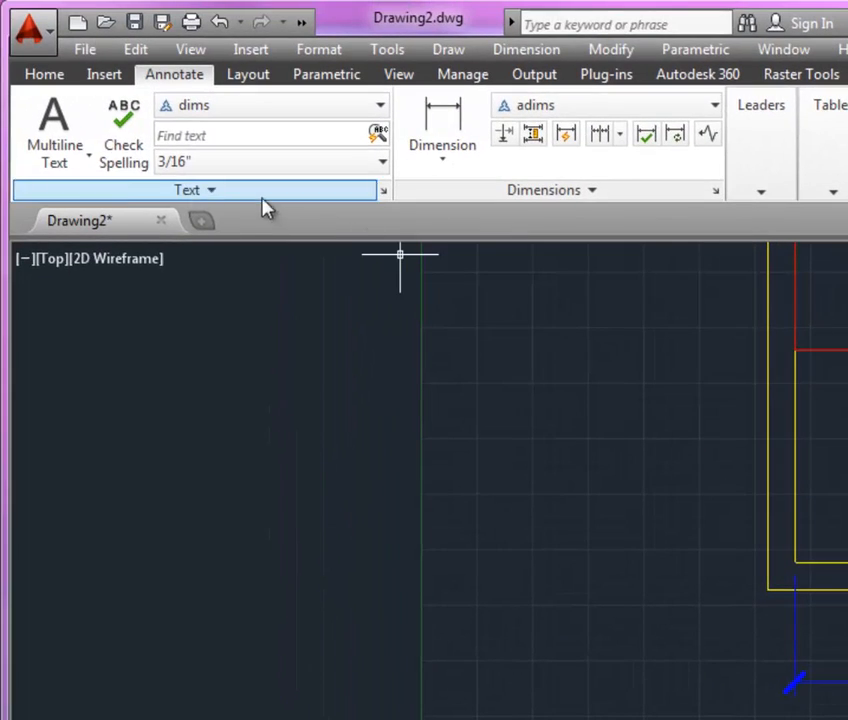
{"action": "left_click", "coordinate": [81, 164]}
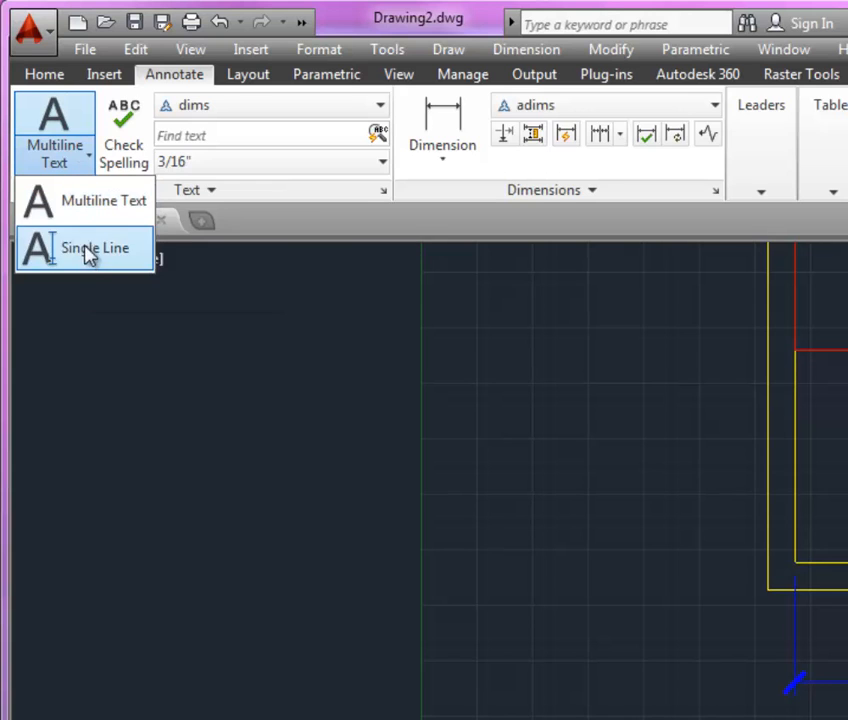
{"action": "left_click", "coordinate": [87, 208]}
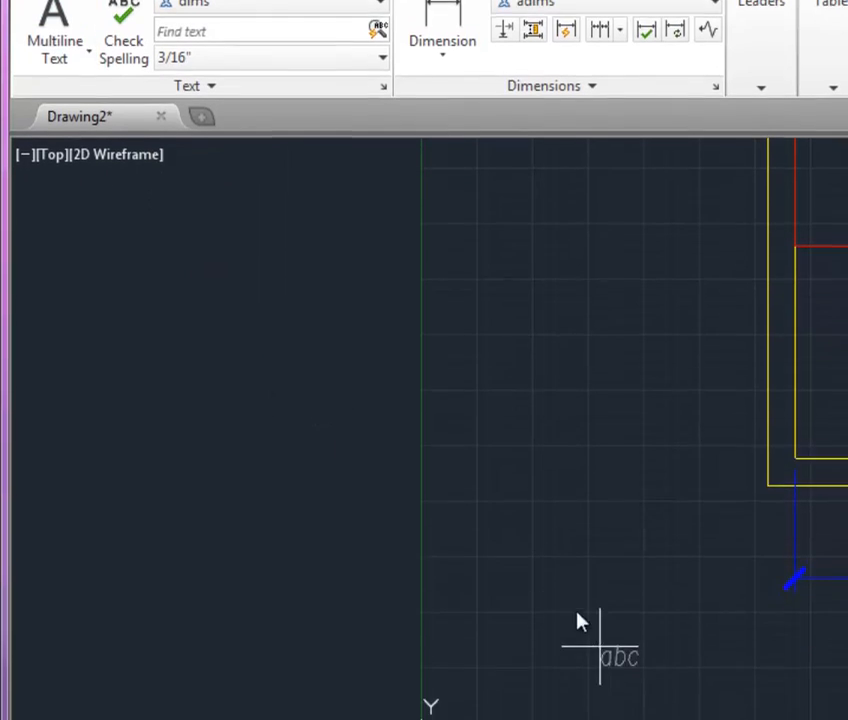
{"action": "left_click", "coordinate": [492, 321]}
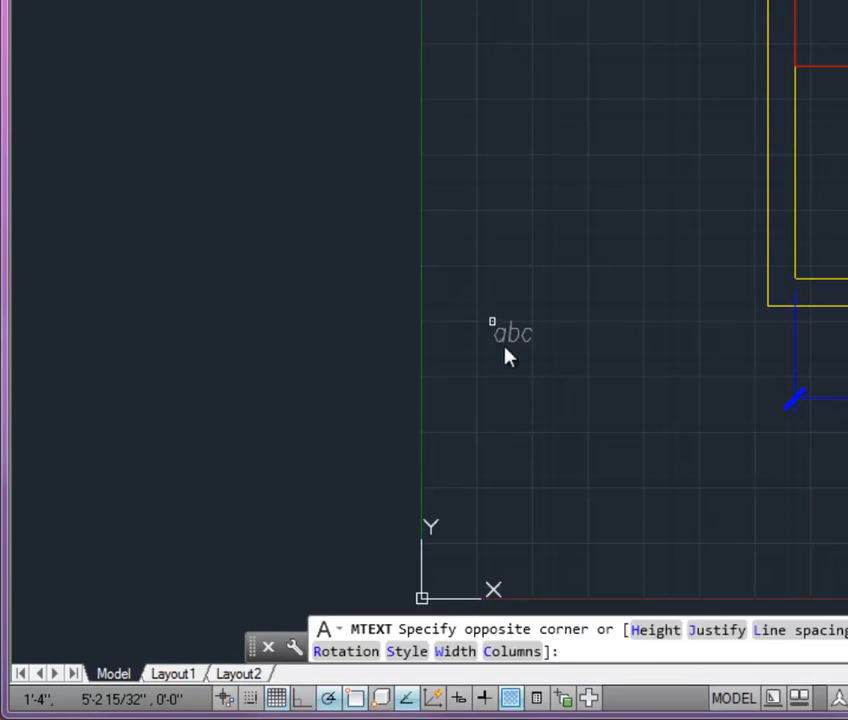
{"action": "left_click", "coordinate": [737, 515]}
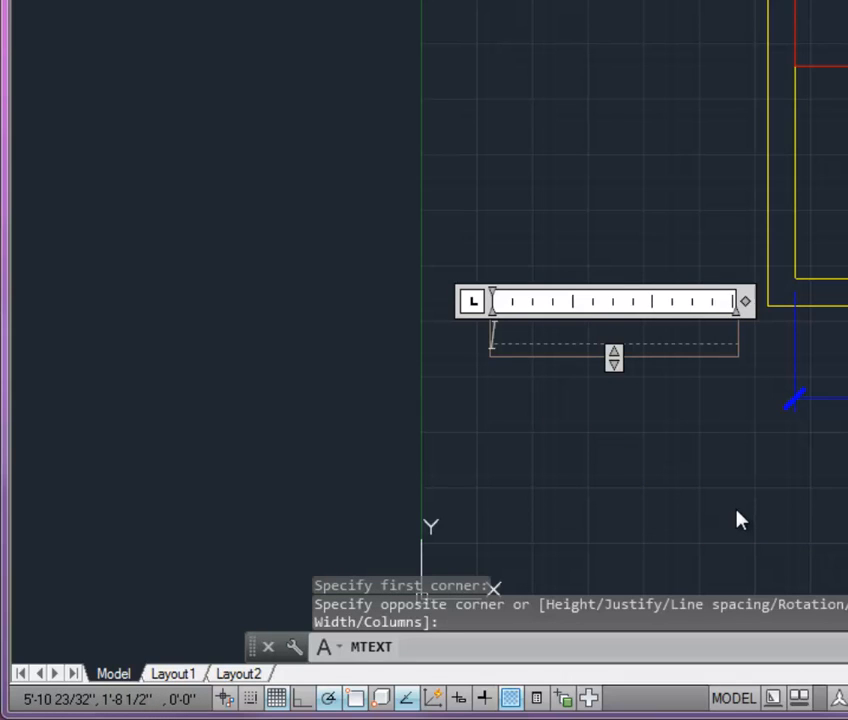
{"action": "type", "text": "NAME"}
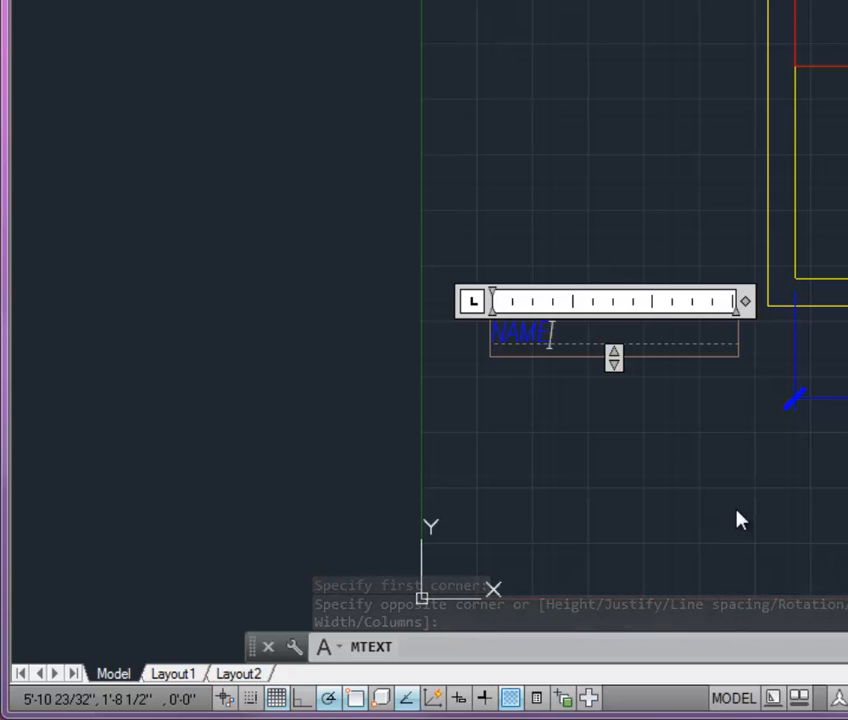
{"action": "key", "text": "Return"}
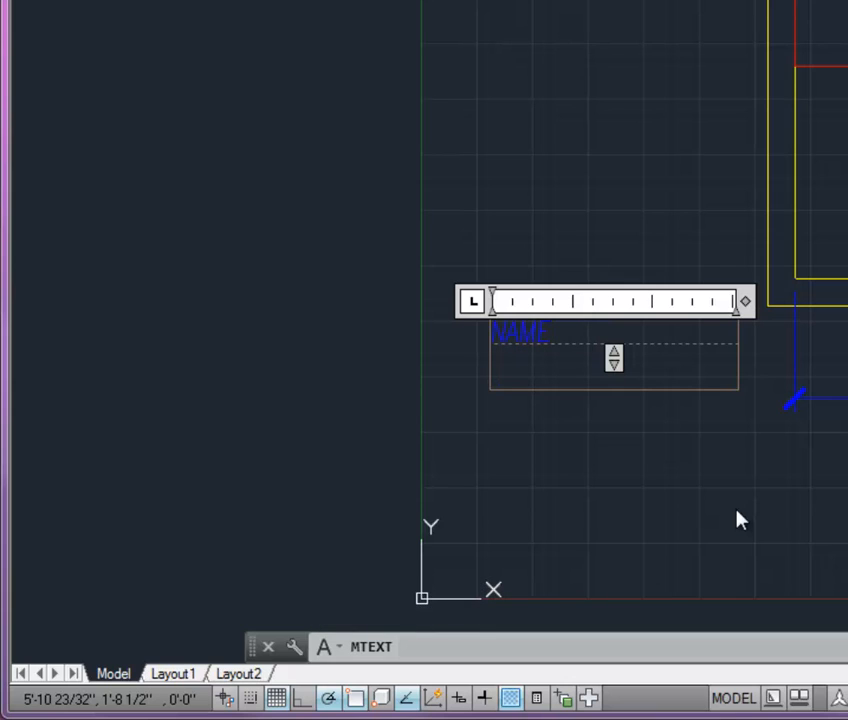
{"action": "type", "text": "0"}
{"action": "type", "text": "C-1"}
{"action": "key", "text": "Return"}
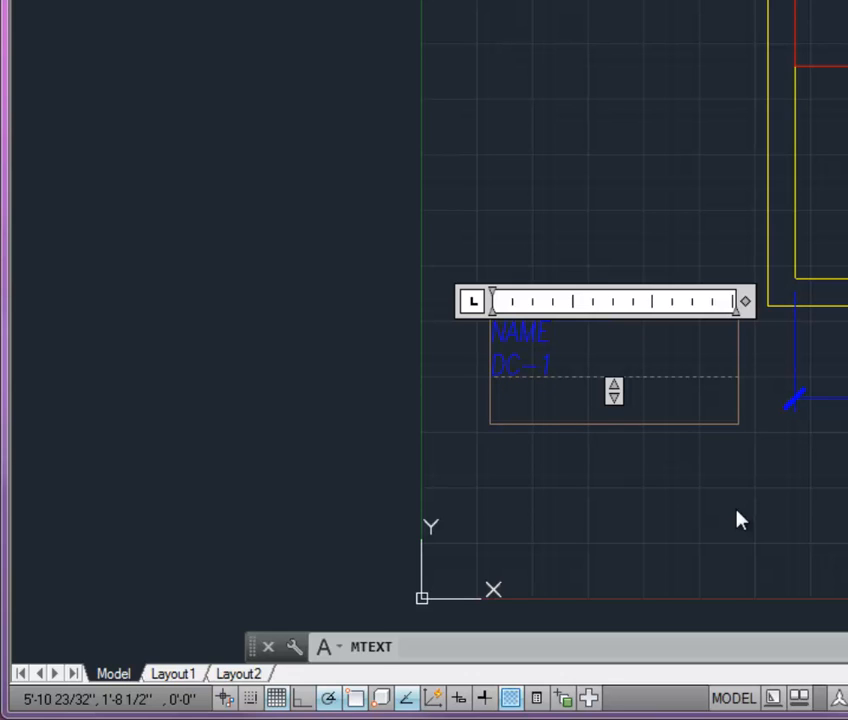
Add the date line 8/23/13 below DC-1, accepting the AutoStack prompts with diagonal fraction selected and AutoStacking left off.
{"action": "type", "text": "8/"}
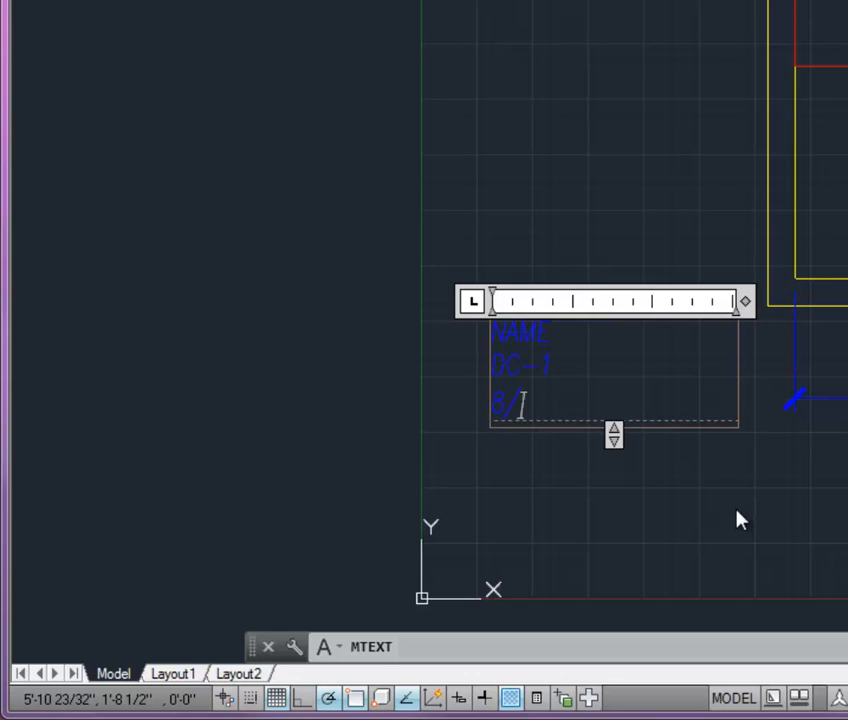
{"action": "type", "text": "23"}
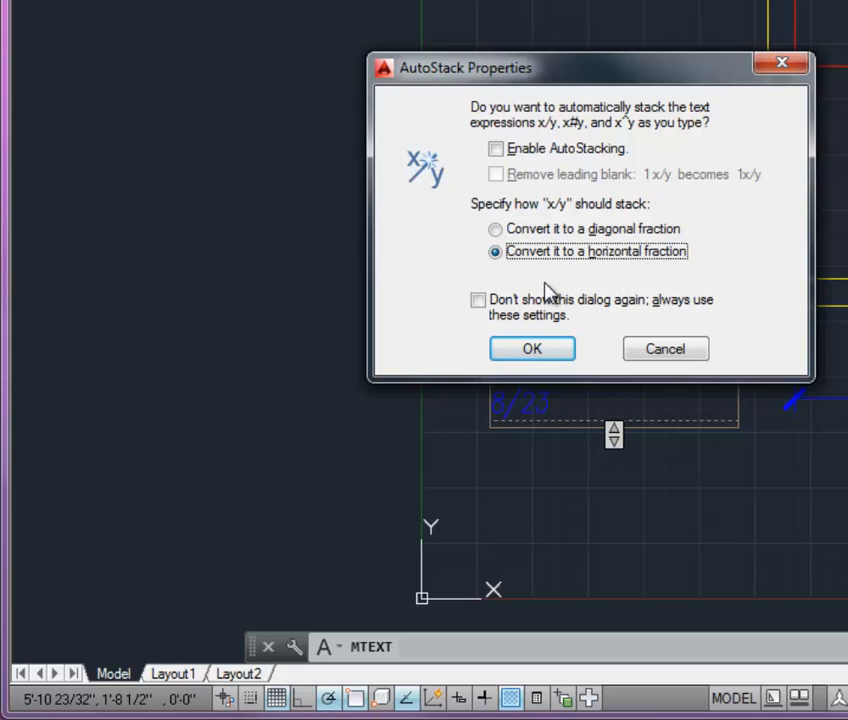
{"action": "left_click", "coordinate": [578, 230]}
{"action": "left_click", "coordinate": [551, 350]}
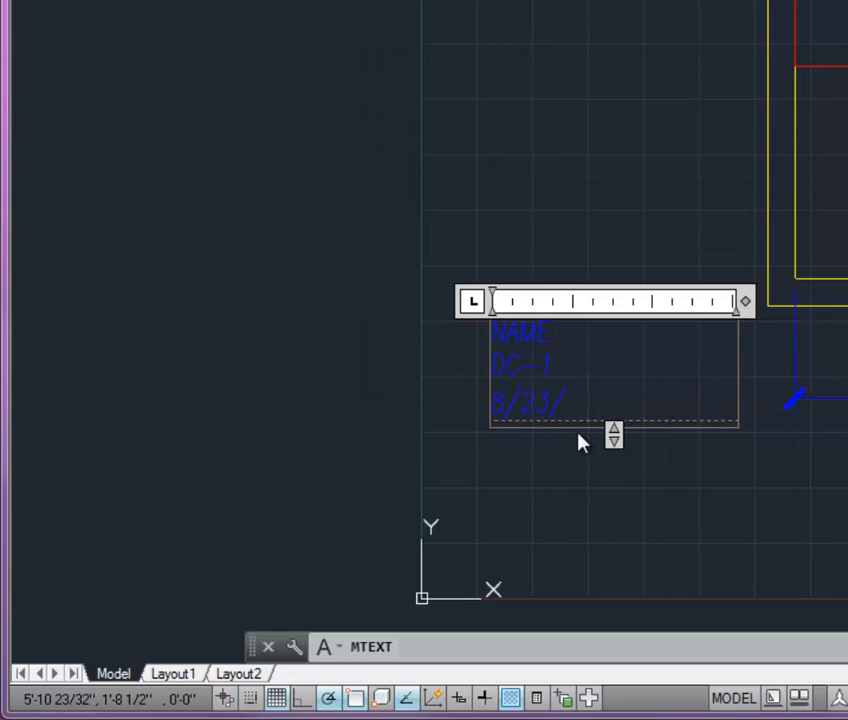
{"action": "type", "text": "13"}
{"action": "key", "text": "Return"}
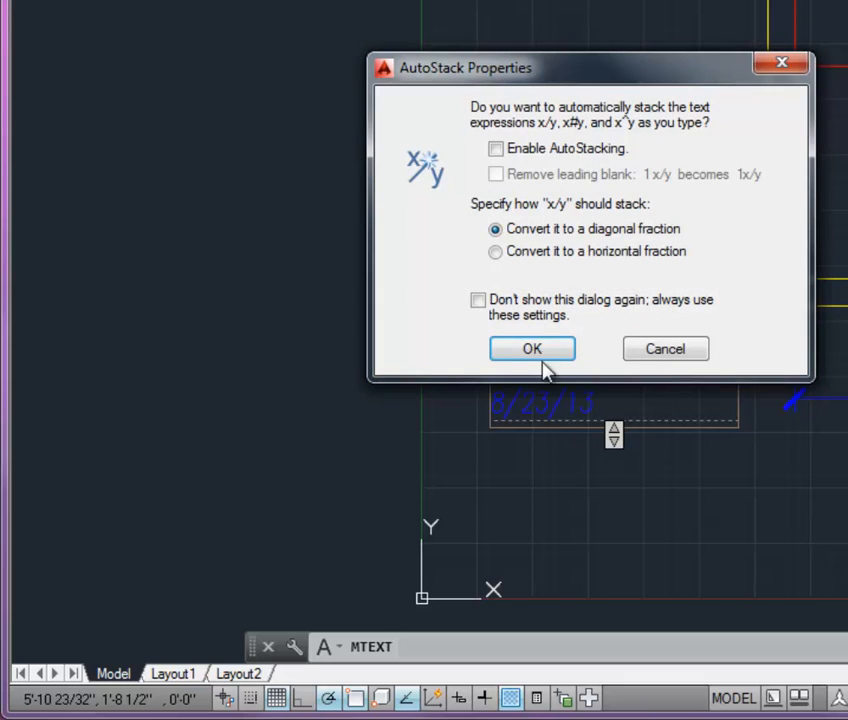
{"action": "left_click", "coordinate": [543, 366]}
Add the line SCALE: 1/4"=1'-0" below the date, keeping the fraction unstacked, and finish the multiline text.
{"action": "scroll", "coordinate": [544, 458], "scroll_direction": "up", "scroll_amount": 2}
{"action": "scroll", "coordinate": [544, 458], "scroll_direction": "up", "scroll_amount": 2}
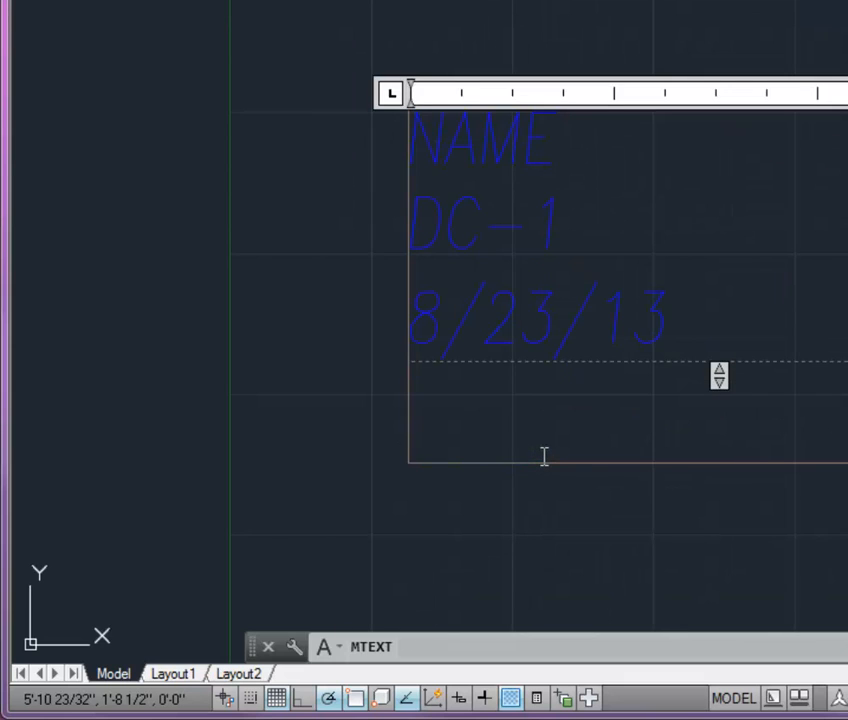
{"action": "type", "text": "sCA"}
{"action": "key", "text": "BackSpace"}
{"action": "key", "text": "BackSpace"}
{"action": "key", "text": "BackSpace"}
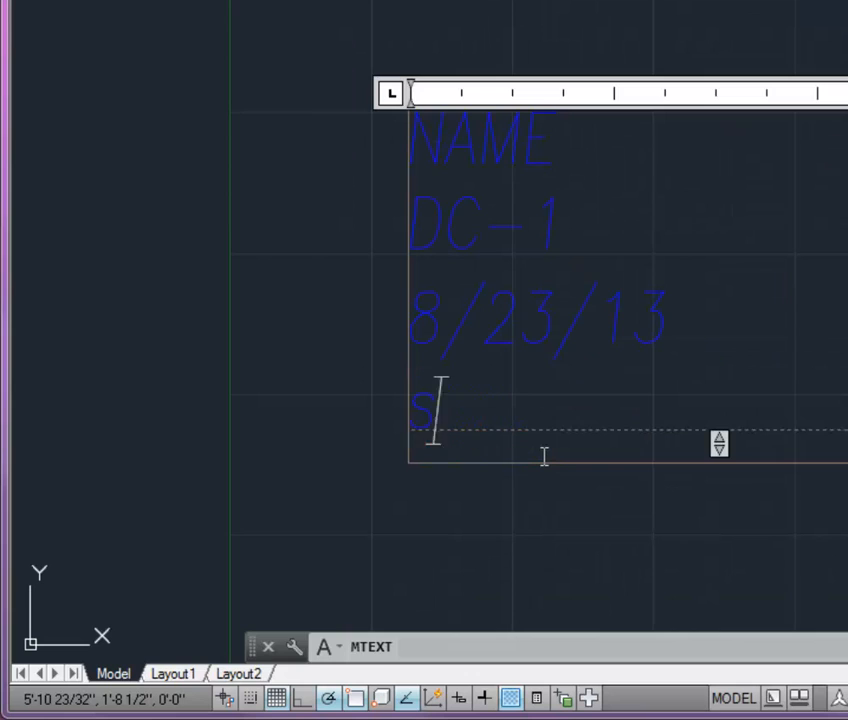
{"action": "type", "text": "SCALE: "}
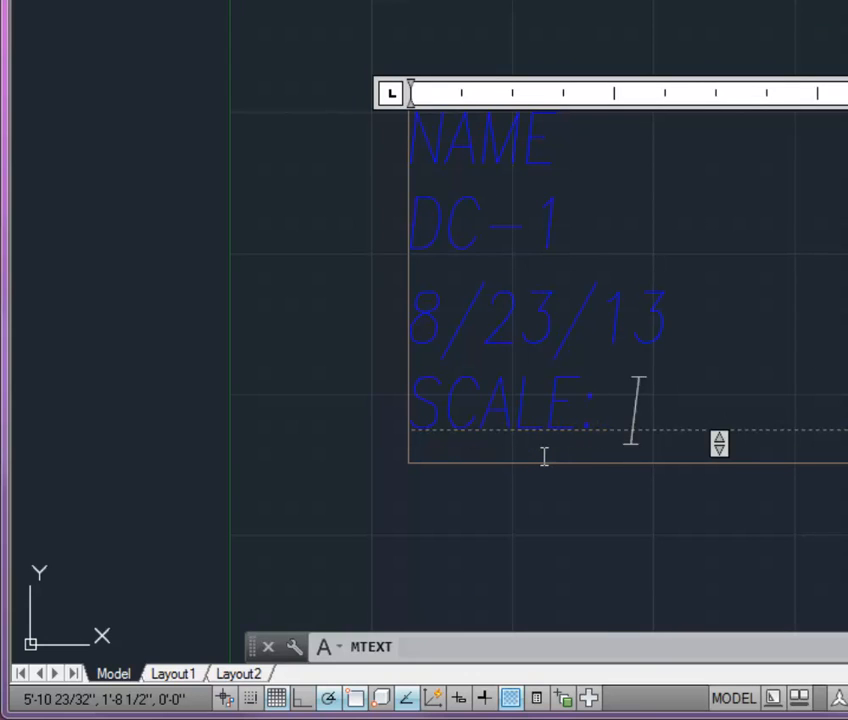
{"action": "type", "text": "1/"}
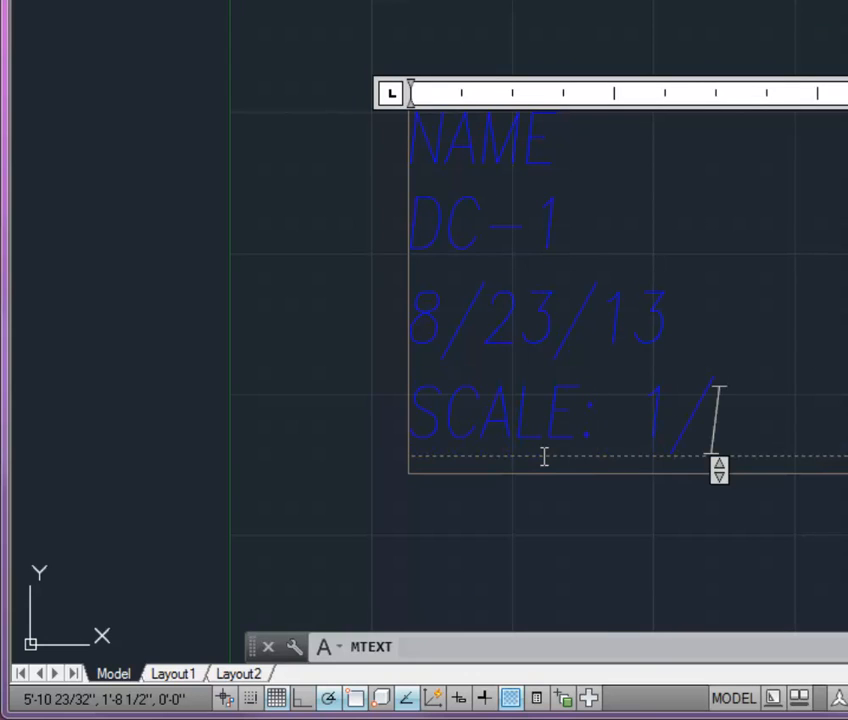
{"action": "type", "text": "4"}
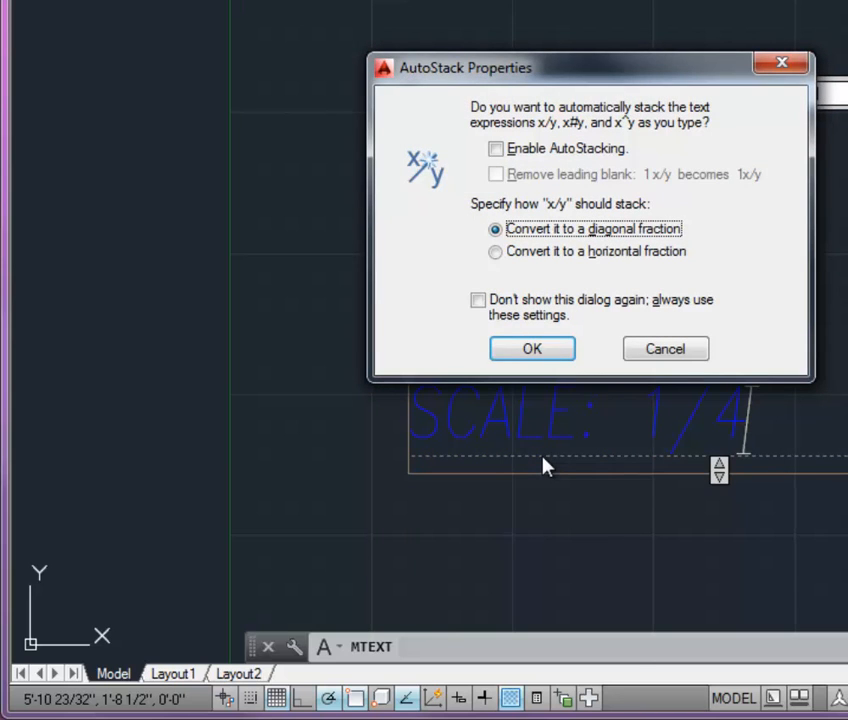
{"action": "key", "text": "Return"}
{"action": "type", "text": "\""}
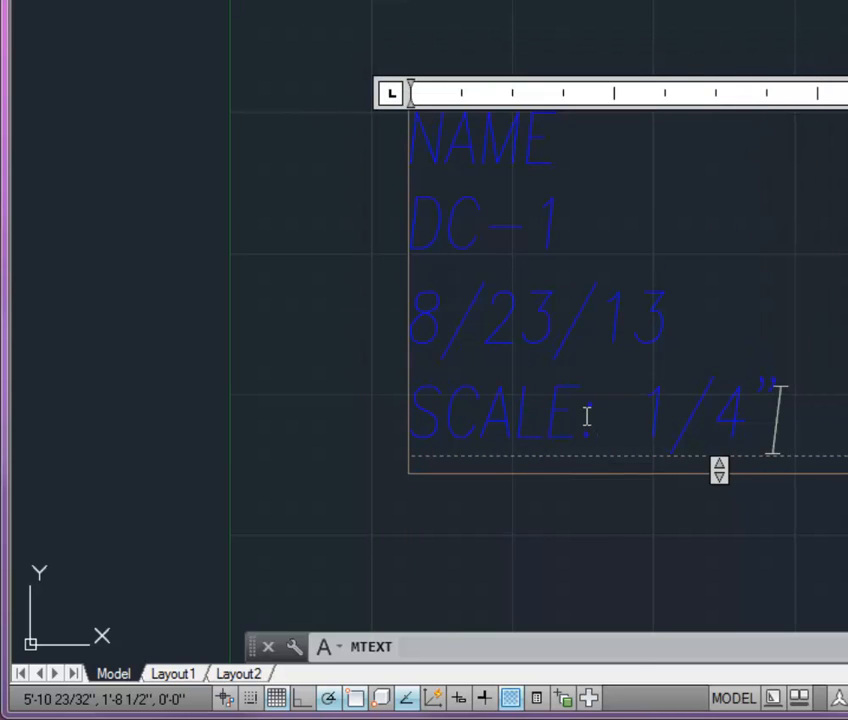
{"action": "type", "text": "=1"}
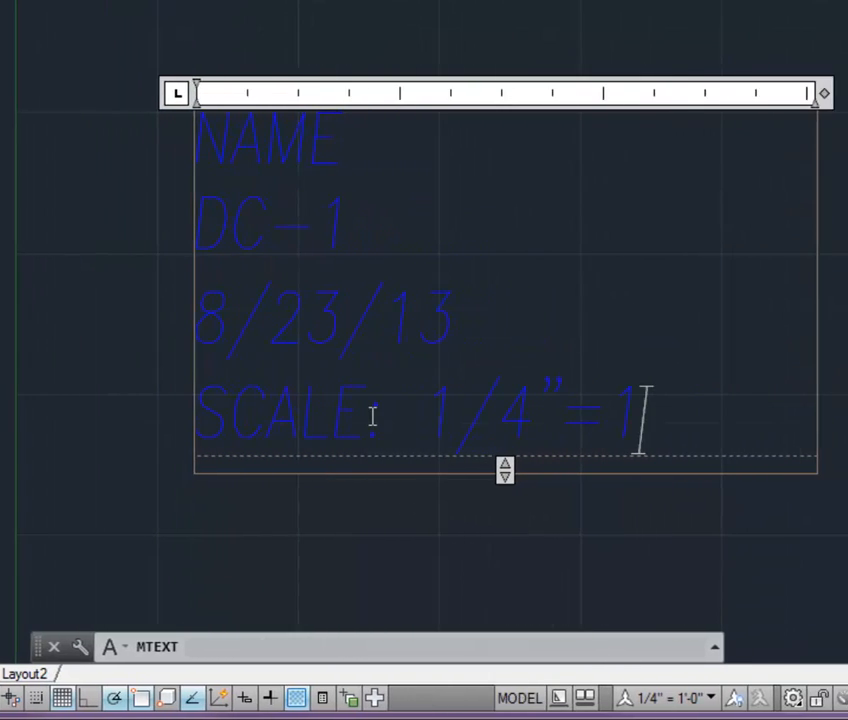
{"action": "type", "text": "'-0"}
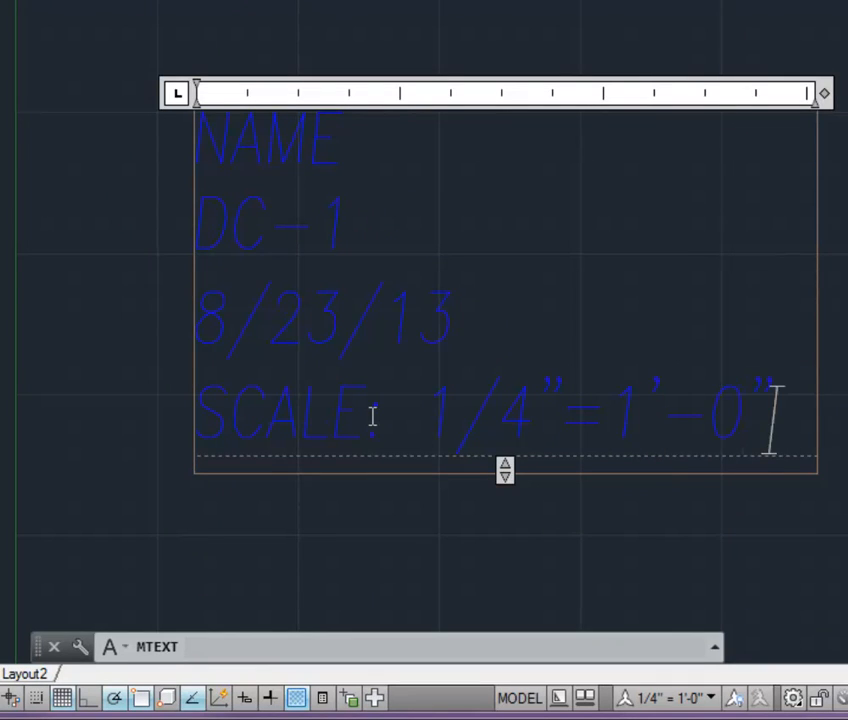
{"action": "left_click", "coordinate": [354, 507]}
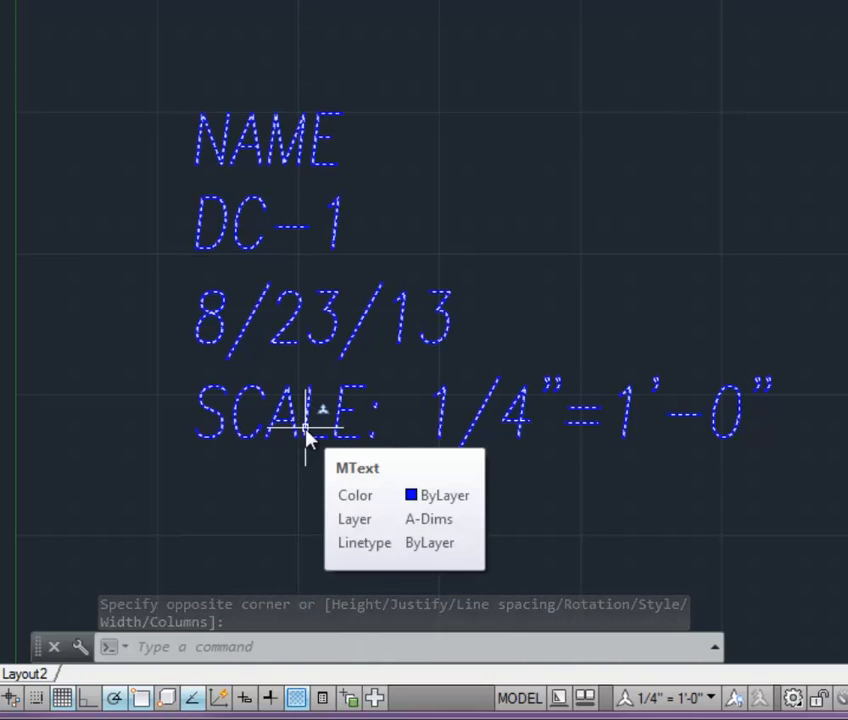
Zoom to all of the drawing to review the complete floor plan with its annotations.
{"action": "scroll", "coordinate": [138, 337], "scroll_direction": "down", "scroll_amount": 2}
{"action": "scroll", "coordinate": [199, 416], "scroll_direction": "down", "scroll_amount": 4}
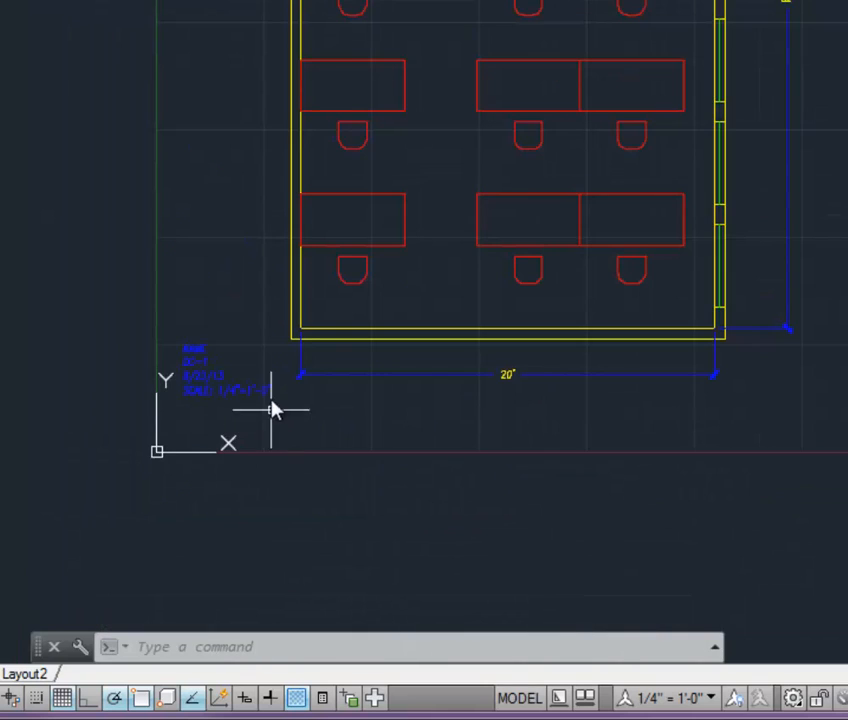
{"action": "scroll", "coordinate": [206, 312], "scroll_direction": "down", "scroll_amount": 2}
{"action": "middle_click_drag", "start_coordinate": [214, 263], "coordinate": [204, 352]}
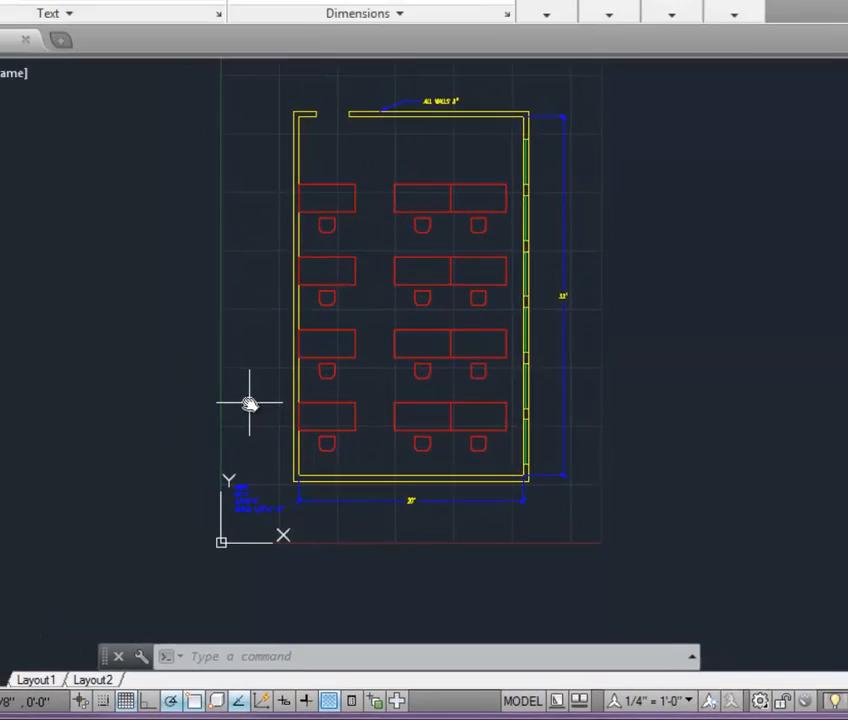
{"action": "type", "text": "z"}
{"action": "key", "text": "Return"}
{"action": "type", "text": "A"}
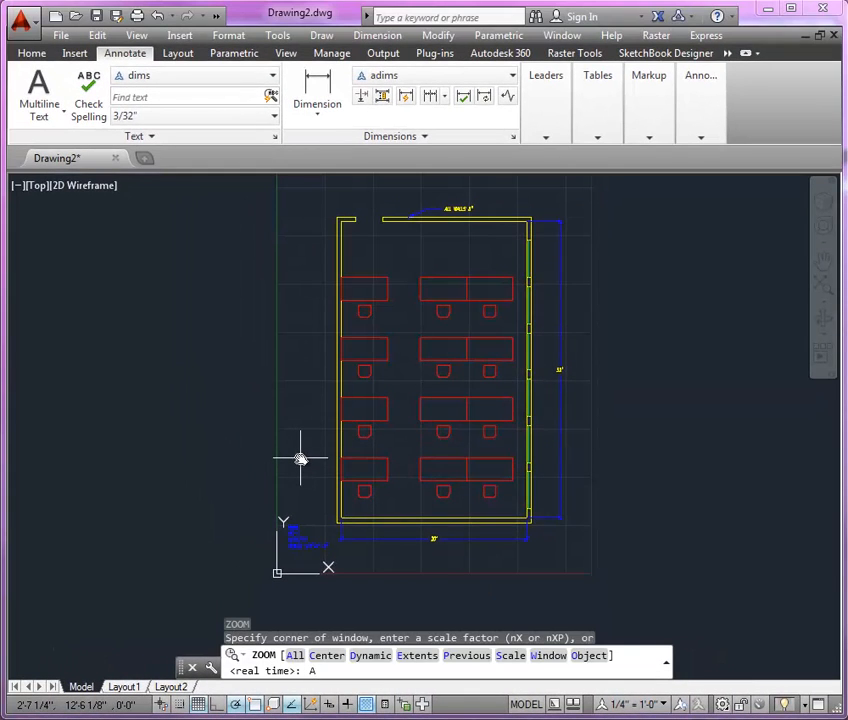
{"action": "key", "text": "Return"}
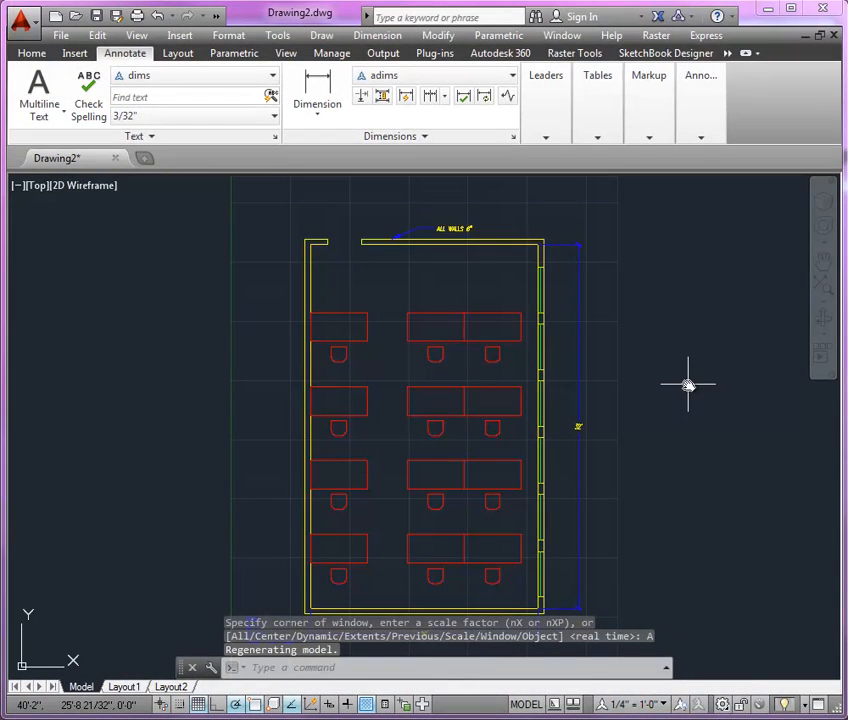